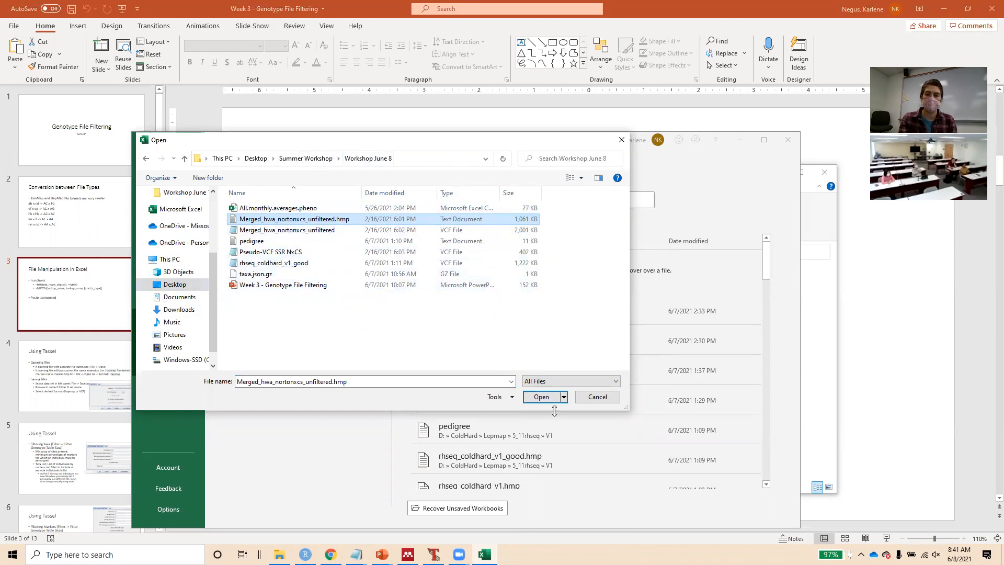
Open Merged_hwa_nortonxcs_unfiltered.hmp as tab-delimited text with General column format and maximize its window
click(541, 397)
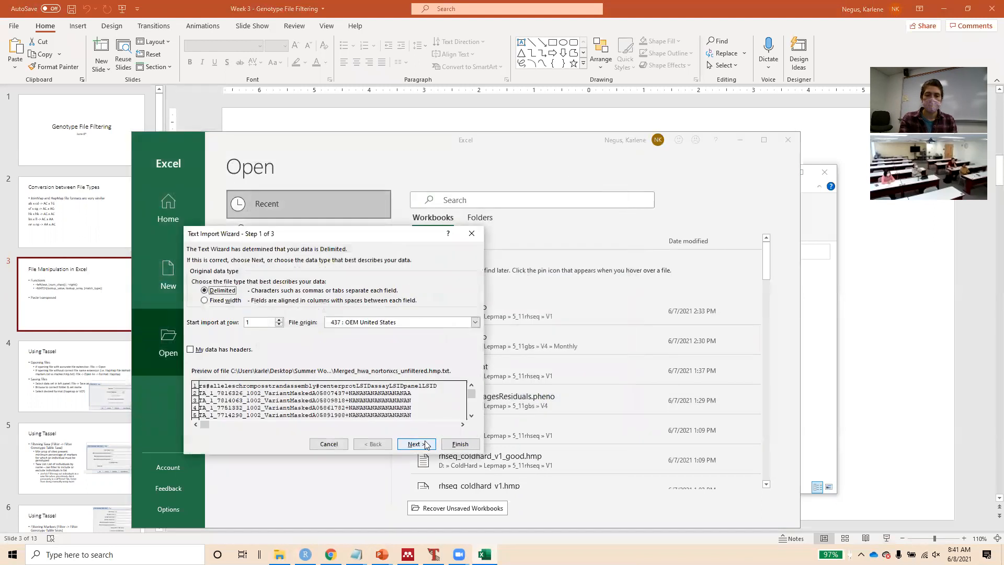
click(425, 444)
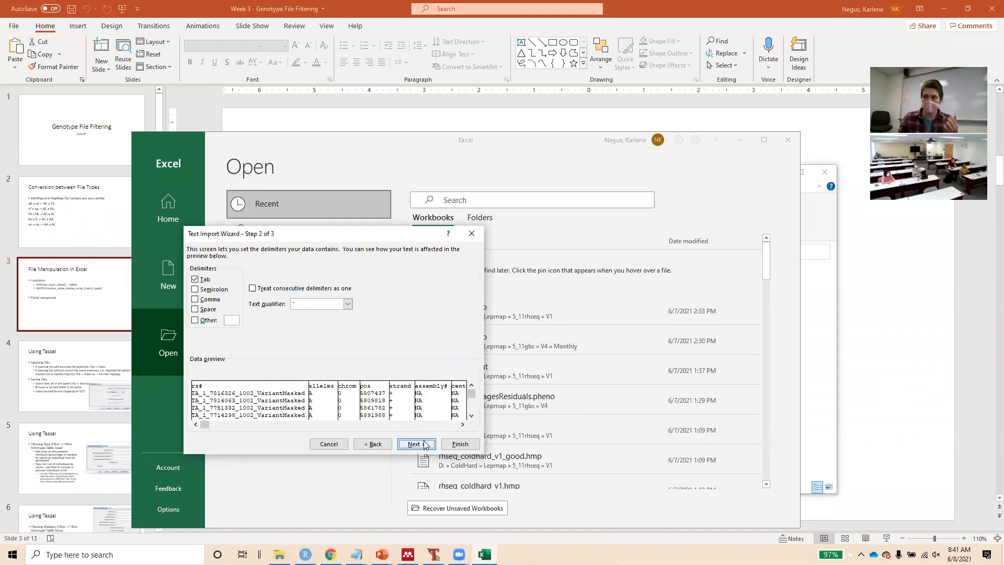
click(425, 444)
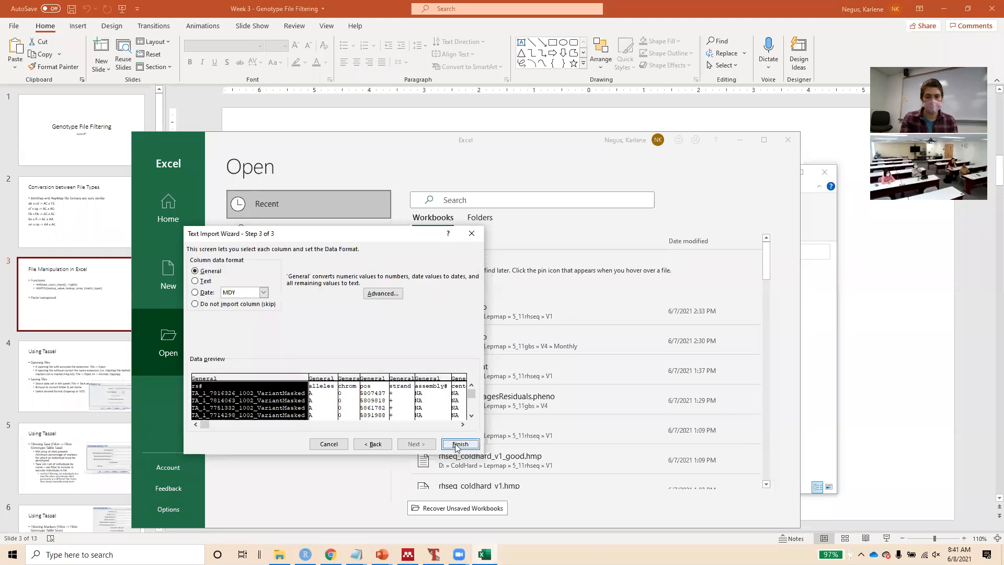
click(460, 444)
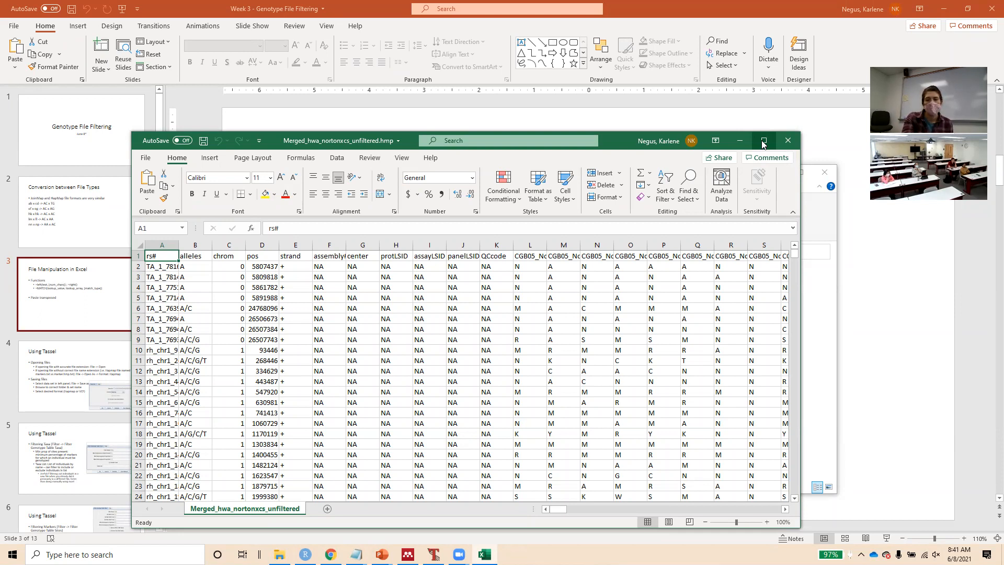
click(763, 142)
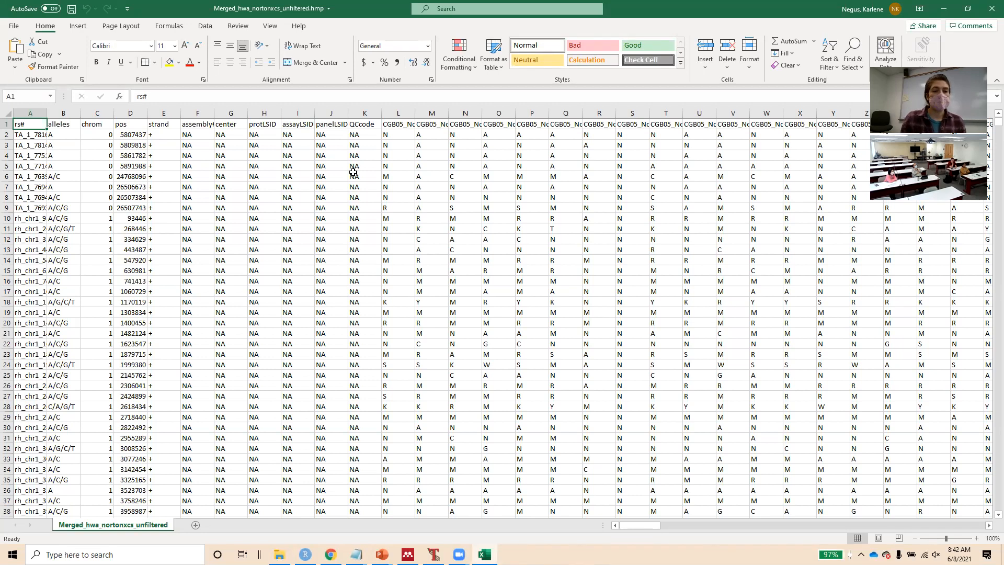
Fit the width of column L to its full CGB05_NorCab001 header
click(407, 126)
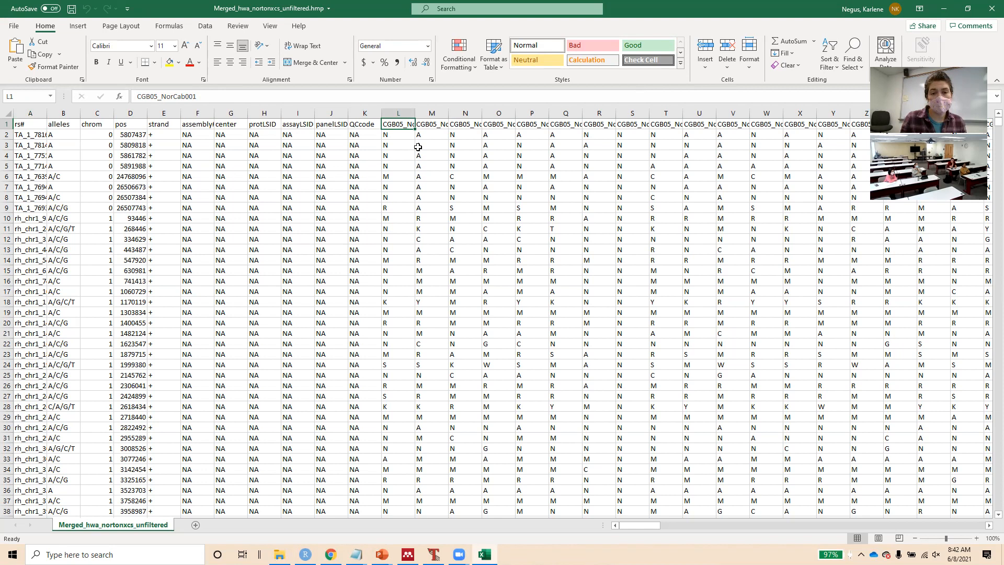
double_click(414, 117)
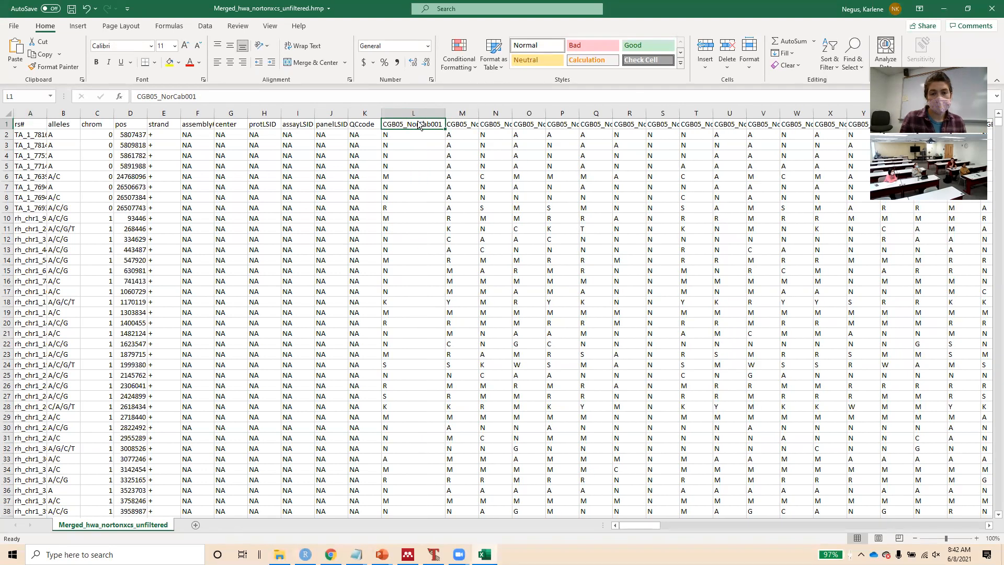
ctrl+scroll(418, 118, up, 1)
ctrl+scroll(418, 118, up, 5)
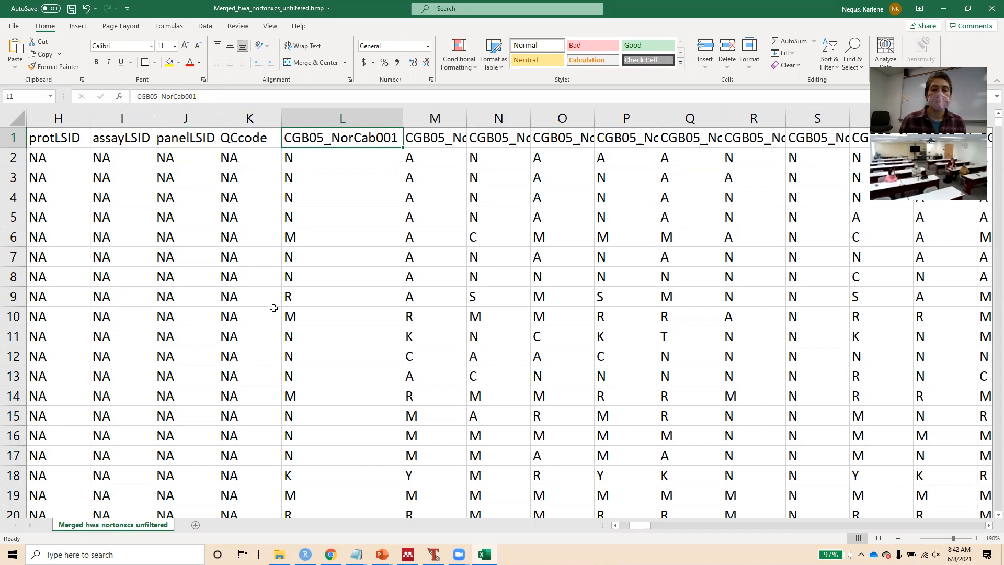
ctrl+scroll(274, 308, down, 8)
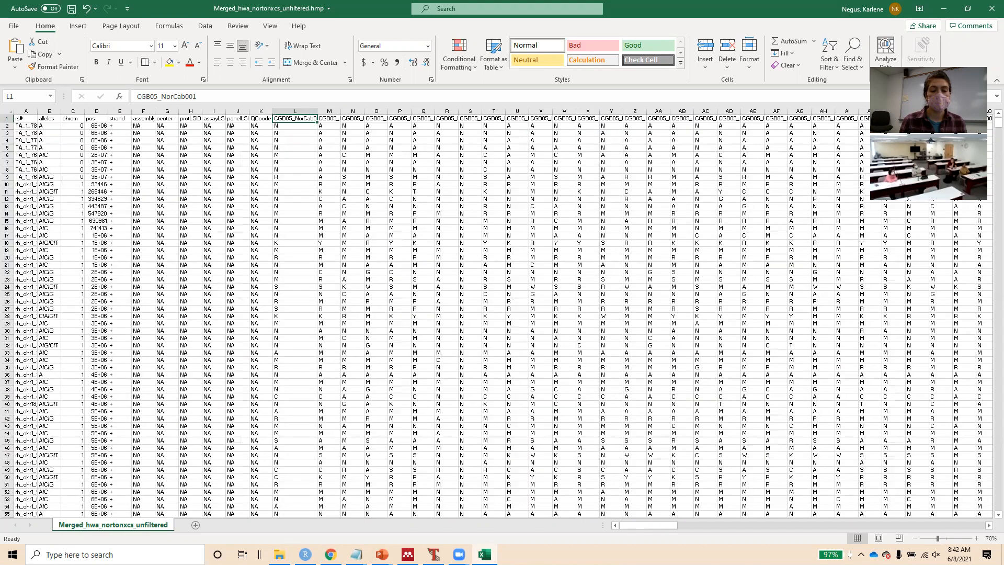
Open All.monthly.averages.pheno from the Workshop June 8 folder and select the NxCS numbers from A2 down to examine them
click(280, 555)
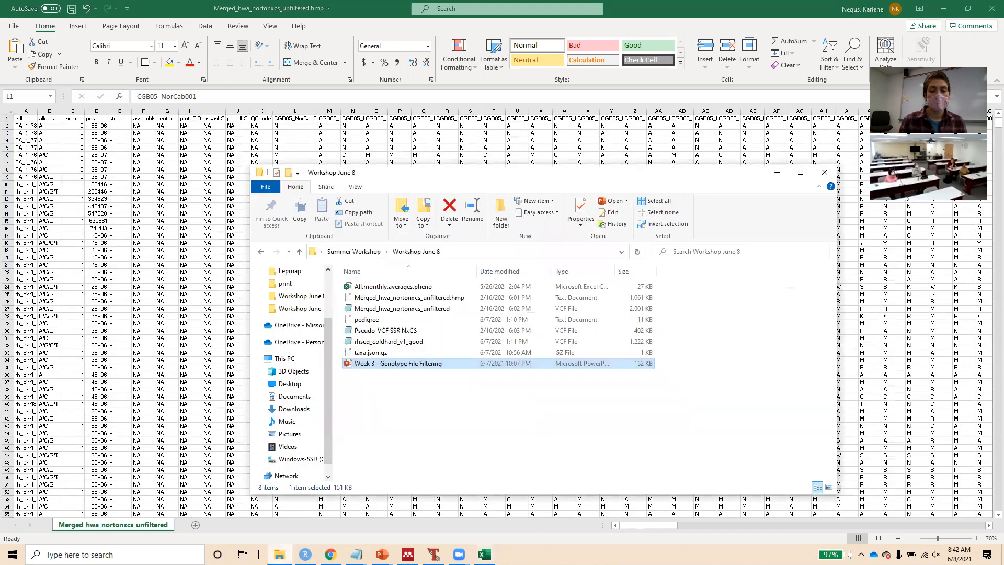
double_click(439, 287)
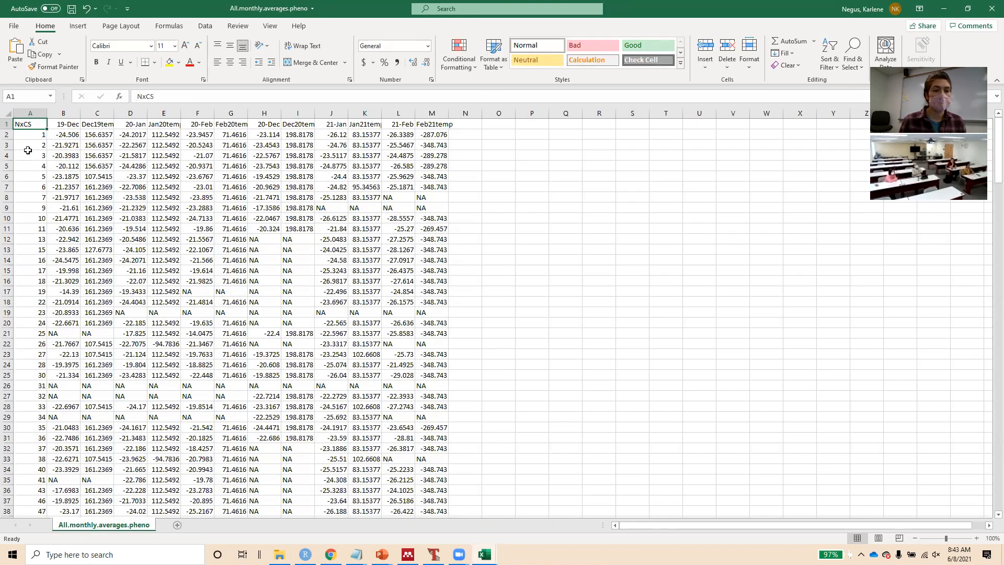
click(34, 135)
drag(34, 135, 32, 502)
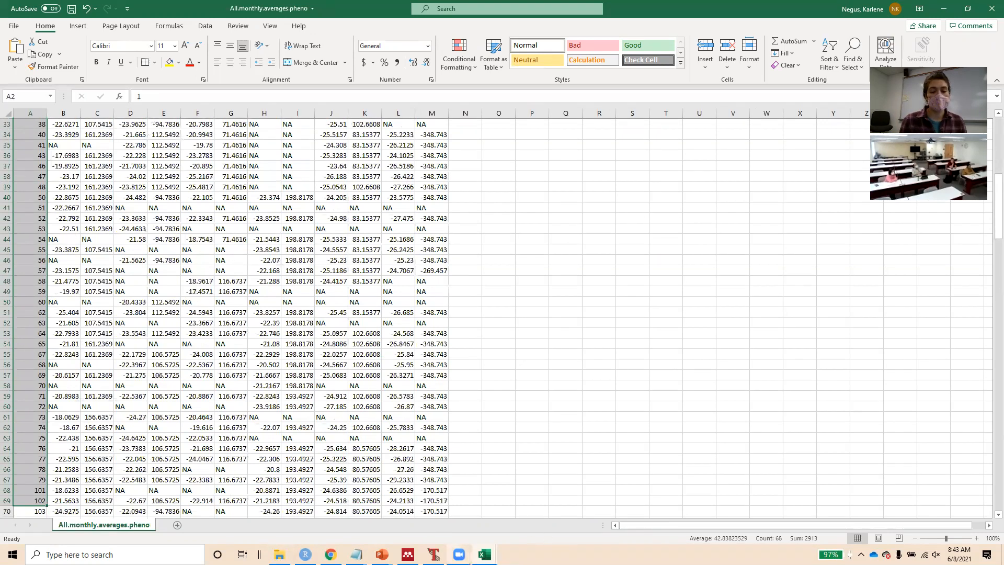
Copy the whole genotype table, starting at A1, in the Merged_hwa_nortonxcs_unfiltered workbook
mouse_move(485, 554)
click(478, 531)
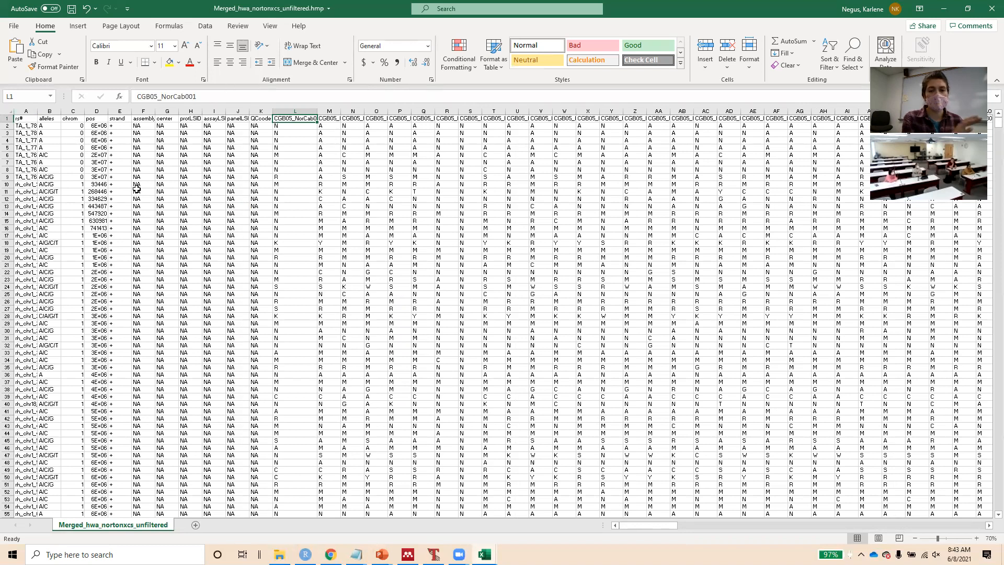
click(25, 123)
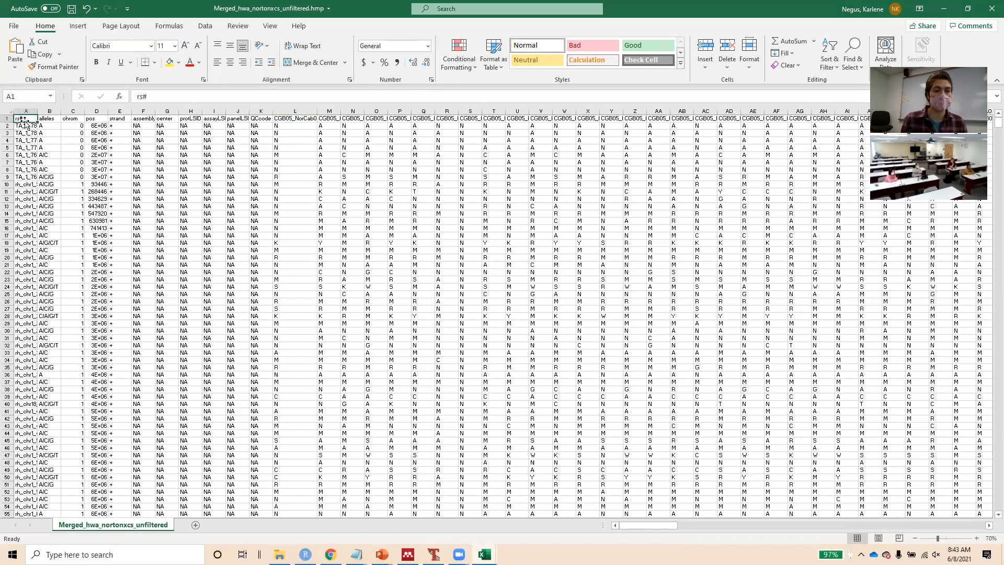
key(ctrl+shift+Right)
key(ctrl+shift+Down)
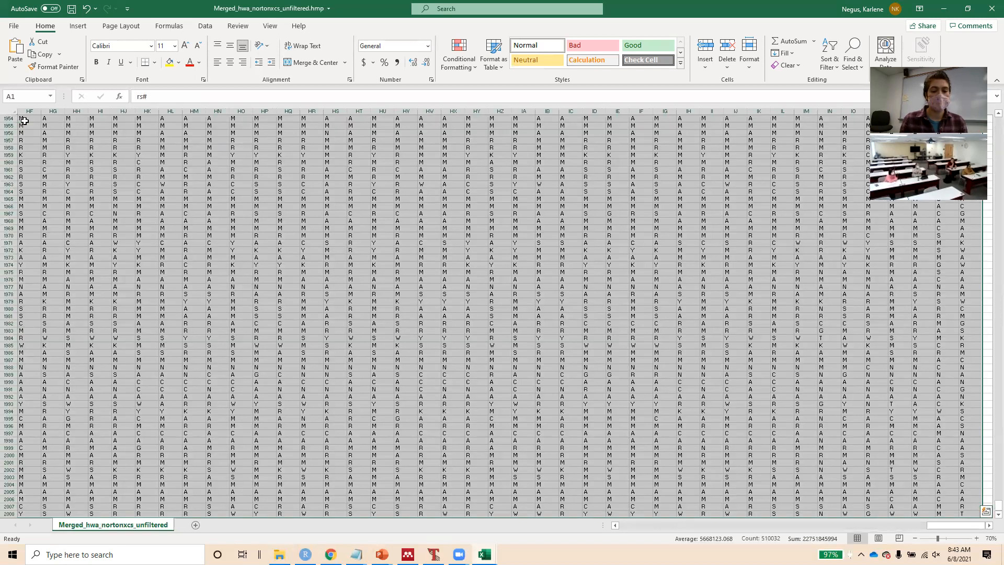
scroll(75, 353, down, 4)
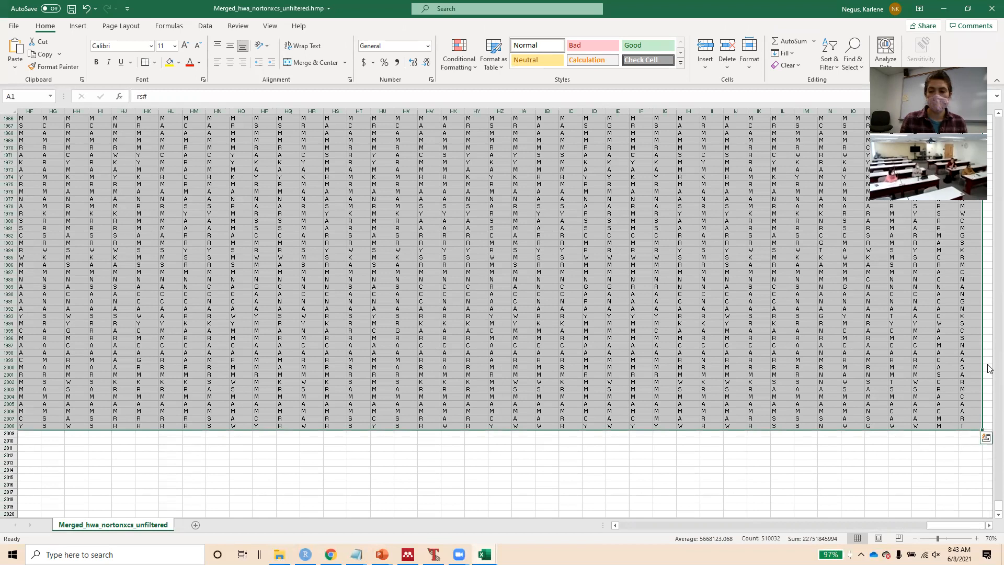
key(ctrl+c)
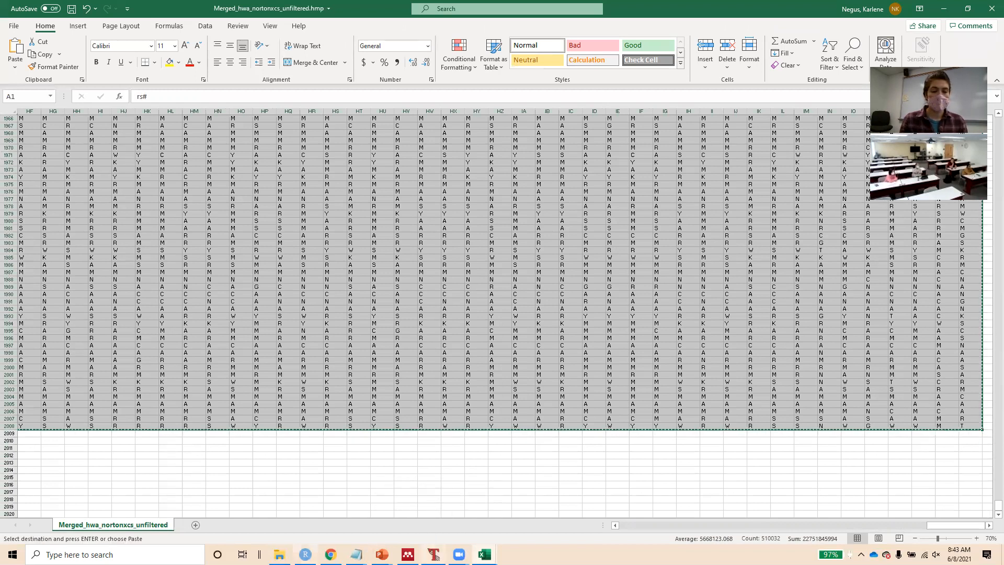
Paste the copied table transposed into a new sheet and fit column A to the sample names
click(197, 525)
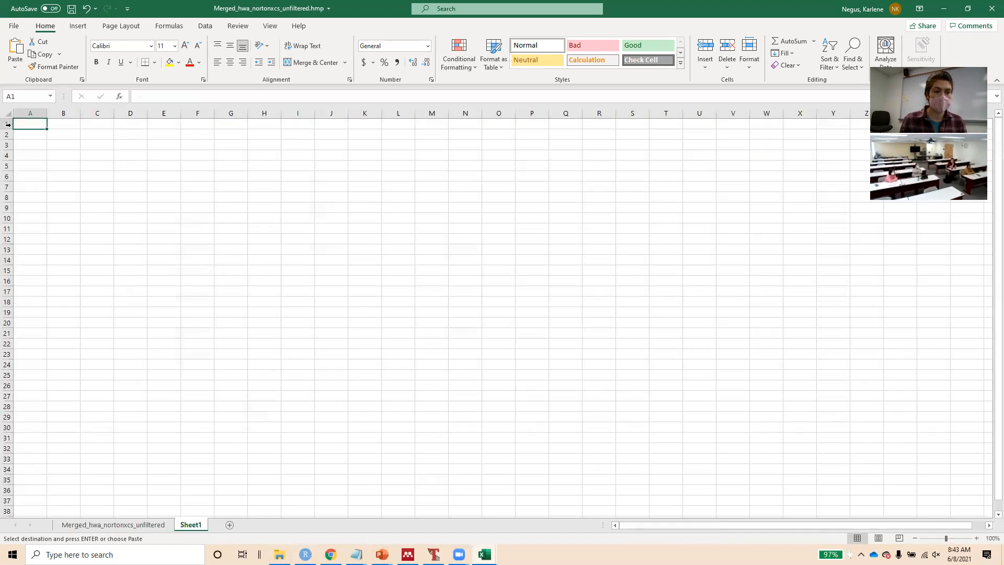
click(15, 66)
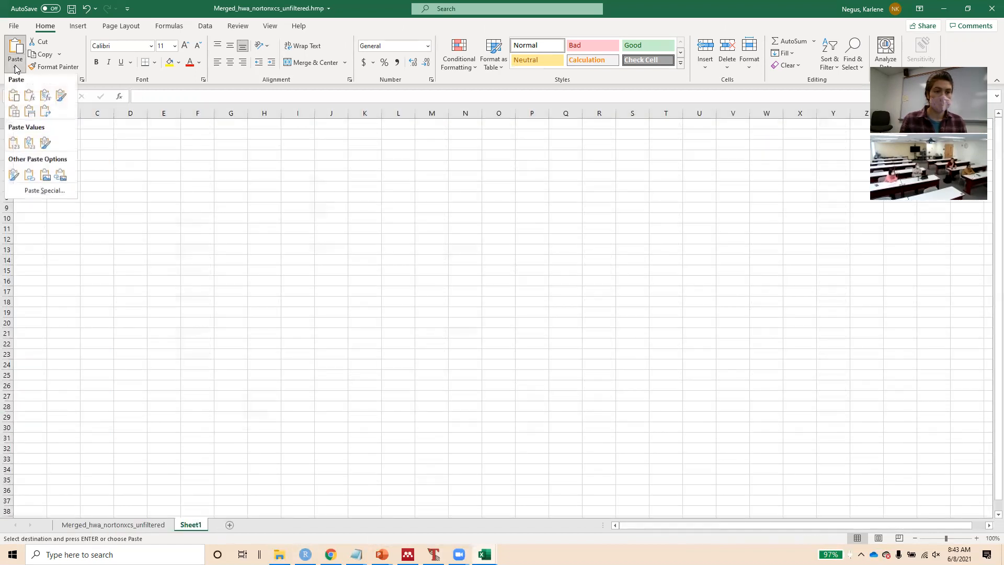
click(46, 118)
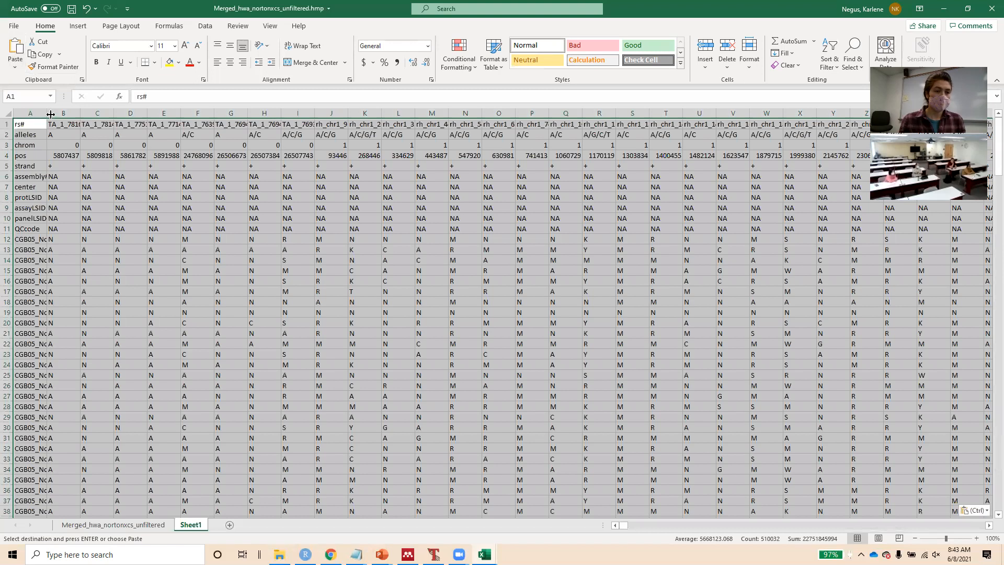
double_click(47, 113)
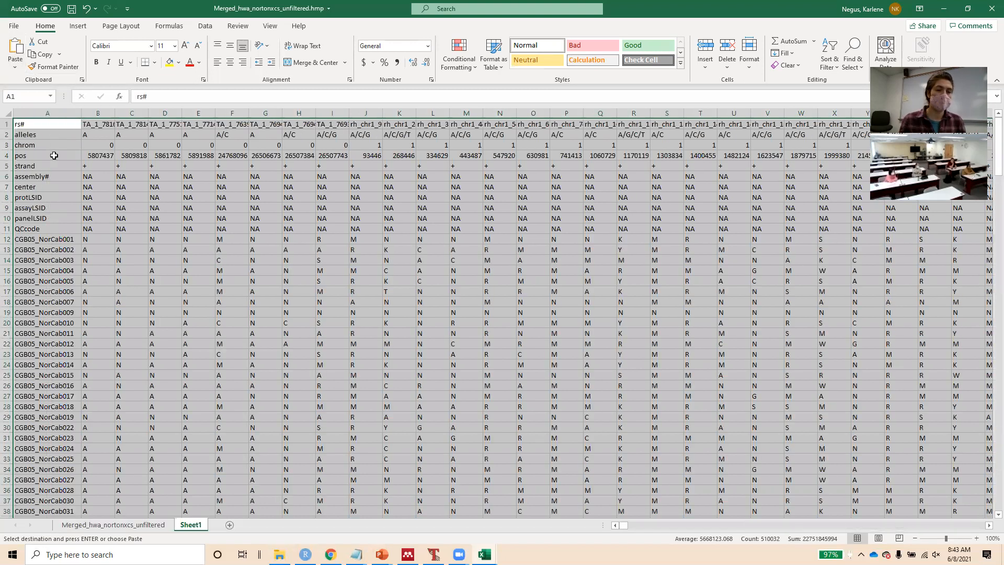
Insert four blank columns before the column of sample names in Sheet1
click(40, 107)
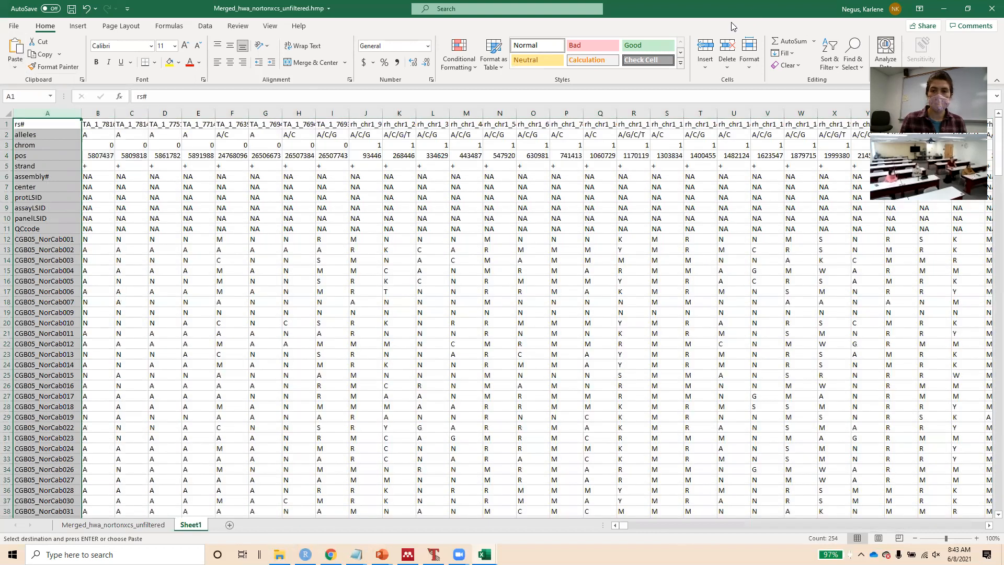
key(Escape)
click(705, 46)
click(705, 45)
click(705, 45)
click(705, 46)
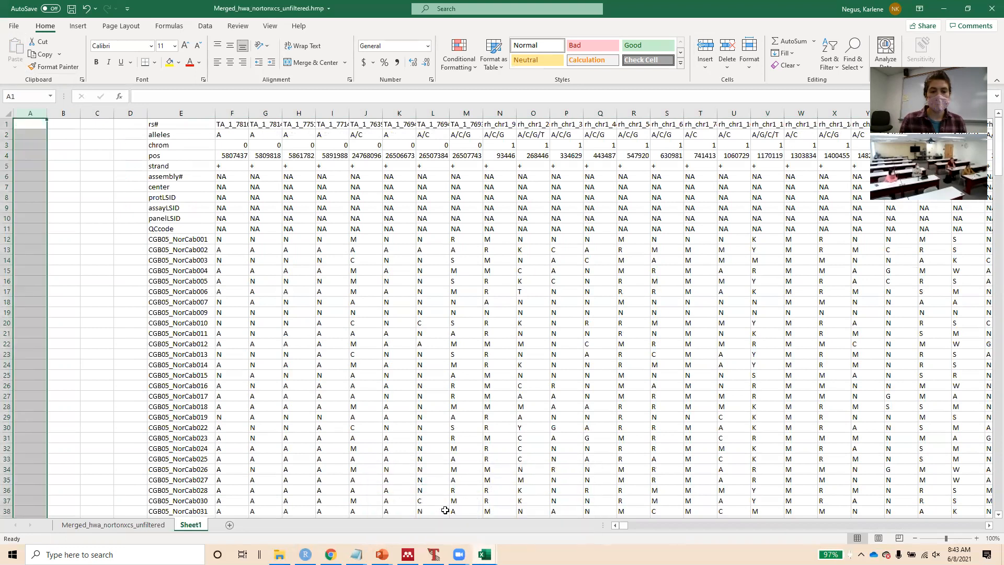
Copy the entire NxCS column from All.monthly.averages.pheno and return to Sheet1 of the Merged_hwa_nortonxcs_unfiltered workbook
mouse_move(484, 554)
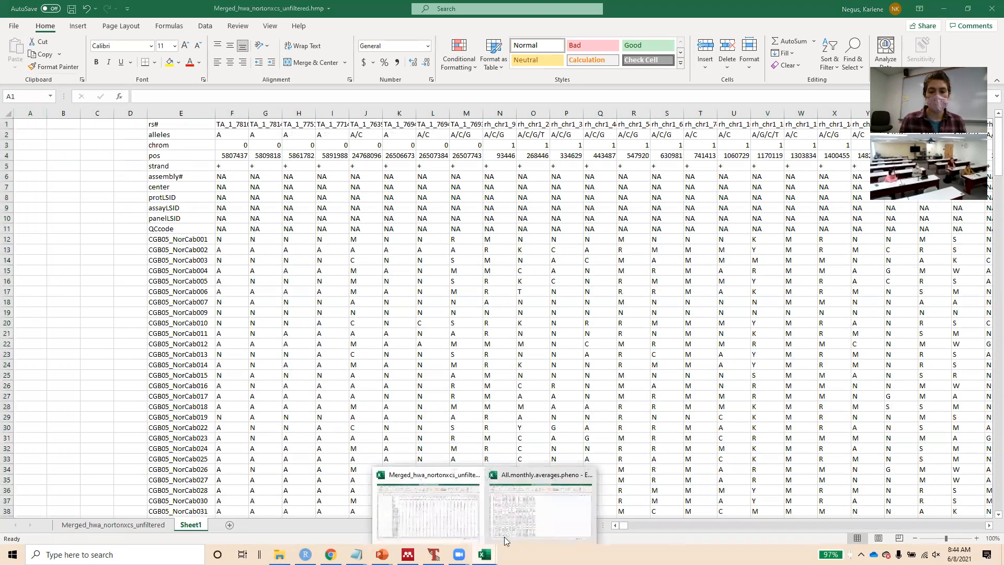
click(530, 523)
scroll(214, 232, up, 11)
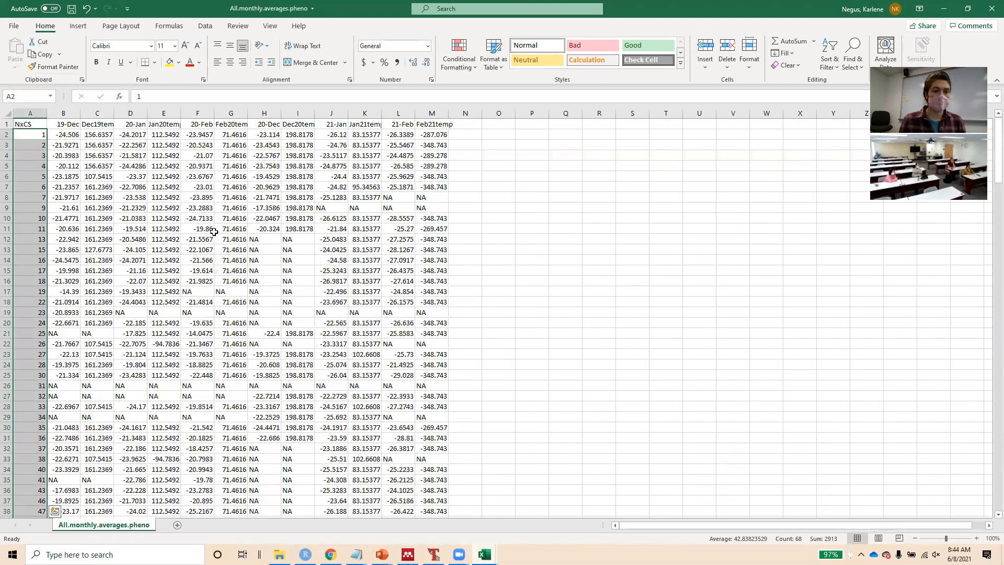
click(30, 113)
key(ctrl+c)
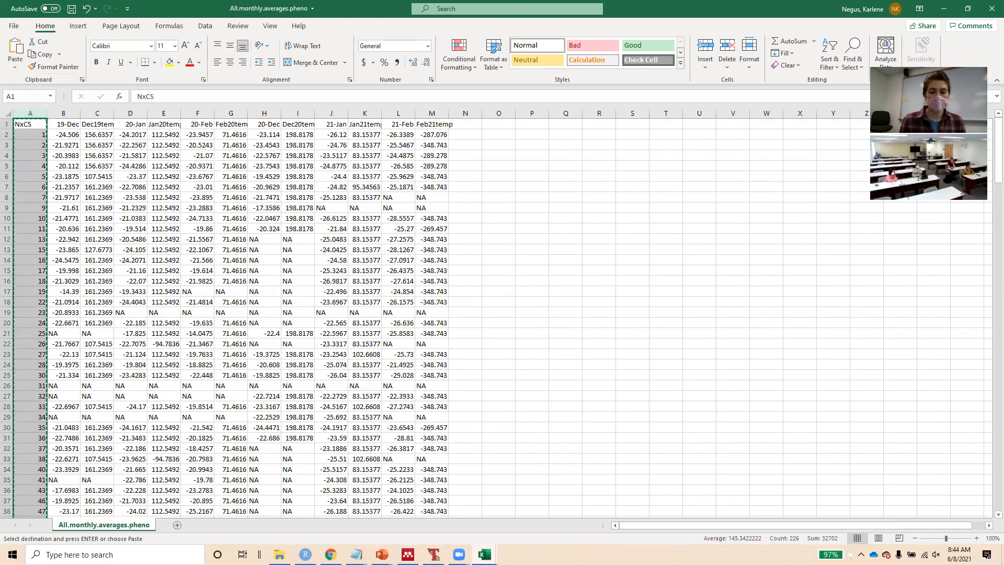
click(484, 555)
click(457, 523)
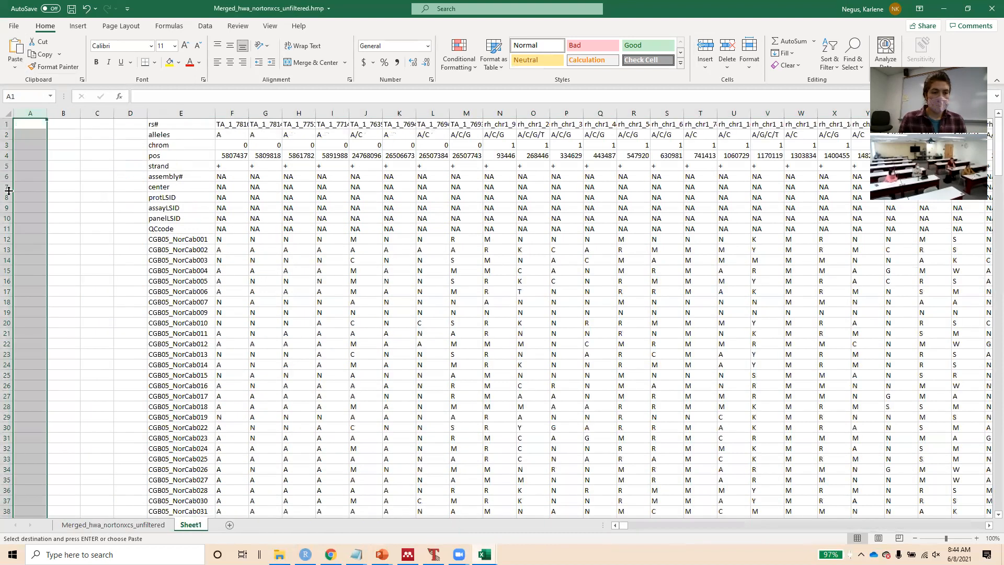
Try to paste the copied NxCS column starting at cell A11
click(29, 226)
key(ctrl+v)
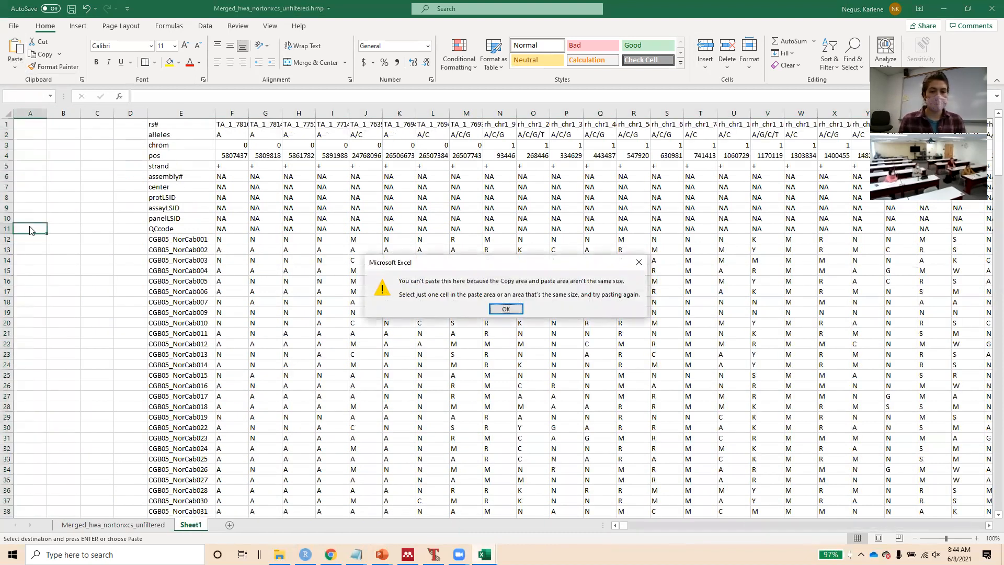
click(503, 310)
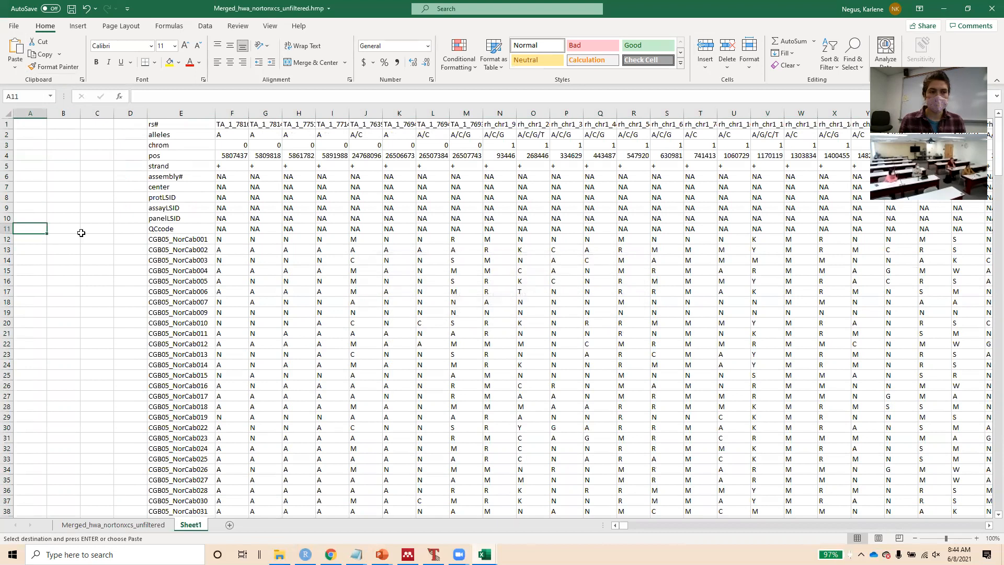
Paste the NxCS column at A1 and insert blank cells above it until its heading sits in A11
click(16, 125)
key(ctrl+v)
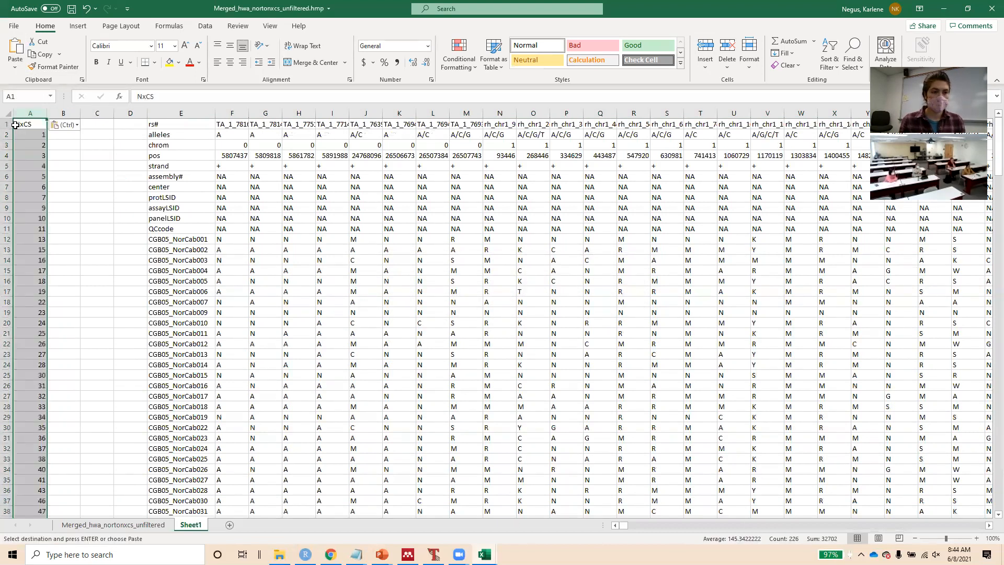
click(703, 47)
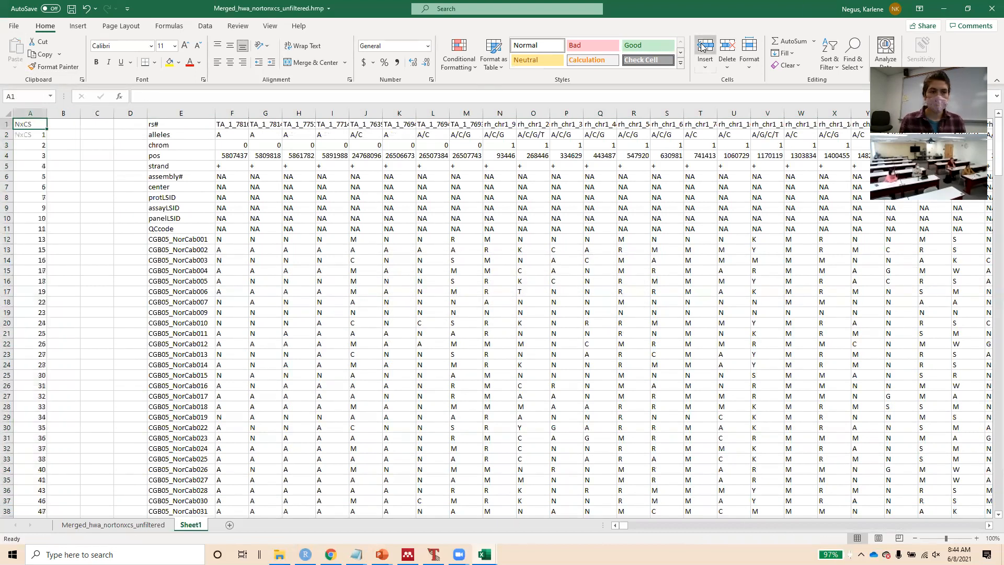
click(702, 47)
click(703, 47)
click(703, 47)
click(703, 47)
click(703, 47)
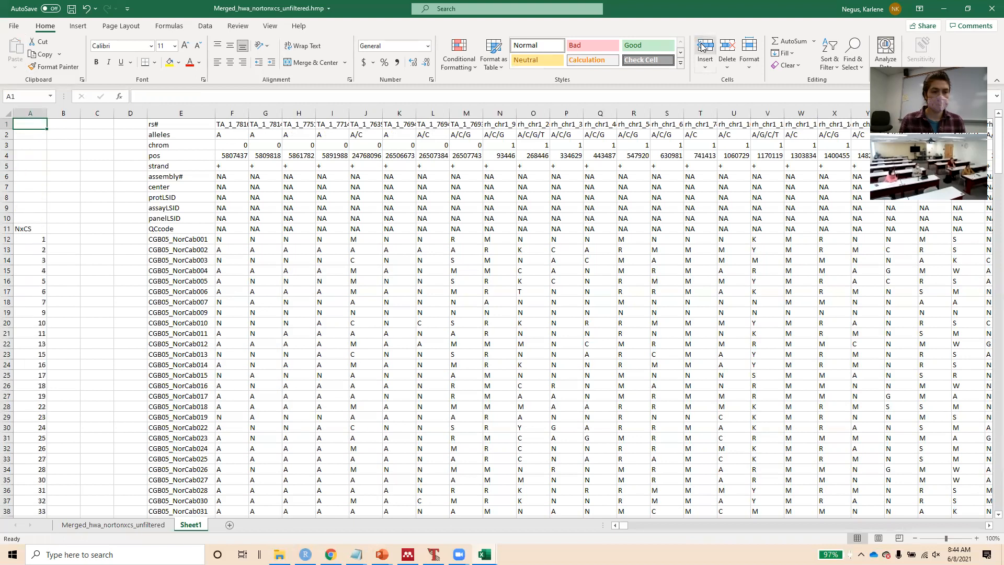
click(205, 240)
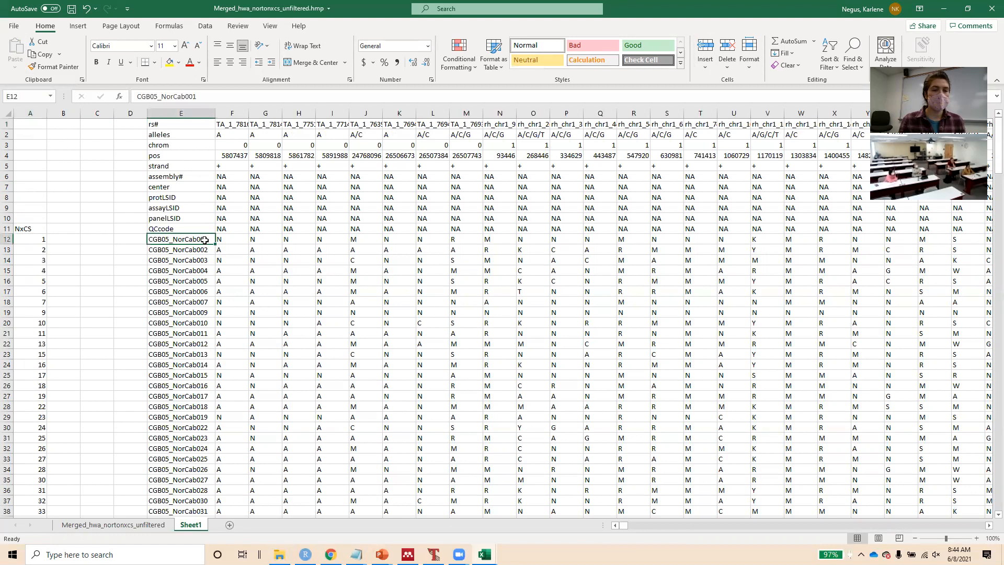
click(27, 240)
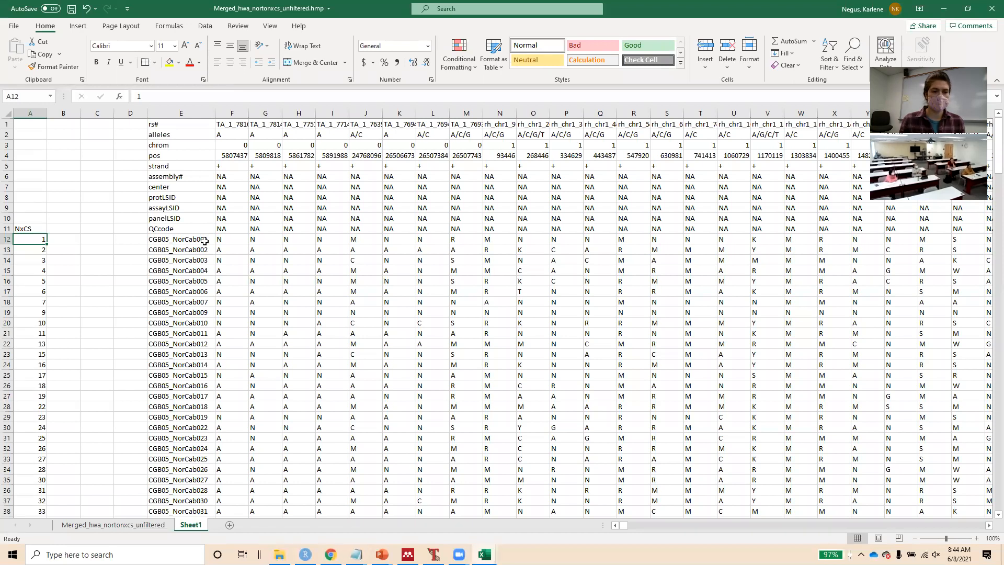
click(134, 238)
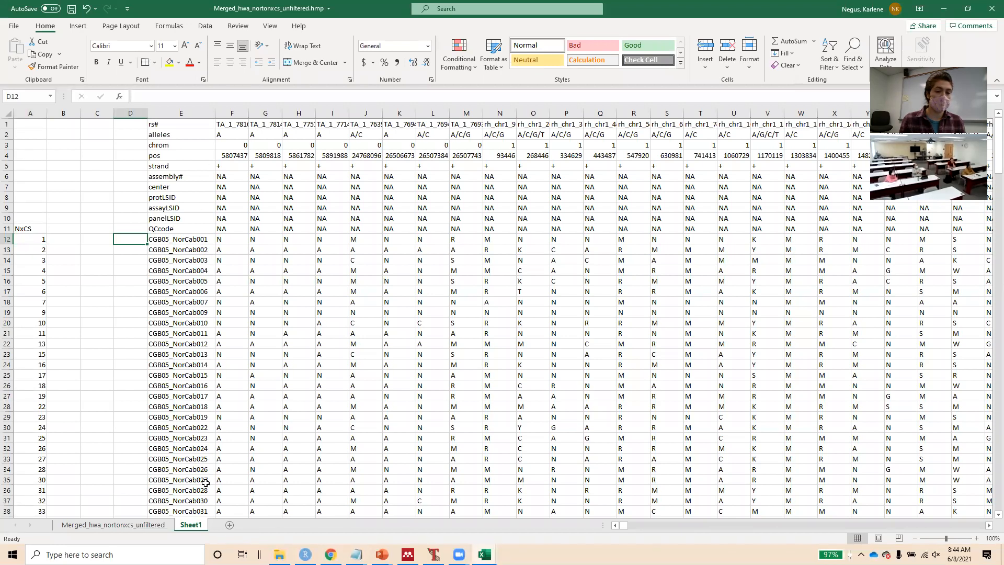
text(=)
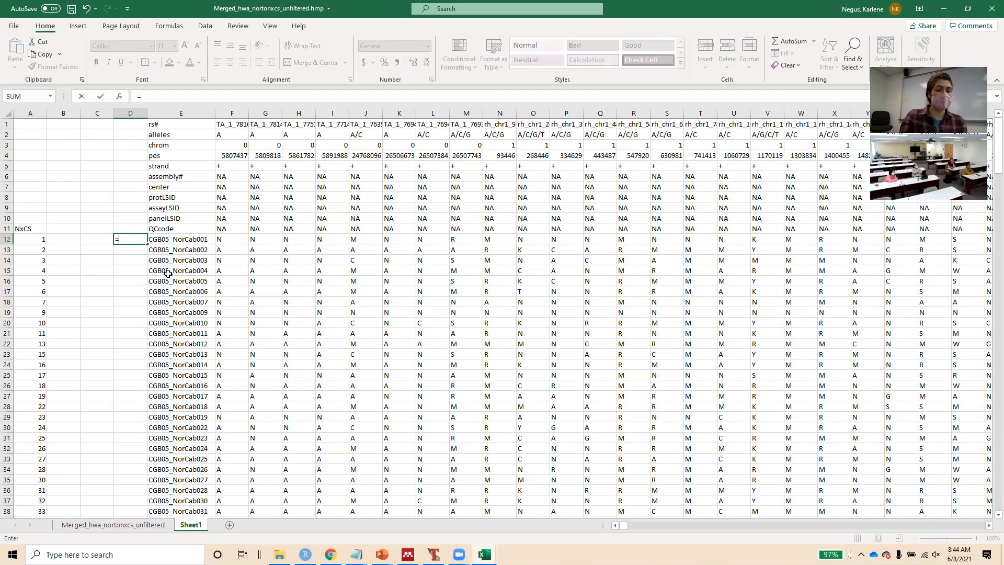
text(right()
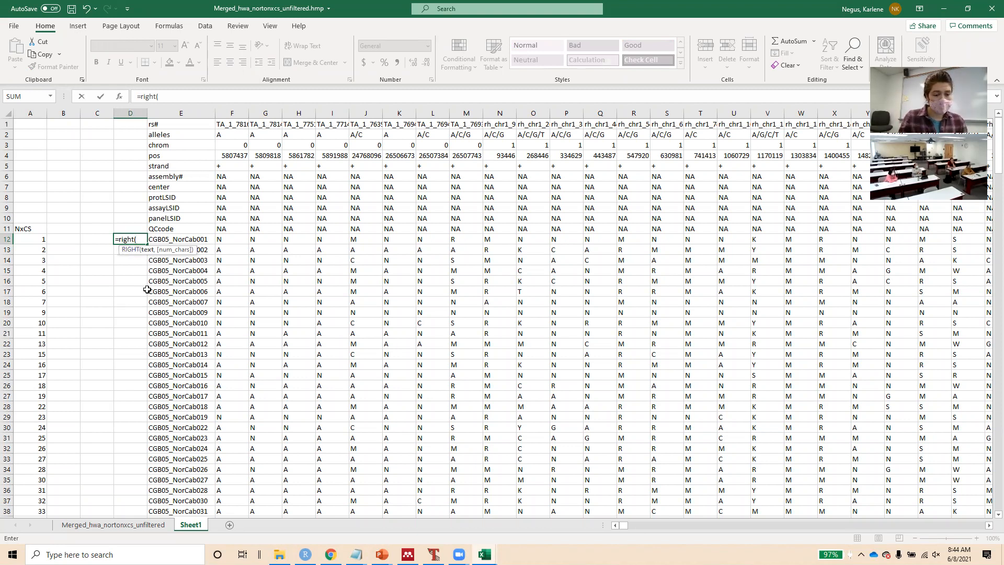
key(Escape)
Enter the formula =RIGHT(E12, 3) in D12 to extract the last three characters of the first sample name
ctrl+scroll(134, 264, up, 6)
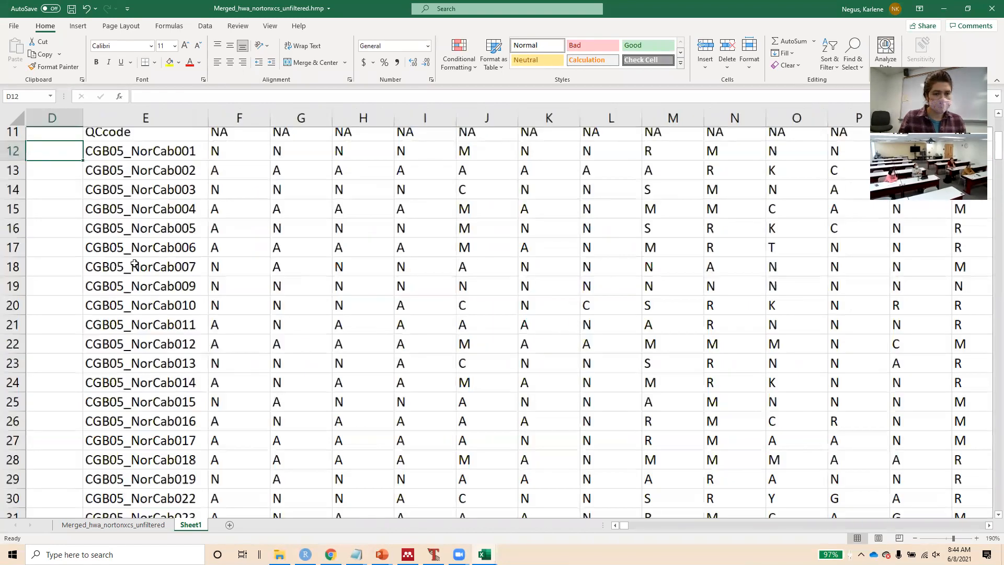
ctrl+scroll(140, 268, down, 3)
click(82, 347)
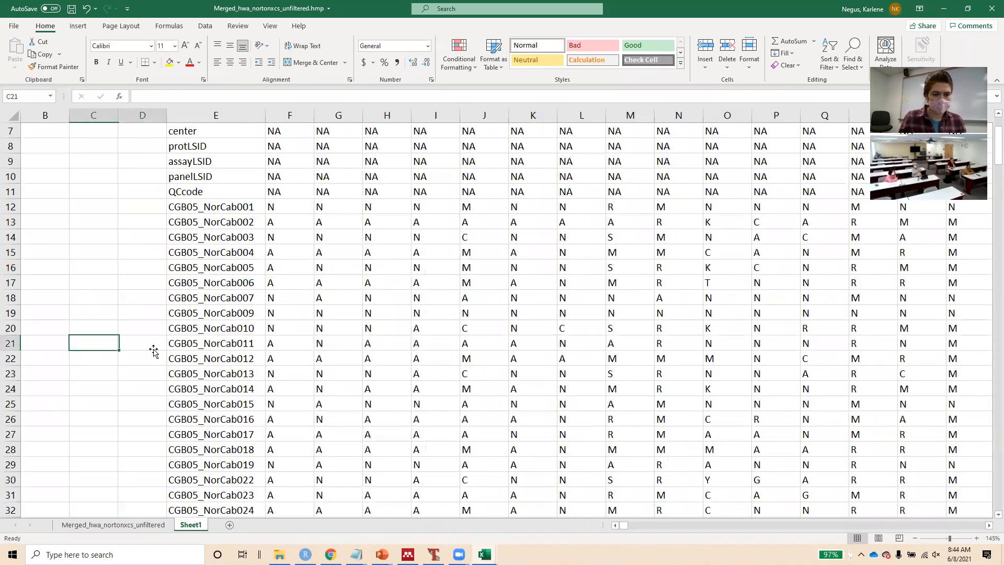
shift+click(153, 351)
click(618, 527)
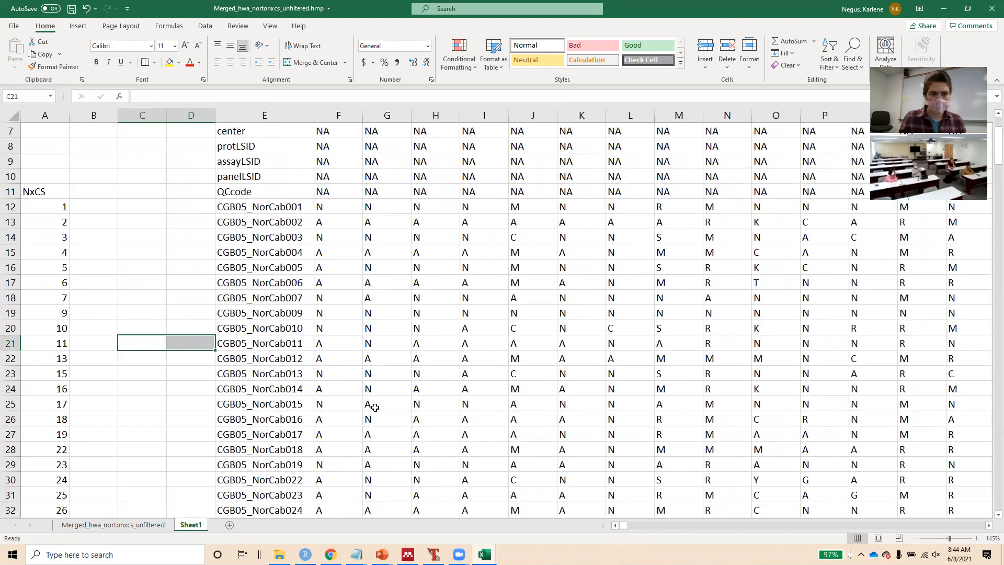
click(204, 208)
text(=right()
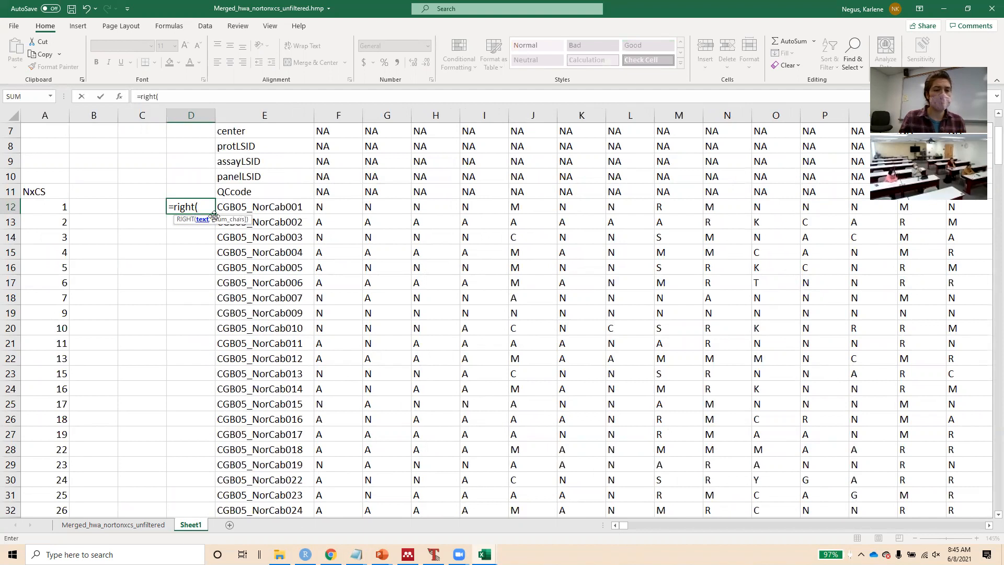
click(242, 207)
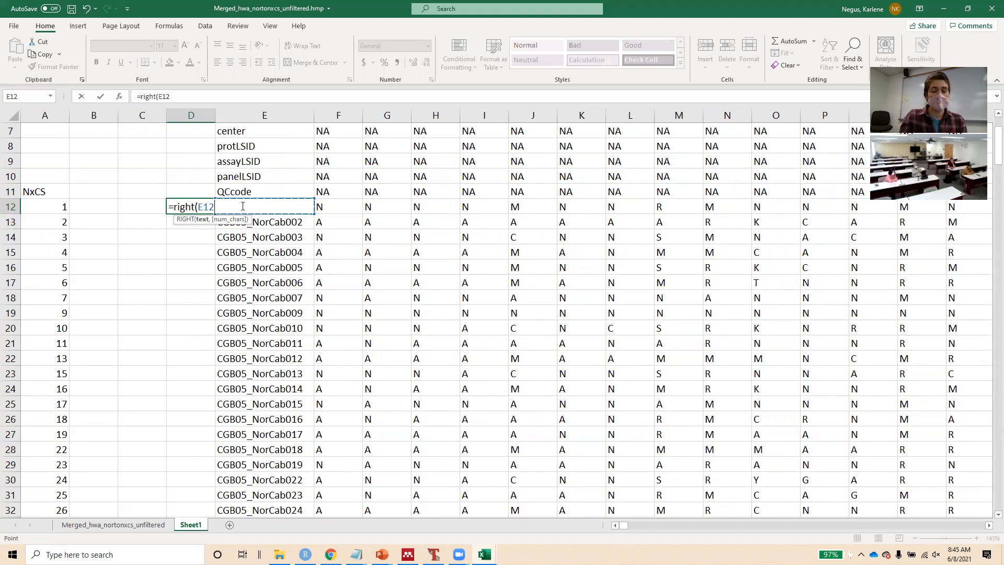
text(,)
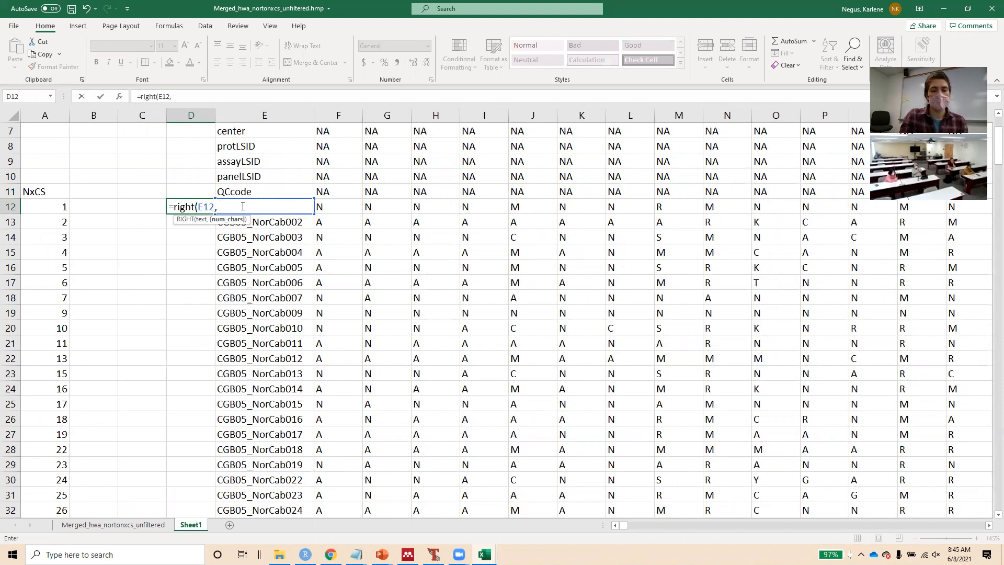
text(3))
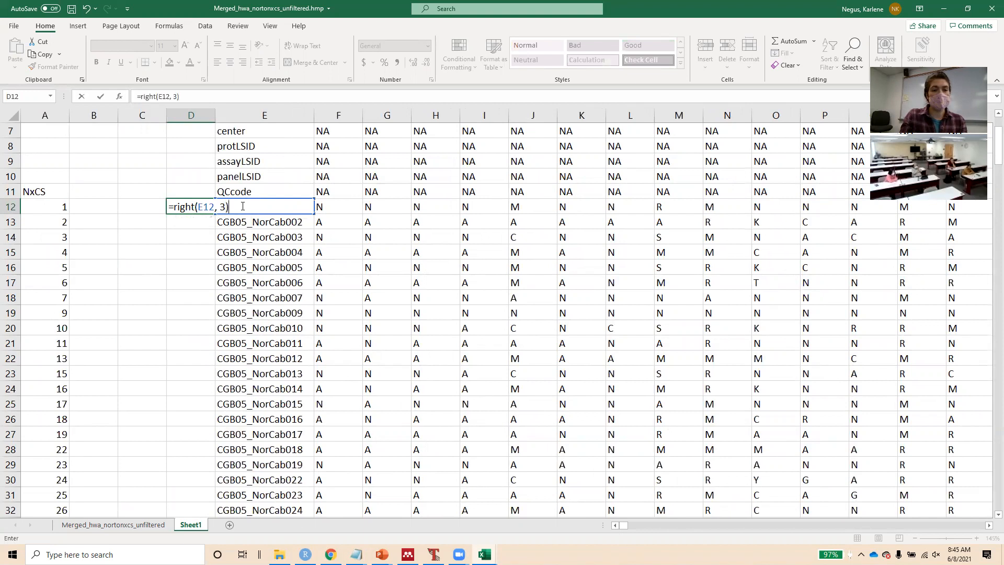
key(Return)
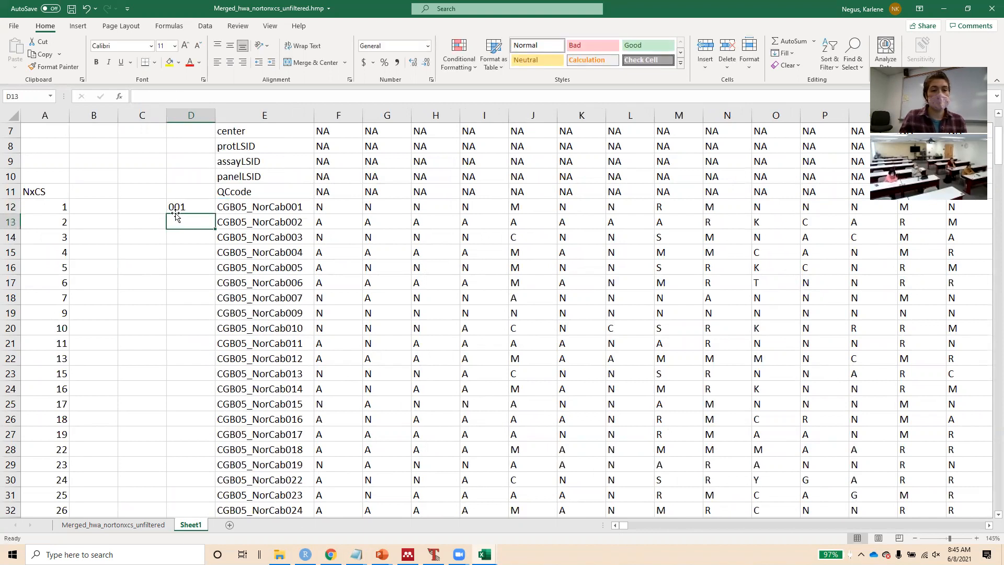
Change the RIGHT formula in D12 to extract 5 characters
click(196, 206)
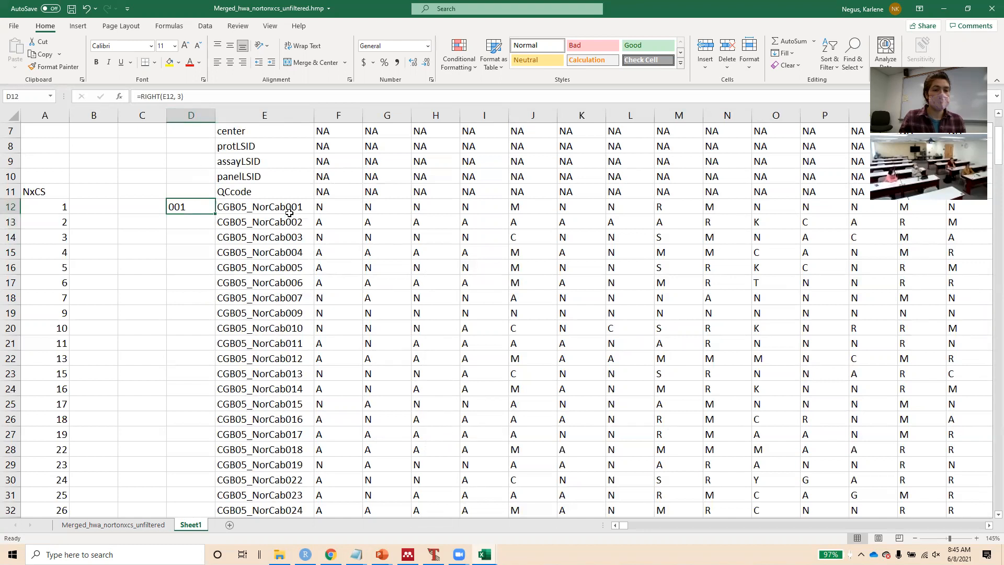
click(181, 96)
key(BackSpace)
text(5)
key(Return)
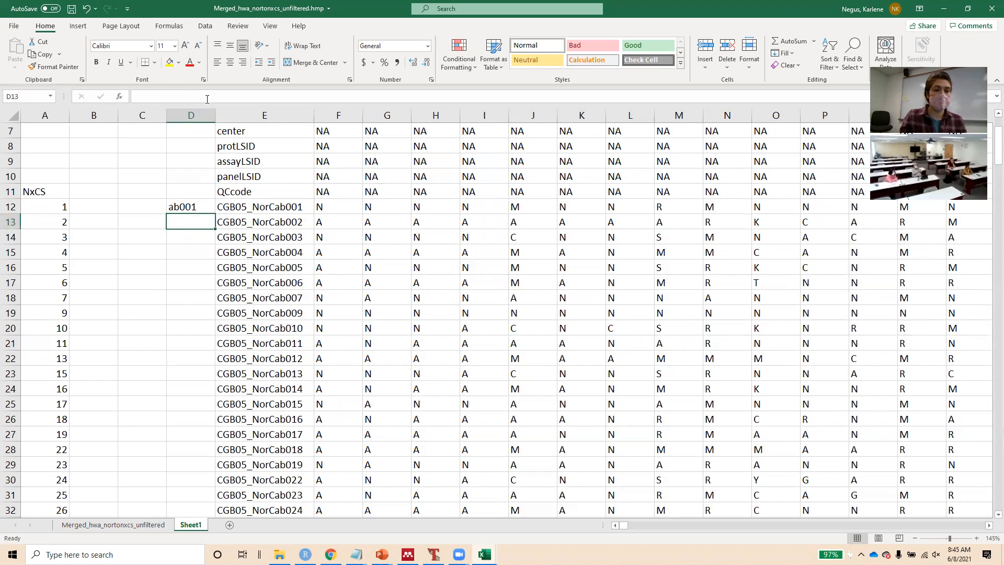
Look through the sample names in column E and set the RIGHT formula in D12 back to 3 characters
click(194, 206)
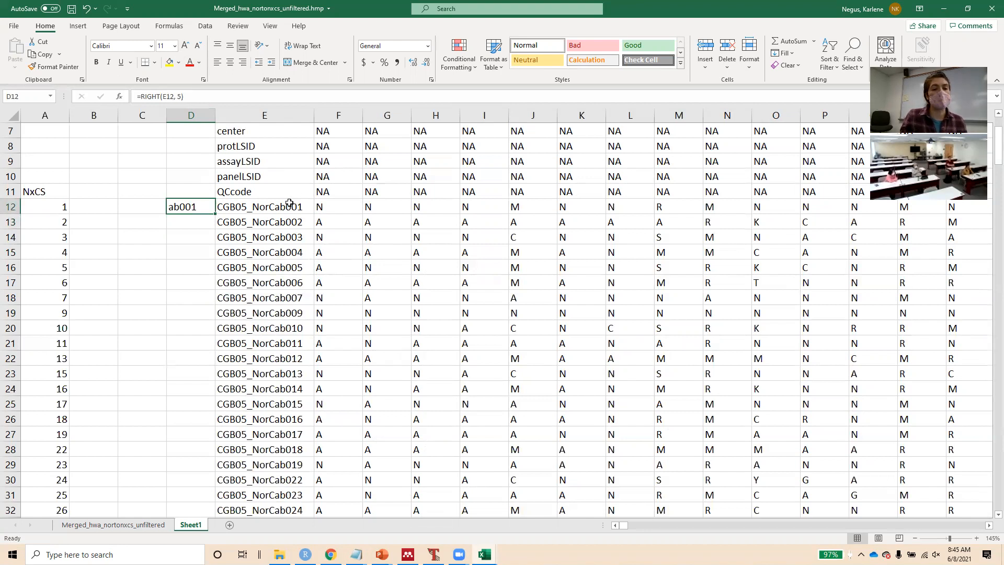
scroll(275, 347, down, 20)
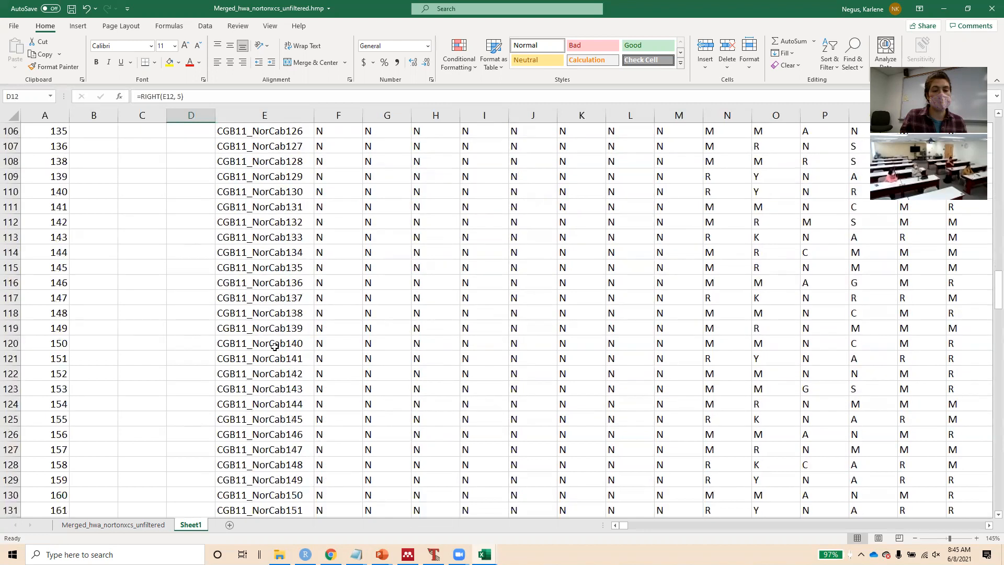
scroll(275, 347, up, 20)
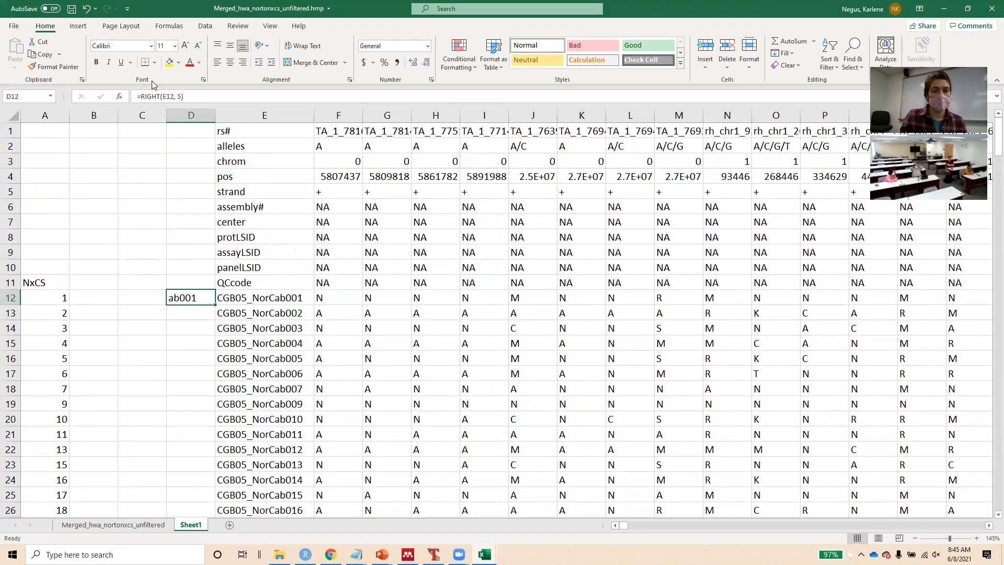
click(182, 96)
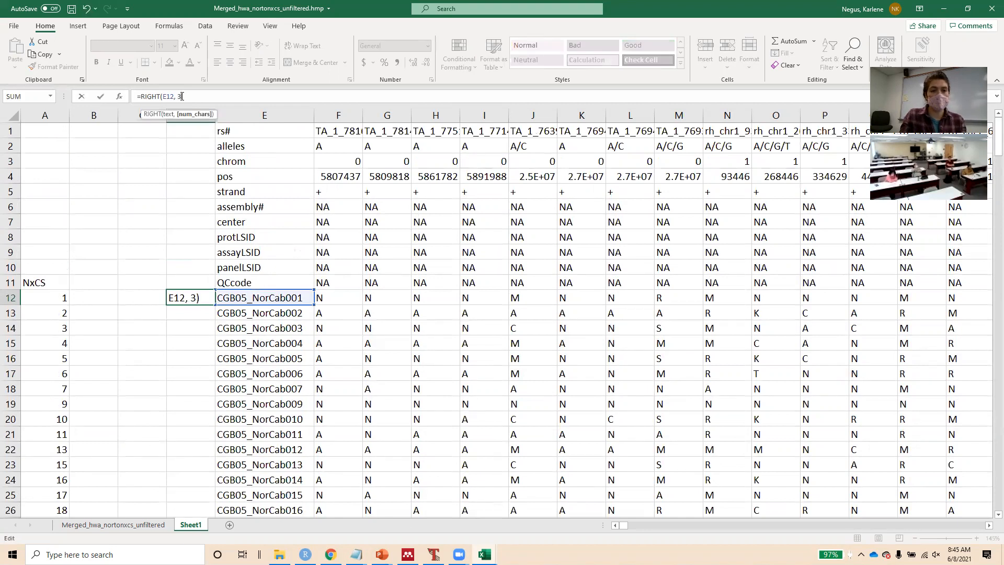
key(BackSpace)
text(3)
key(Return)
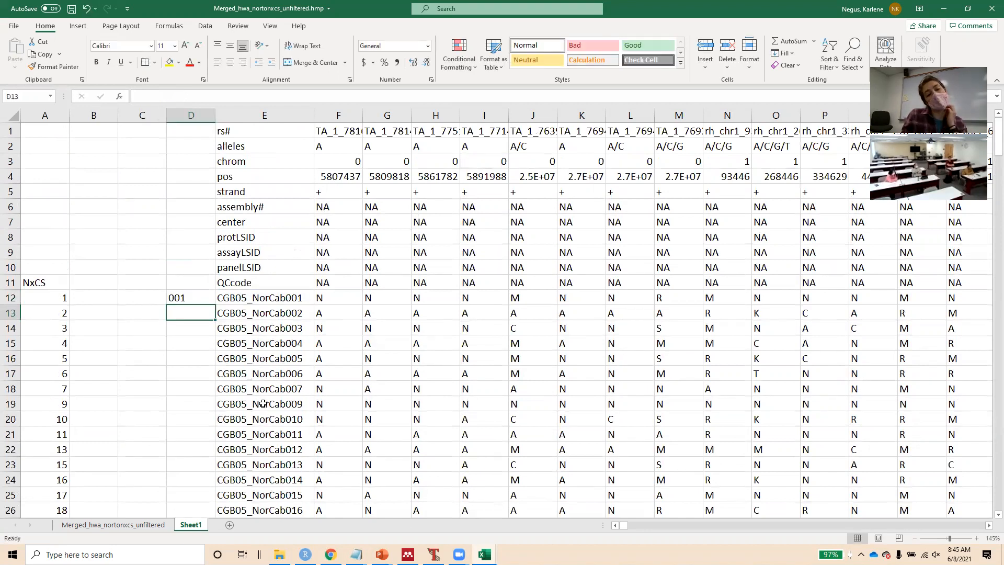
Append +0 to the RIGHT formula in D12 to convert the extracted text to a number
click(179, 297)
click(203, 96)
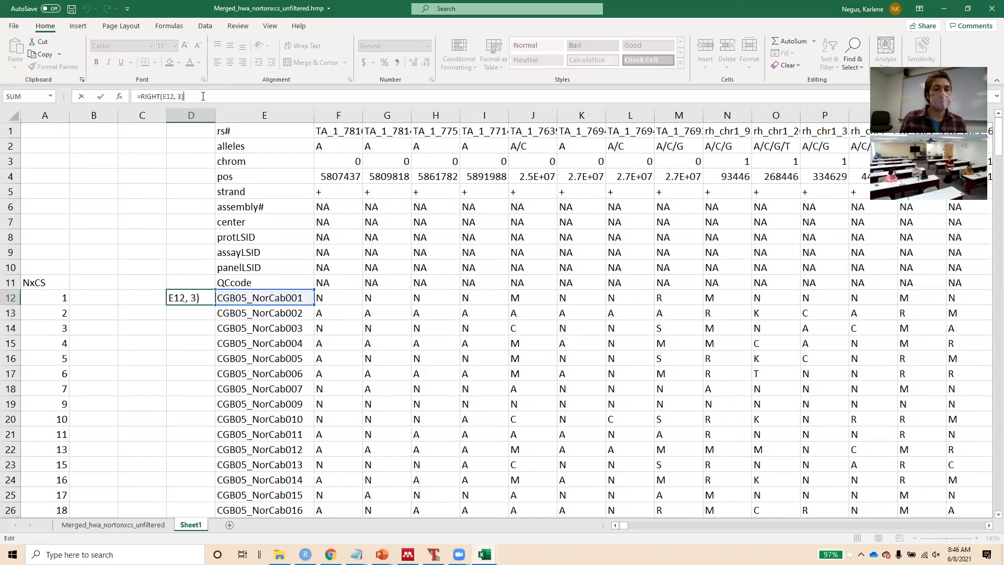
text(+0)
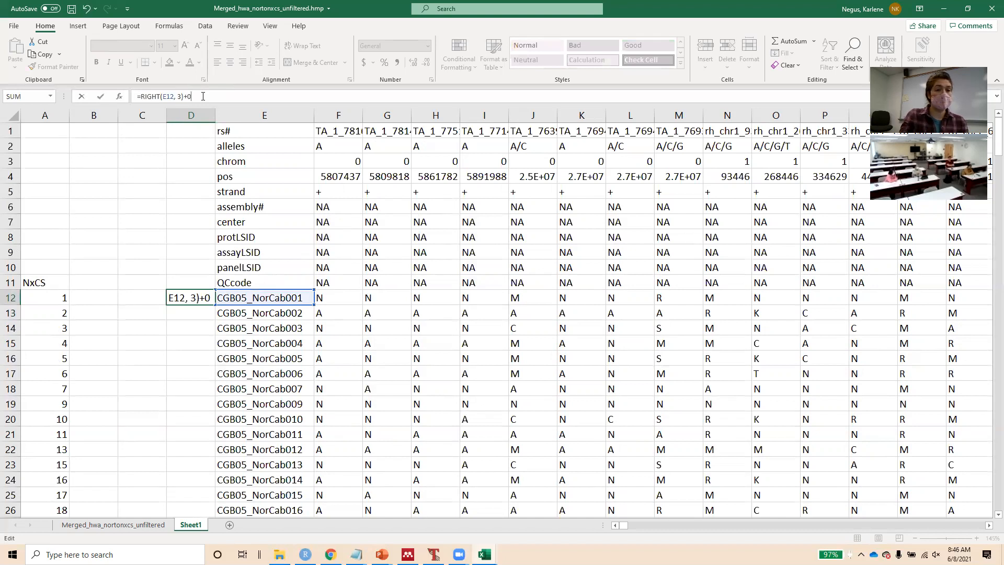
key(Return)
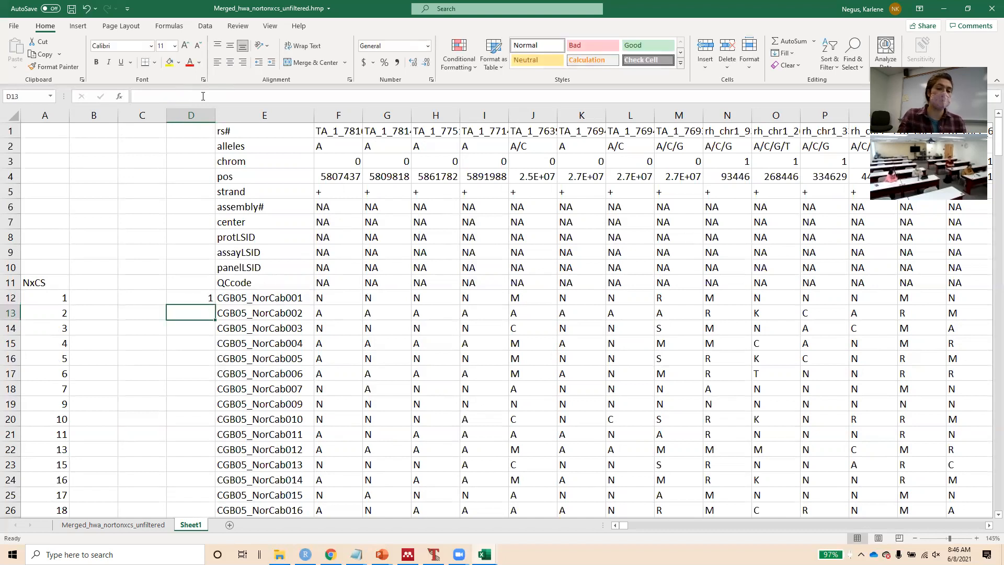
click(50, 298)
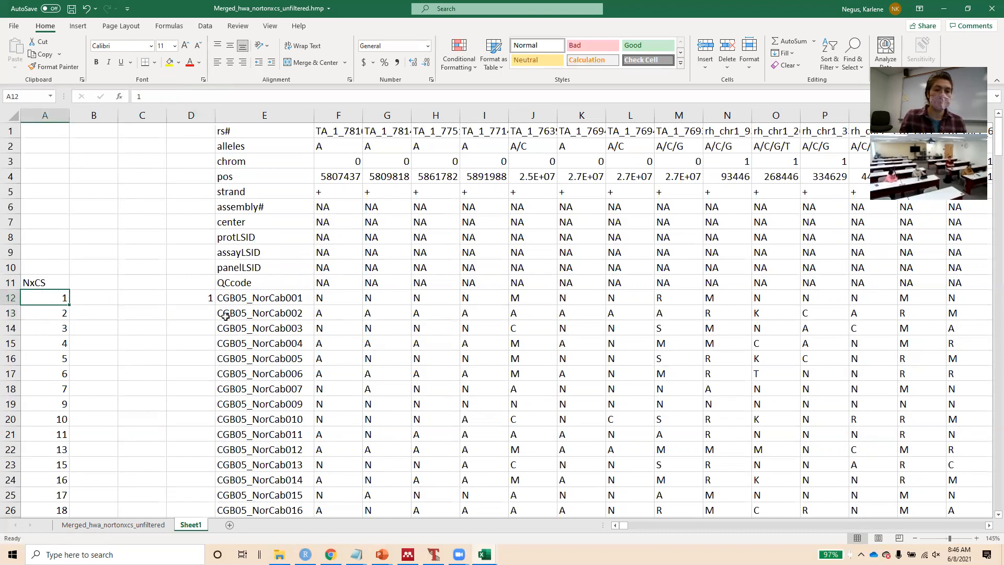
click(210, 301)
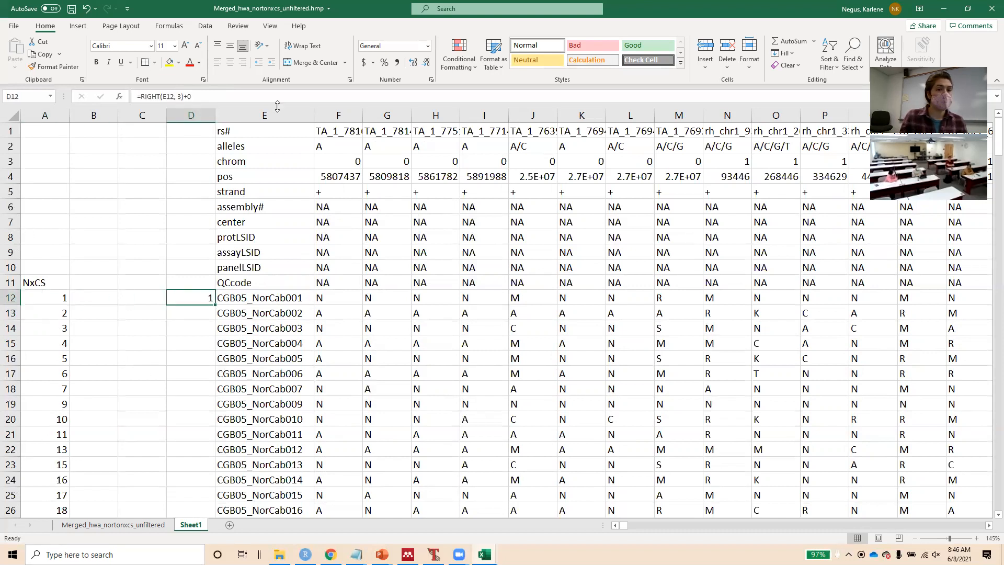
key(F2)
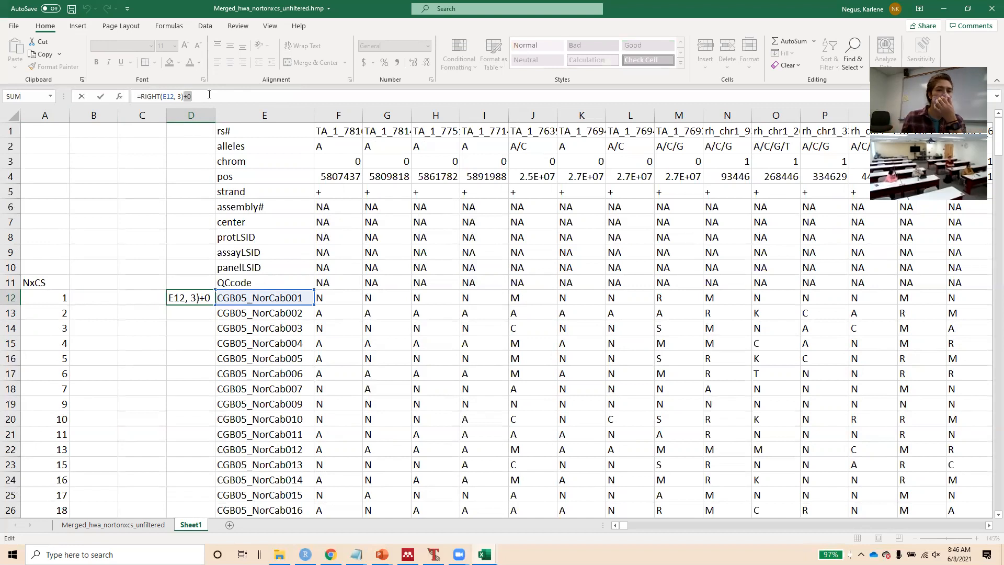
key(Return)
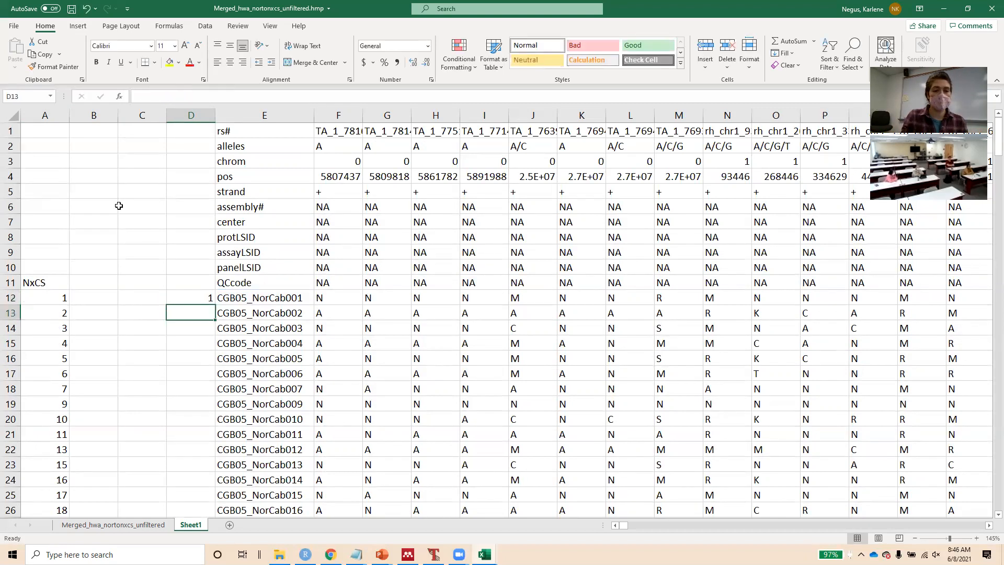
Fill the D12 formula down column D through row 252, the last numbered NorCab sample
click(189, 302)
drag(214, 307, 200, 473)
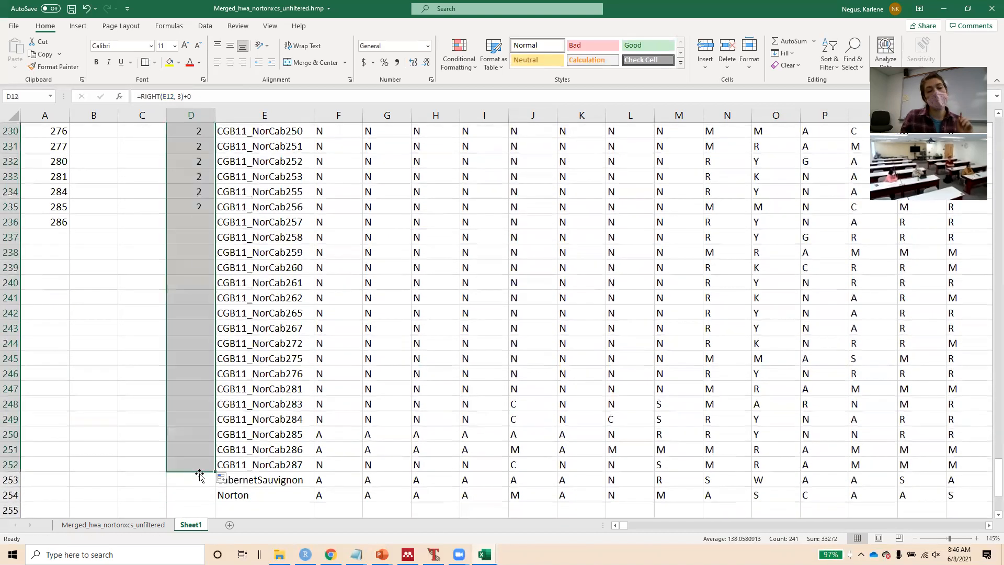
Compare the extracted numbers in column D with the NxCS numbers in column A, especially where the CGB05 samples give way to CGB11
scroll(198, 418, up, 14)
scroll(199, 358, up, 20)
scroll(199, 358, up, 17)
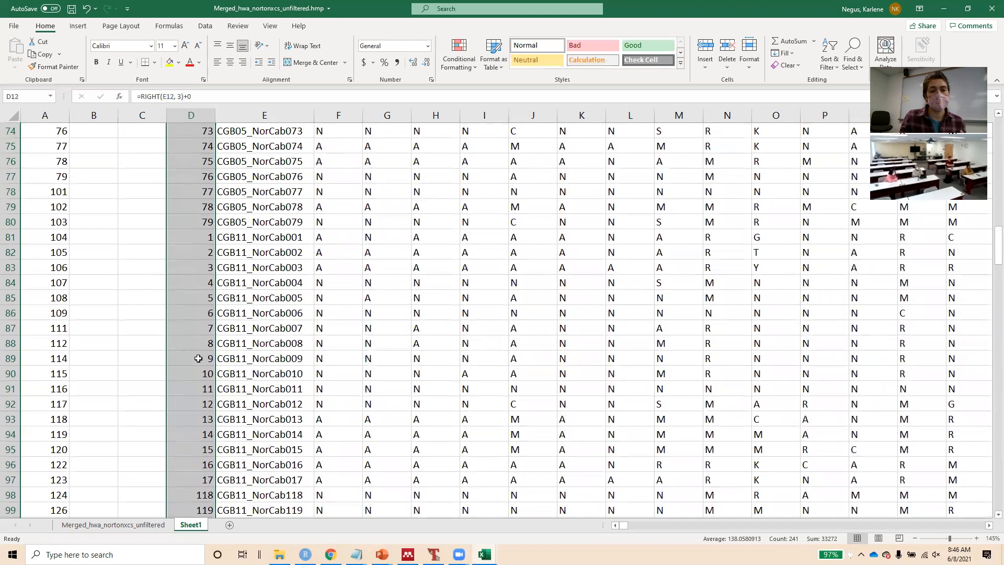
scroll(198, 358, down, 1)
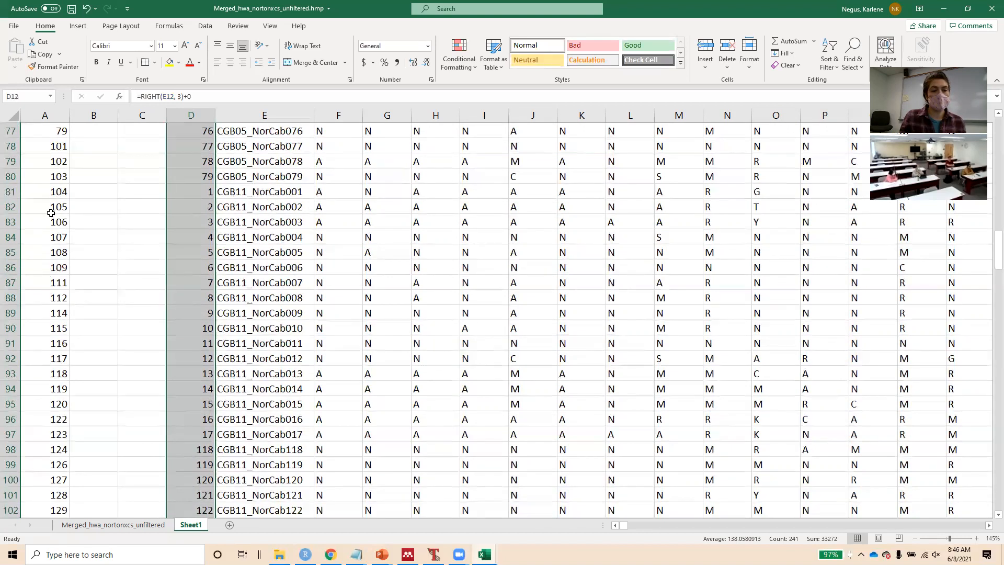
drag(53, 148, 50, 363)
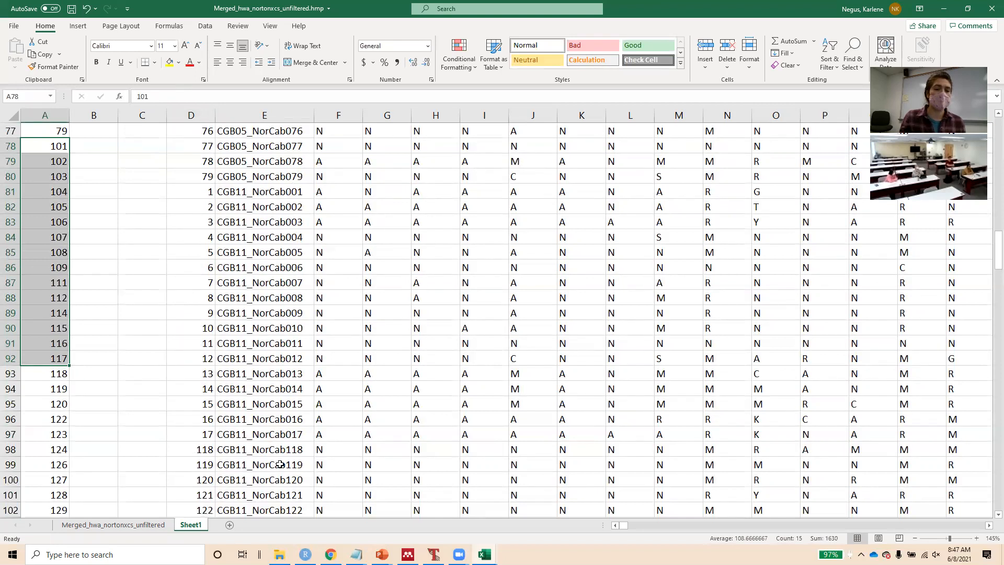
scroll(174, 230, up, 20)
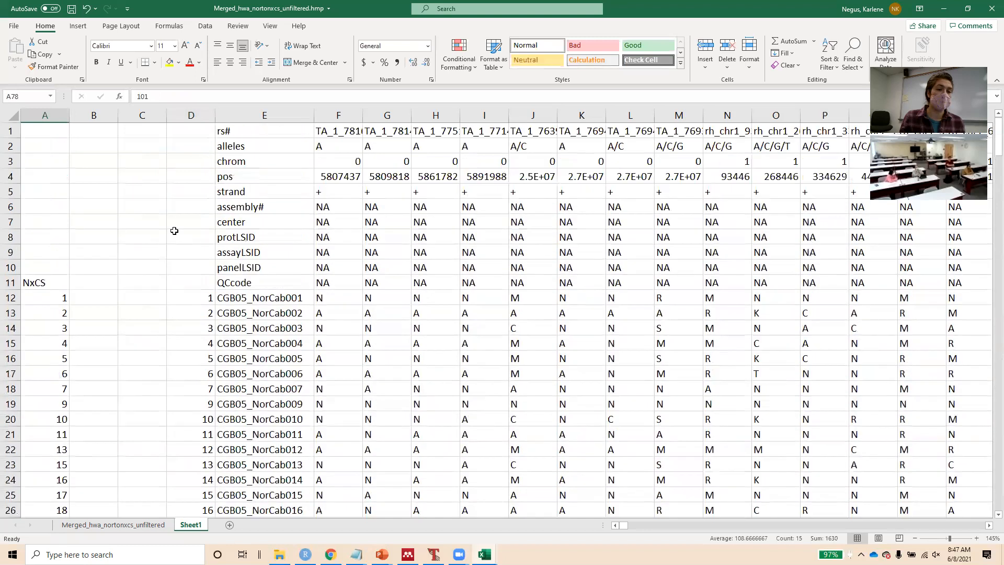
scroll(174, 231, down, 2)
scroll(108, 441, down, 8)
scroll(109, 441, down, 16)
scroll(108, 441, up, 1)
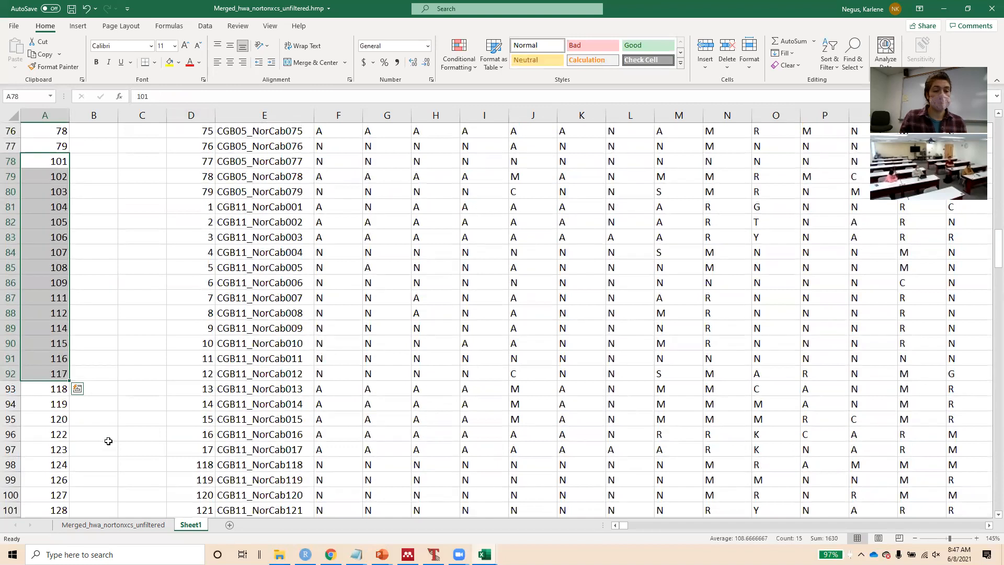
Edit the formula in D81, beside CGB11_NorCab001, so it adds 100 instead of 0 to the extracted number
click(178, 206)
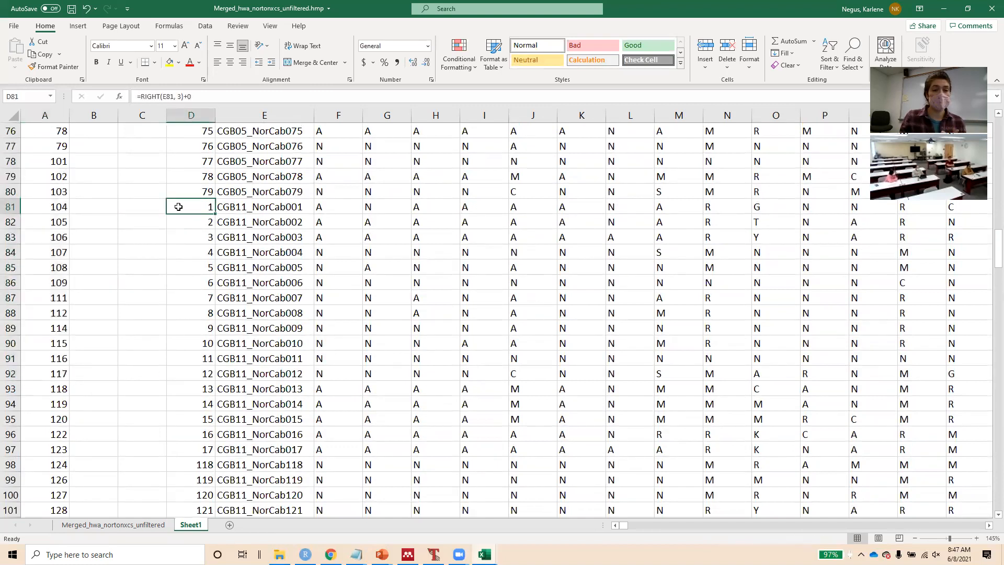
click(188, 98)
text(10)
key(Return)
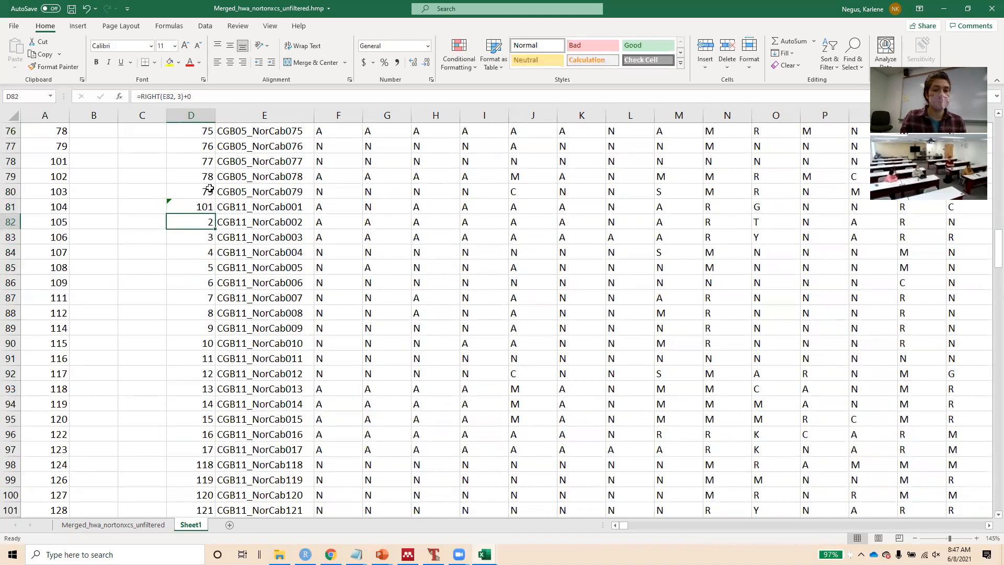
Fill the D81 formula down column D through row 97, beside CGB11_NorCab017
click(209, 206)
drag(215, 212, 215, 458)
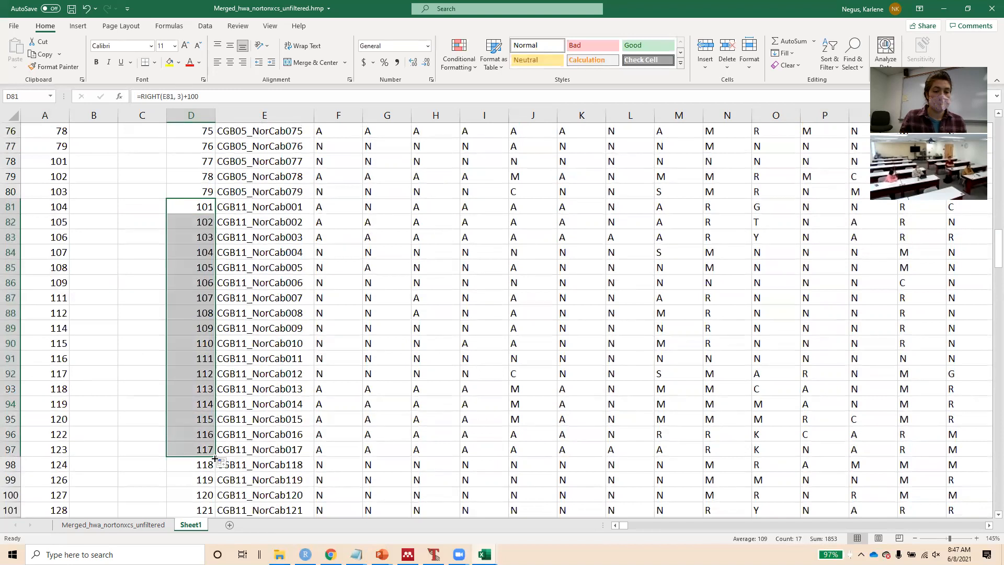
Compare the extracted sample numbers in column D row by row with the NxCS numbers in column A
scroll(197, 360, up, 7)
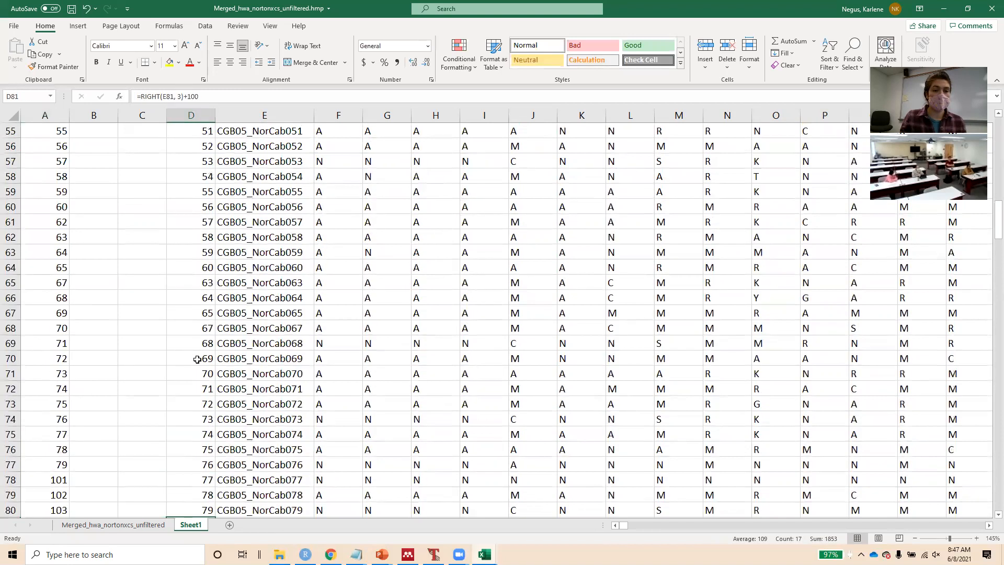
scroll(198, 359, up, 18)
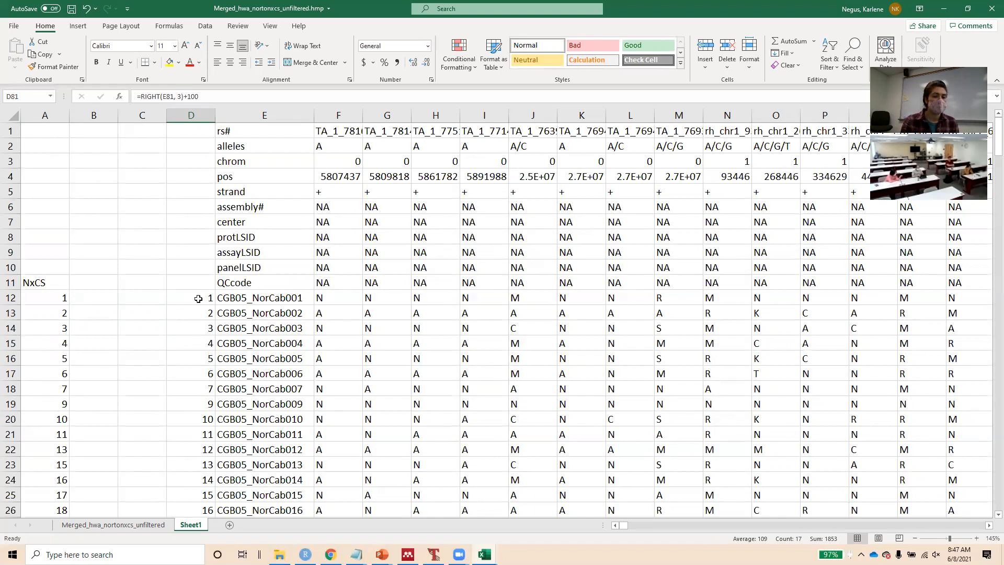
scroll(198, 299, down, 9)
scroll(198, 299, down, 4)
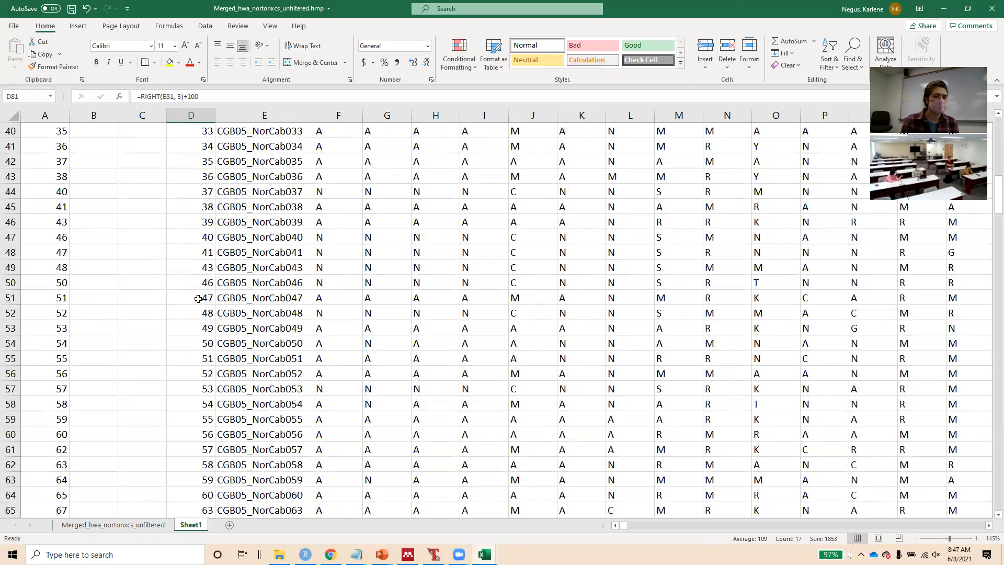
scroll(198, 299, up, 13)
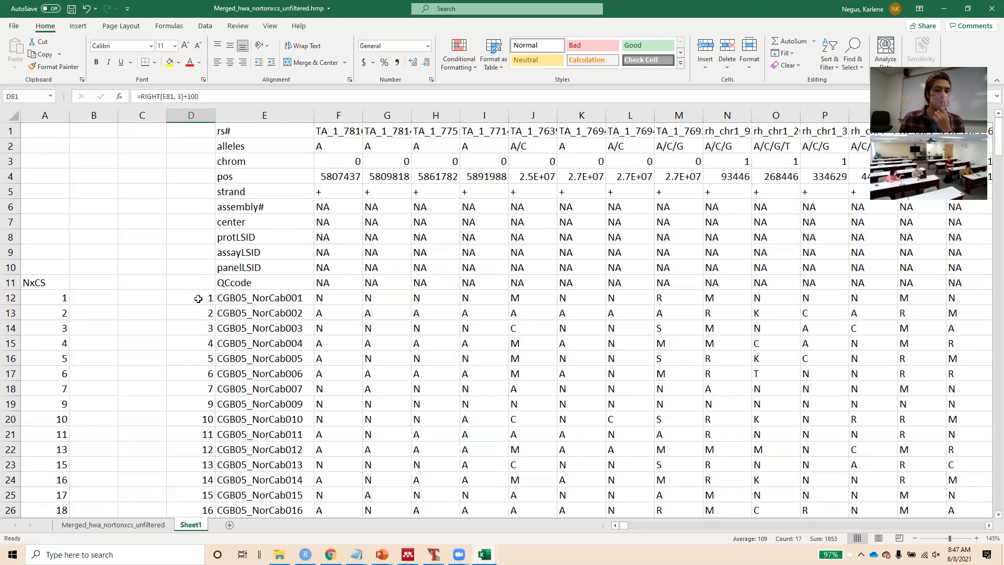
scroll(198, 299, down, 4)
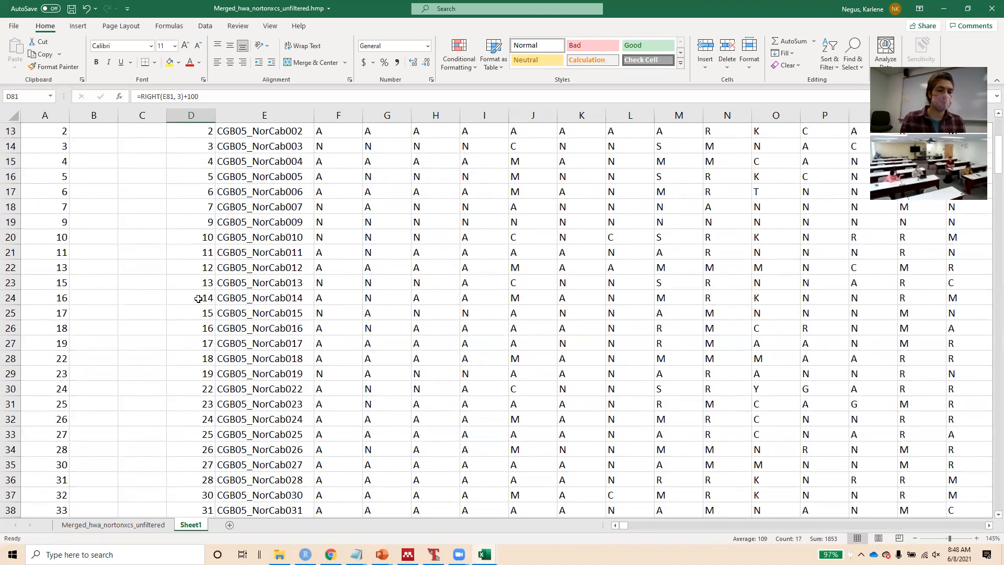
click(71, 451)
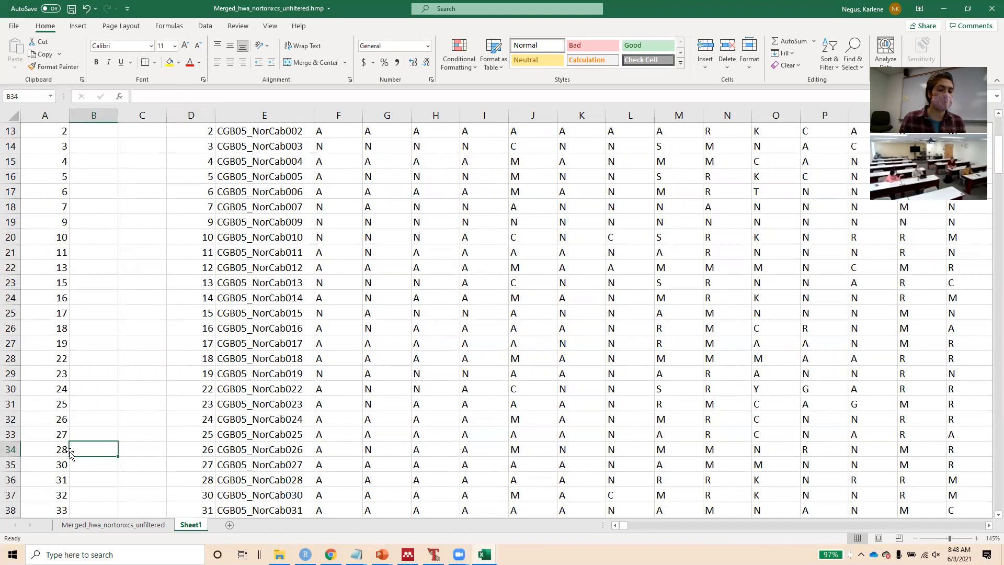
click(203, 449)
scroll(205, 450, down, 6)
scroll(205, 449, down, 20)
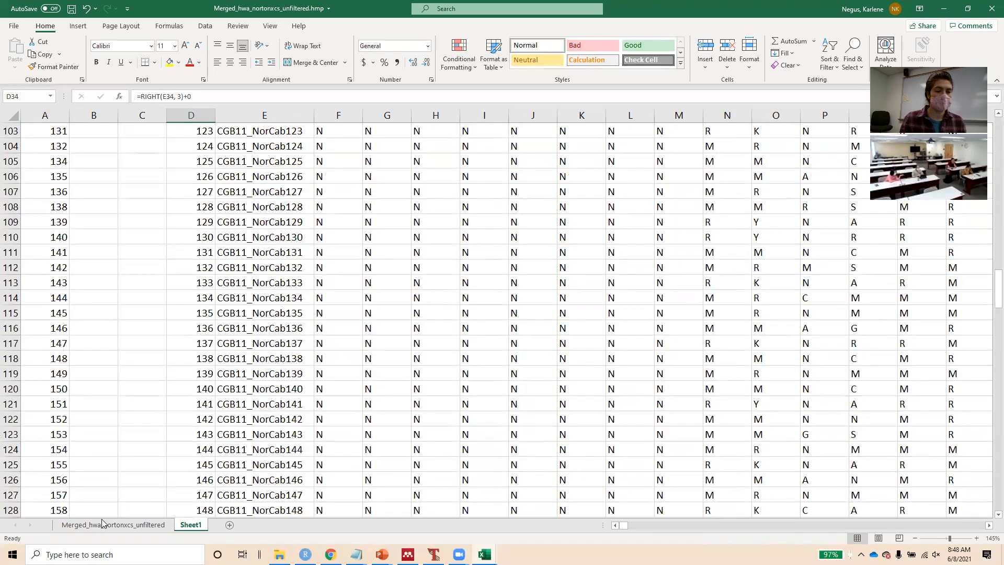
scroll(207, 510, up, 20)
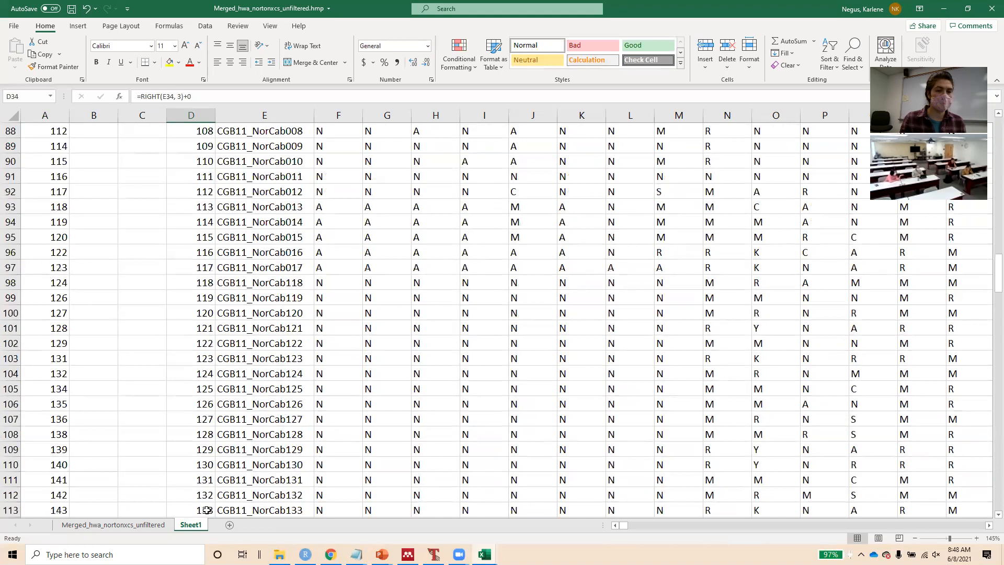
scroll(207, 510, up, 4)
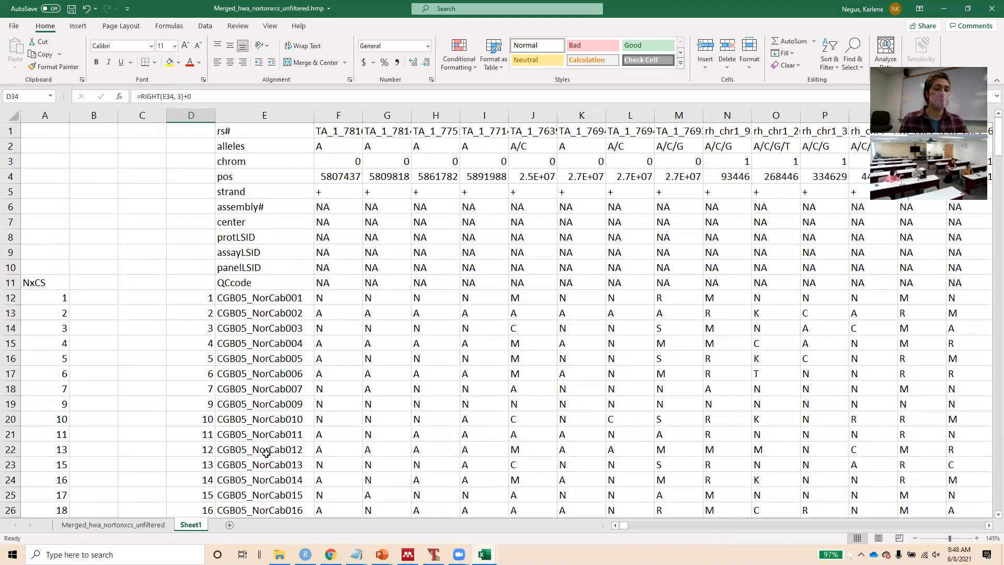
Copy column D and paste it over itself as values to replace the RIGHT formulas with plain numbers
click(204, 293)
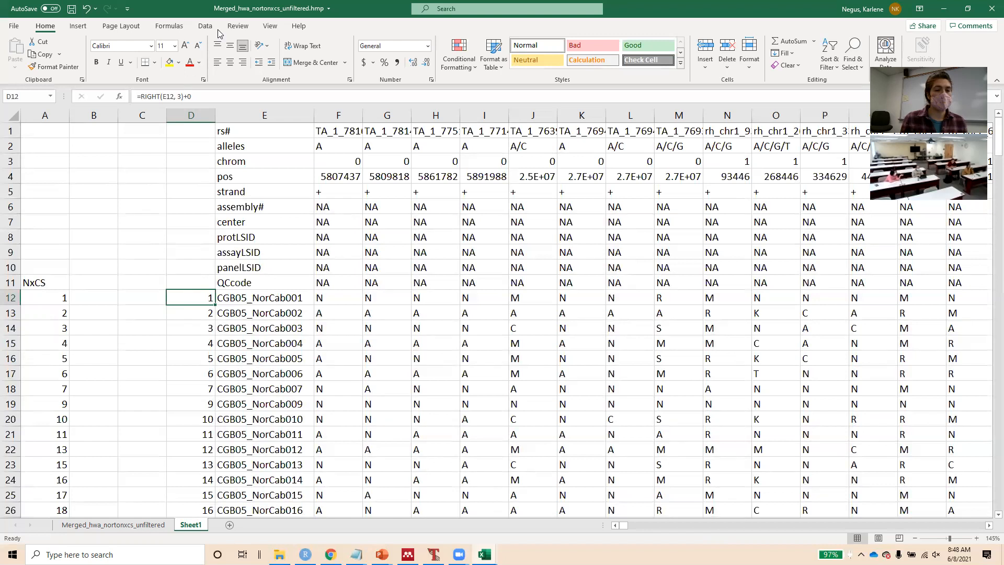
click(173, 113)
key(ctrl+c)
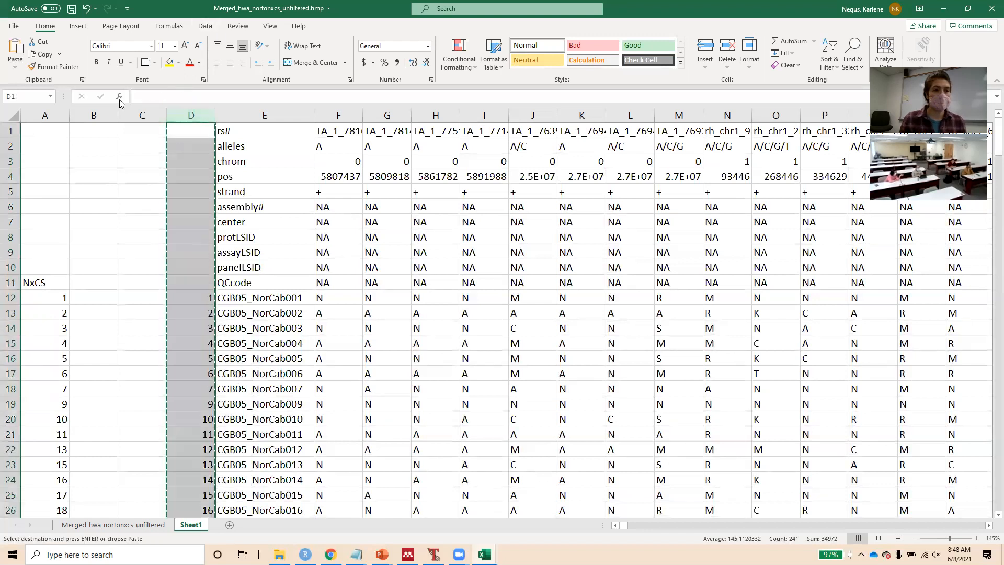
click(15, 62)
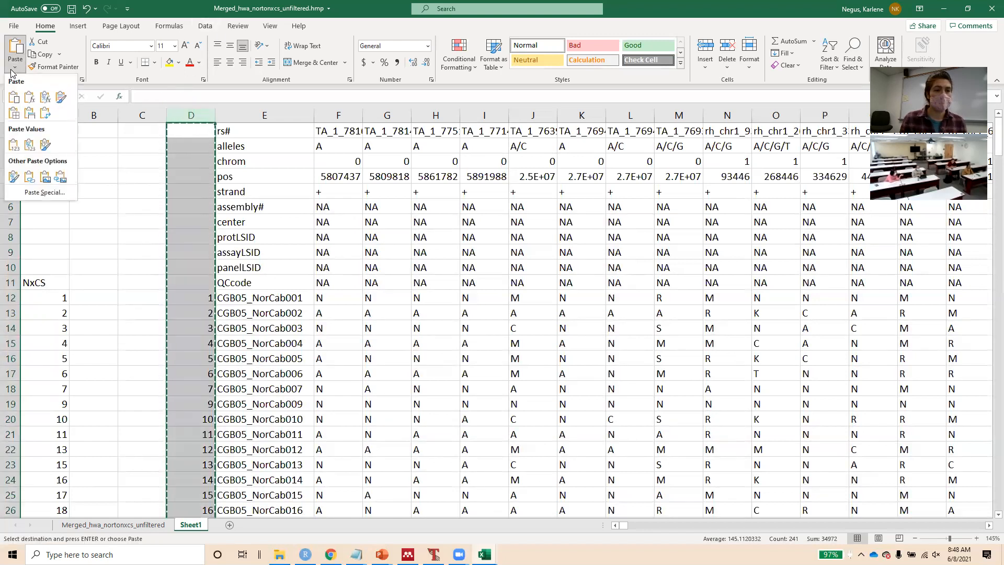
click(14, 148)
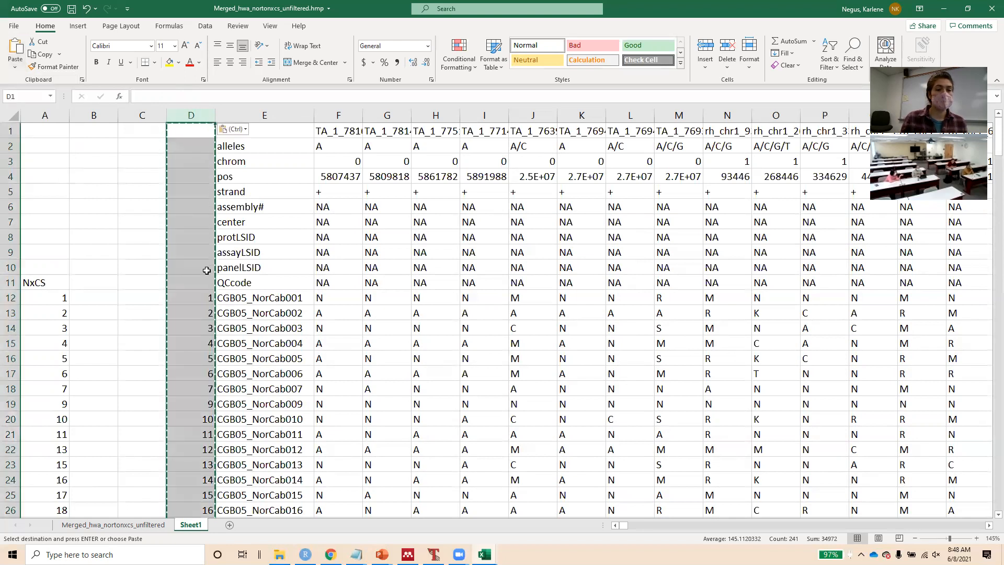
Check the contents of the column D cells from row 12 down for plain values, and clear the copy selection
click(200, 296)
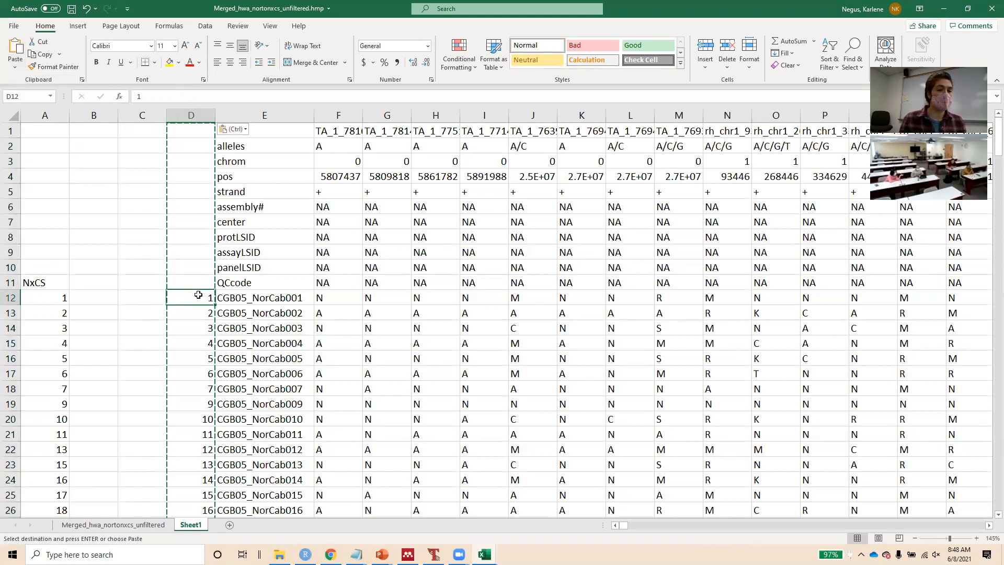
key(Down)
key(Down)
key(Down)
key(Down)
key(Down)
key(Down)
key(Down)
key(Down)
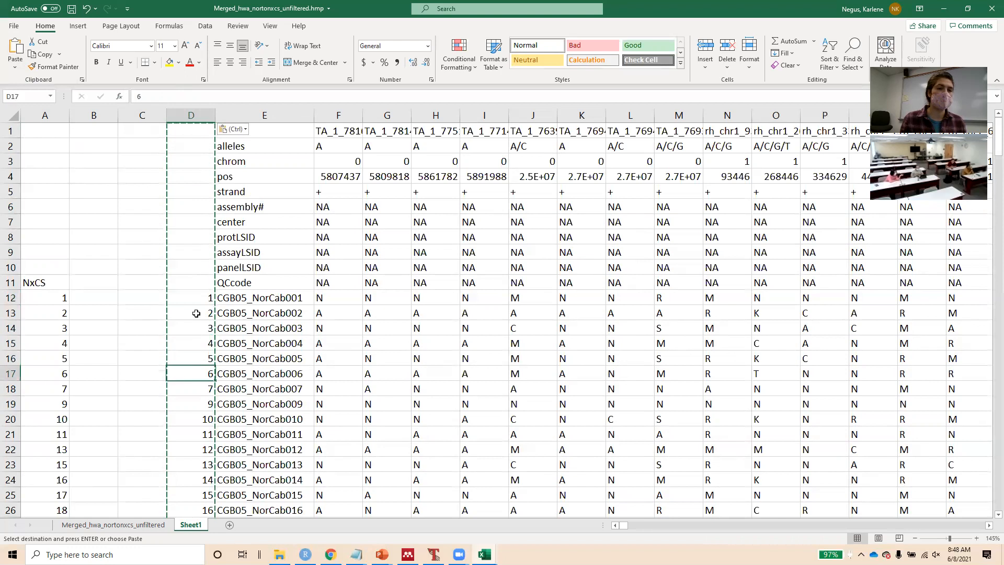
key(Up)
key(Up)
key(Up)
key(Up)
key(Up)
key(Up)
key(Up)
key(Up)
key(Up)
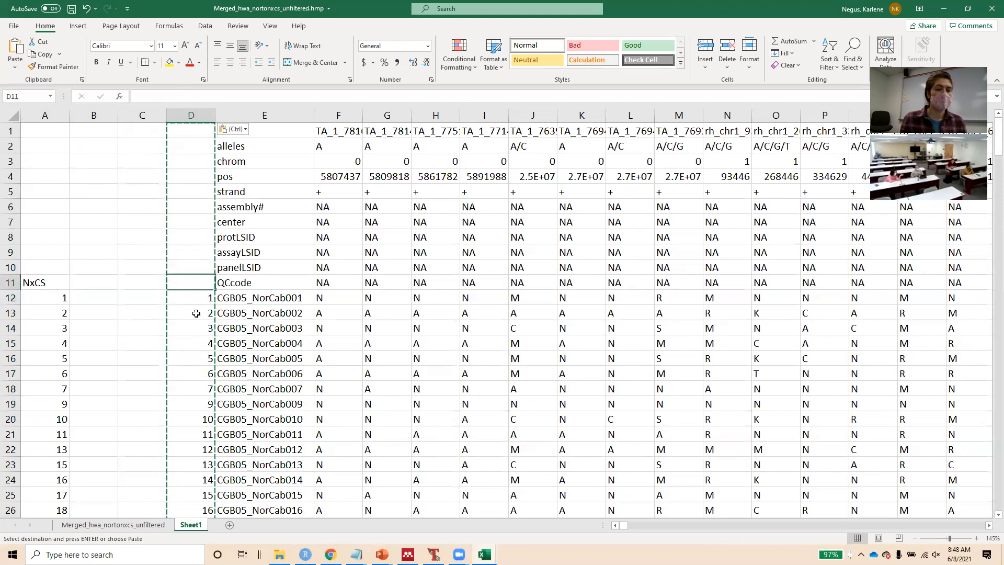
click(154, 293)
key(Escape)
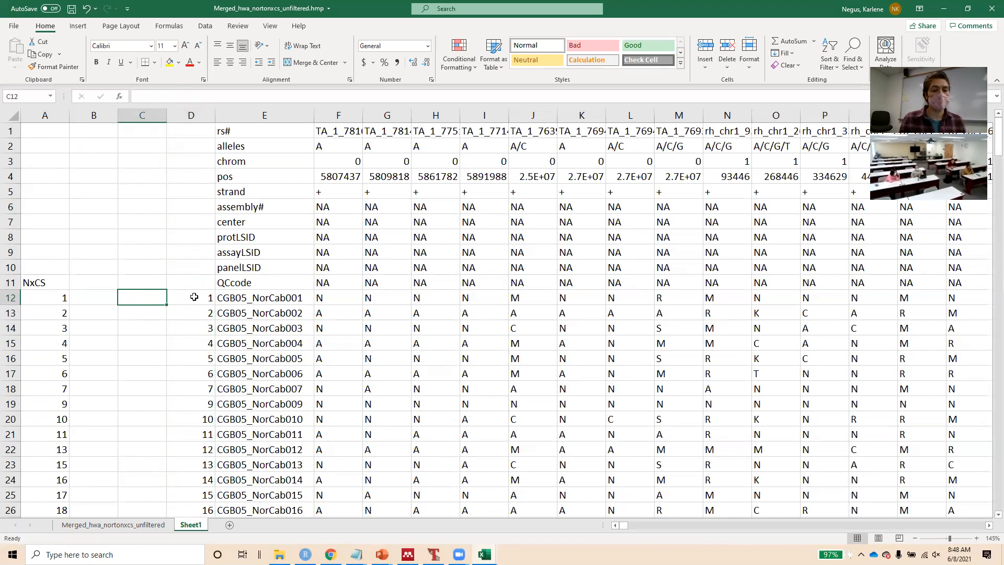
text(=)
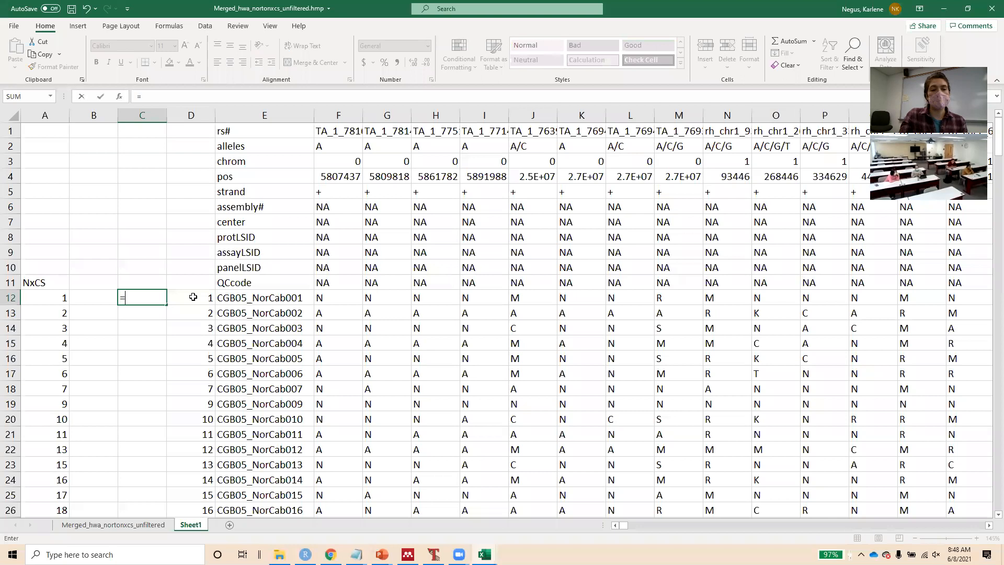
text(match()
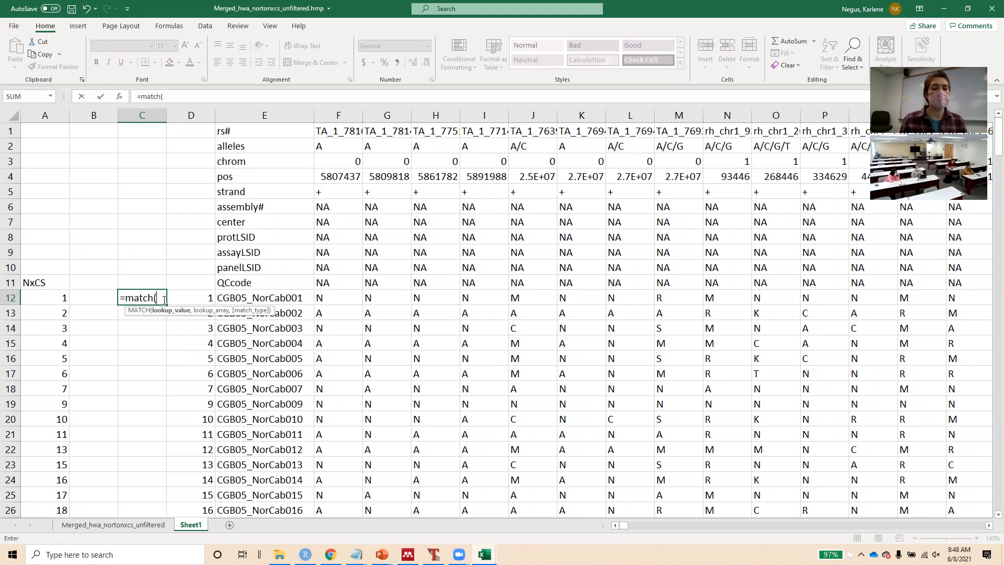
click(210, 296)
text(,)
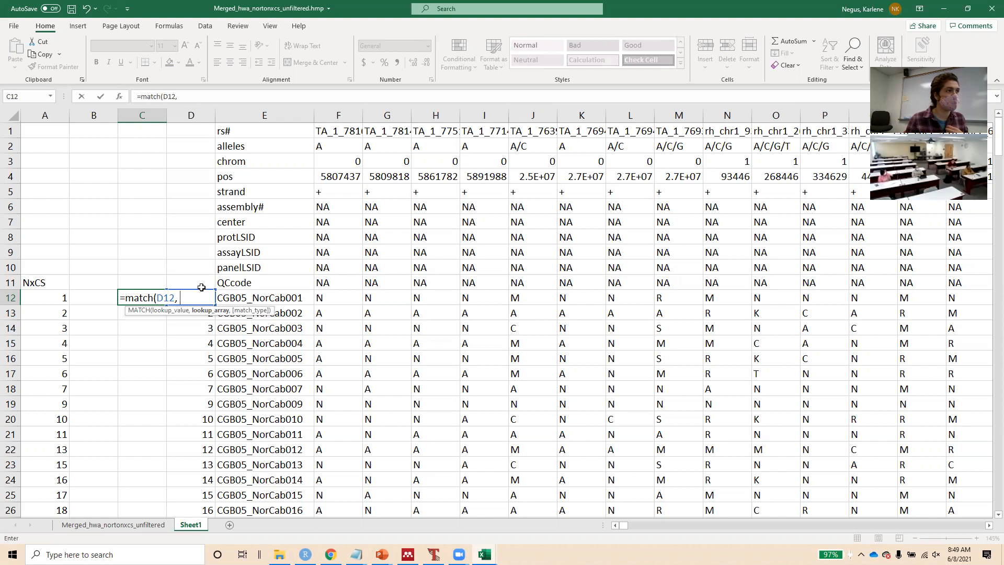
key(Escape)
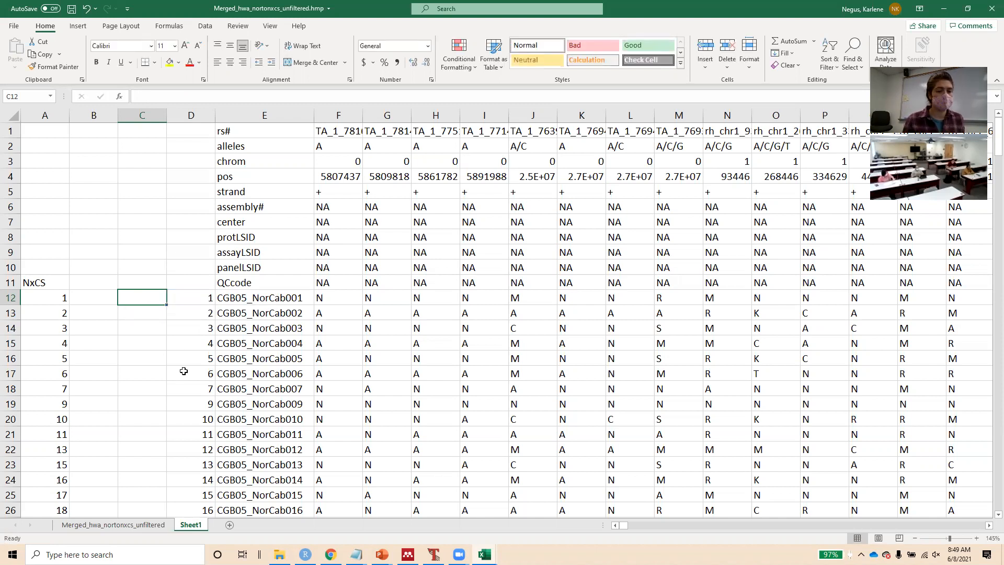
Begin a MATCH formula in C12, beside the number extracted for CGB05_NorCab001
scroll(184, 370, down, 8)
scroll(183, 371, down, 20)
scroll(184, 371, down, 12)
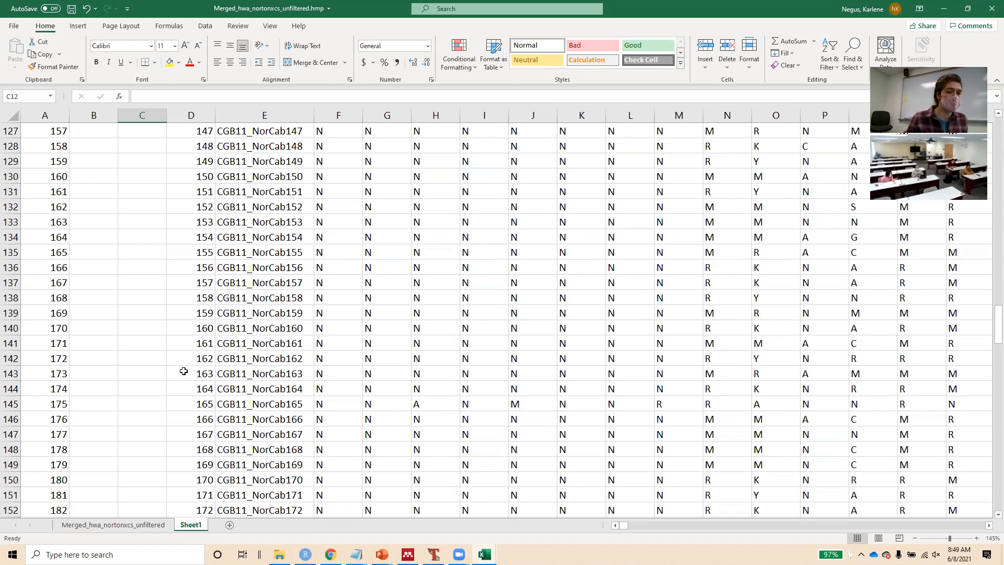
scroll(183, 371, up, 20)
scroll(184, 370, up, 17)
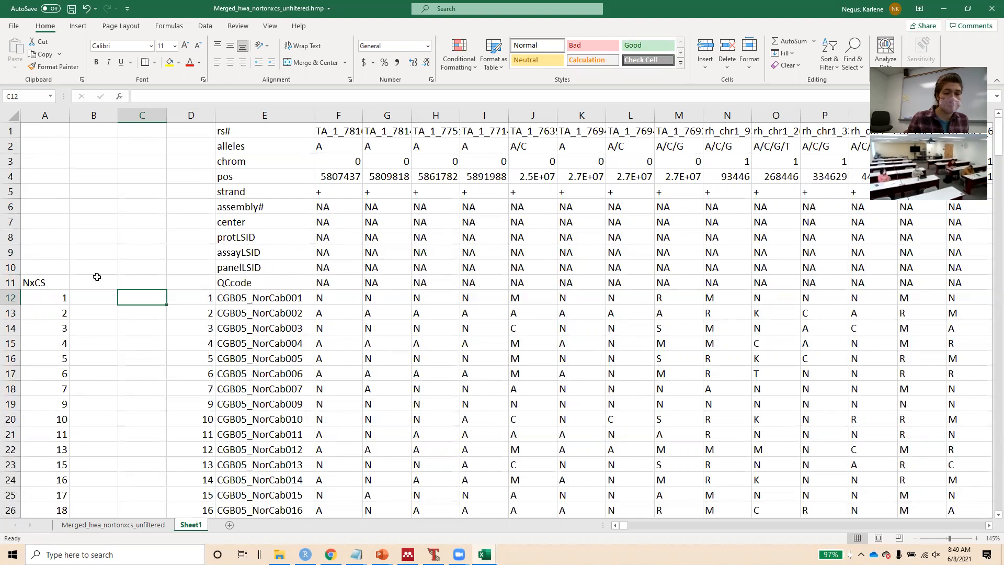
text(=match)
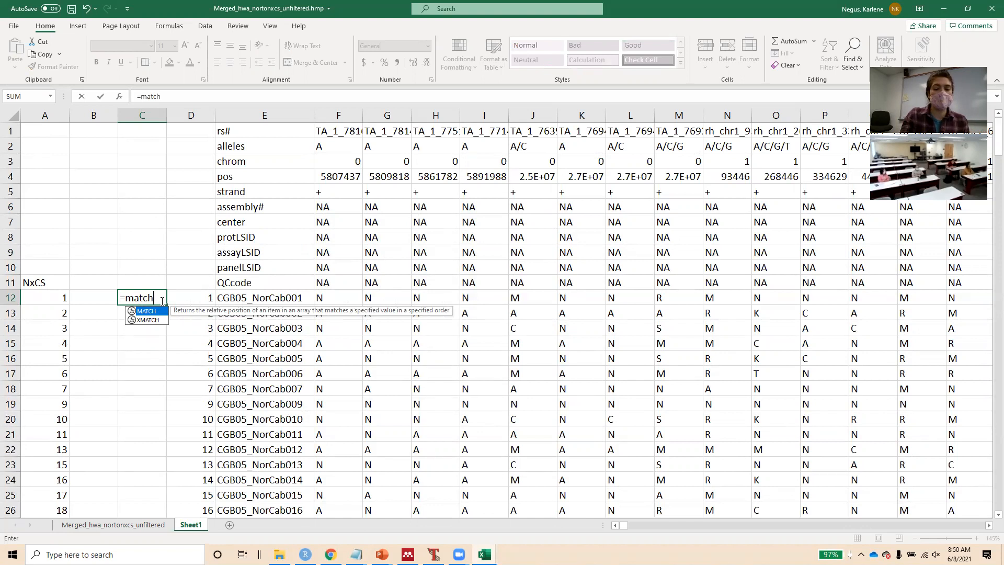
text(()
click(186, 298)
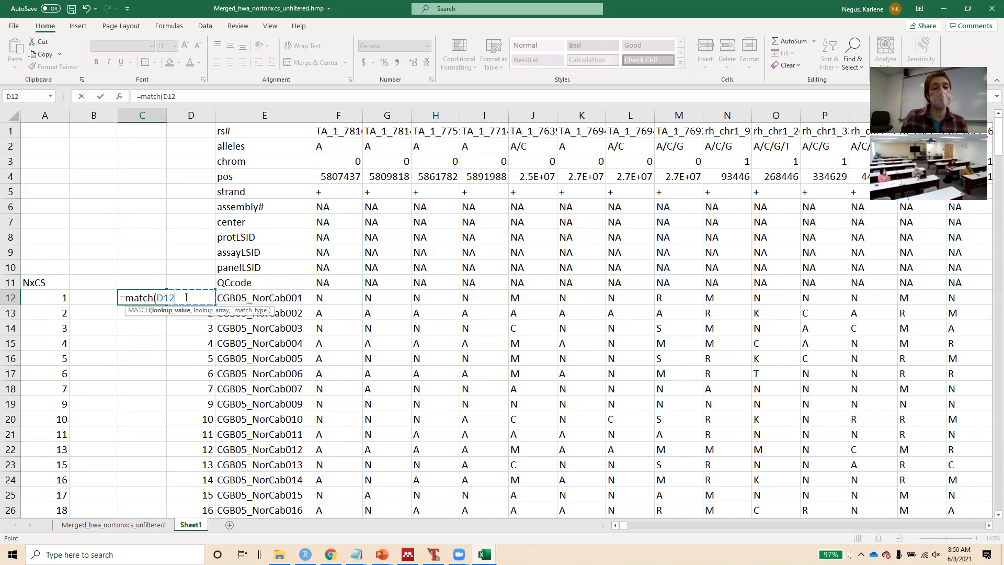
click(41, 299)
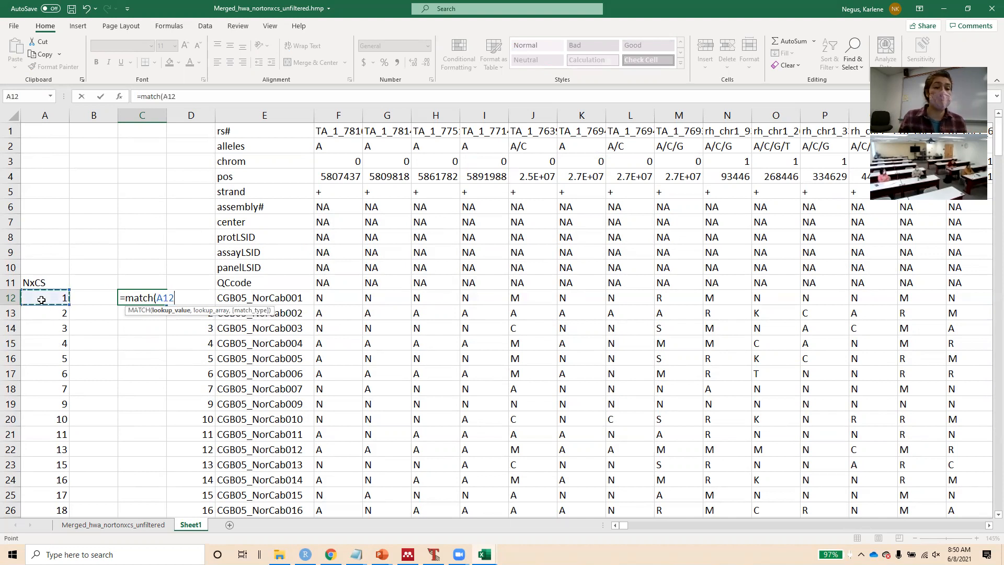
key(ctrl+shift+Down)
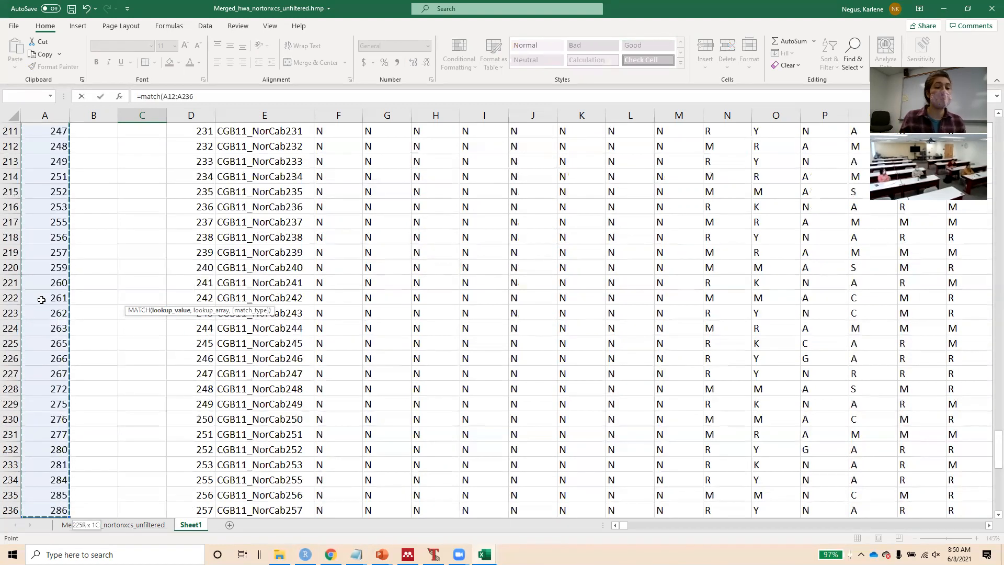
text(,)
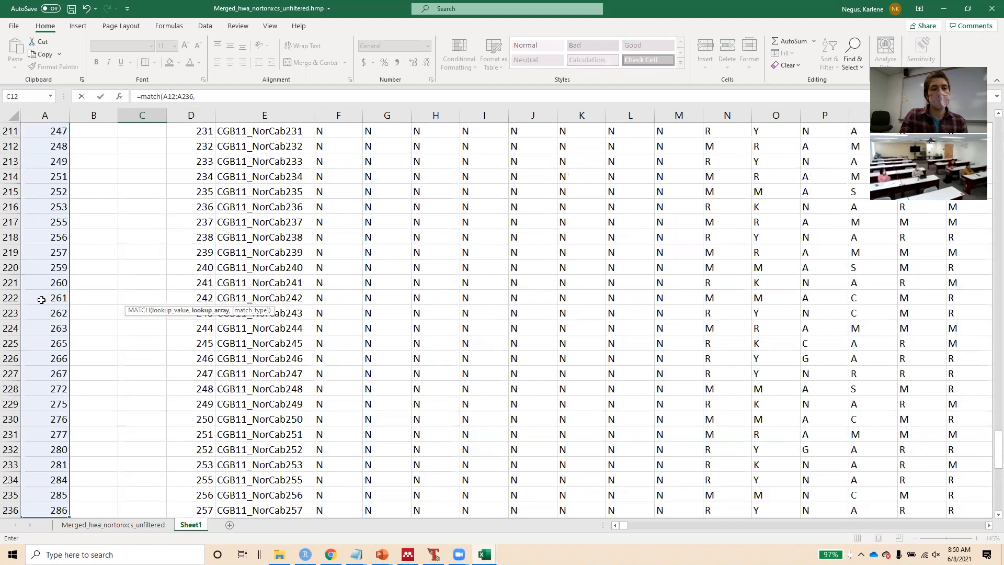
double_click(189, 95)
key(BackSpace)
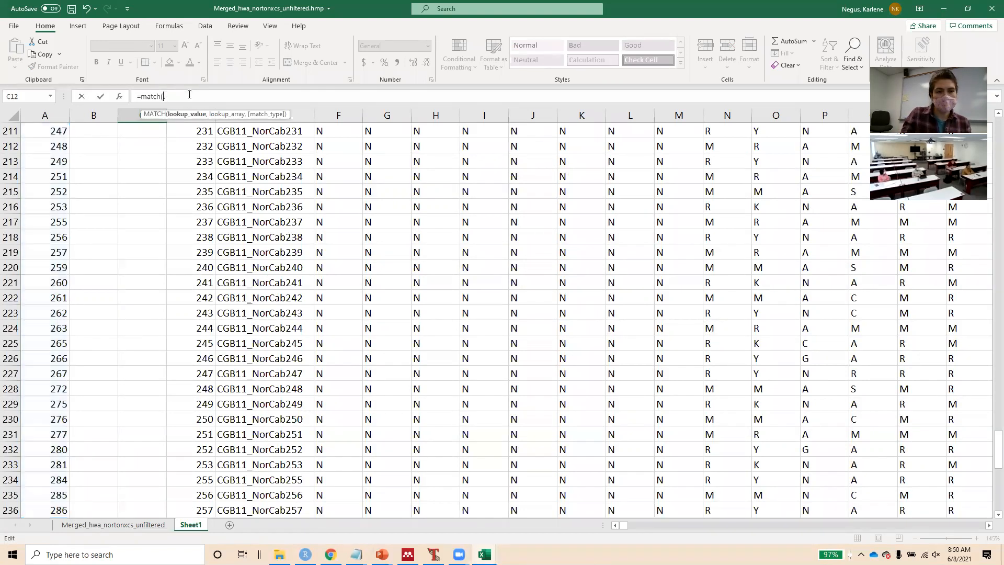
scroll(147, 267, up, 20)
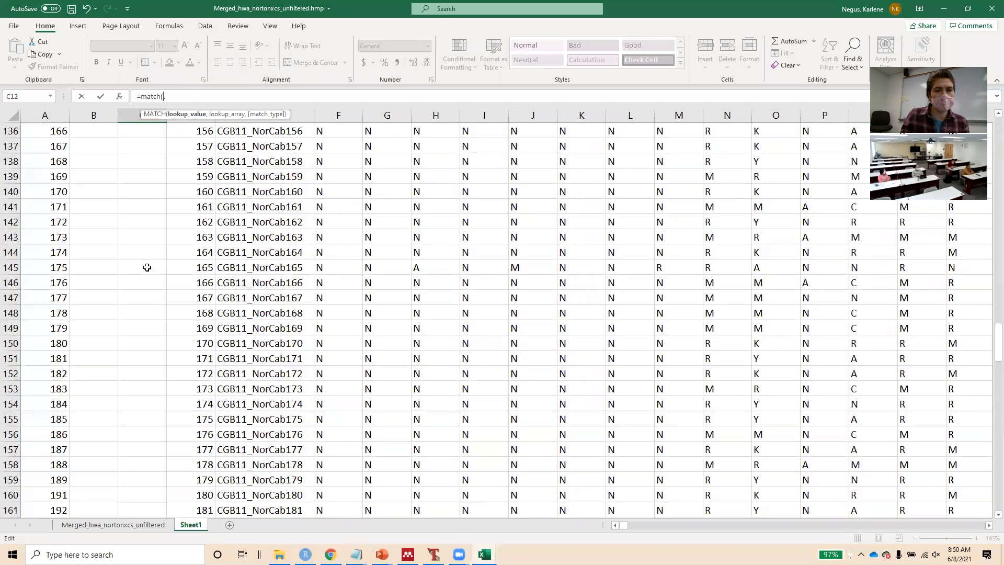
scroll(147, 267, up, 20)
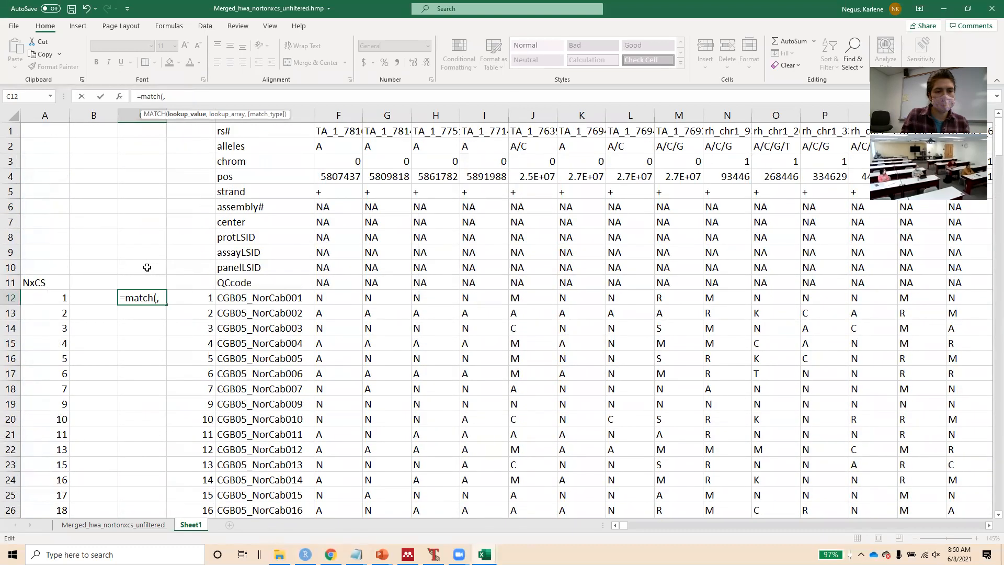
key(BackSpace)
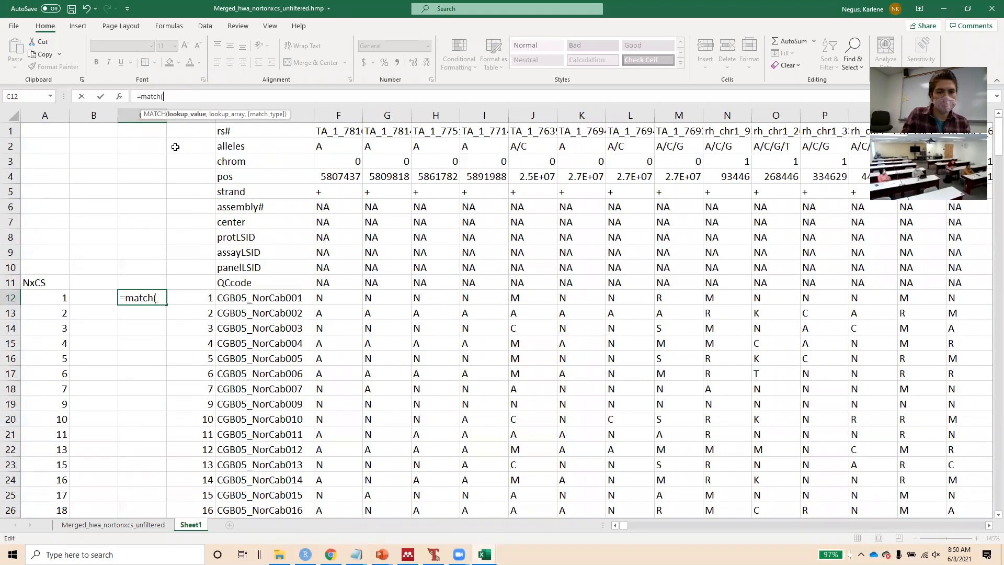
Complete the C12 MATCH formula to look up D12 in the NxCS numbers A12:A236 with match type 0
click(207, 298)
text(,)
click(61, 296)
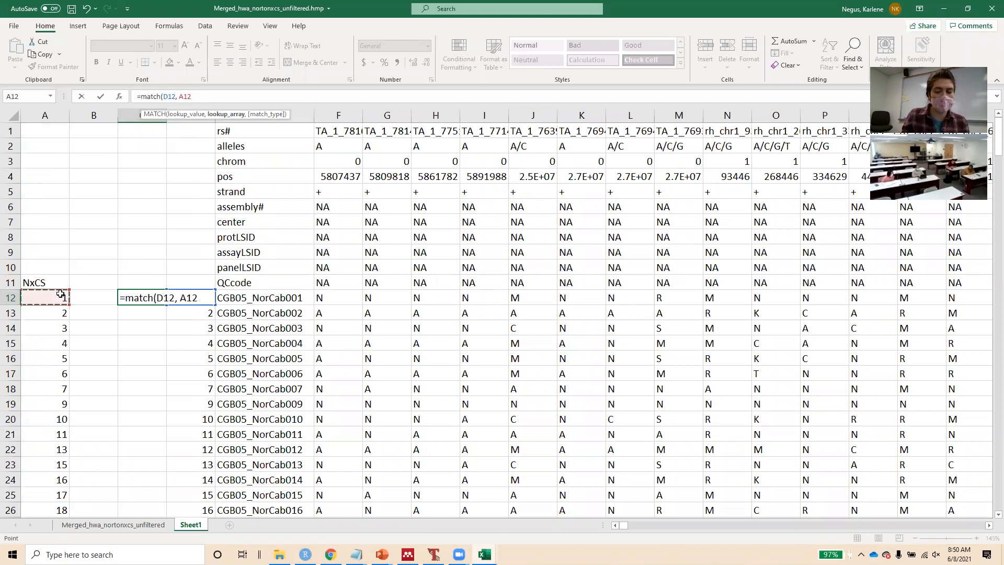
key(ctrl+shift+Down)
text(, 0)
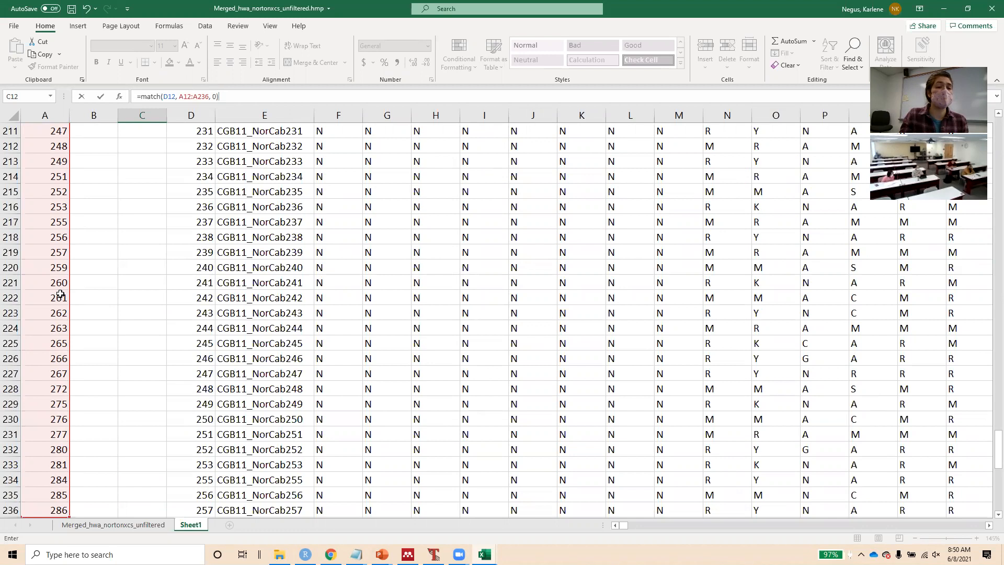
scroll(142, 202, up, 13)
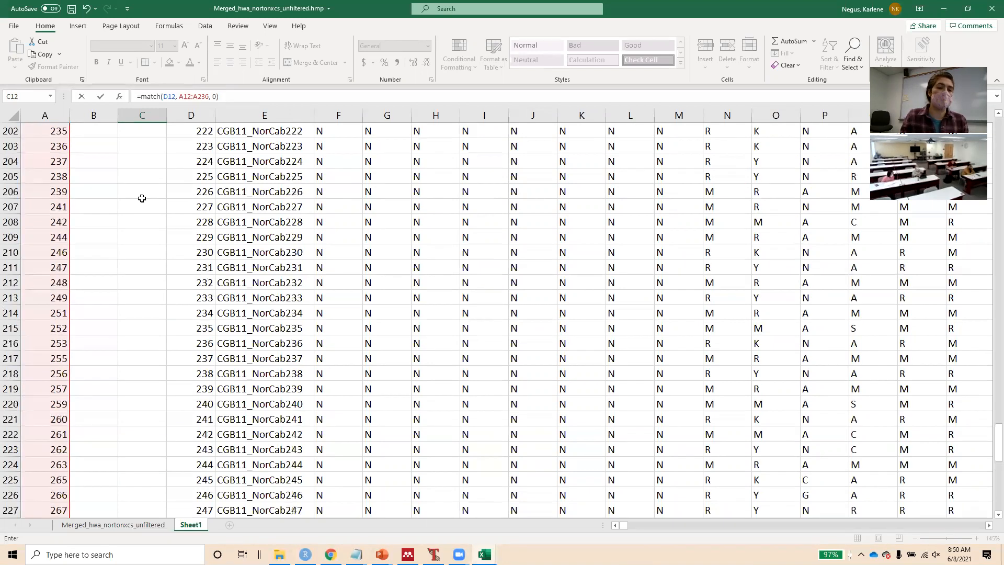
scroll(142, 199, up, 20)
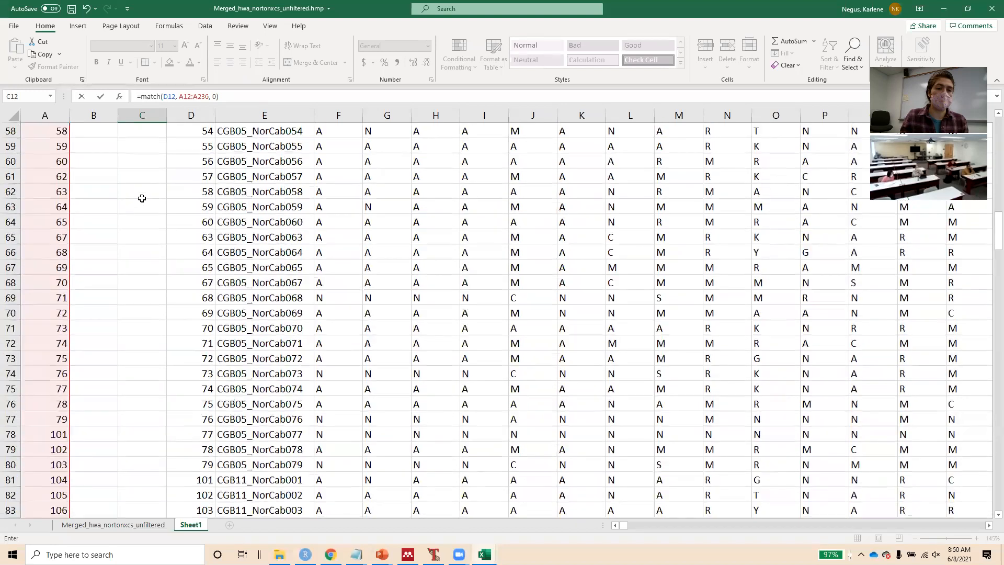
scroll(142, 198, up, 10)
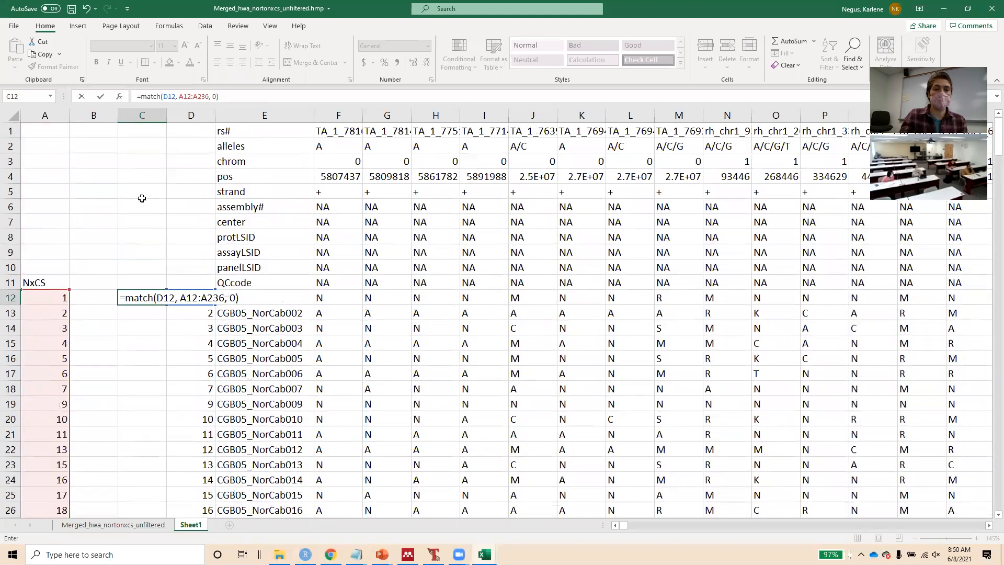
key(Return)
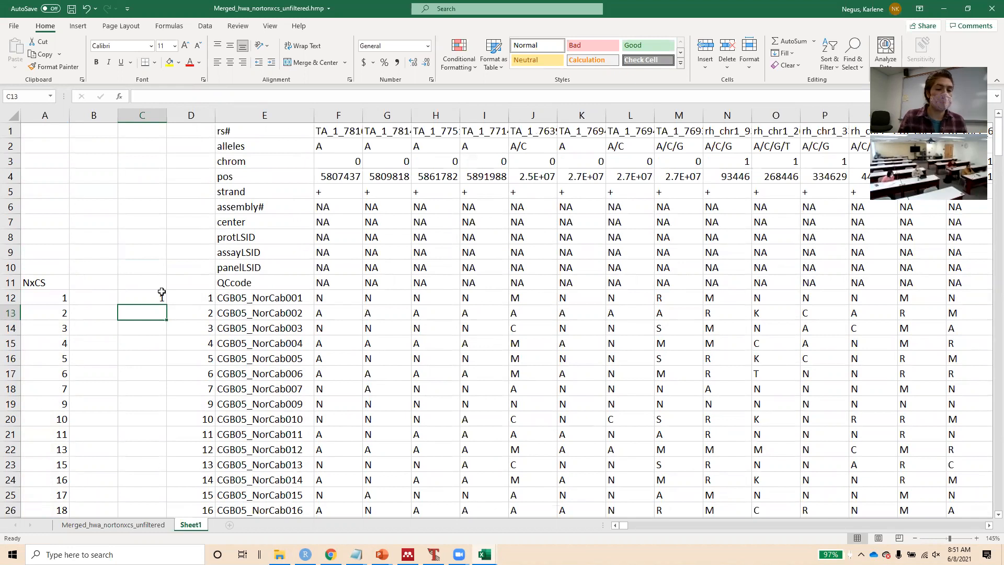
Fill the C12 MATCH formula down to C28 and inspect the lookup range in the C13 copy
click(143, 299)
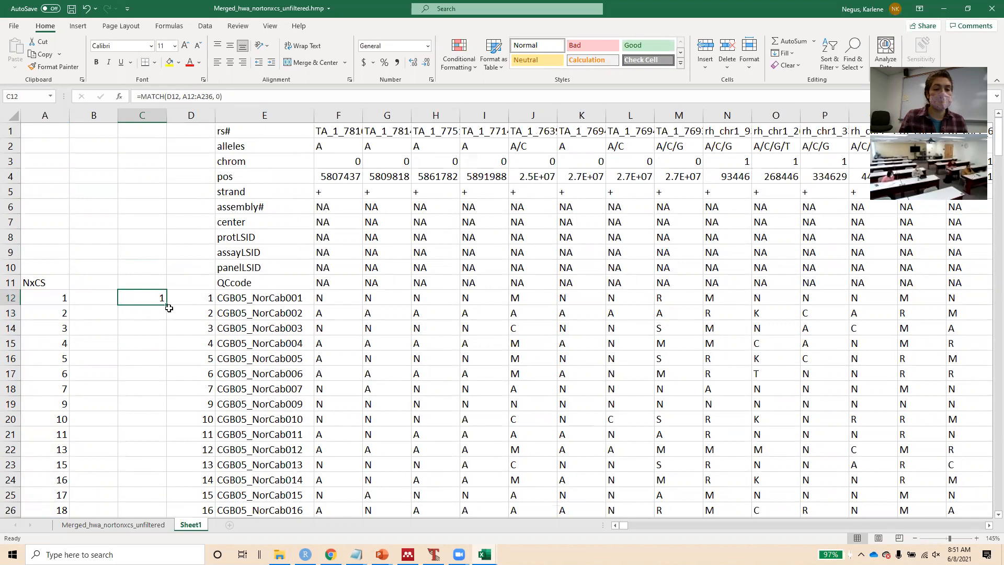
drag(171, 309, 145, 527)
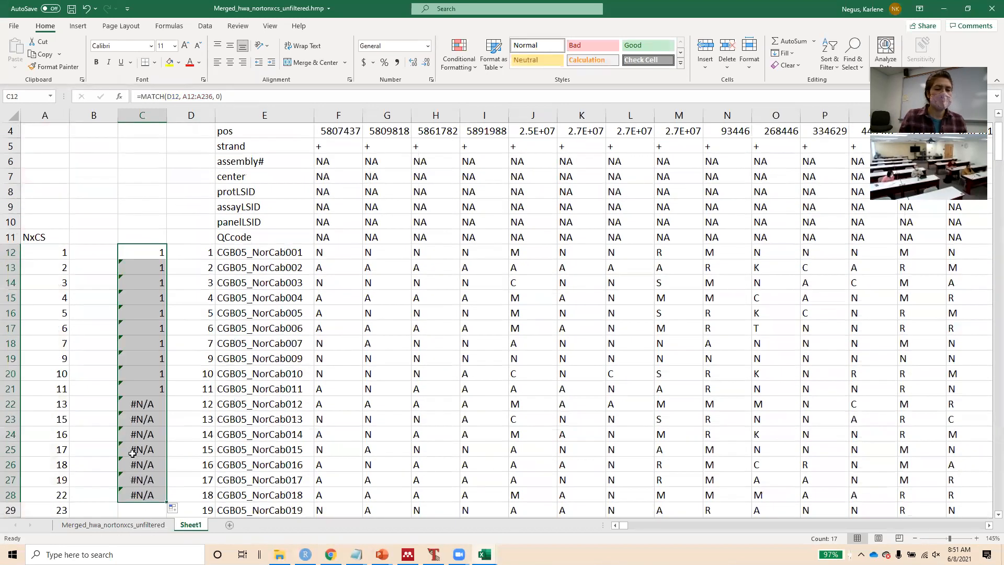
click(136, 267)
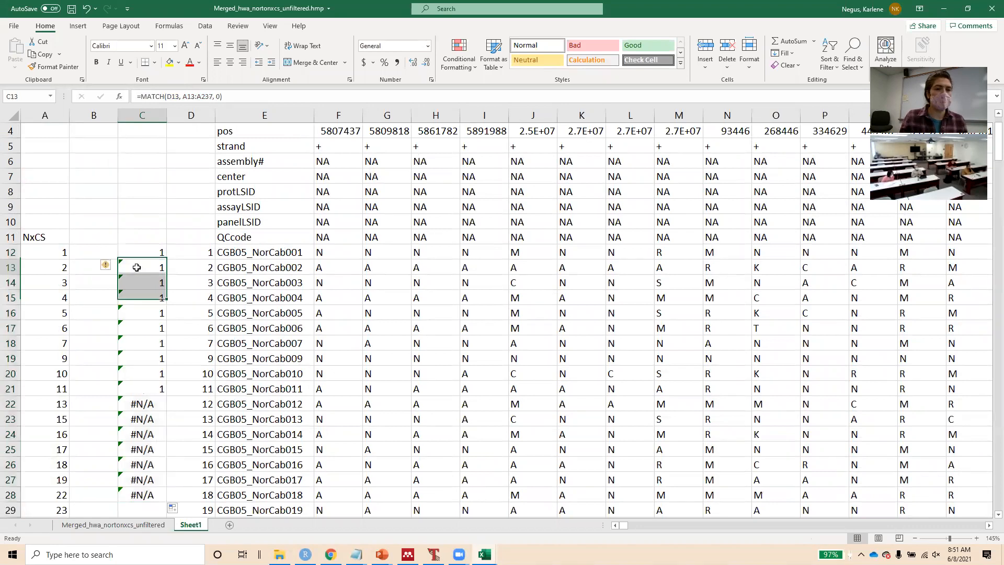
click(199, 96)
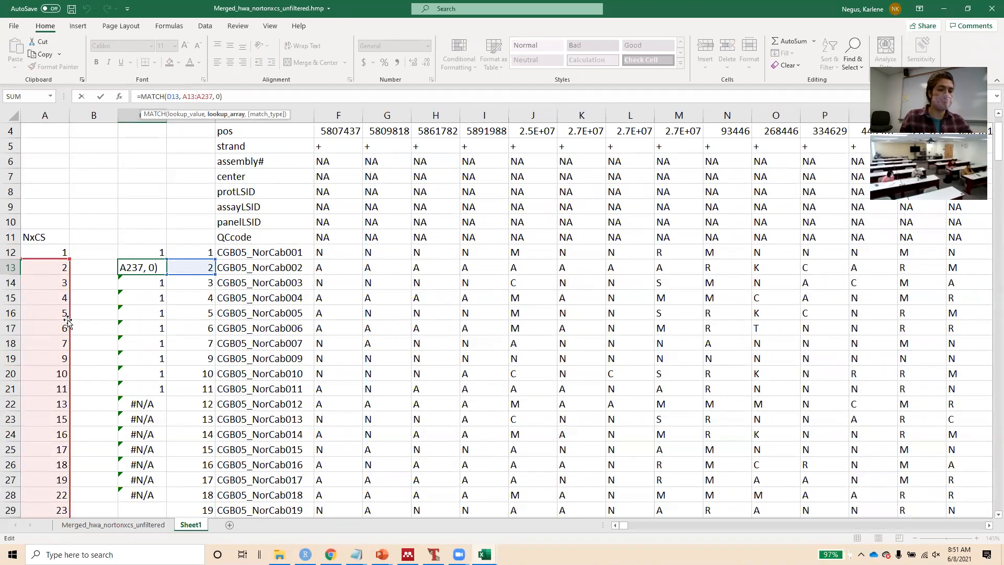
click(136, 252)
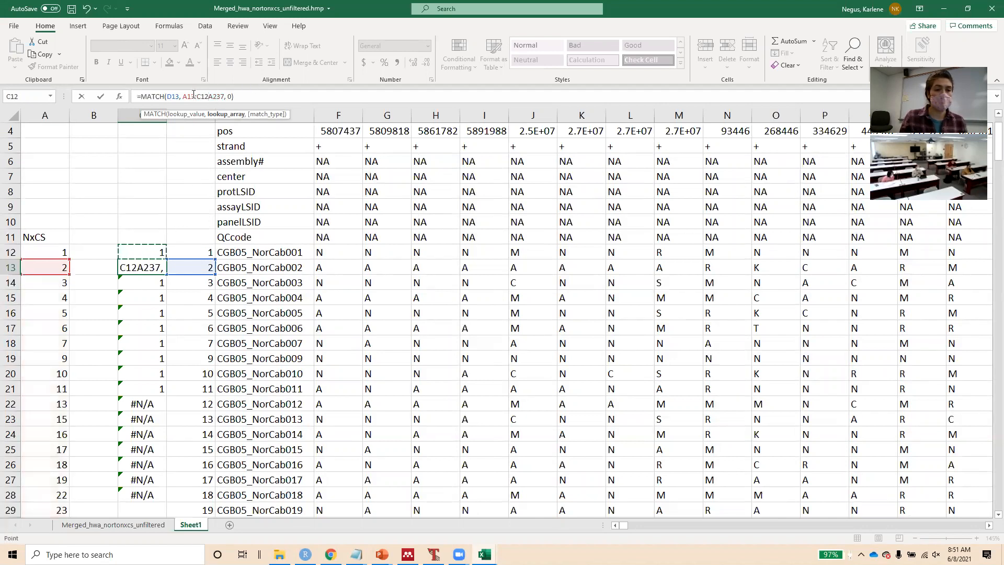
key(Escape)
Lock the rows of the lookup range in the C12 MATCH formula as A$12:A$236
click(142, 250)
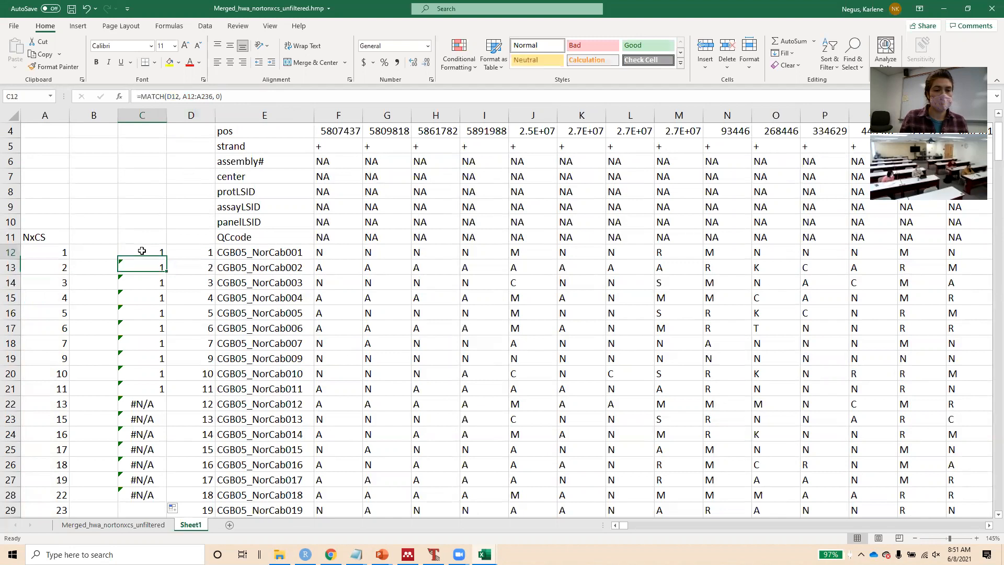
click(189, 96)
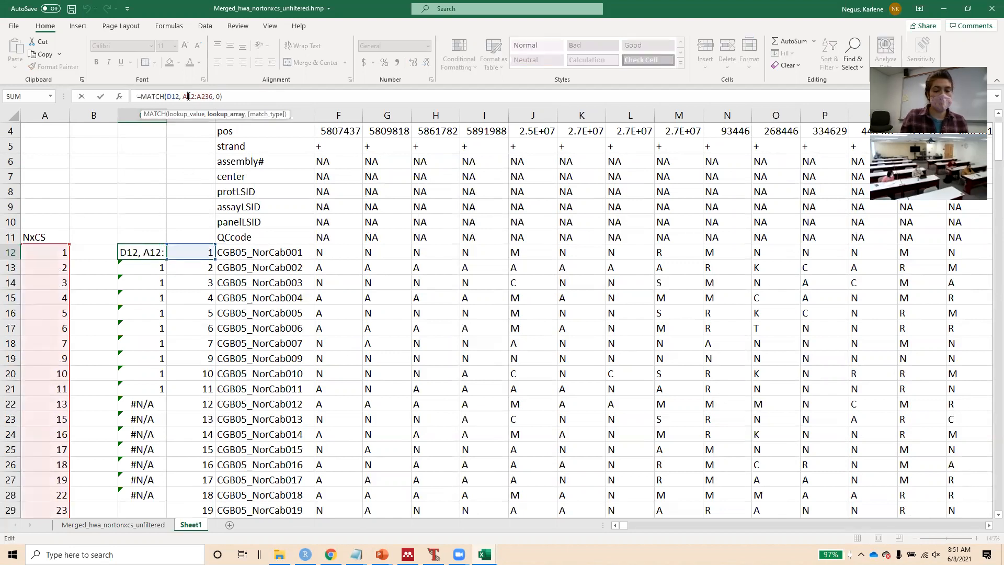
text($)
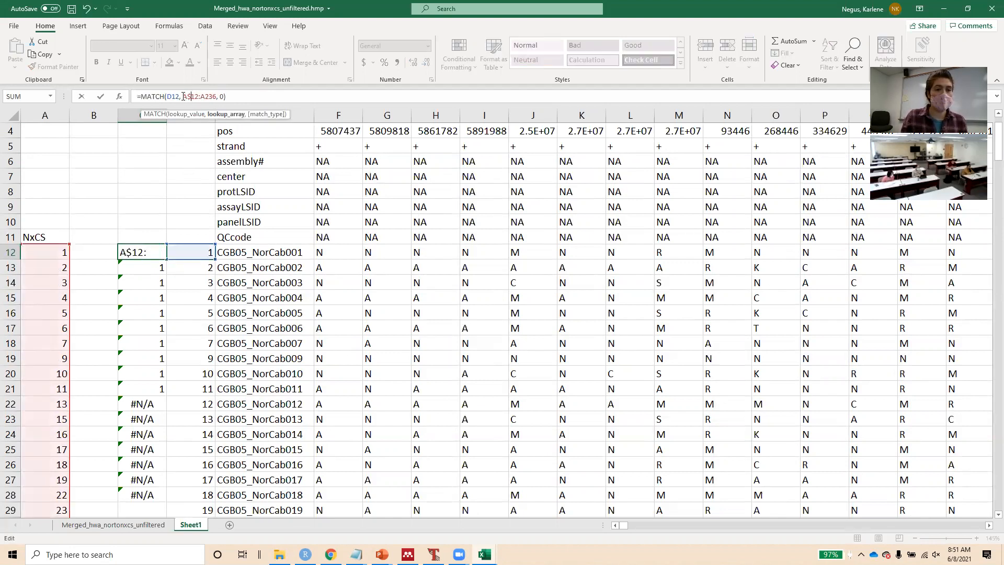
click(204, 96)
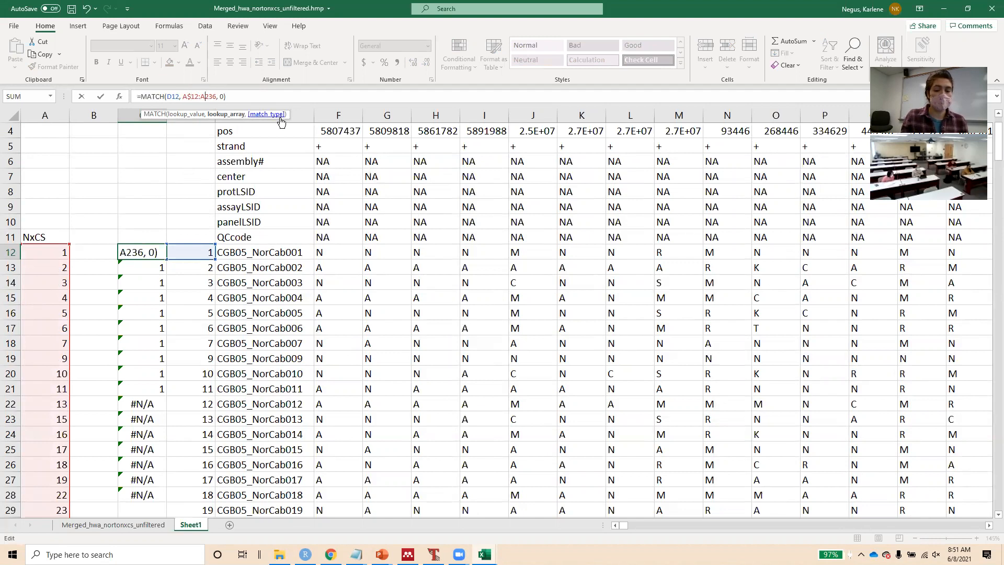
text($)
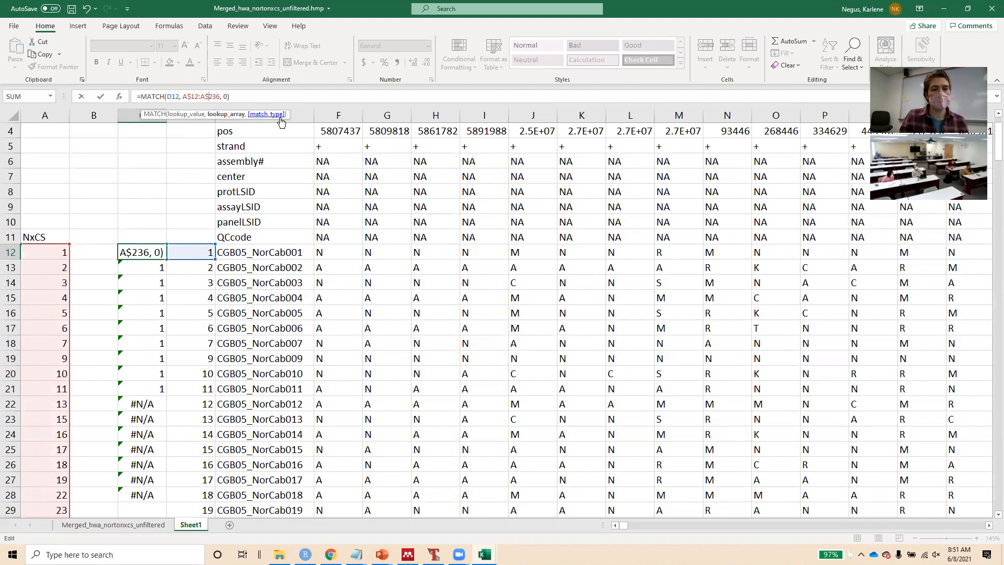
click(184, 96)
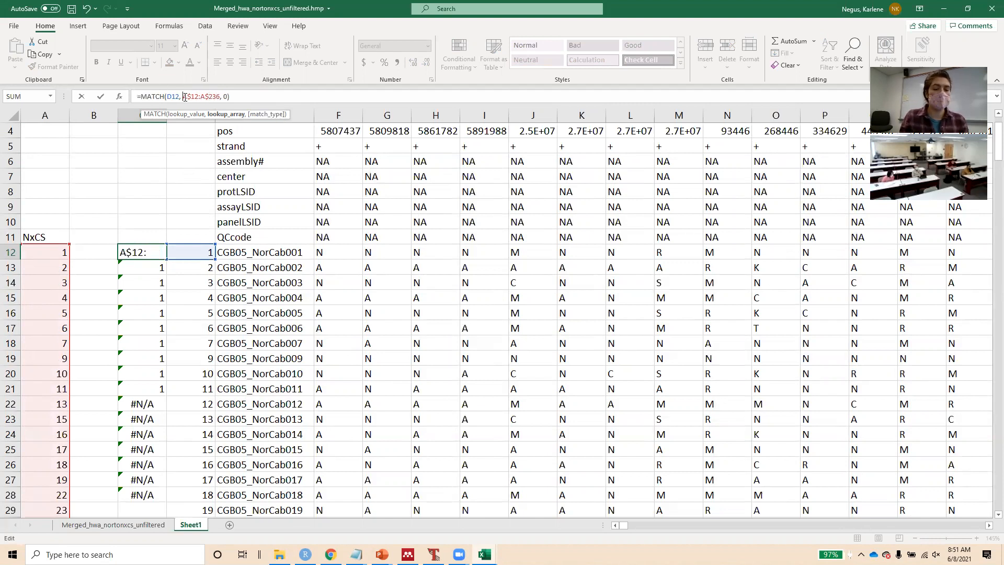
text($)
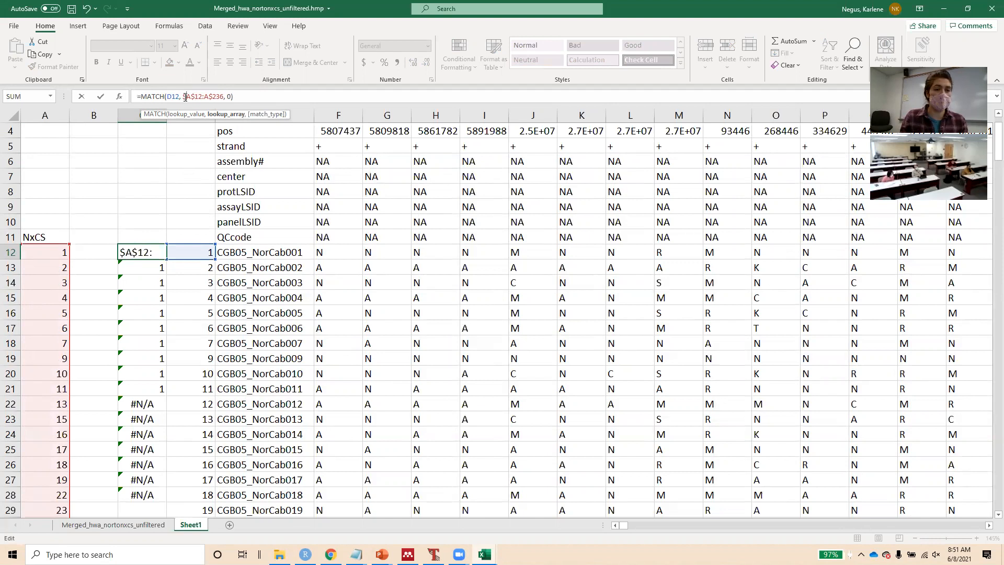
key(BackSpace)
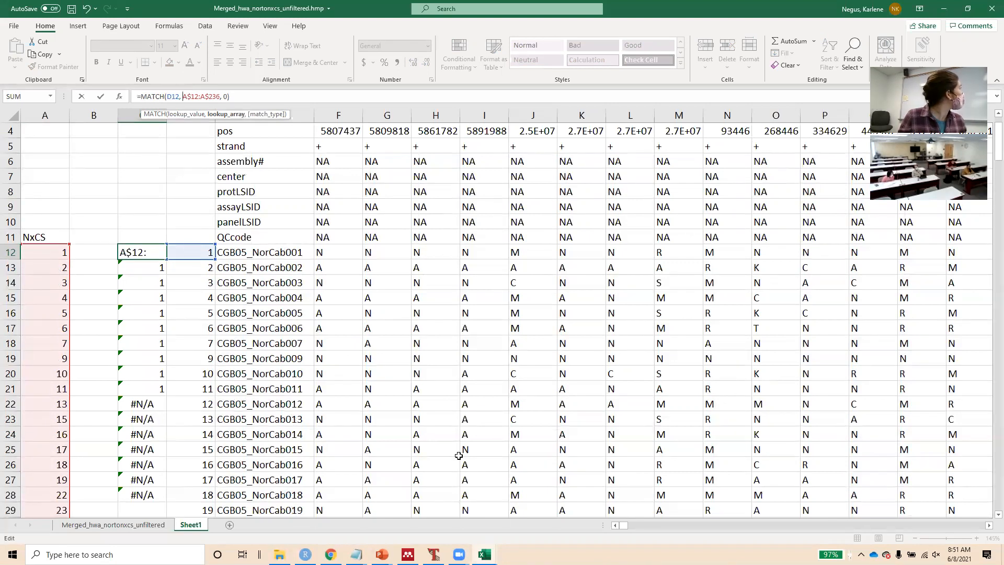
click(169, 204)
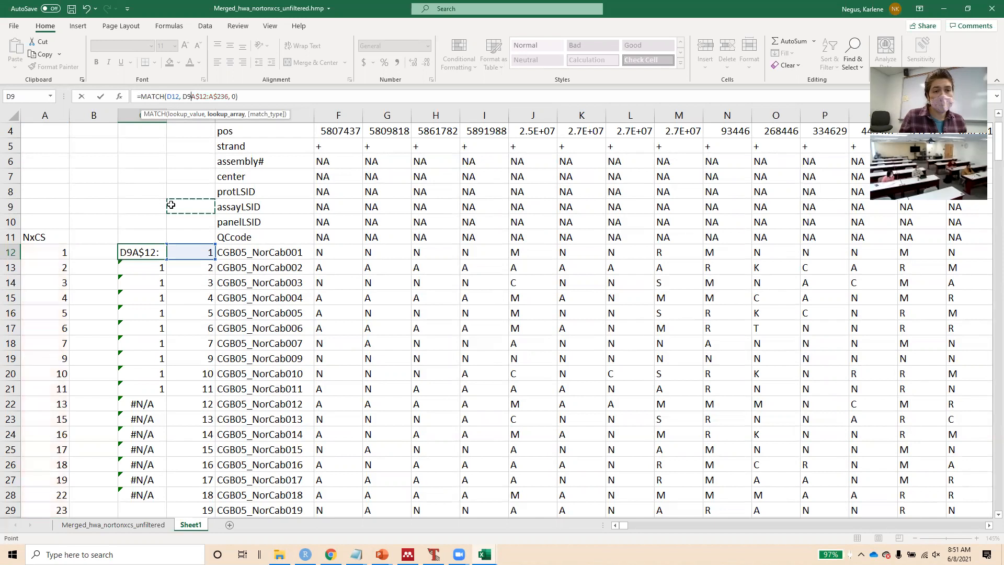
key(BackSpace)
key(BackSpace)
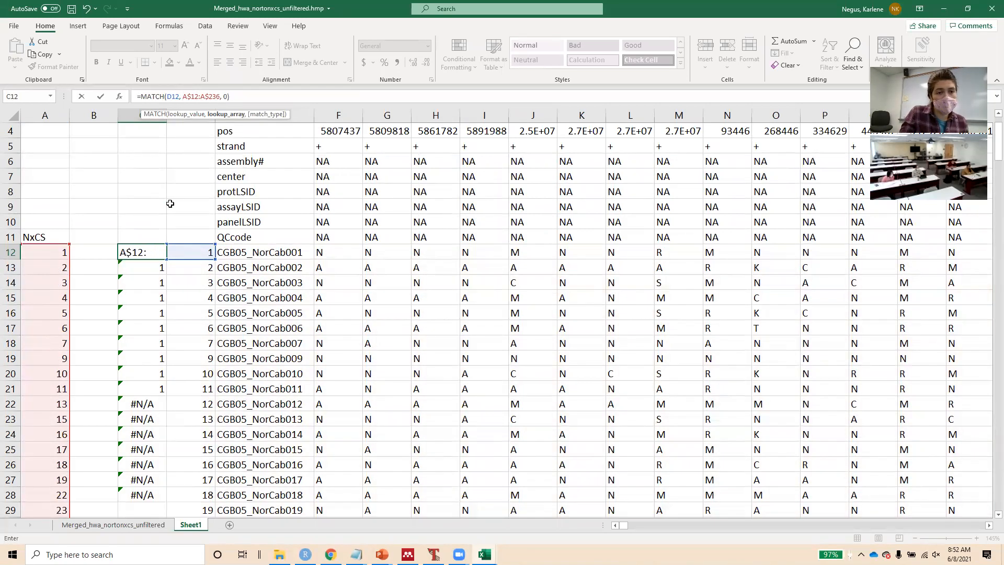
key(Return)
Widen column C enough to display the whole MATCH formula in C12
ctrl+scroll(170, 203, up, 6)
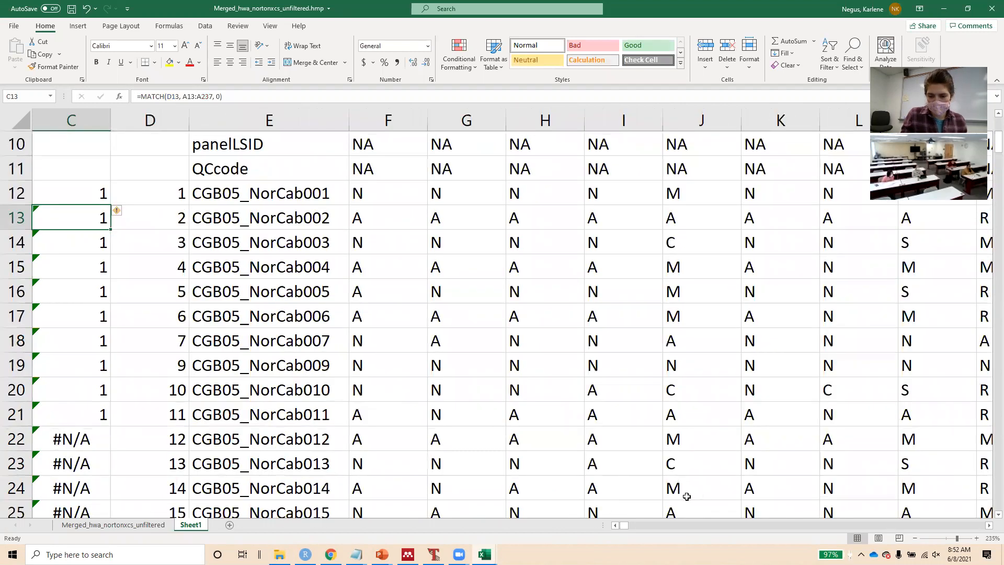
click(616, 525)
click(616, 526)
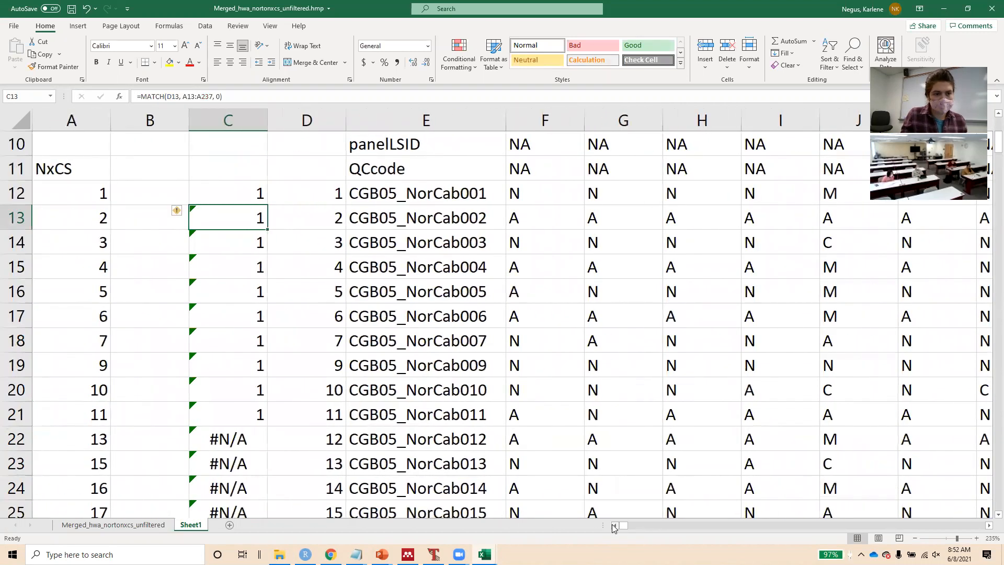
click(233, 193)
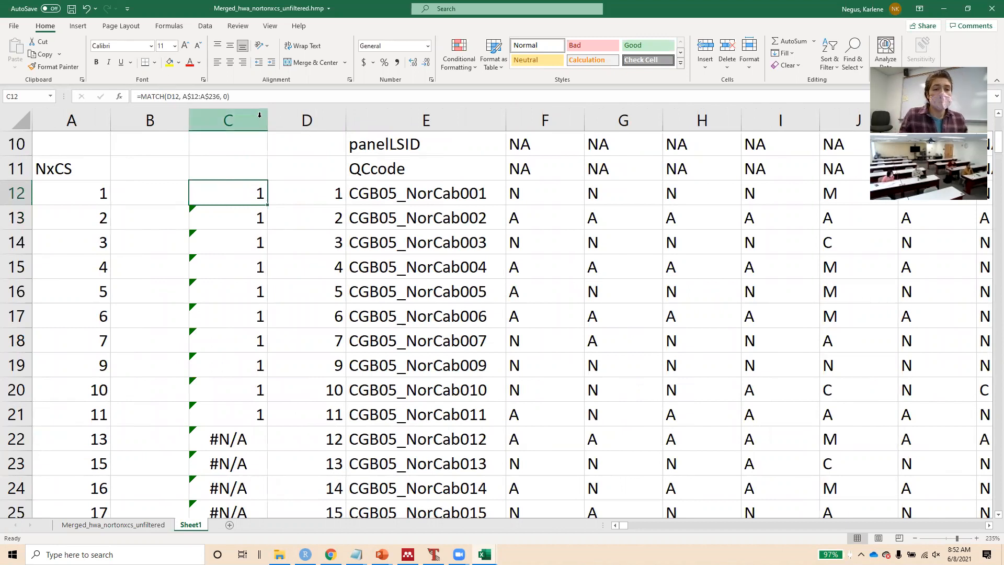
click(259, 98)
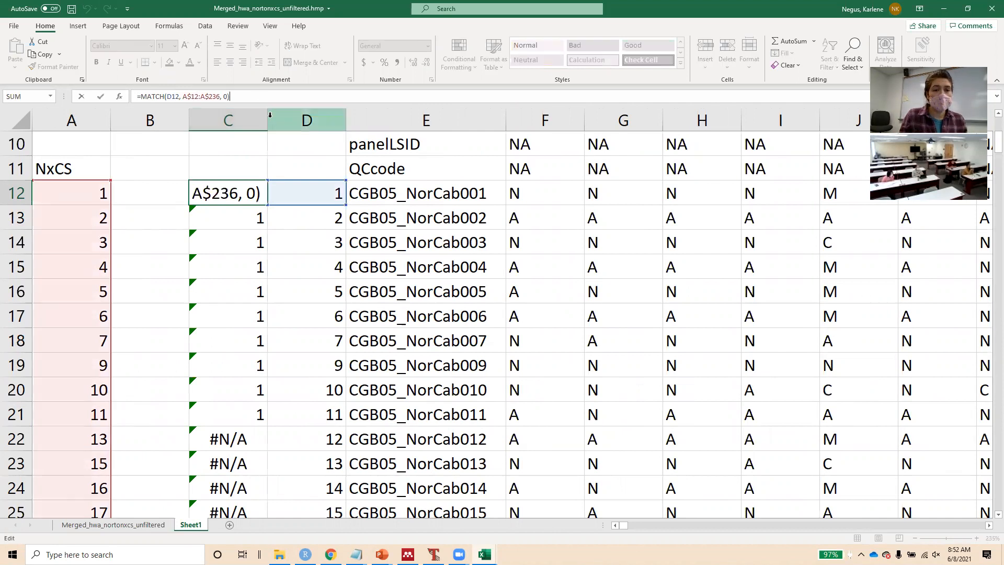
click(303, 120)
double_click(267, 120)
drag(237, 119, 470, 135)
click(311, 191)
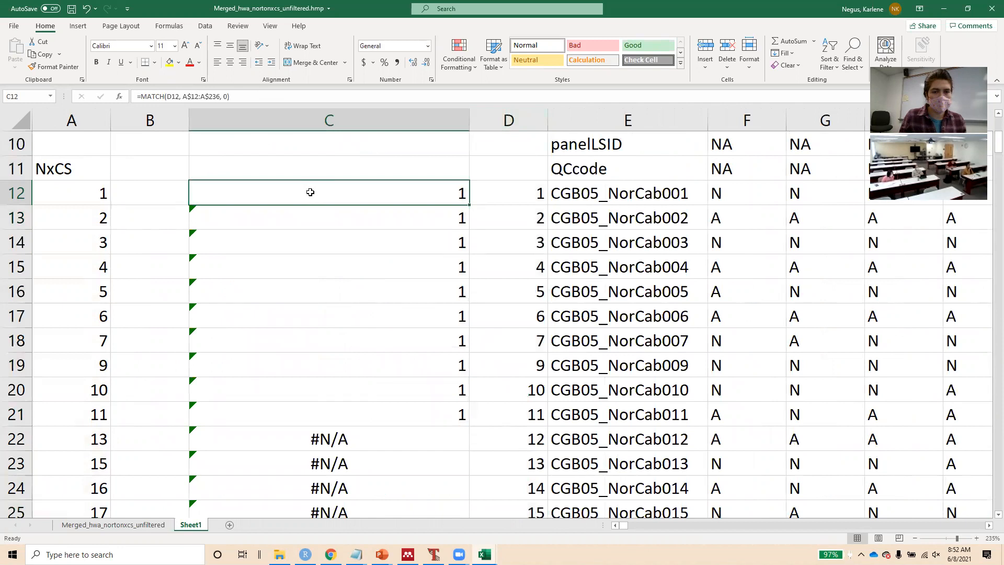
Review the row-locked MATCH formula in C12 and fill it down column C through C252
click(270, 97)
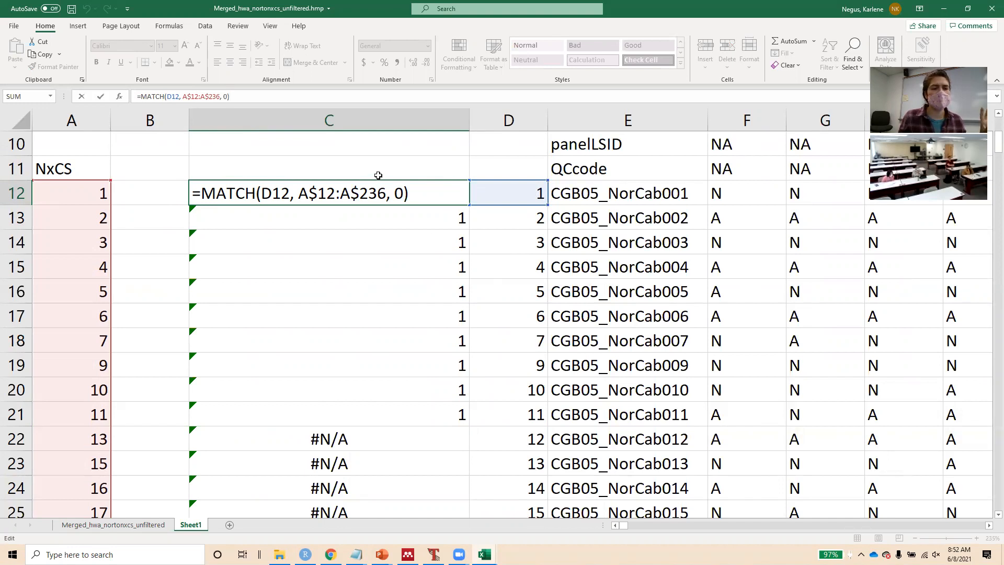
click(439, 164)
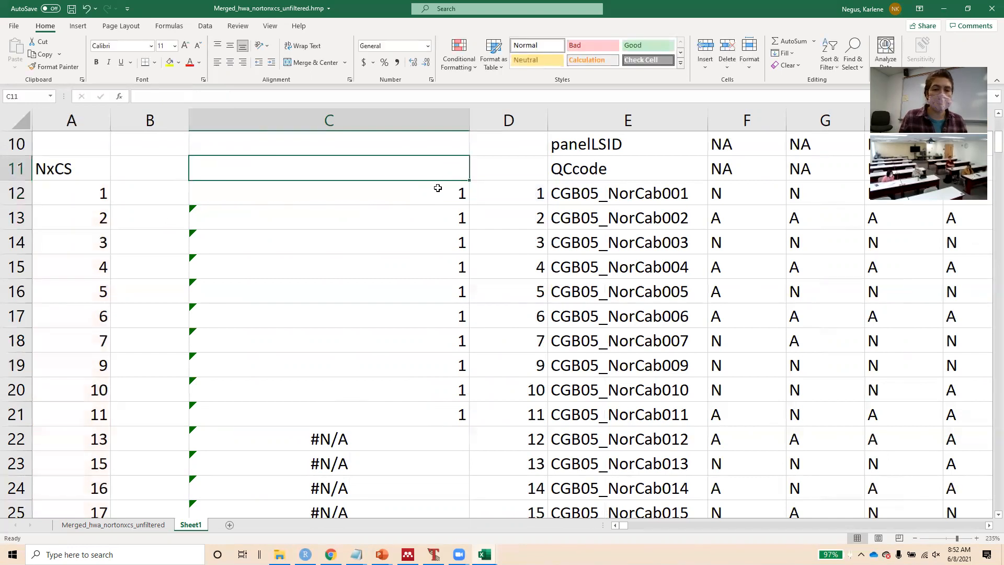
click(438, 187)
mouse_move(470, 206)
mouse_down()
mouse_move(469, 520)
mouse_move(469, 466)
mouse_move(460, 518)
mouse_move(456, 426)
mouse_up()
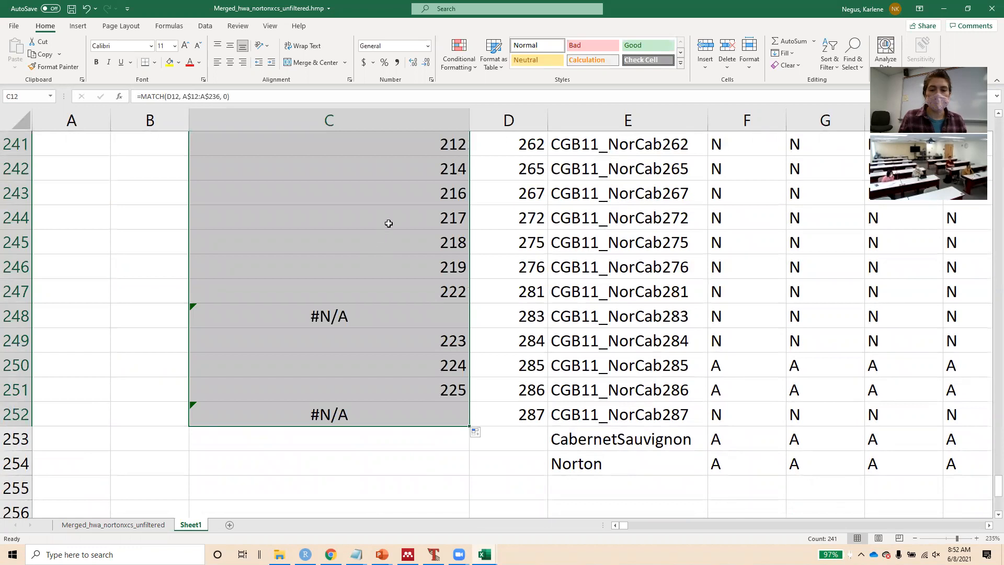
Examine the MATCH results in column C alongside the sample numbers, from the last filled rows back up to the first
scroll(388, 222, up, 8)
scroll(388, 223, down, 2)
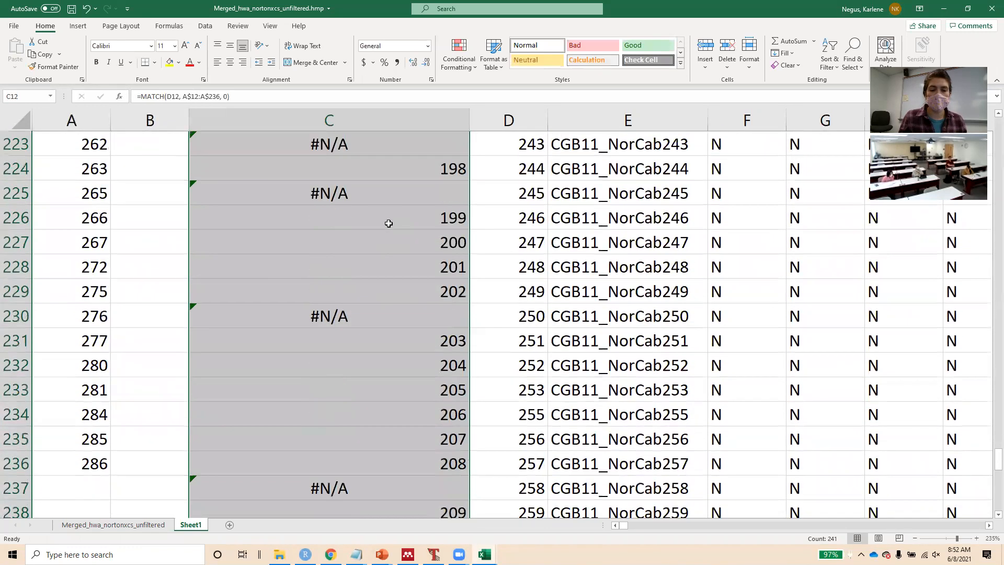
scroll(389, 223, down, 5)
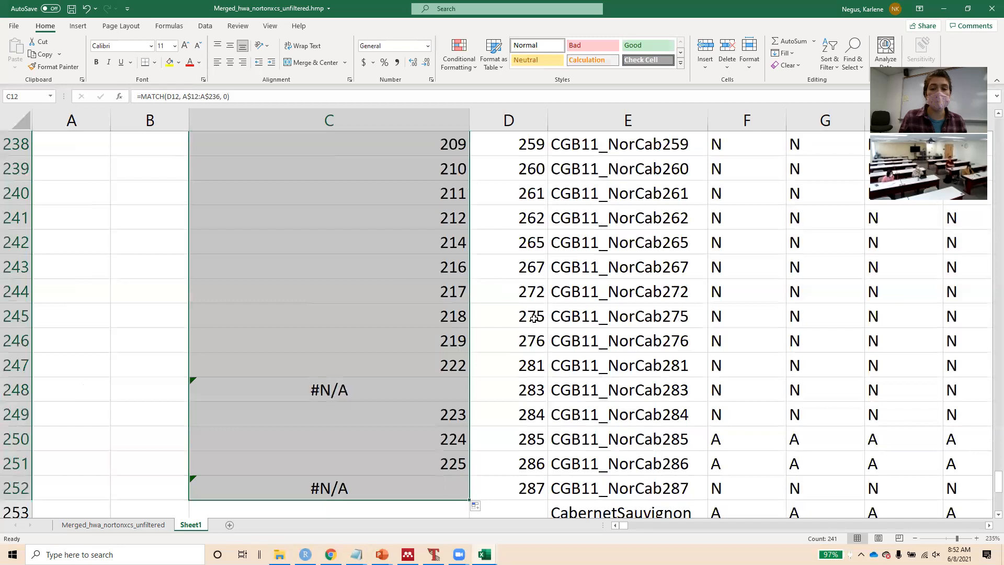
scroll(112, 241, up, 2)
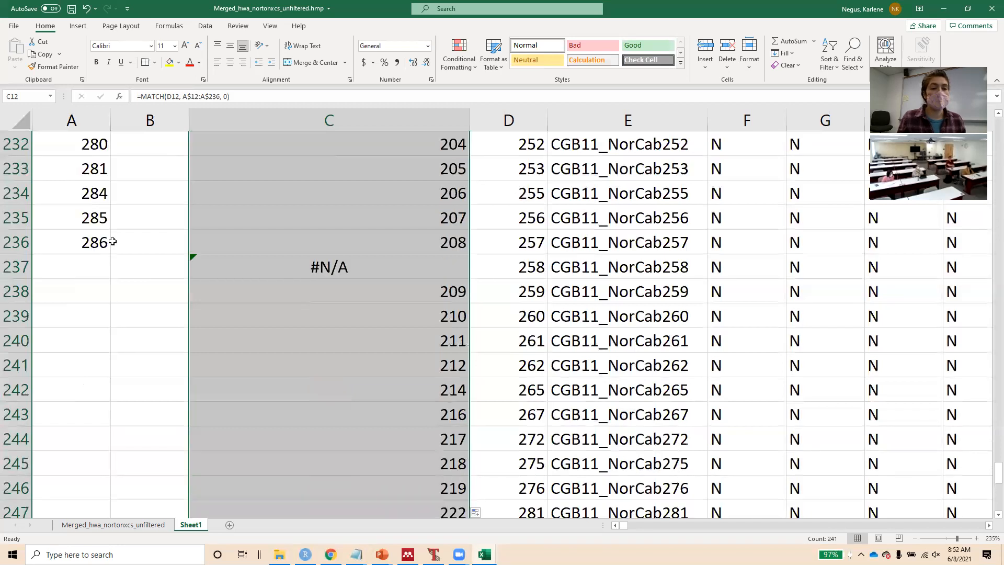
scroll(326, 262, up, 12)
scroll(326, 262, up, 5)
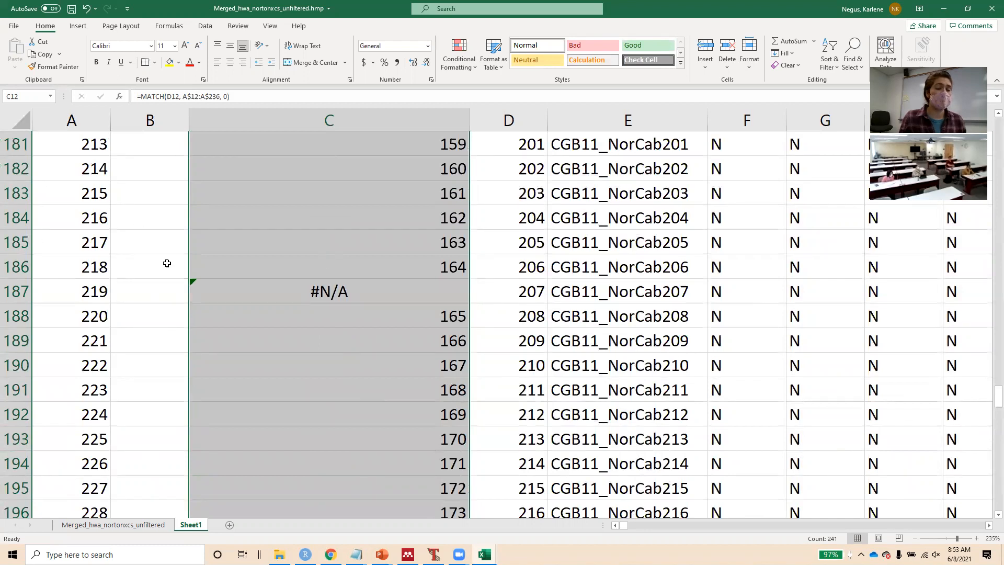
scroll(354, 274, up, 20)
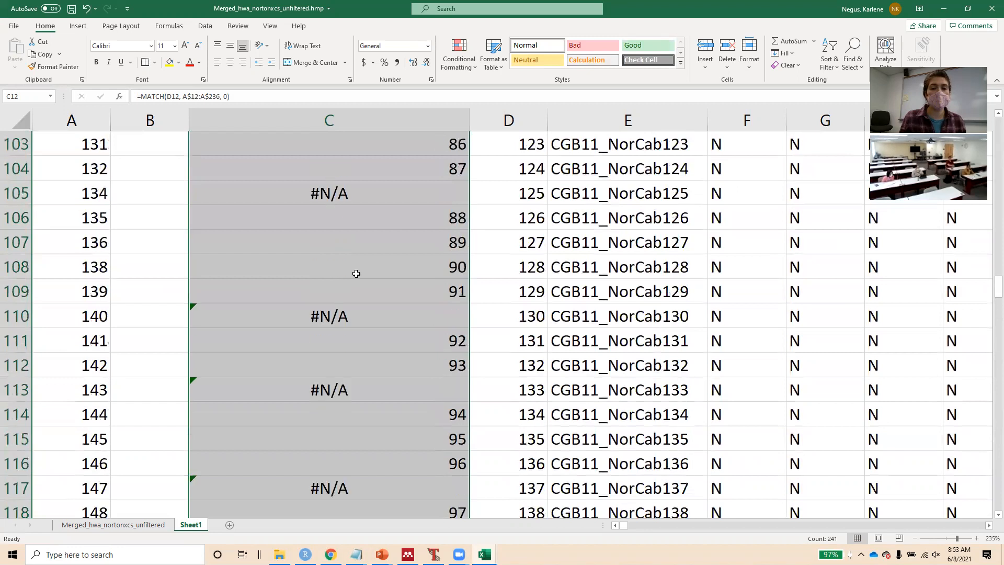
scroll(356, 274, up, 20)
scroll(356, 274, down, 4)
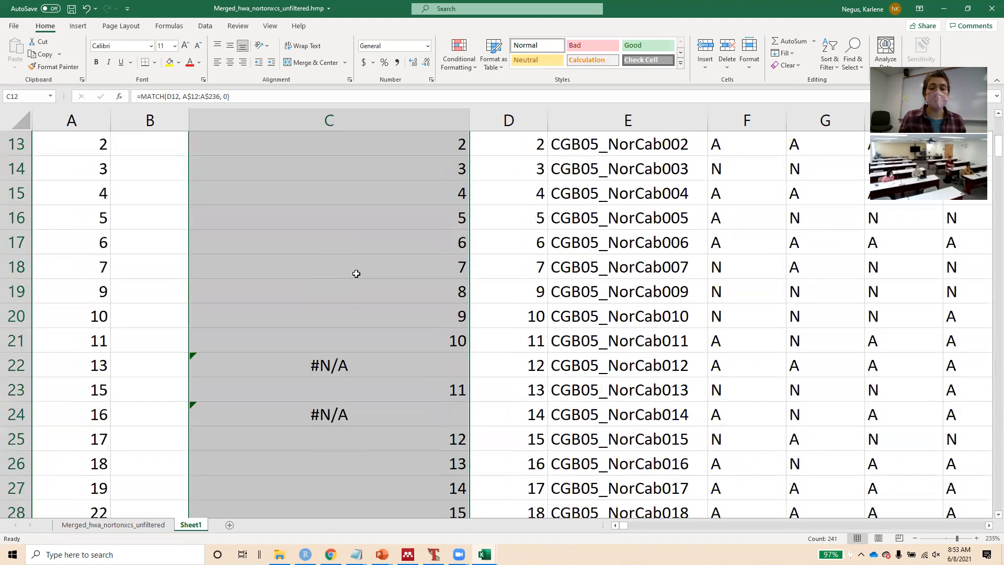
Replace the MATCH formulas in C12:C252 with their values by copying the range and pasting values over it
scroll(356, 274, up, 3)
key(ctrl+c)
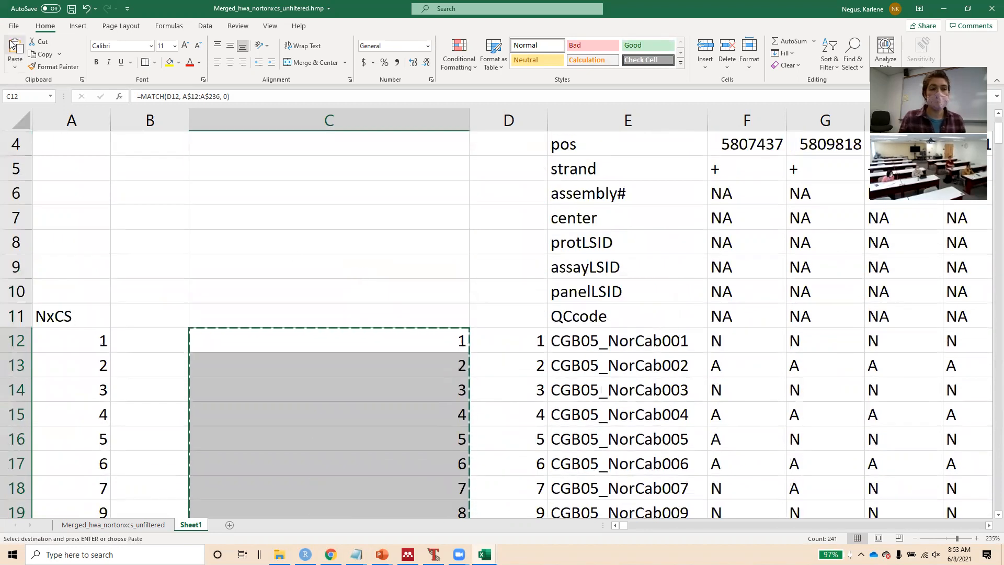
click(15, 65)
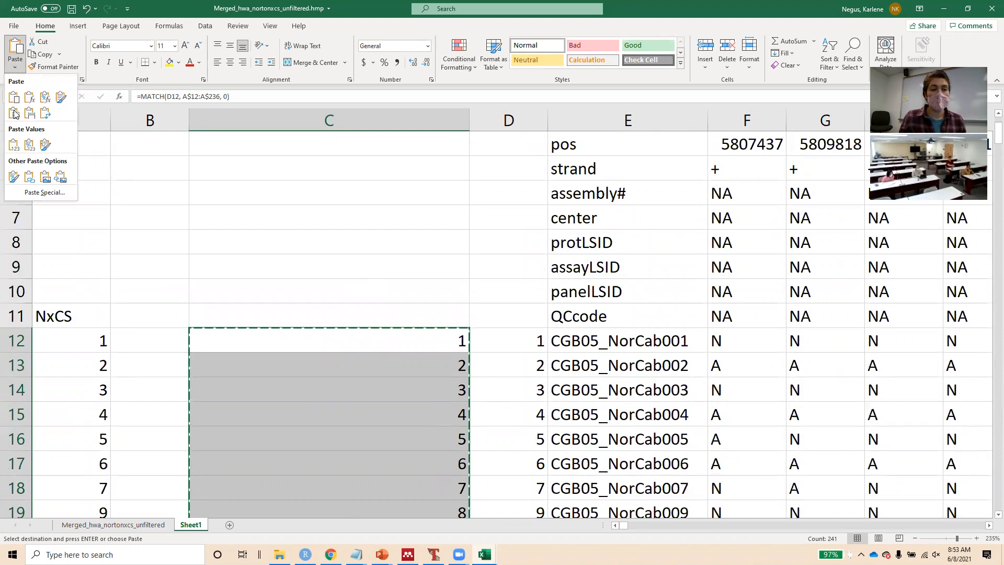
click(14, 146)
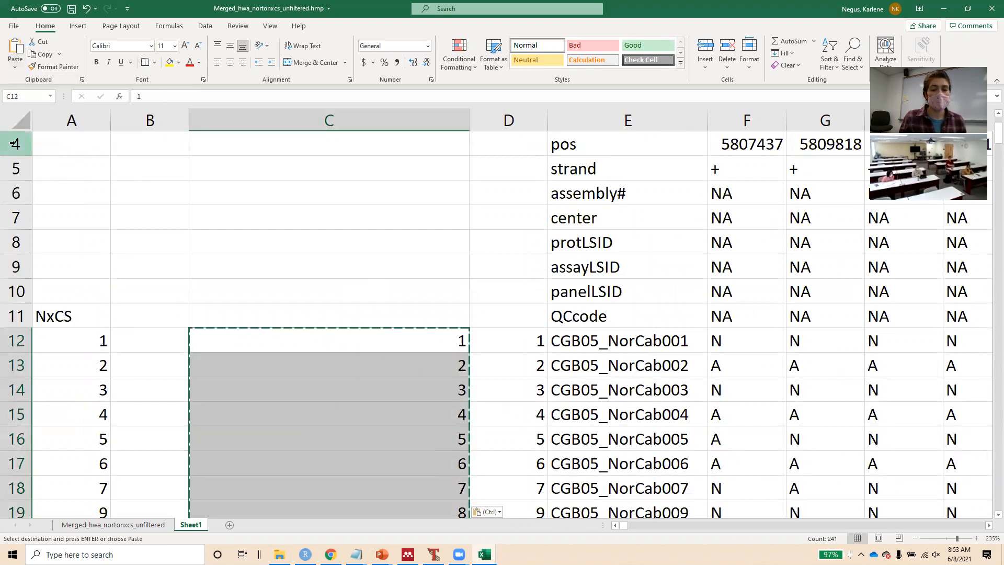
Sort the data from C12 down to row 252, across all marker columns, by column C from smallest to largest
click(355, 342)
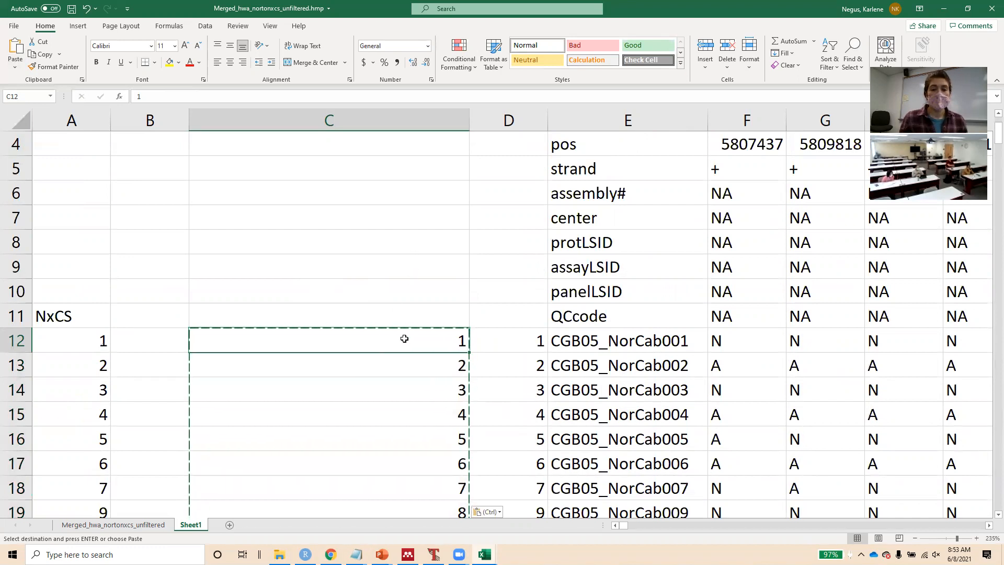
key(ctrl+shift+Down)
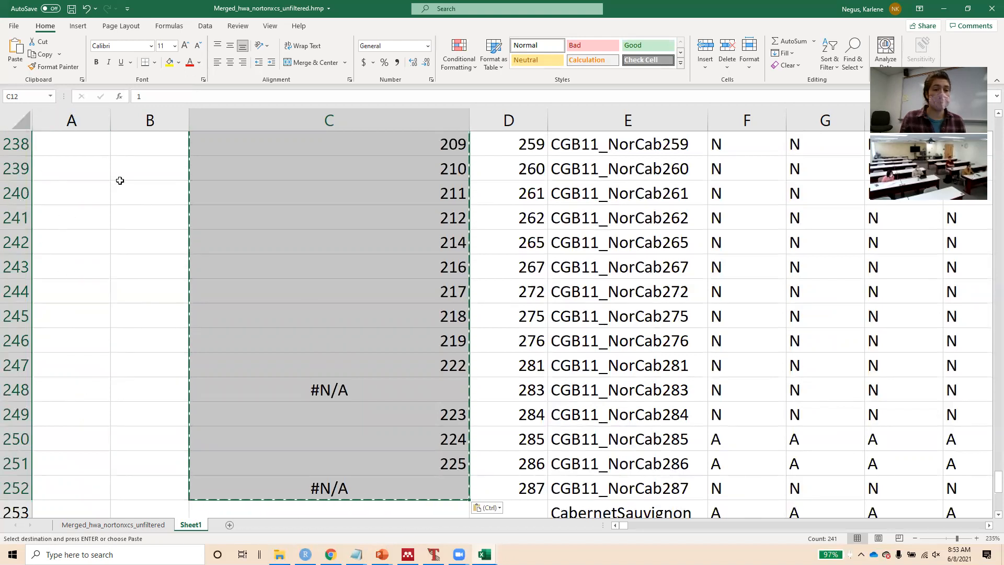
key(ctrl+shift+Right)
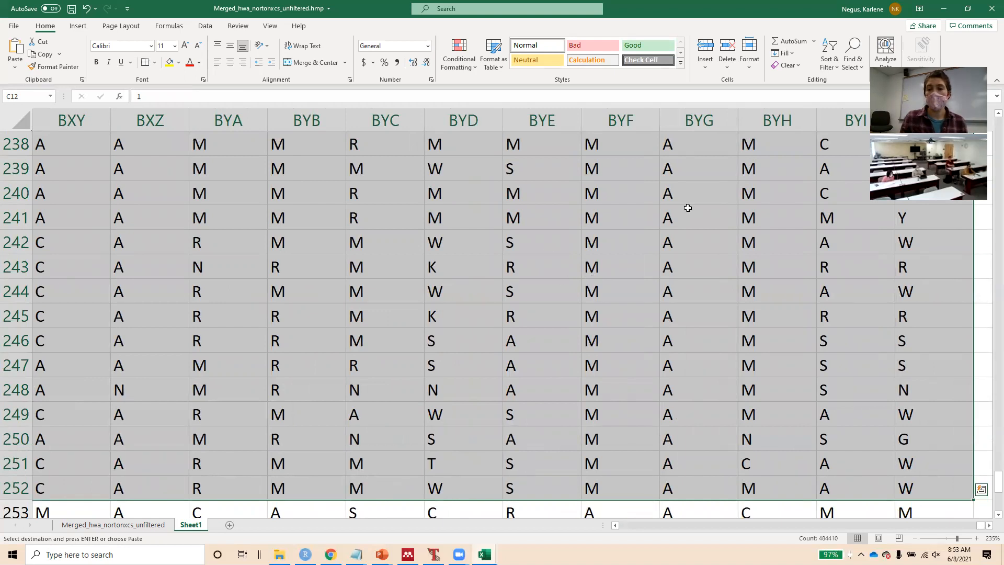
click(830, 62)
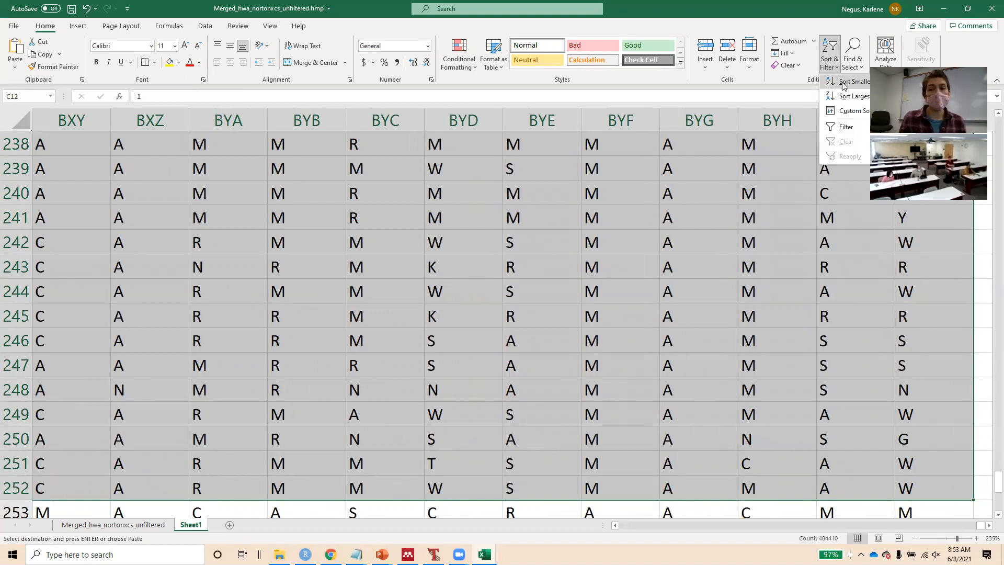
click(843, 82)
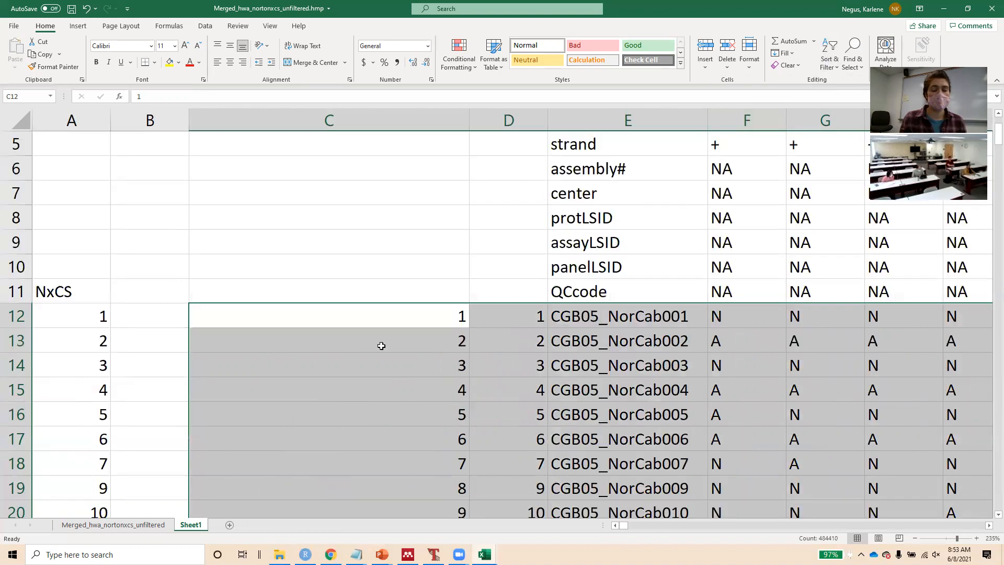
Examine the sorted rows, comparing column C's match positions with the sample numbers in columns A and D down to the #N/A rows
scroll(453, 317, down, 3)
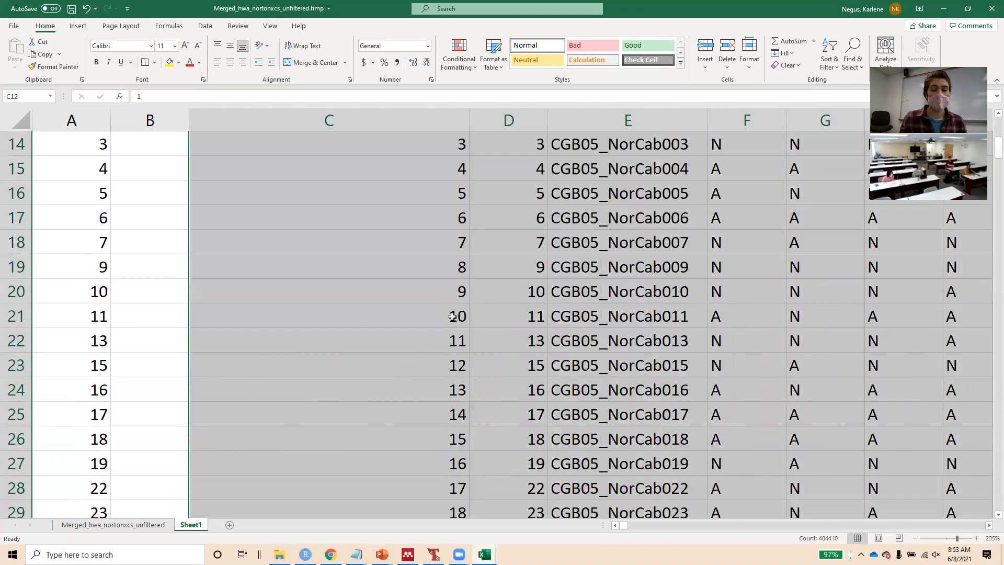
scroll(453, 317, up, 1)
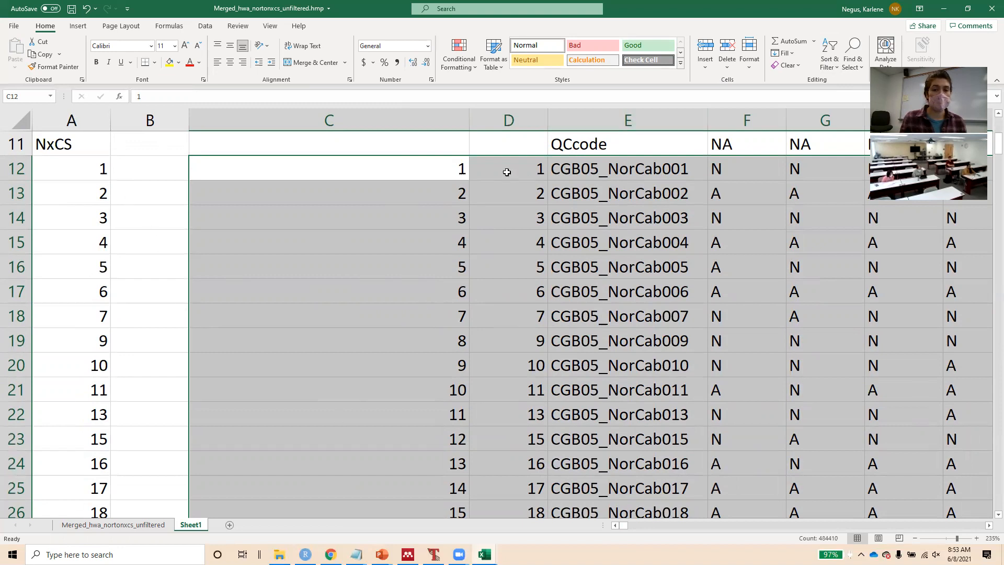
scroll(534, 503, down, 20)
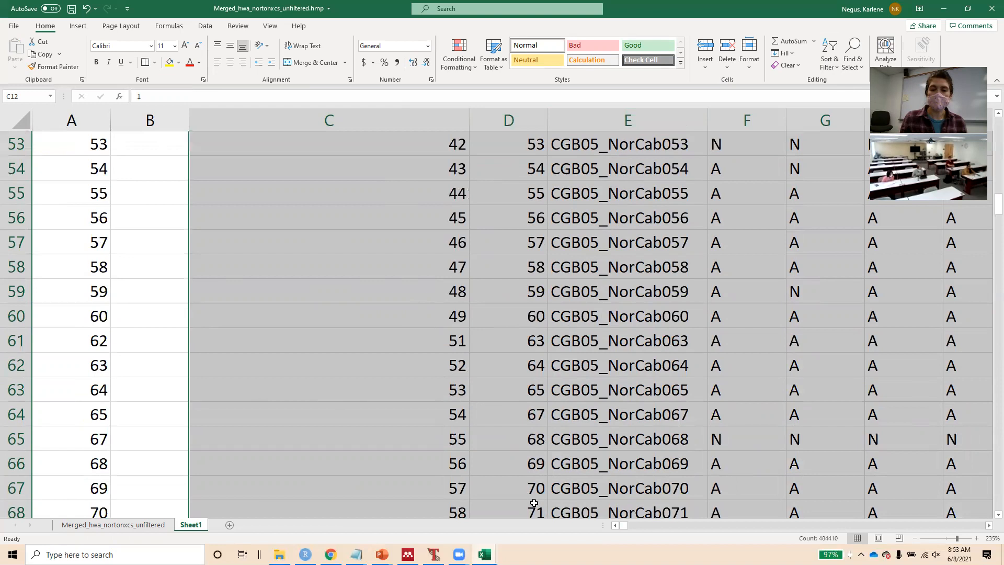
scroll(534, 503, down, 7)
scroll(534, 503, up, 13)
scroll(534, 502, up, 3)
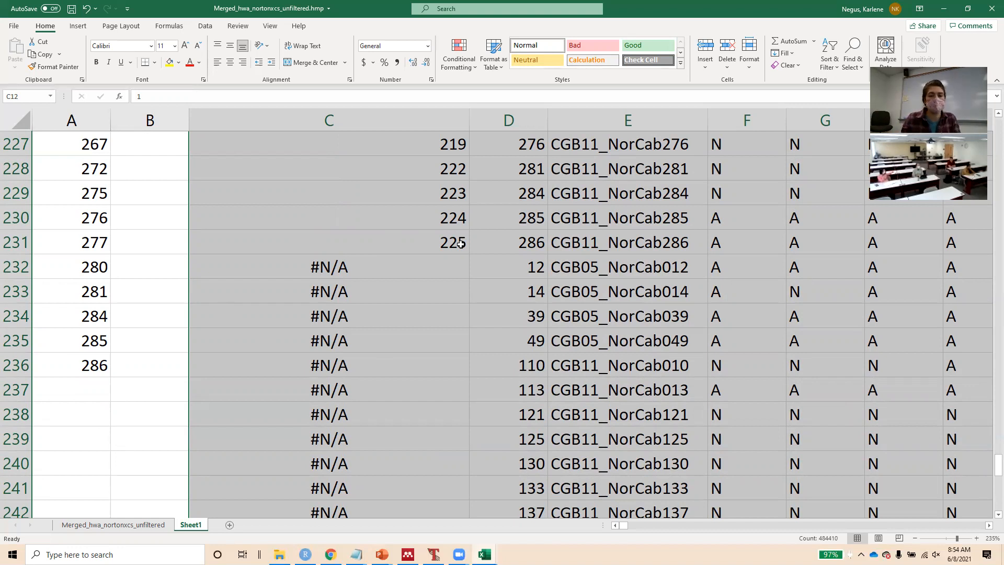
click(531, 244)
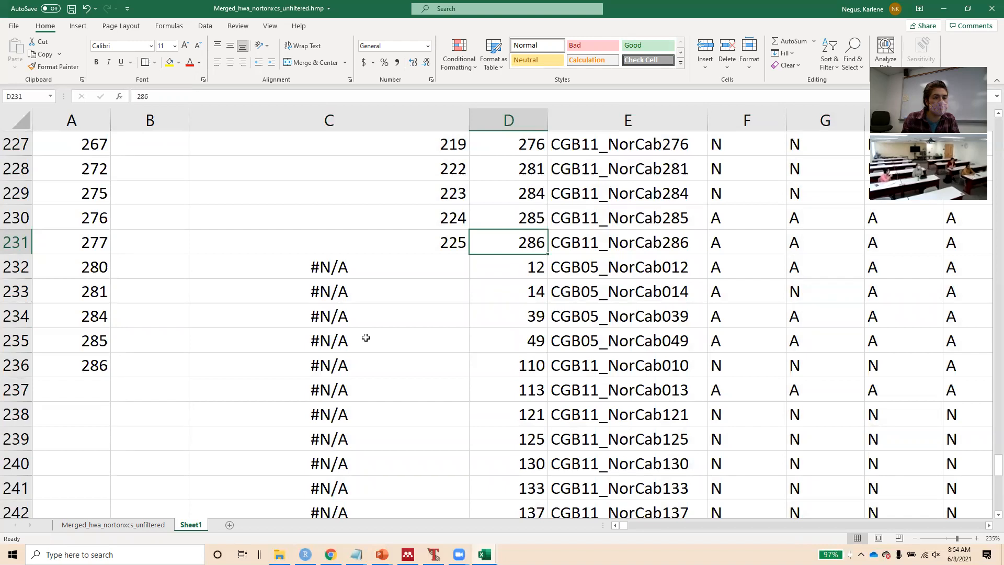
scroll(134, 202, down, 5)
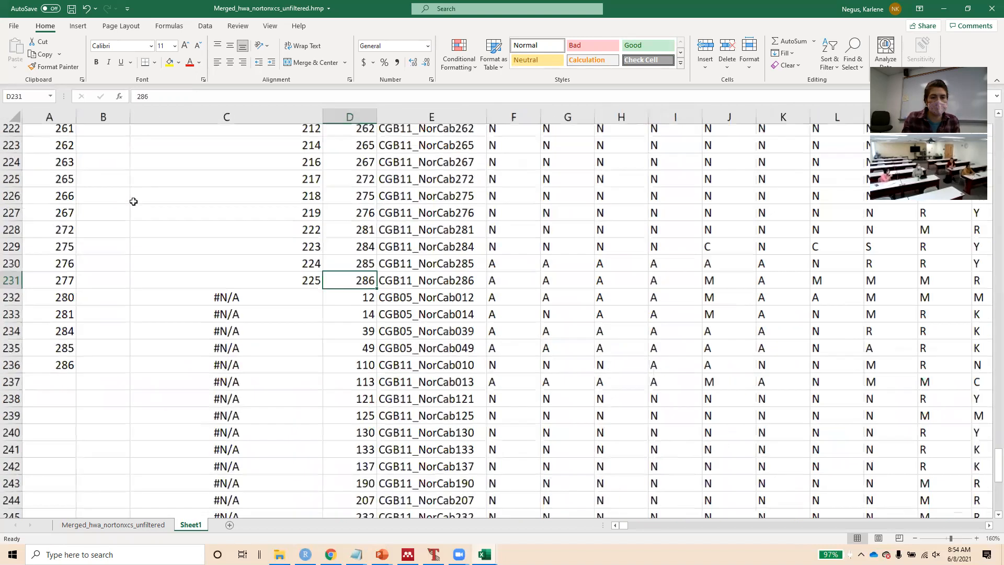
Delete cells A1:A11, including the NxCS header, and shift the remaining column A cells up
scroll(133, 201, up, 20)
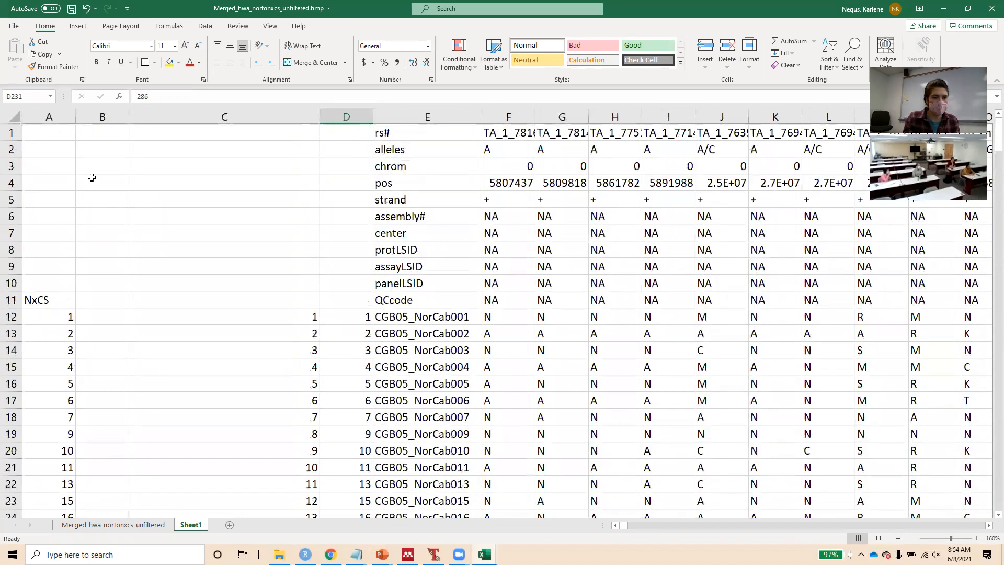
drag(63, 135, 57, 301)
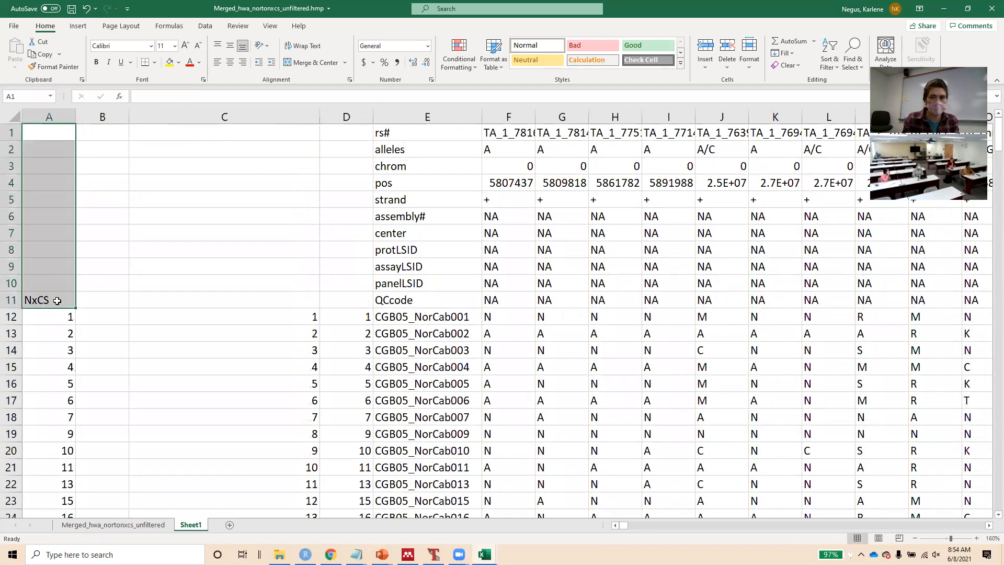
click(730, 45)
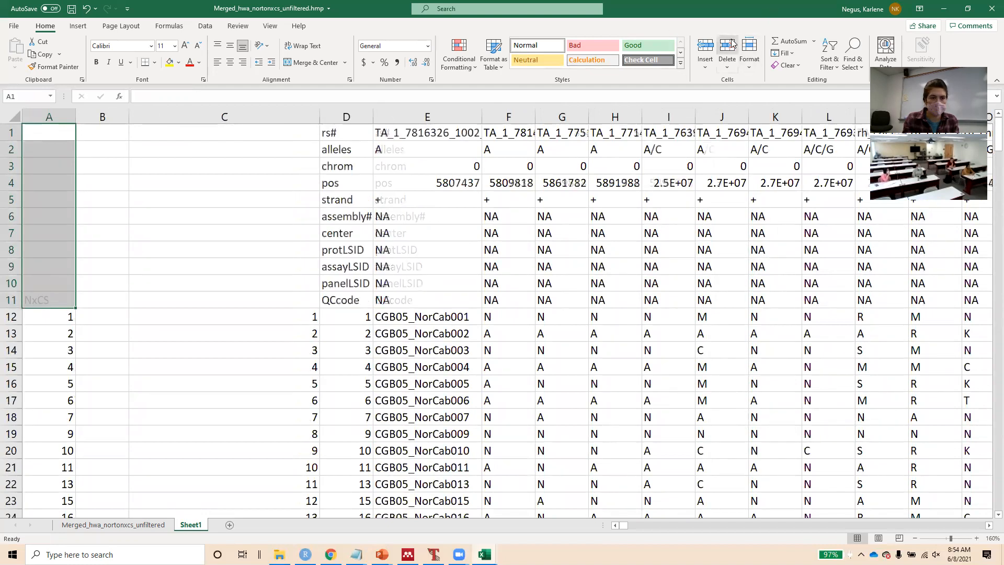
key(ctrl+z)
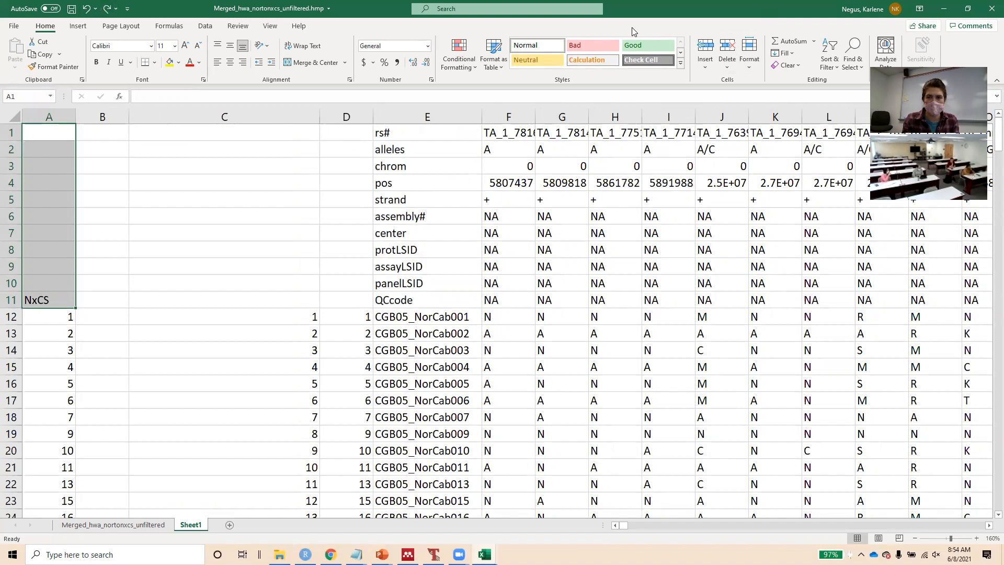
click(731, 67)
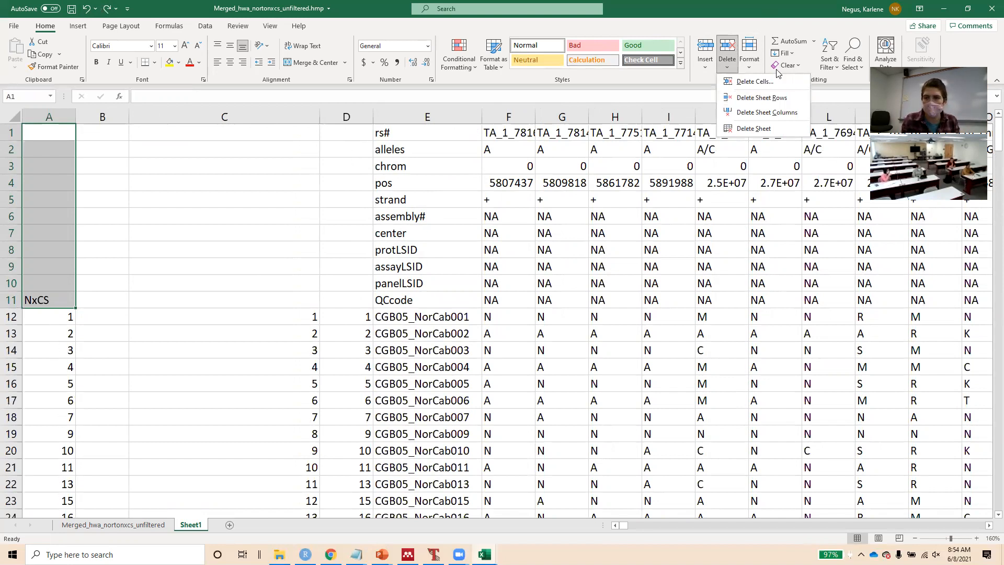
click(767, 83)
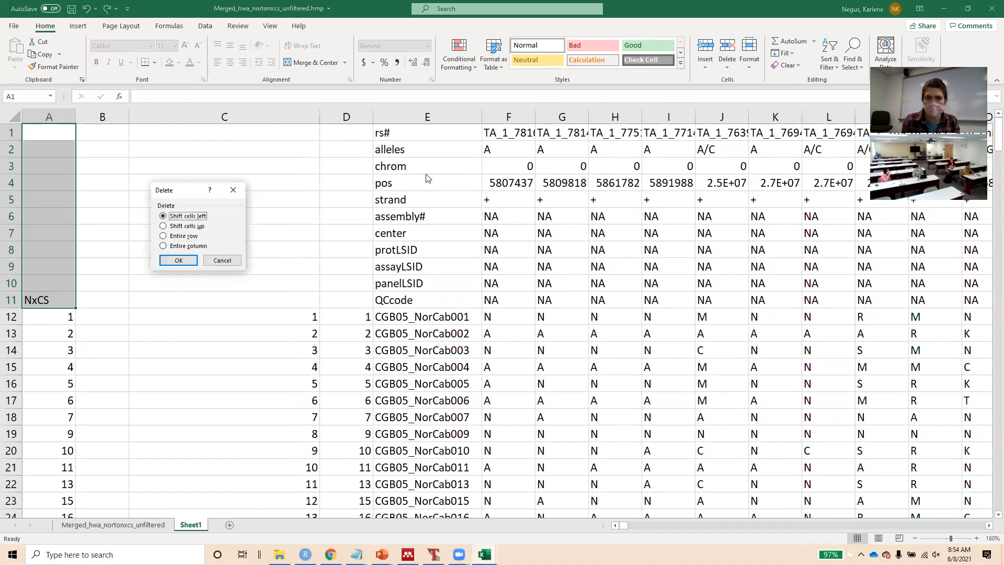
click(178, 226)
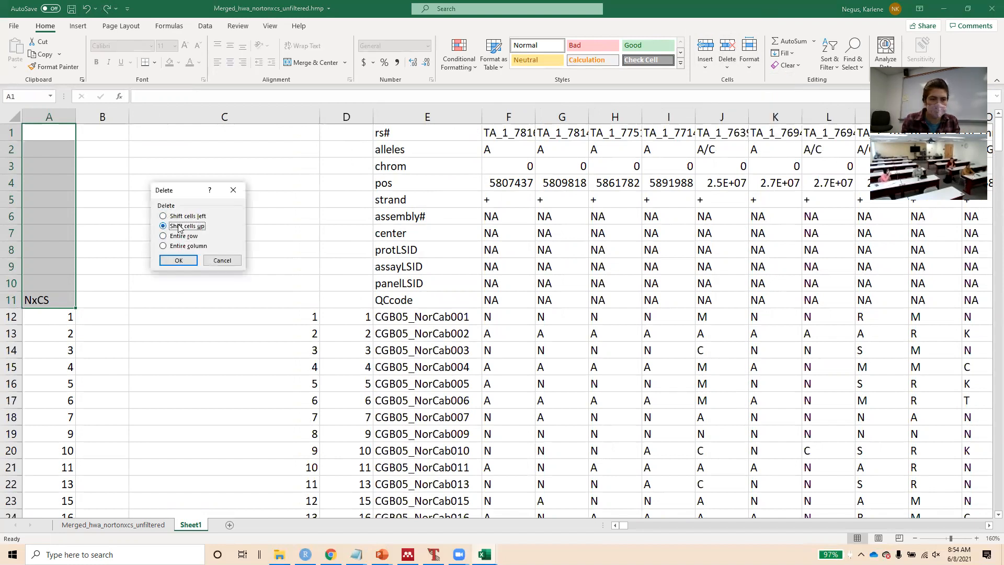
click(179, 260)
Compare the shifted column A numbers and their row numbers with the match positions in column C near the end of the list
scroll(89, 341, down, 7)
scroll(90, 340, down, 20)
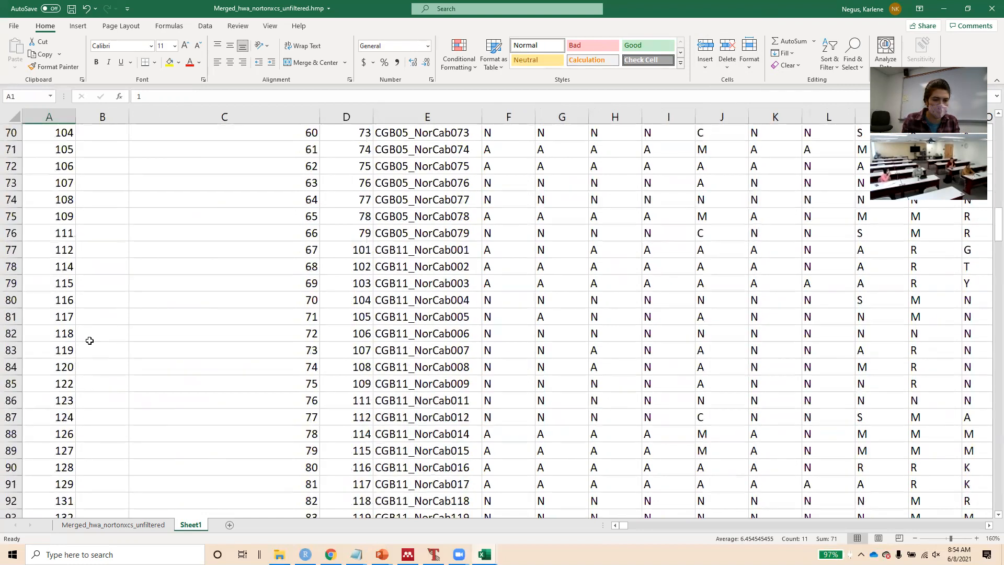
scroll(90, 341, down, 14)
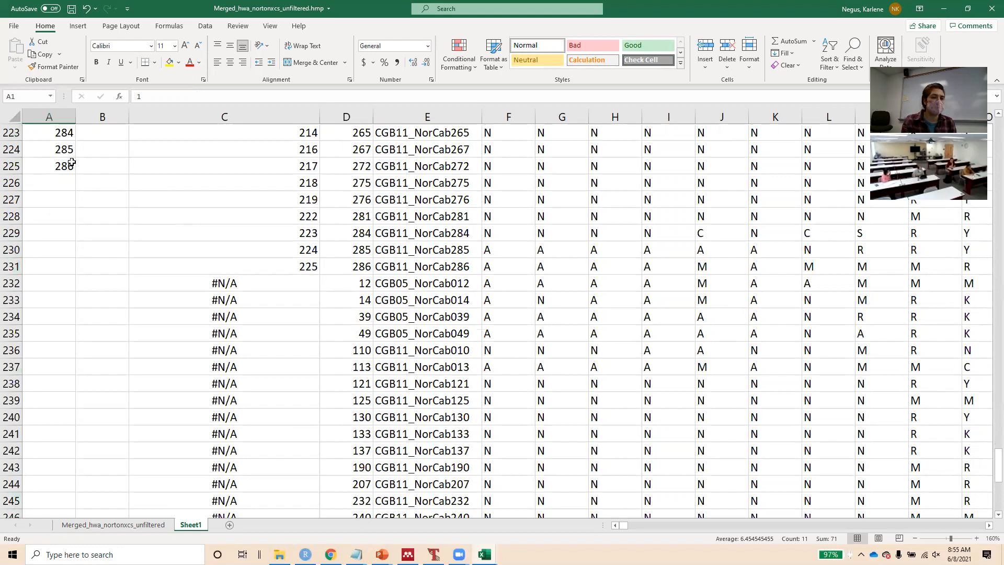
scroll(72, 163, up, 14)
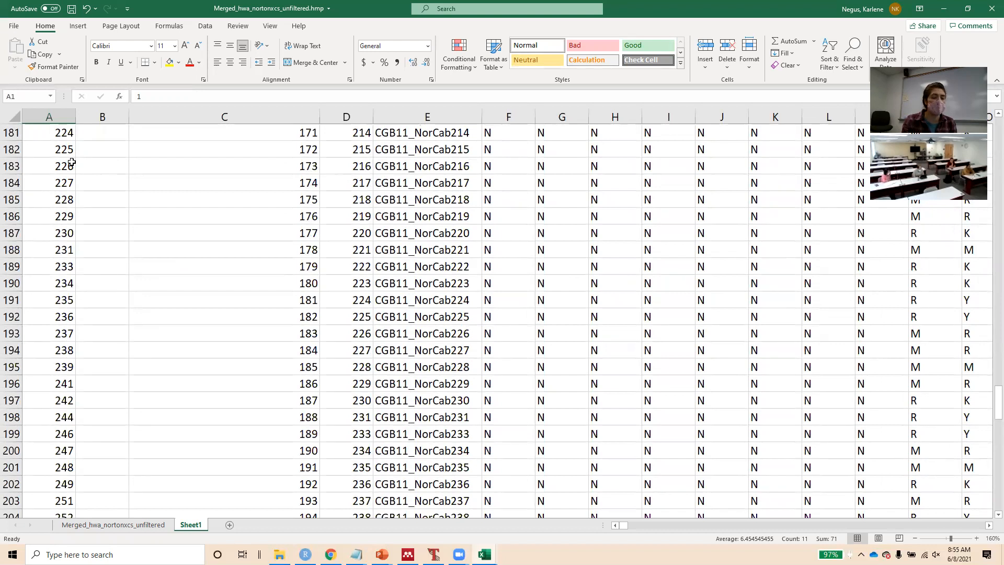
scroll(133, 261, down, 9)
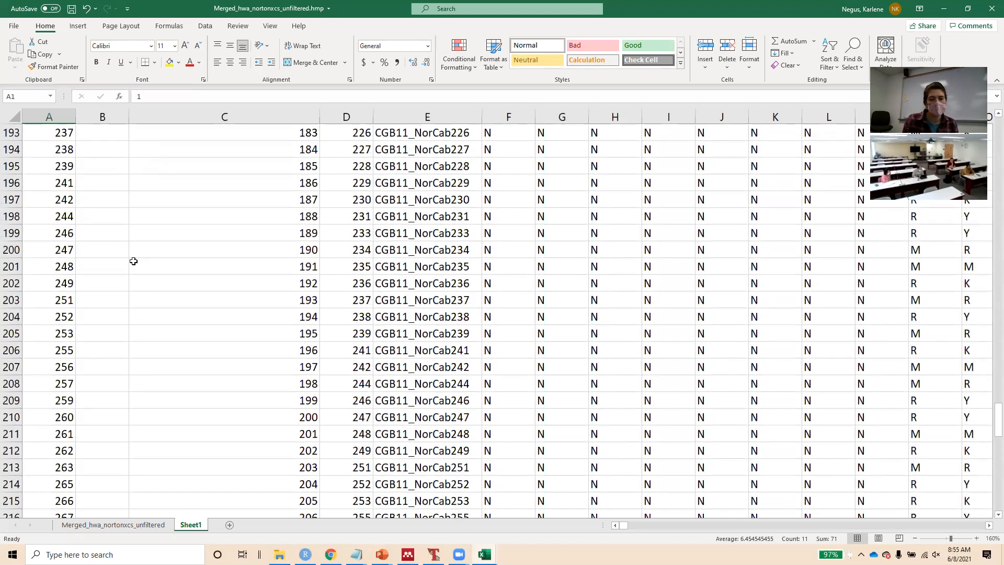
scroll(133, 261, down, 4)
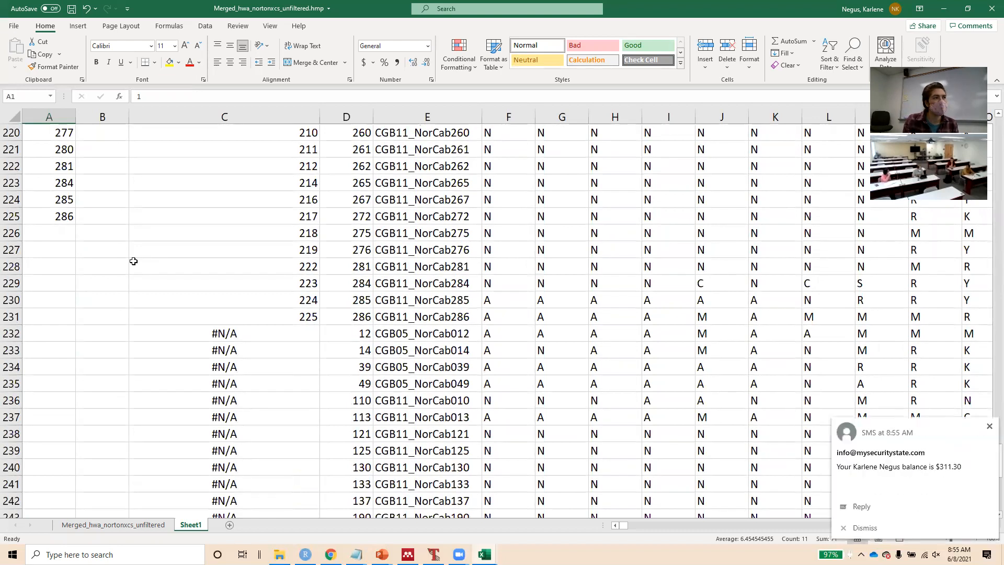
click(991, 427)
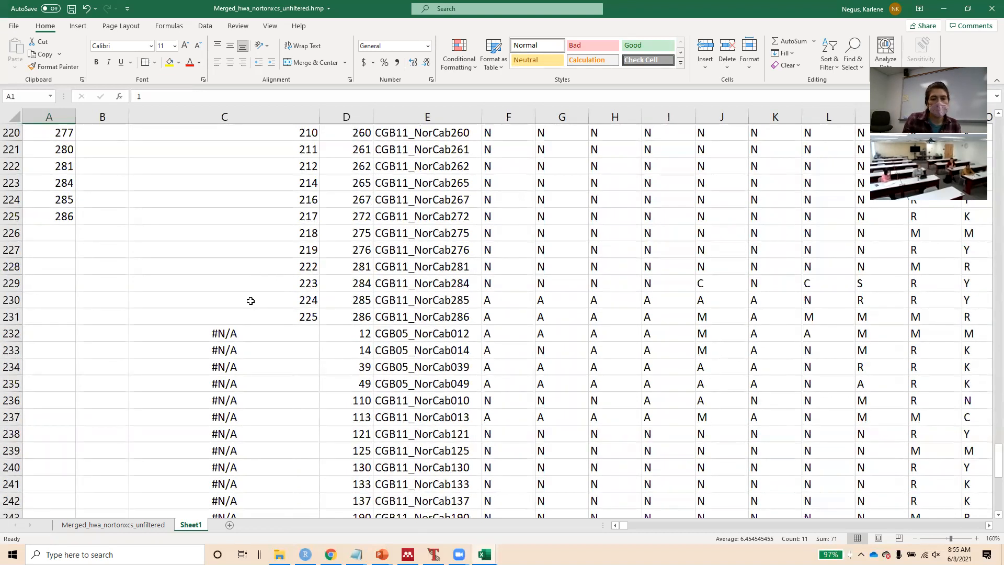
scroll(170, 190, up, 3)
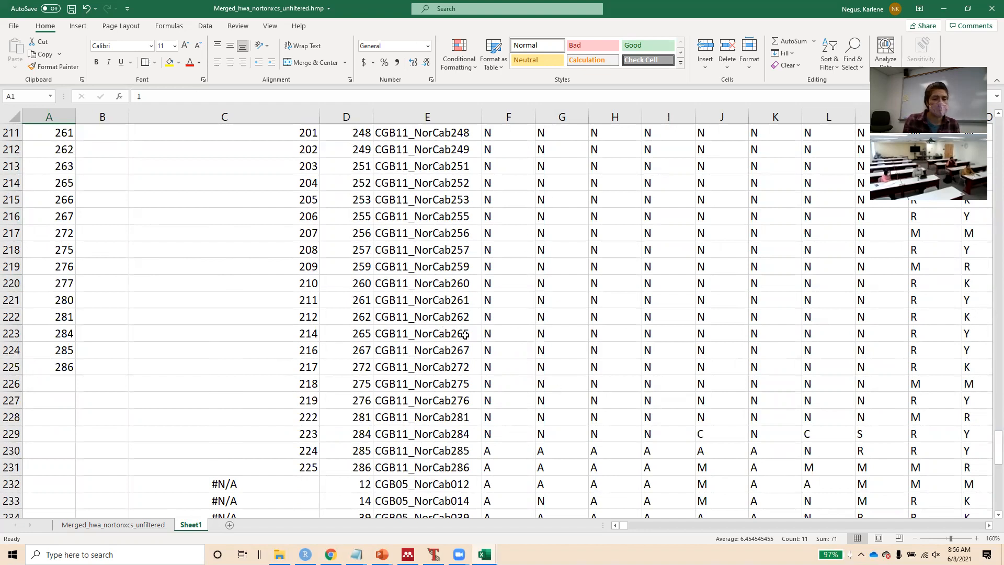
Delete helper columns A through D so the sheet starts with the rs# and sample name column
scroll(220, 270, up, 20)
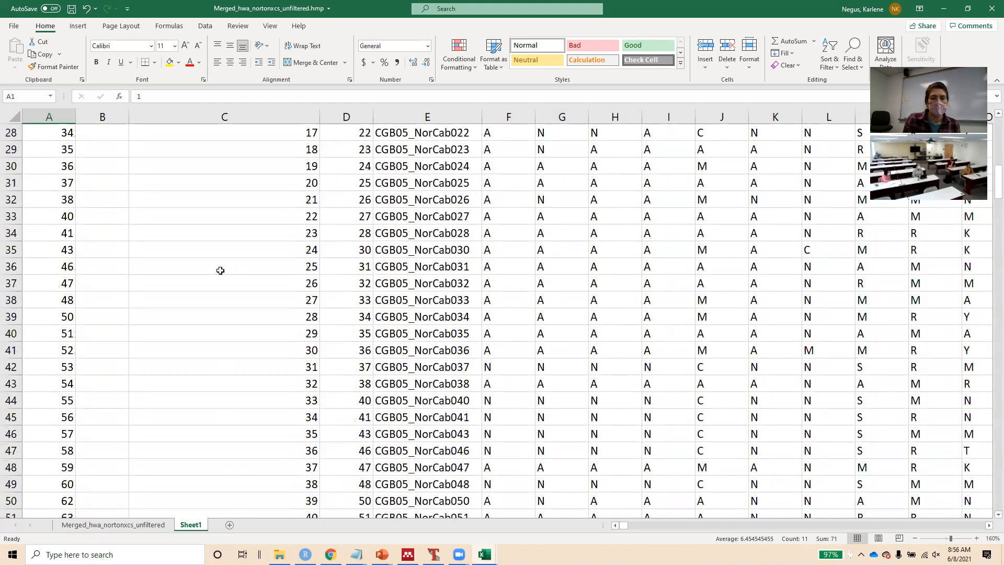
scroll(220, 271, up, 5)
drag(350, 116, 4, 76)
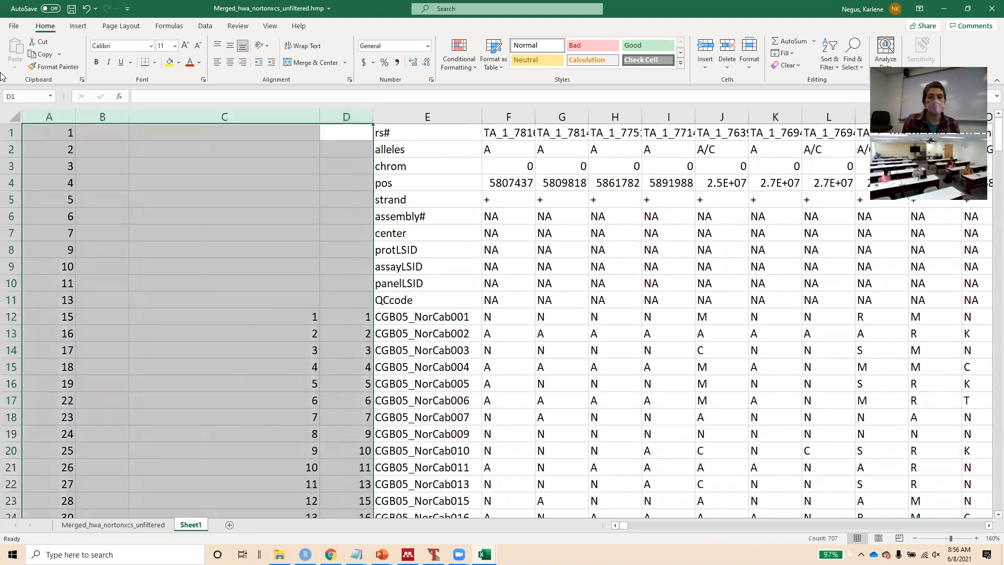
click(728, 49)
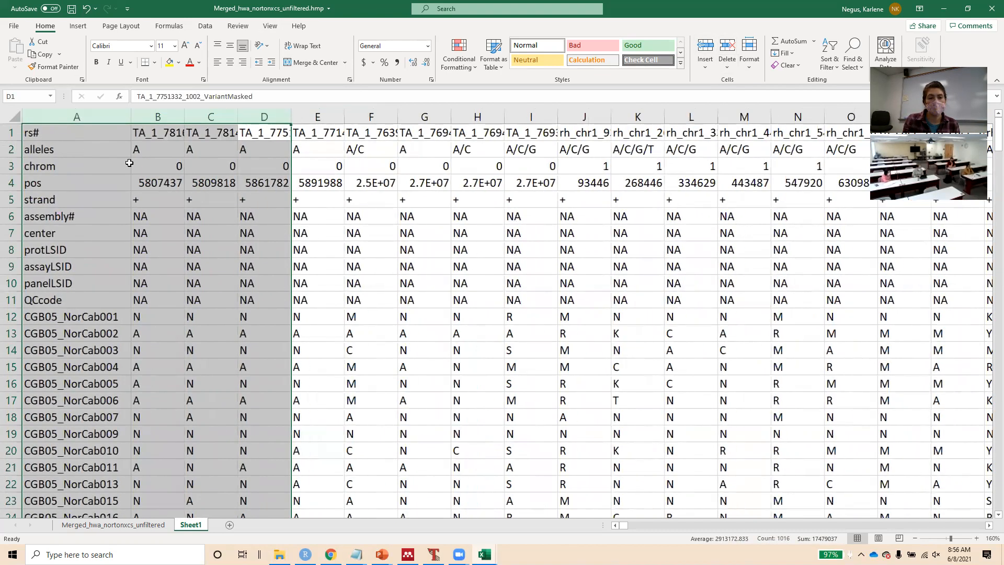
click(83, 178)
Copy the whole table starting at the rs# cell and paste it transposed into a new sheet
click(75, 130)
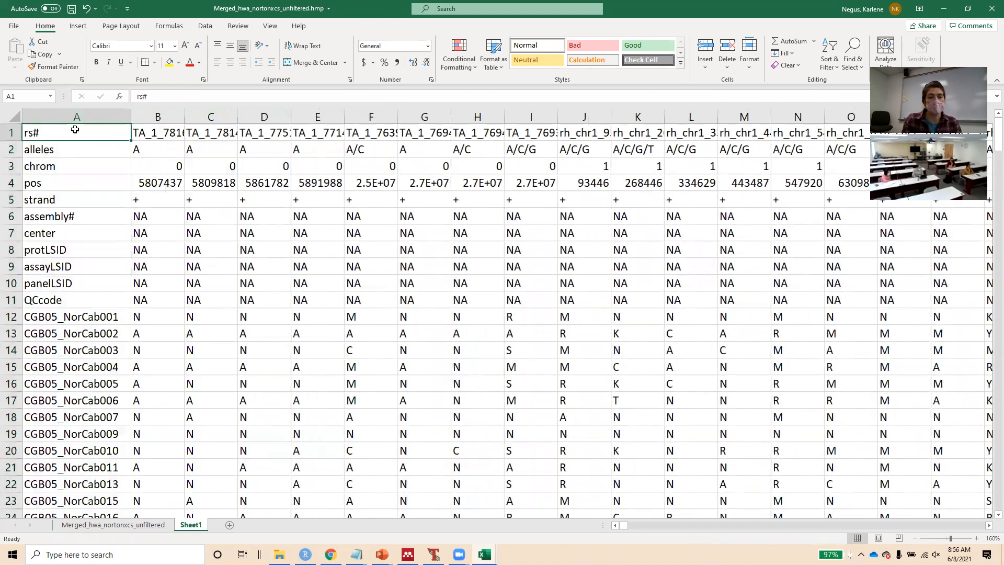
key(ctrl+shift+Right)
key(ctrl+shift+Down)
key(ctrl+c)
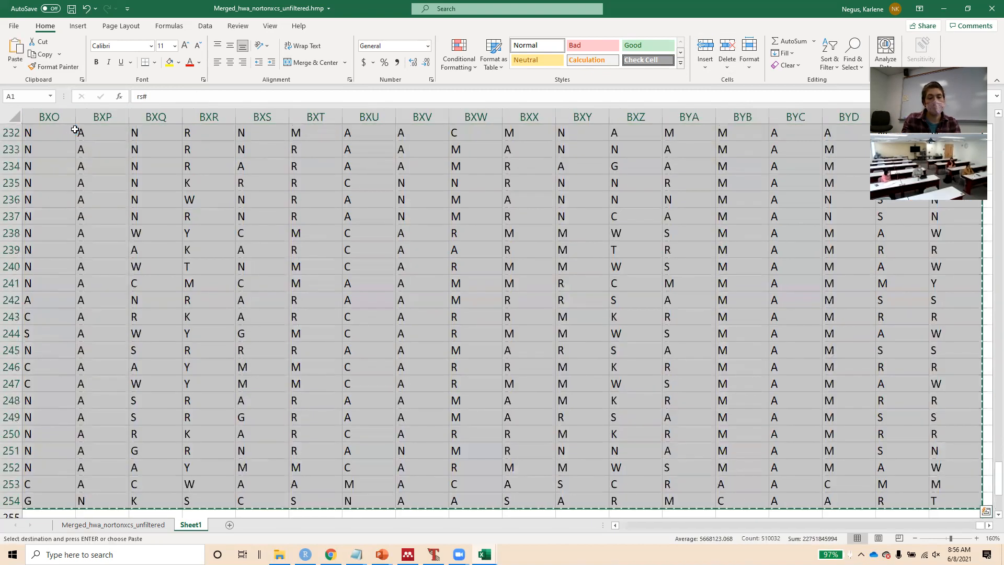
drag(224, 502, 232, 530)
click(230, 525)
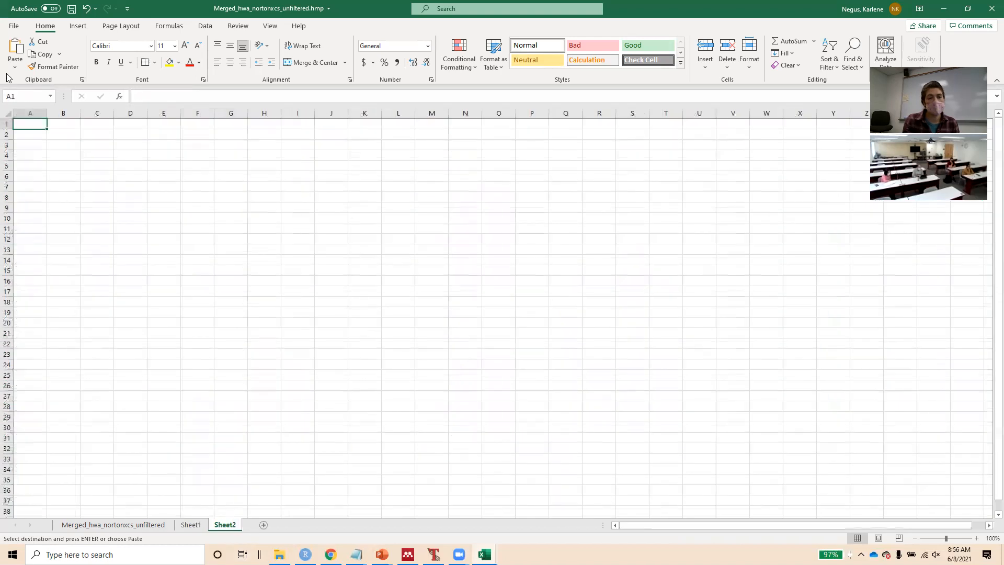
click(16, 66)
click(46, 113)
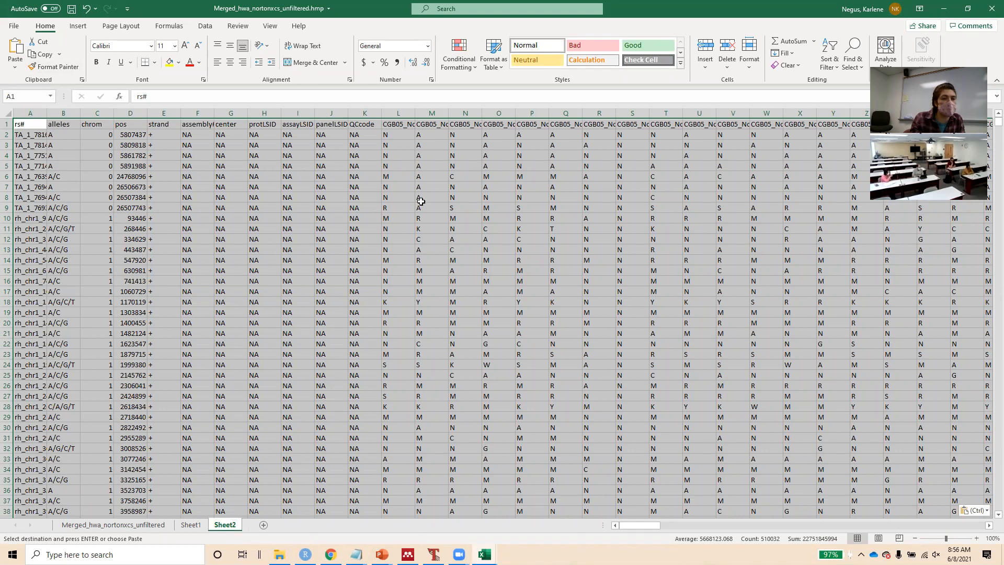
Save only the active transposed sheet as the tab-delimited text file Merged_hwa_nortonxcs_v1.hmp in the Workshop June 8 folder
click(16, 34)
click(41, 171)
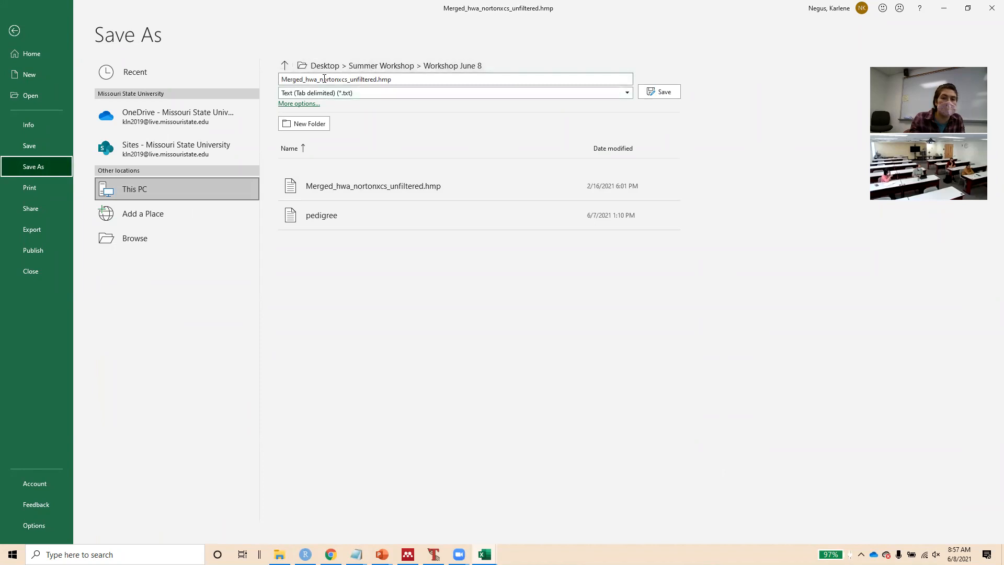
click(364, 80)
click(362, 80)
double_click(362, 81)
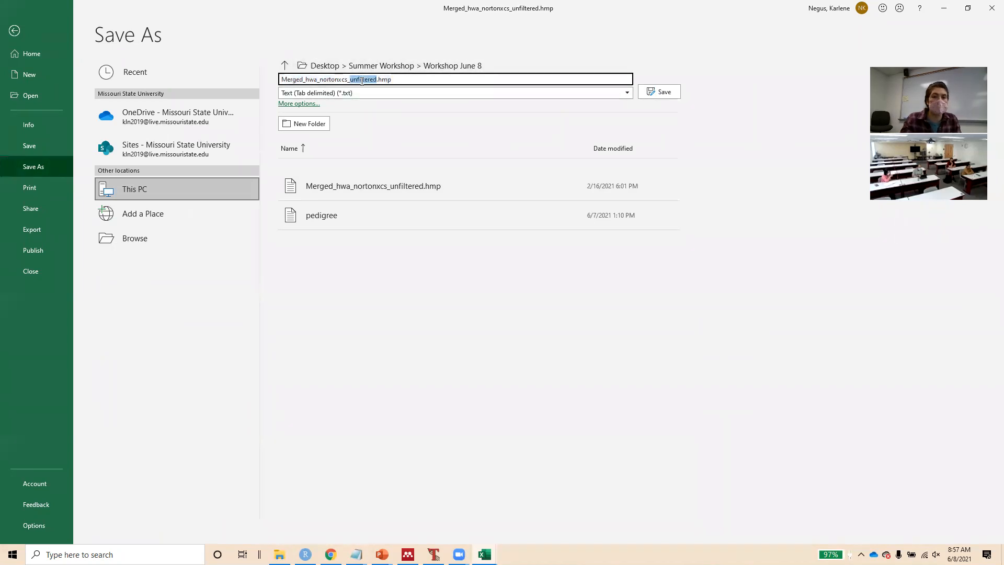
text(v1)
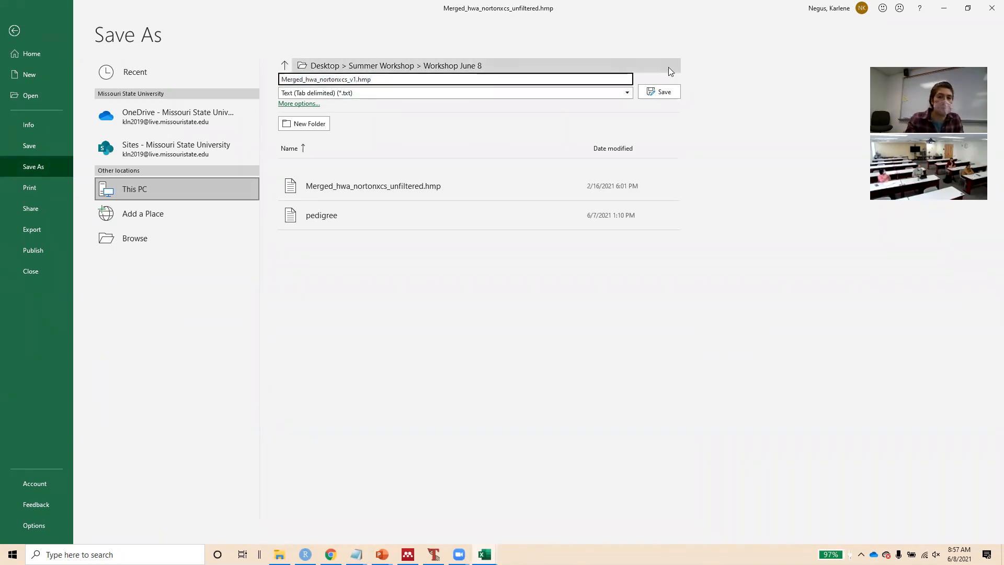
click(664, 92)
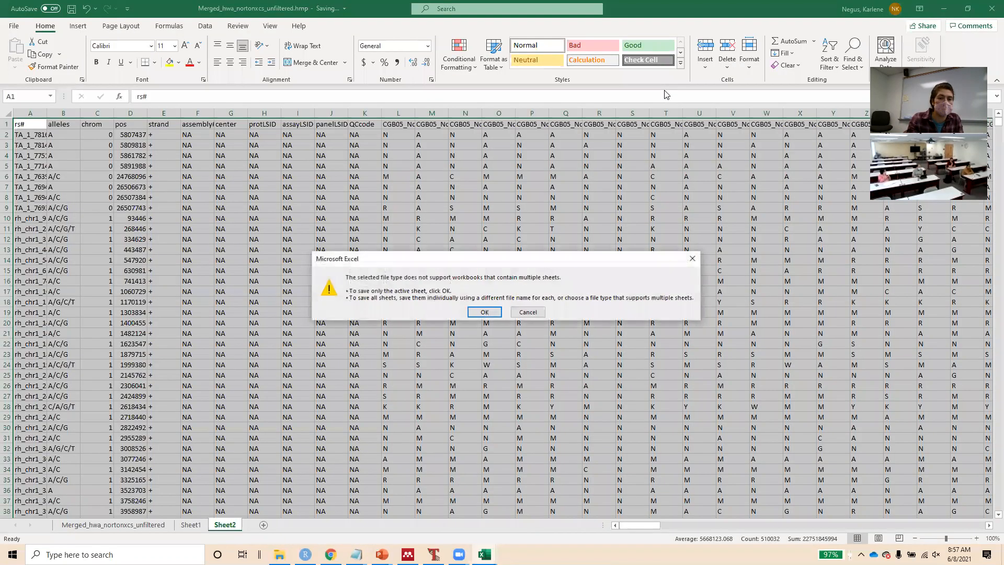
click(485, 313)
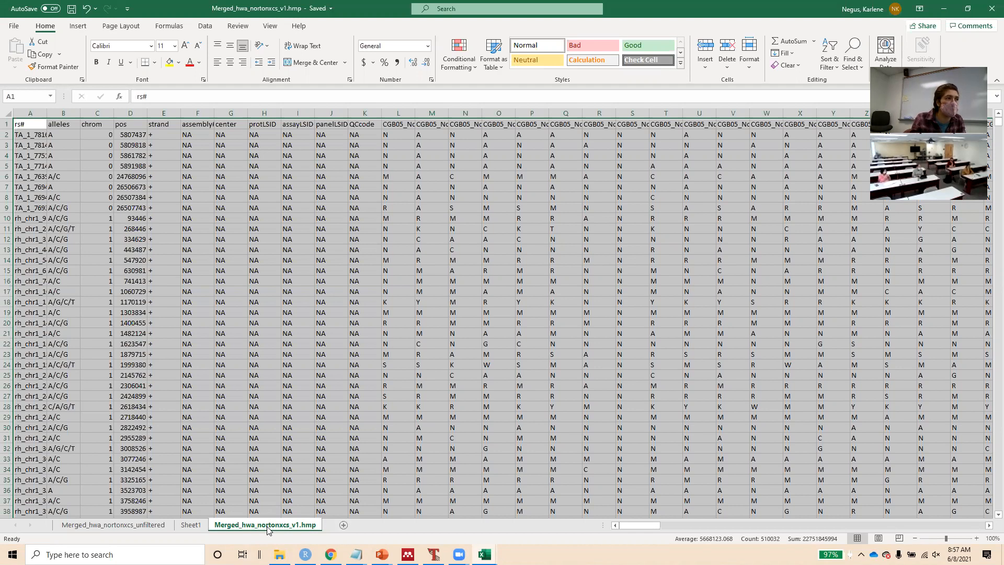
Examine the sample rows on Sheet1 and the original hapmap table on the Merged_hwa_nortonxcs_unfiltered sheet
click(187, 524)
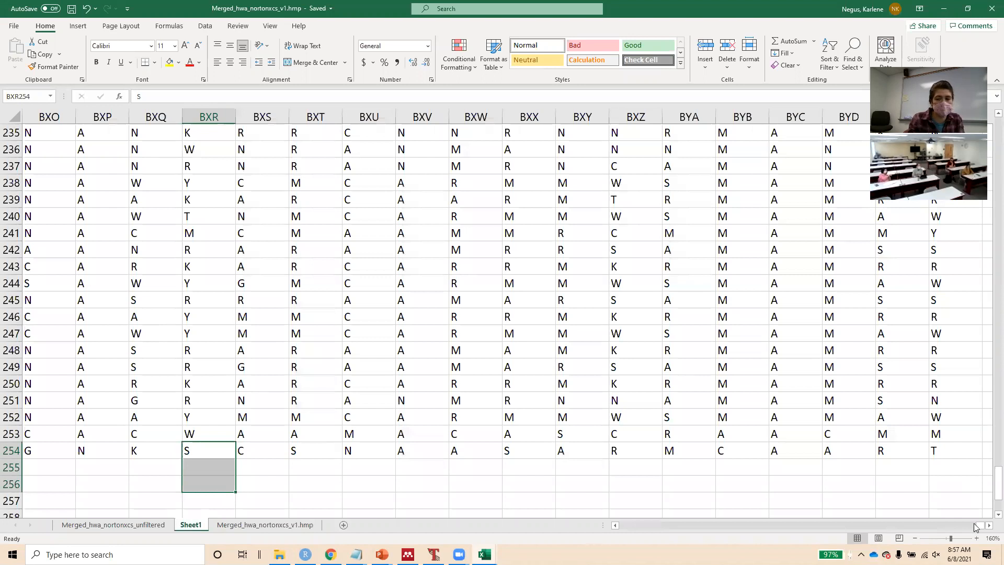
drag(981, 523, 456, 507)
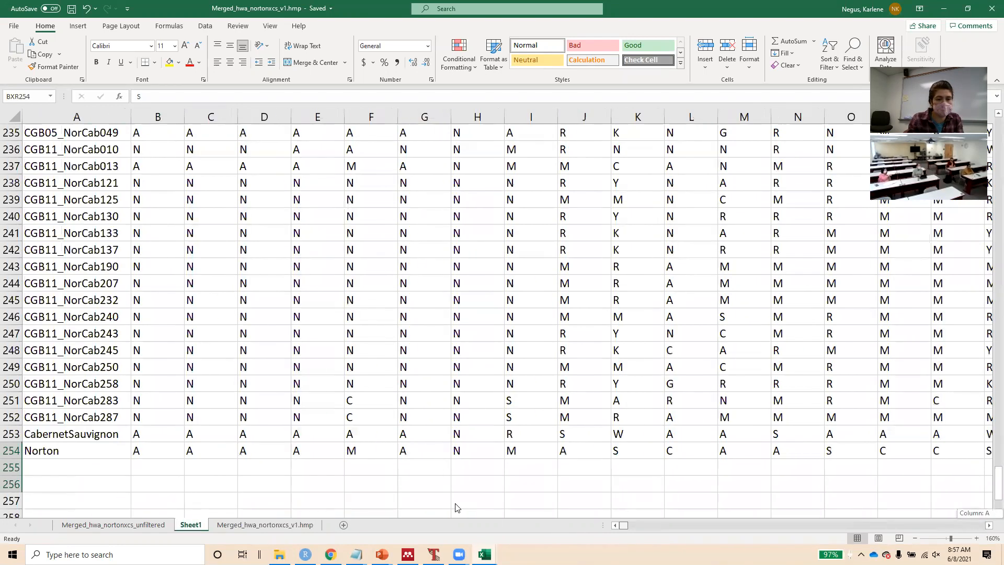
scroll(349, 299, up, 20)
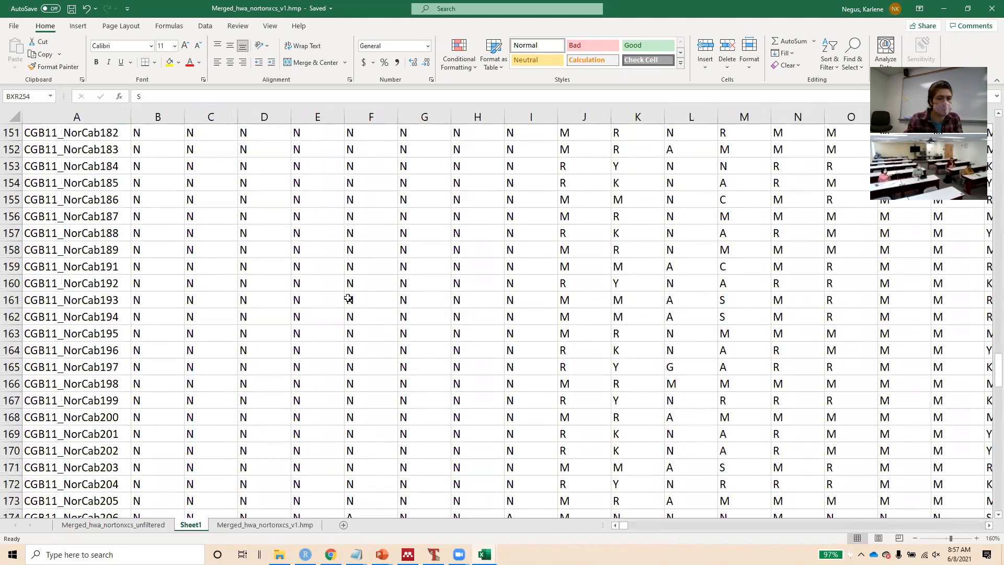
scroll(349, 299, up, 20)
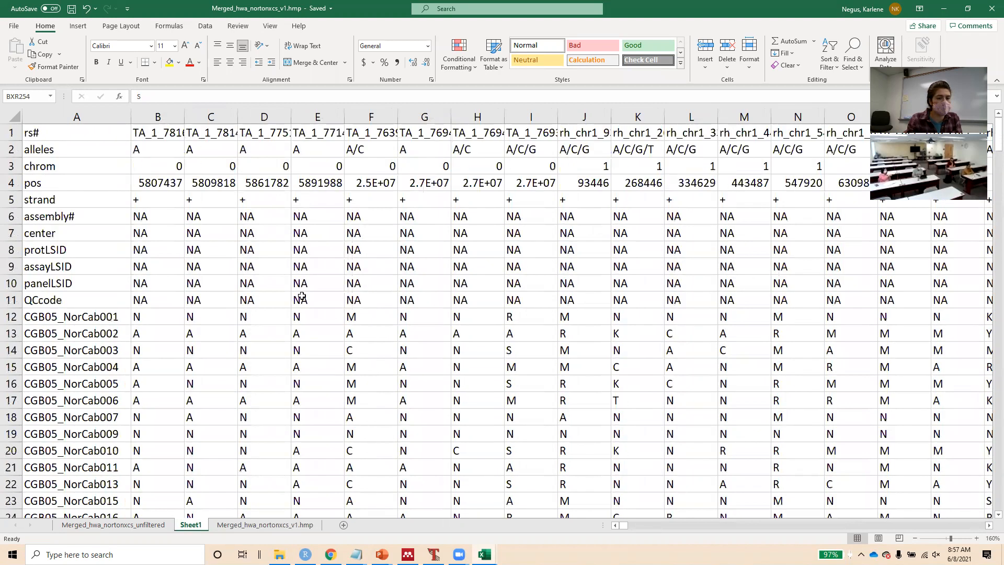
click(145, 526)
drag(940, 527, 600, 515)
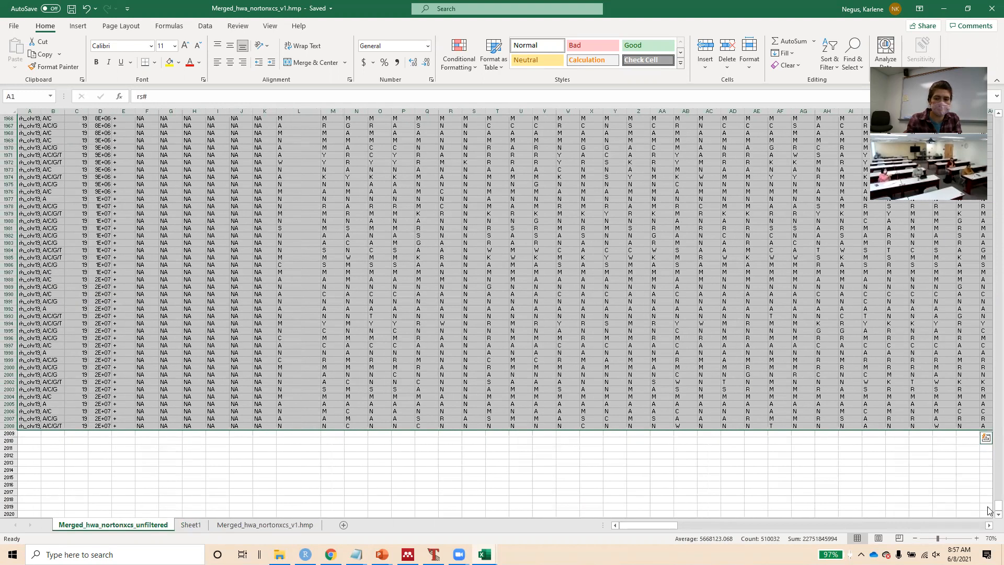
drag(996, 505, 996, 93)
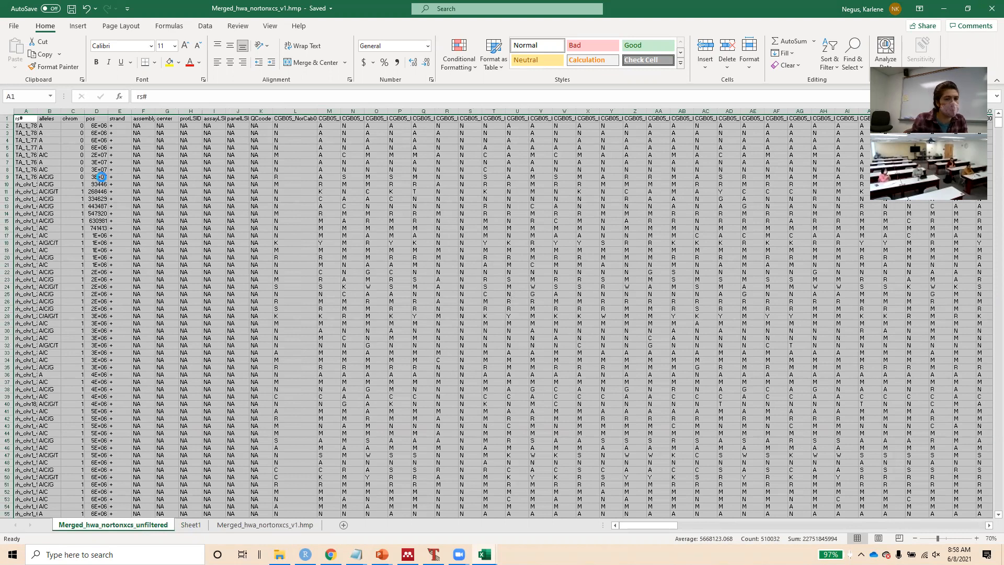
scroll(102, 177, up, 5)
scroll(102, 178, up, 5)
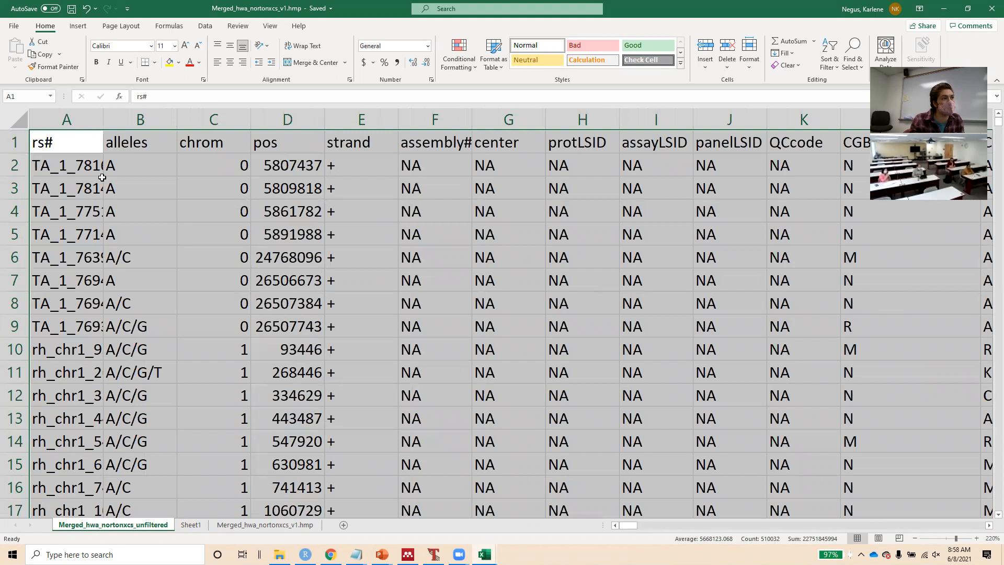
scroll(102, 177, down, 1)
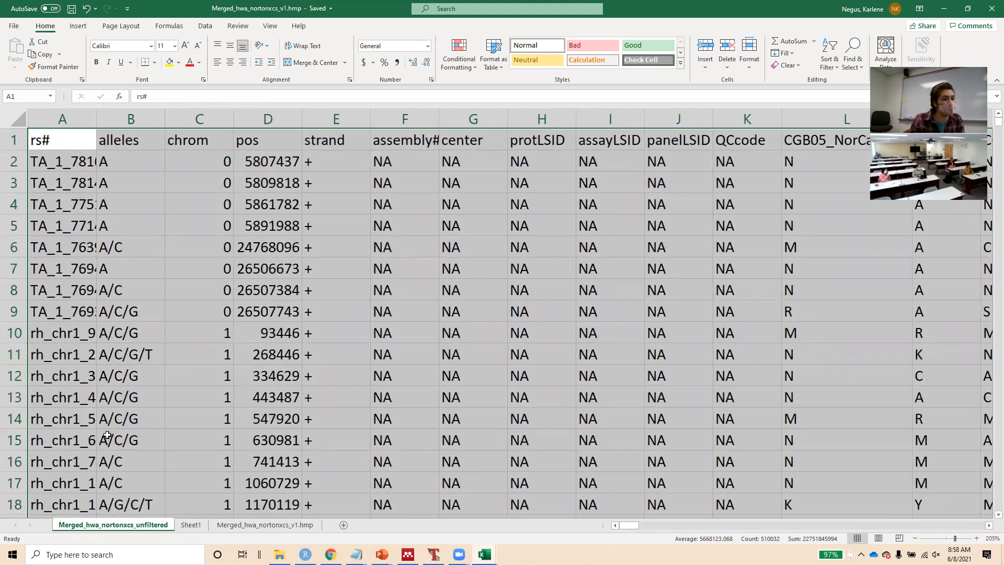
click(191, 525)
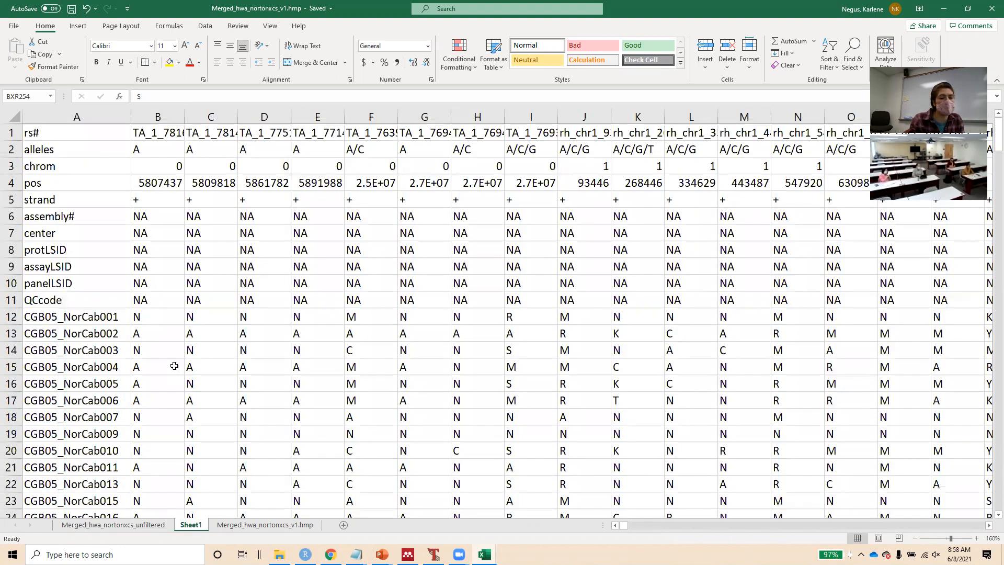
Undo the recent edits until helper columns A through D are back on Sheet1
key(ctrl+Page_Up)
scroll(174, 366, down, 4)
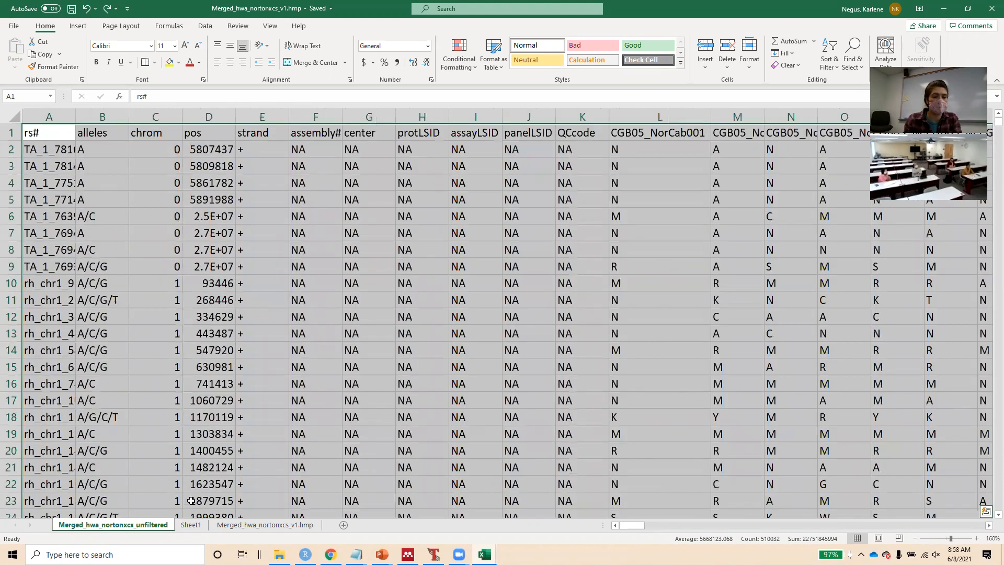
right_click(192, 525)
click(164, 372)
key(ctrl+Page_Up)
scroll(164, 372, down, 4)
key(ctrl+c)
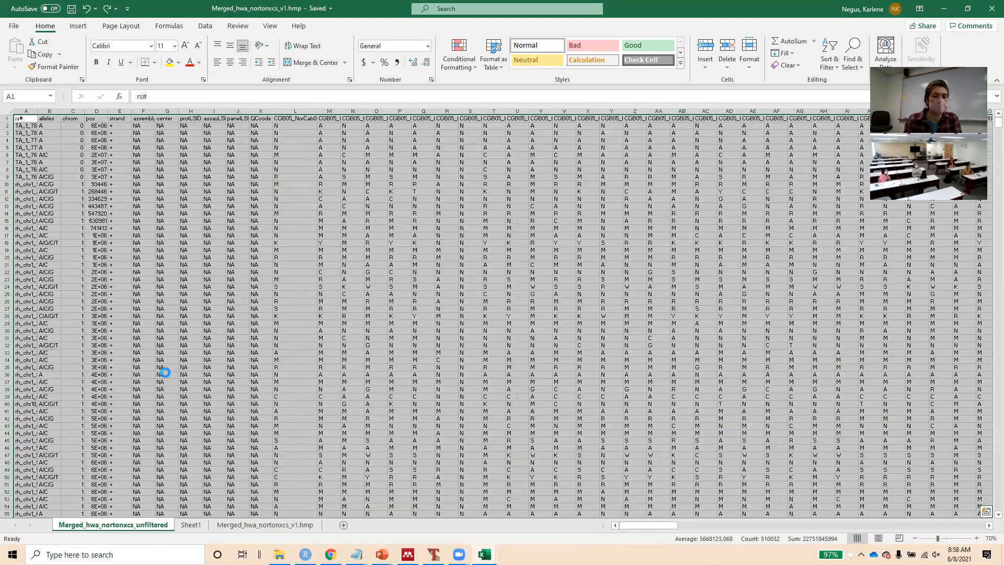
key(ctrl+Page_Down)
click(211, 328)
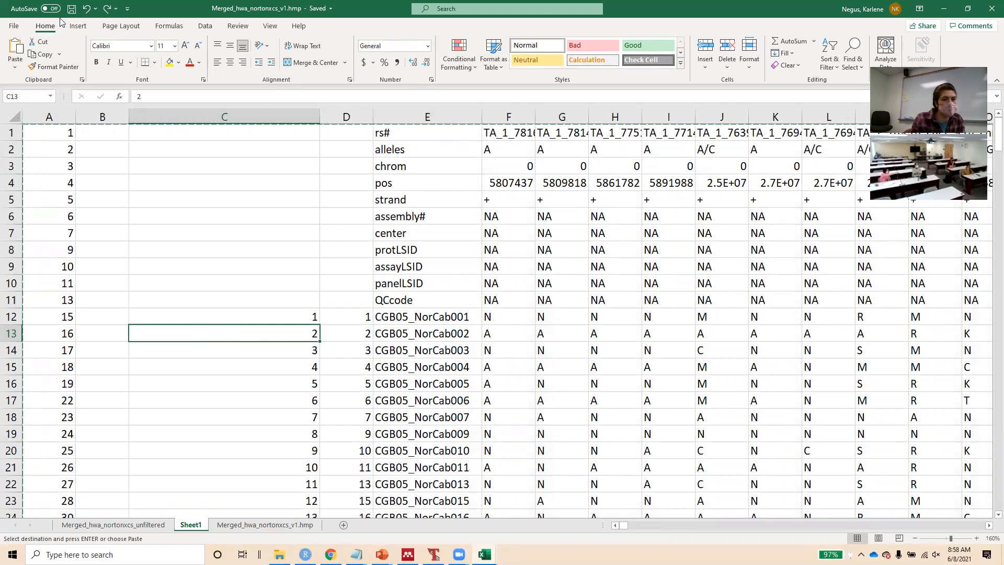
Insert 11 blank cells at A1 so the column A numbers shift down and start at row 12
click(56, 131)
key(F2)
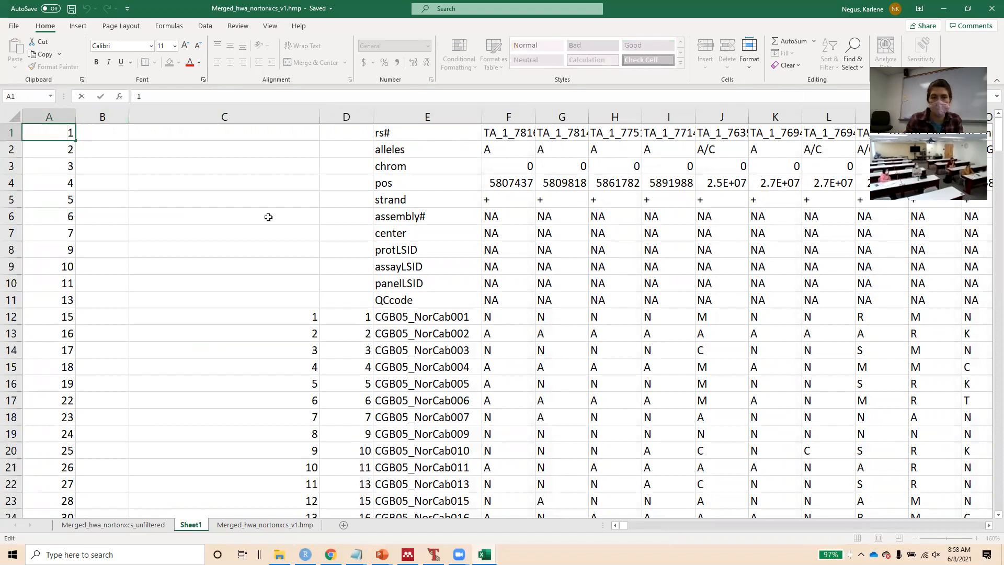
key(Escape)
click(712, 48)
click(712, 49)
click(712, 48)
click(712, 49)
click(712, 49)
click(712, 49)
click(712, 49)
click(712, 49)
click(712, 49)
click(712, 48)
click(712, 49)
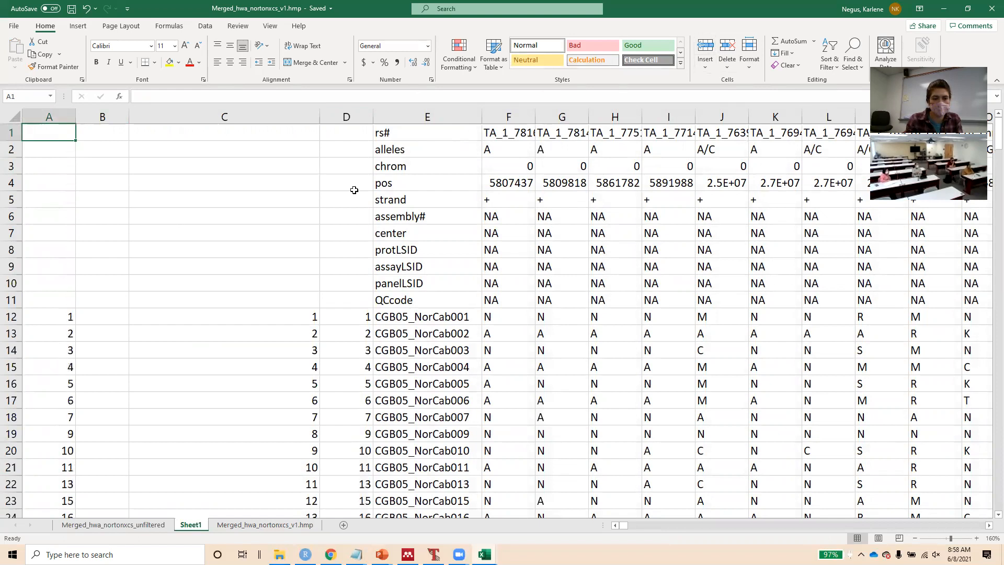
Narrow column C and compare the column A numbers with column D down the list as far as cell A61
drag(319, 117, 130, 117)
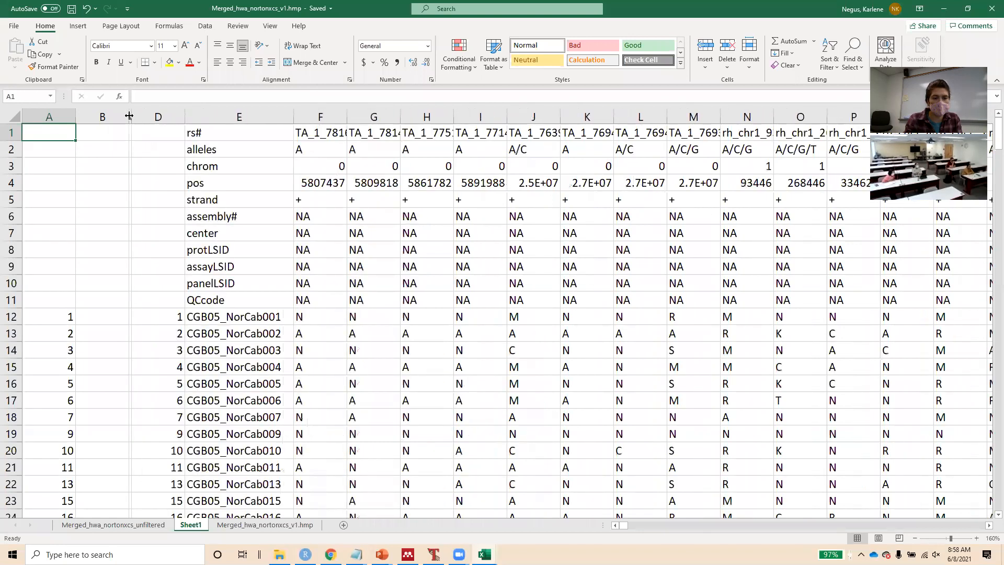
scroll(117, 321, down, 2)
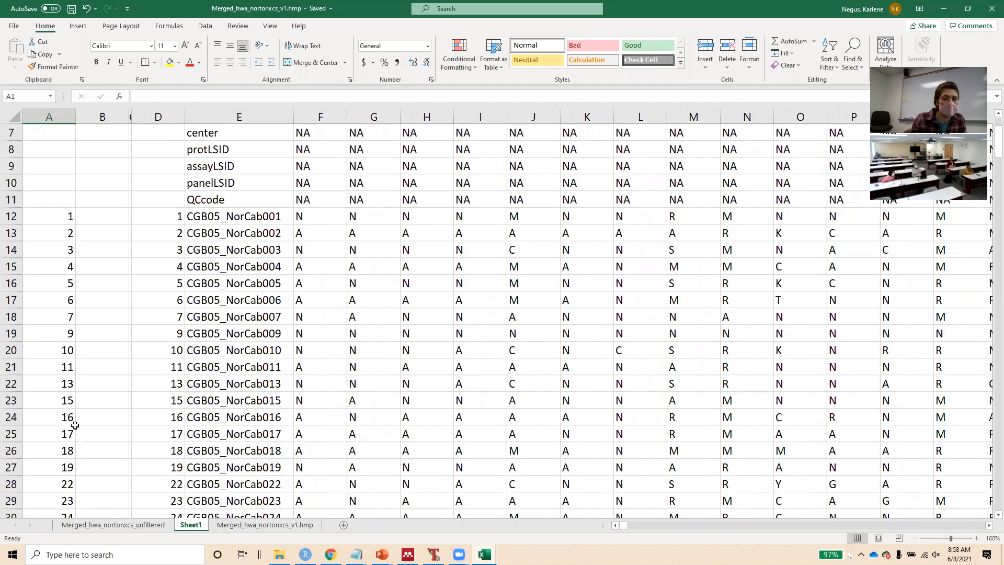
scroll(83, 466, down, 5)
scroll(84, 466, down, 4)
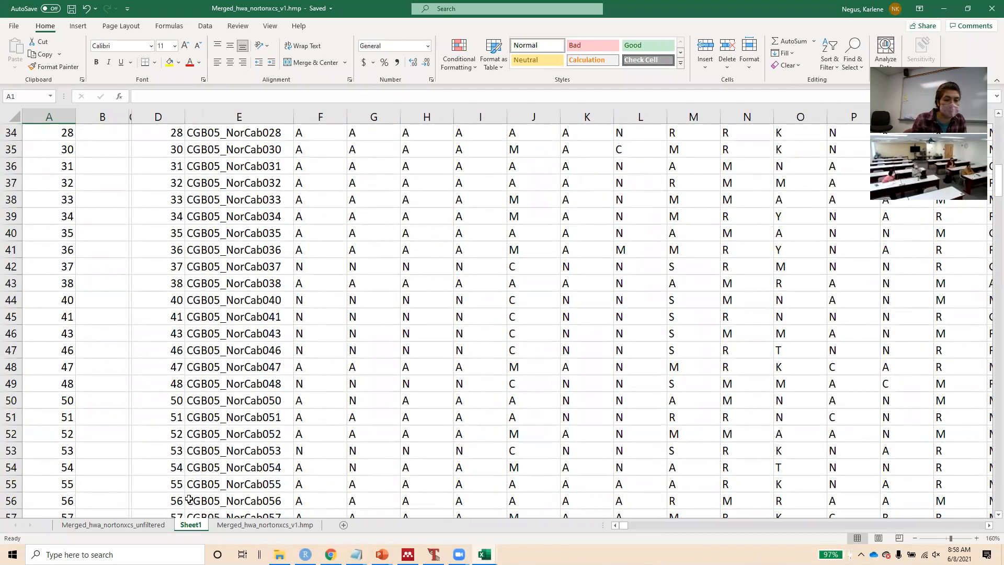
scroll(180, 498, down, 3)
scroll(180, 498, down, 5)
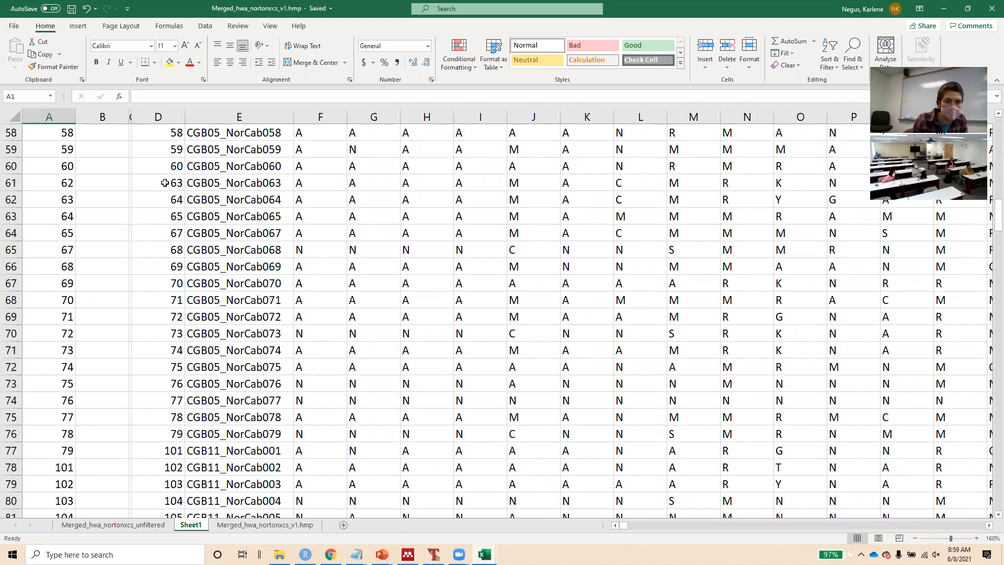
click(55, 185)
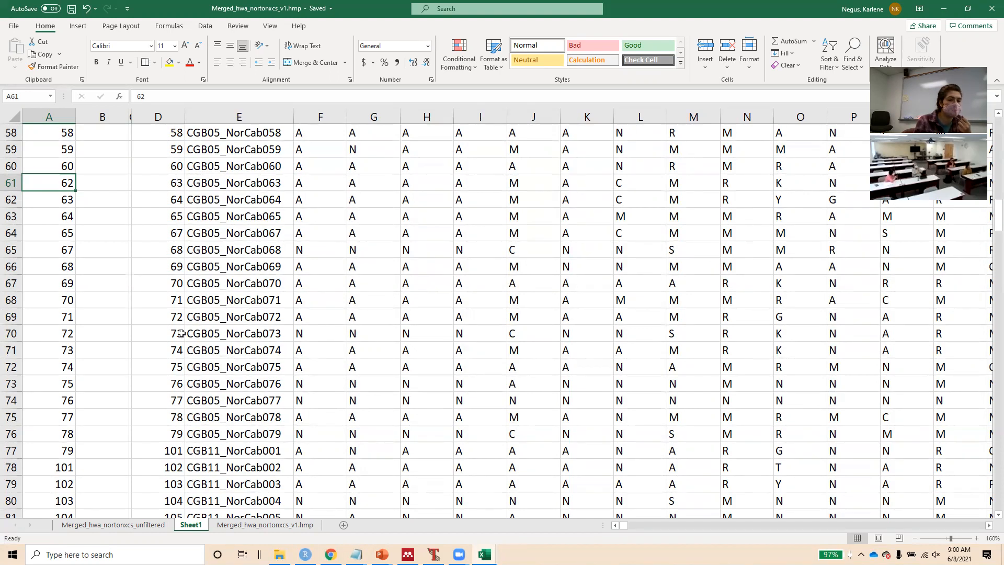
Compare the column A numbers with the column D sample numbers from row 61 down to the final sample rows
scroll(107, 384, down, 9)
scroll(107, 385, down, 17)
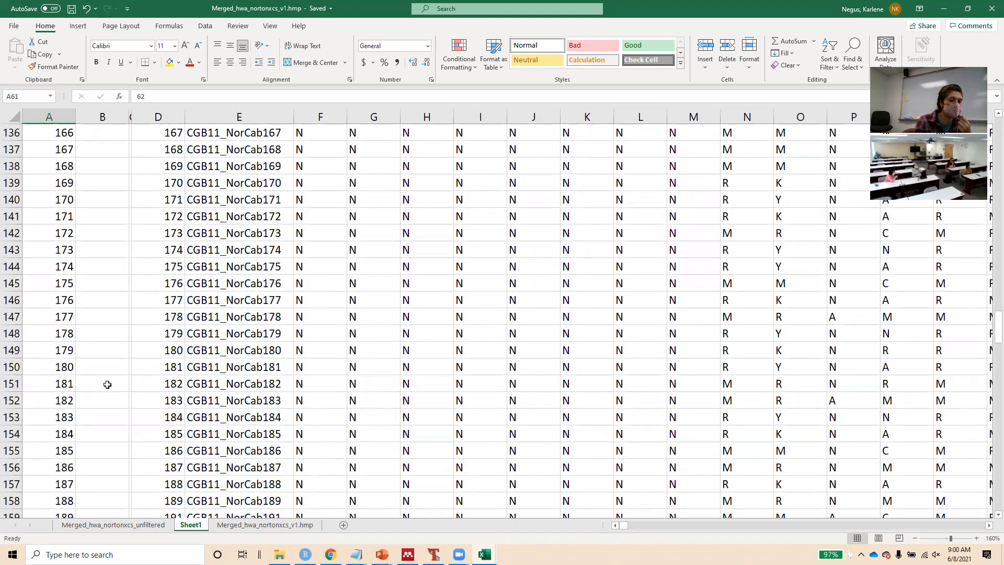
scroll(107, 384, down, 18)
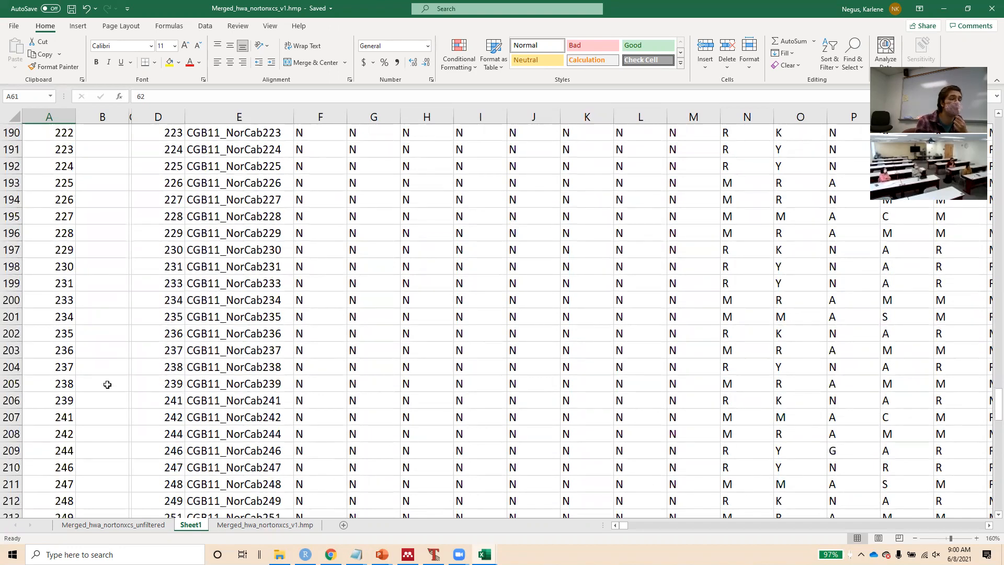
scroll(103, 413, down, 12)
scroll(103, 413, down, 10)
scroll(103, 413, up, 8)
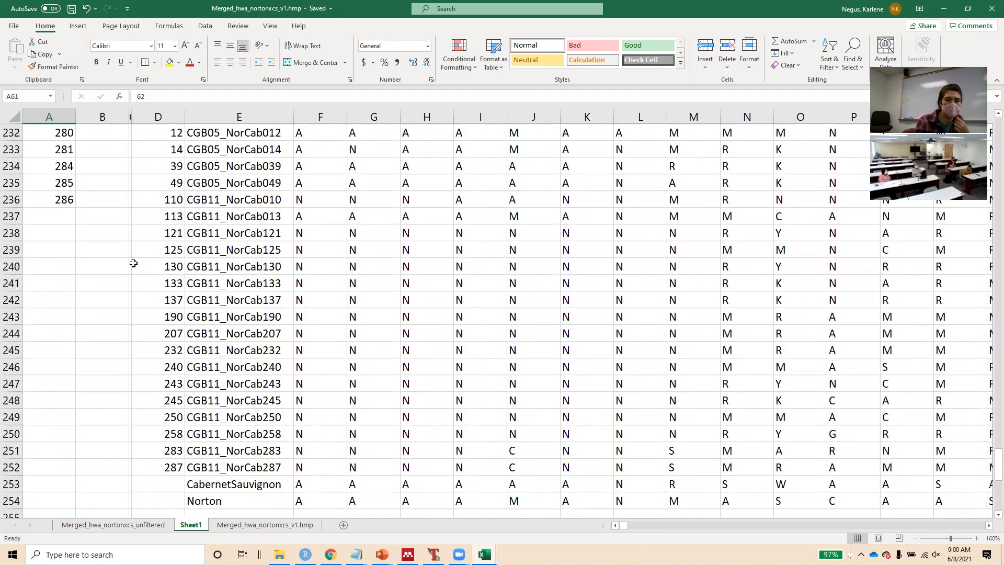
scroll(138, 247, down, 1)
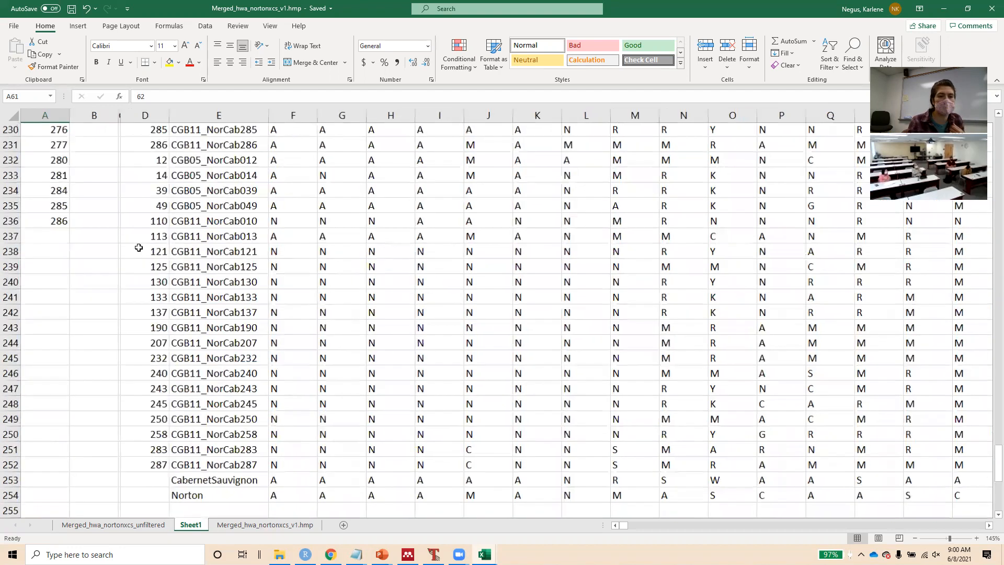
Widen column C to expose its match results and check them against columns A and D around cells D231 and A232
scroll(139, 247, down, 2)
drag(101, 114, 116, 114)
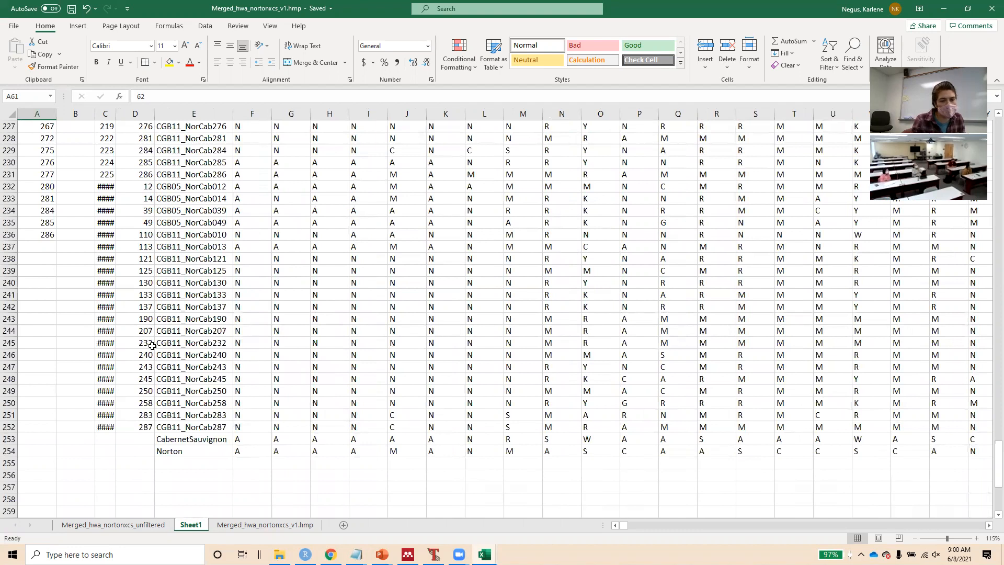
click(129, 174)
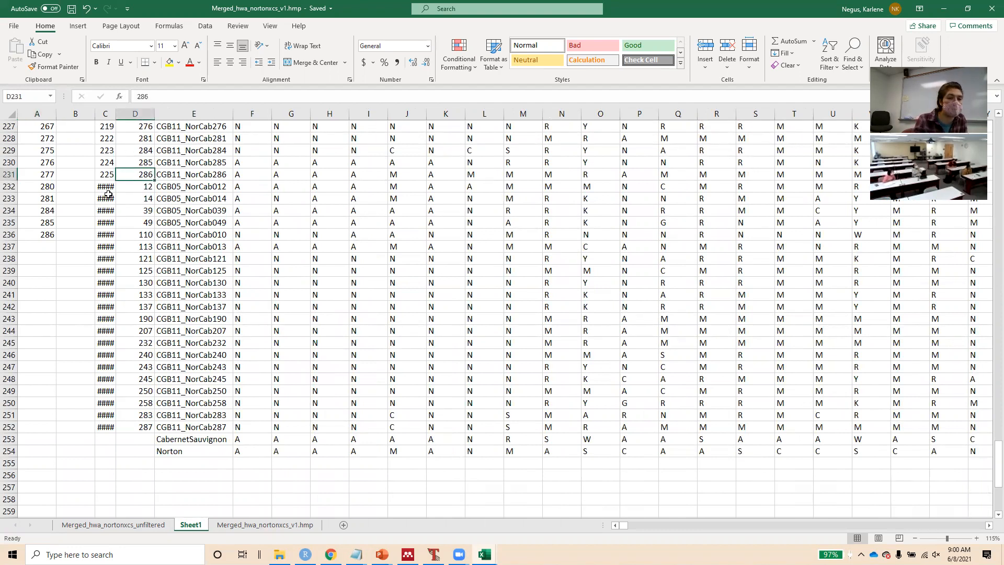
ctrl+scroll(108, 194, up, 5)
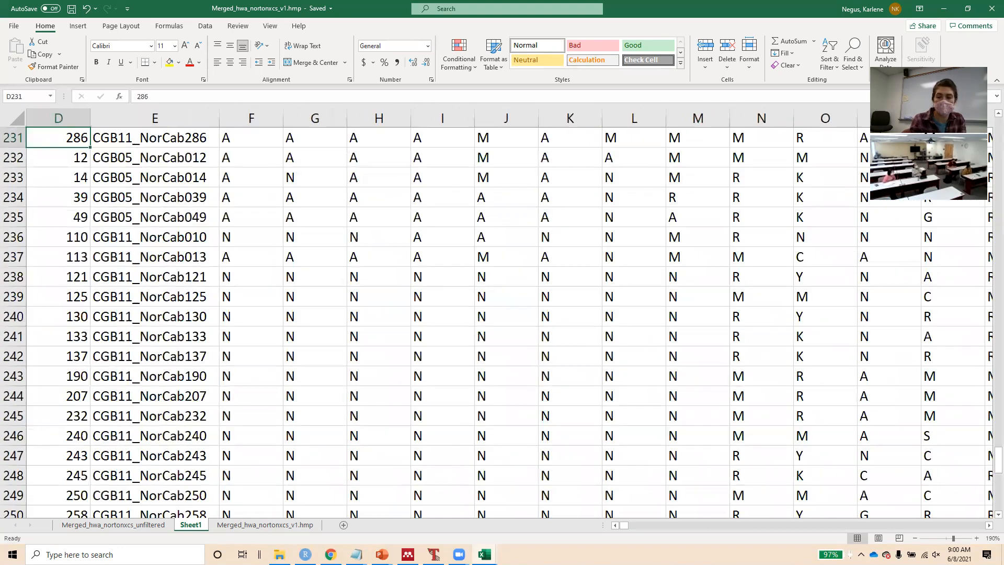
click(616, 525)
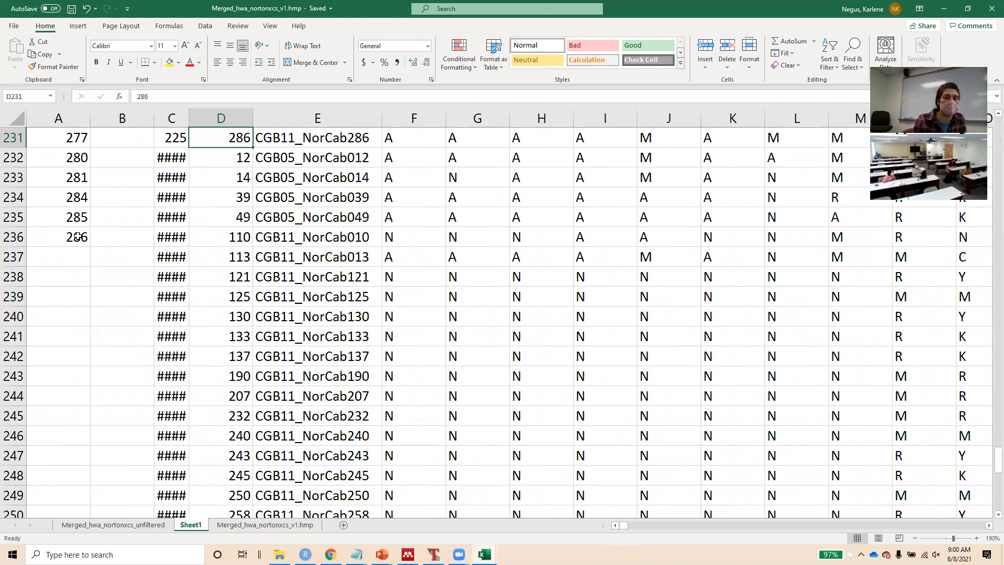
scroll(51, 209, up, 4)
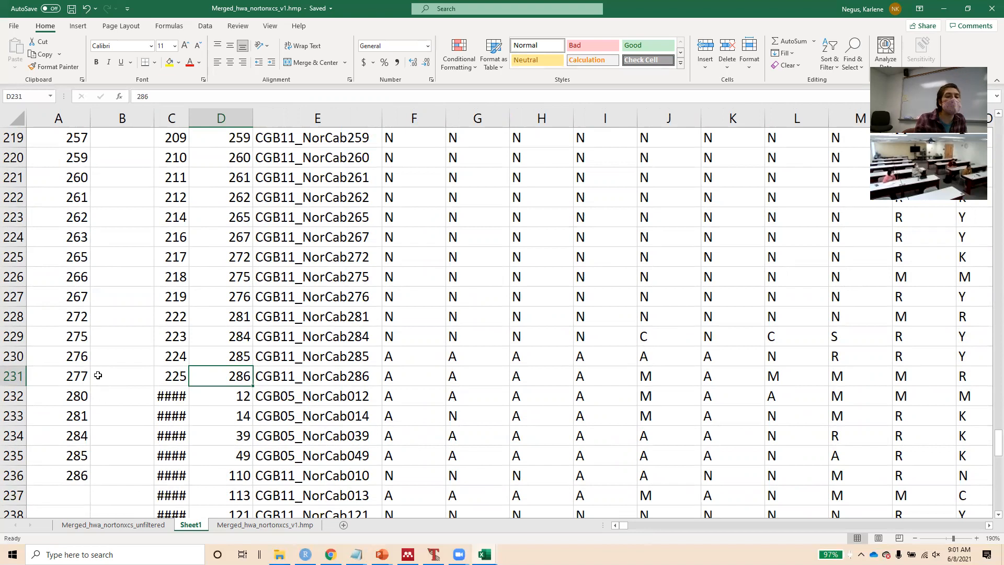
click(77, 395)
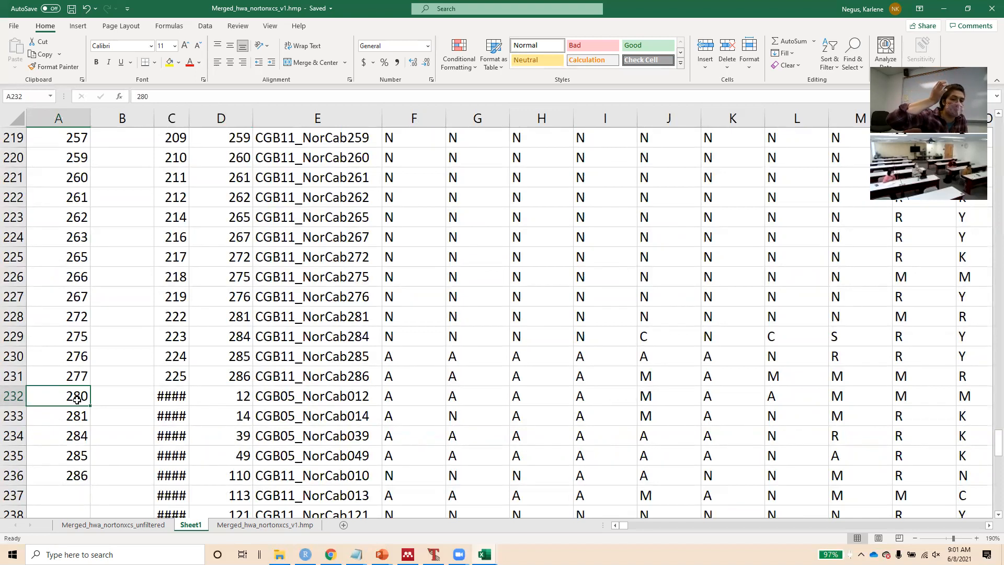
scroll(109, 333, up, 14)
scroll(110, 333, up, 20)
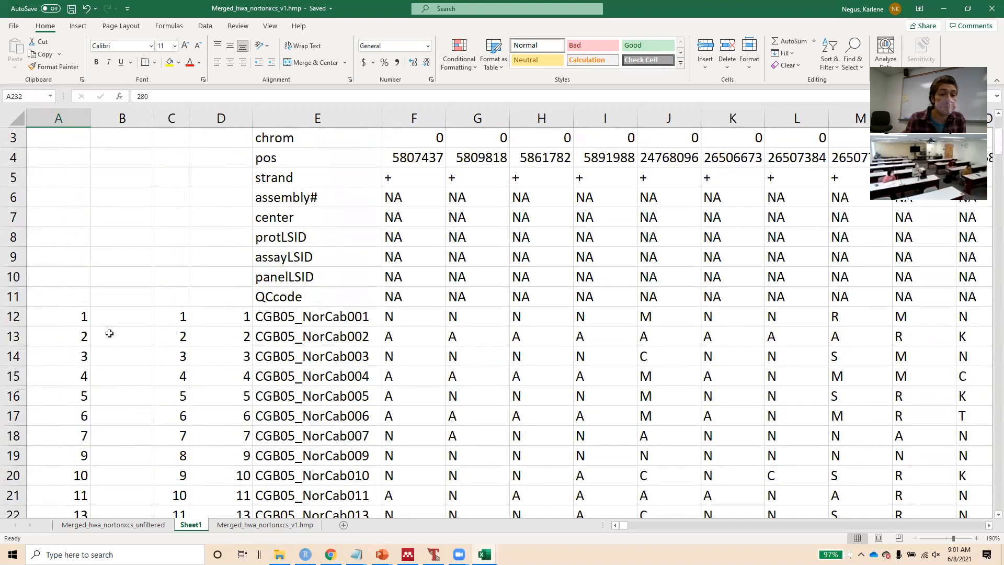
Clear the old match results from column C
scroll(110, 333, up, 1)
click(180, 119)
key(Delete)
Enter the formula =MATCH(A12, D12:D252, 0) in cell B12 to look up the column A number among the column D sample numbers
click(142, 357)
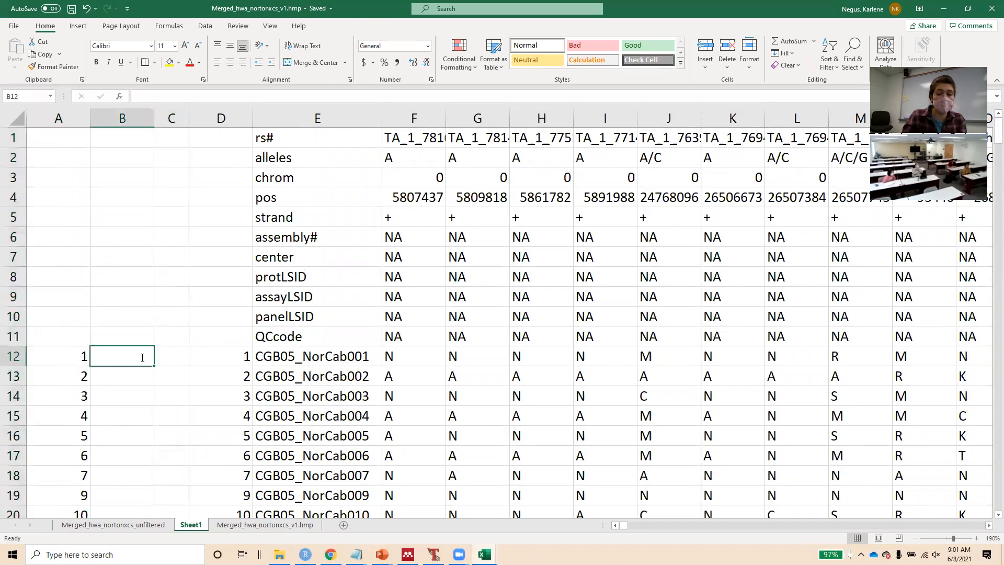
text(=match()
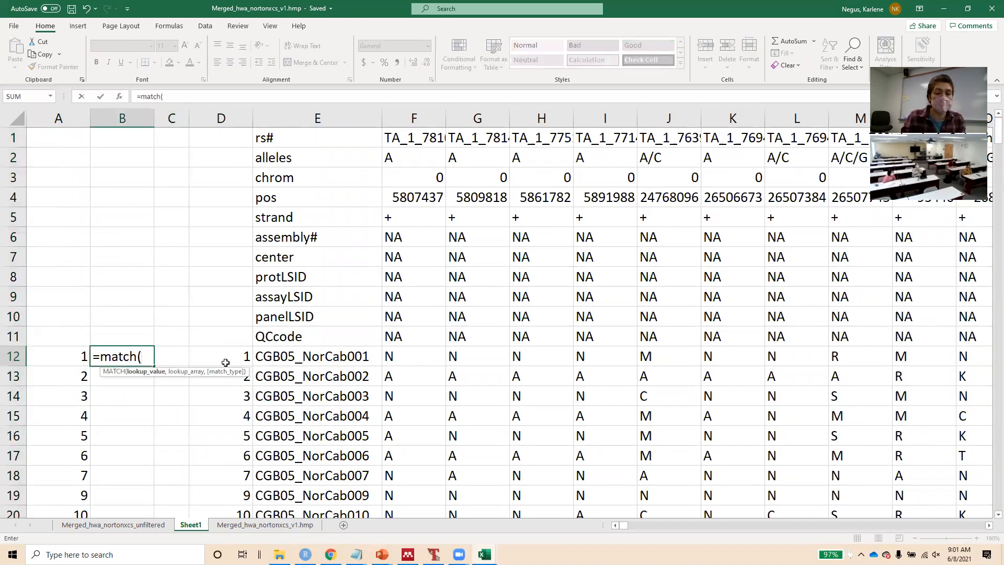
click(52, 356)
text(,)
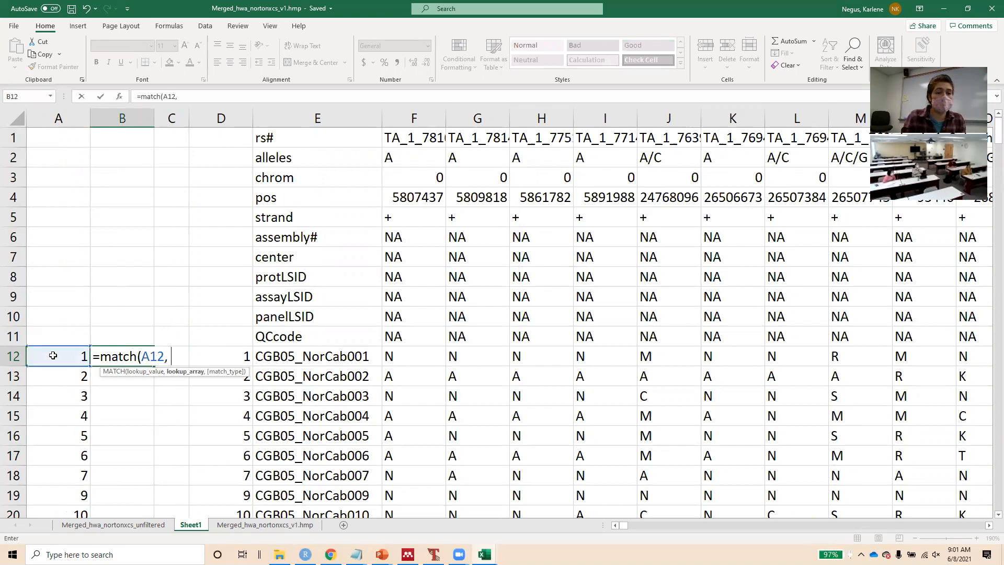
click(240, 360)
key(ctrl+shift+Down)
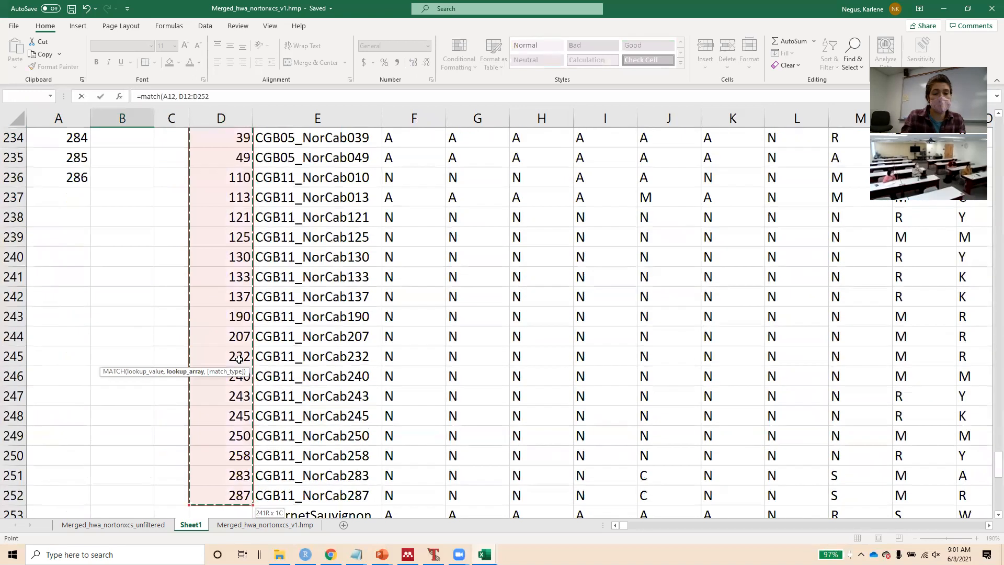
text(, 0))
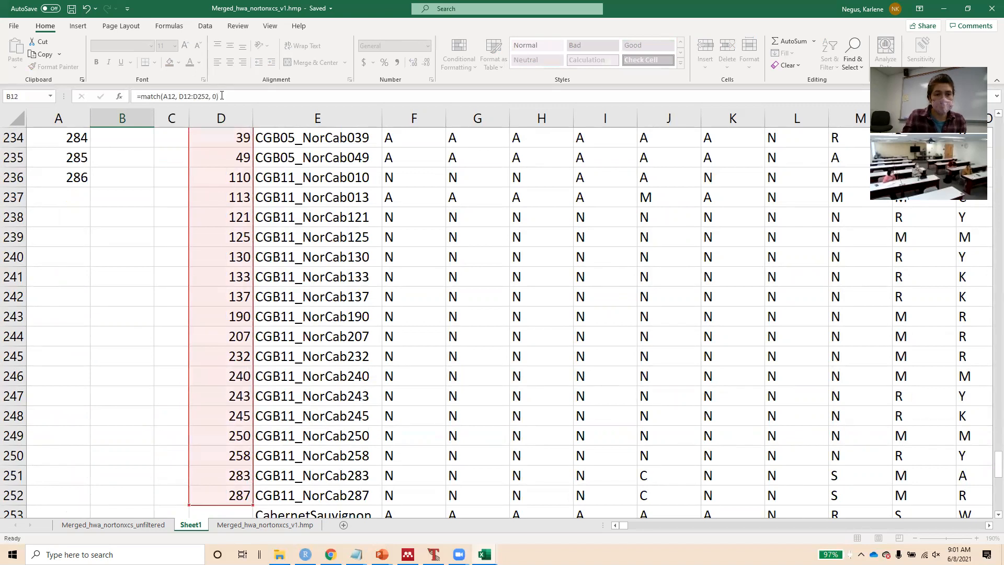
key(Return)
scroll(168, 390, down, 20)
scroll(168, 412, down, 20)
scroll(168, 412, down, 8)
scroll(168, 412, up, 8)
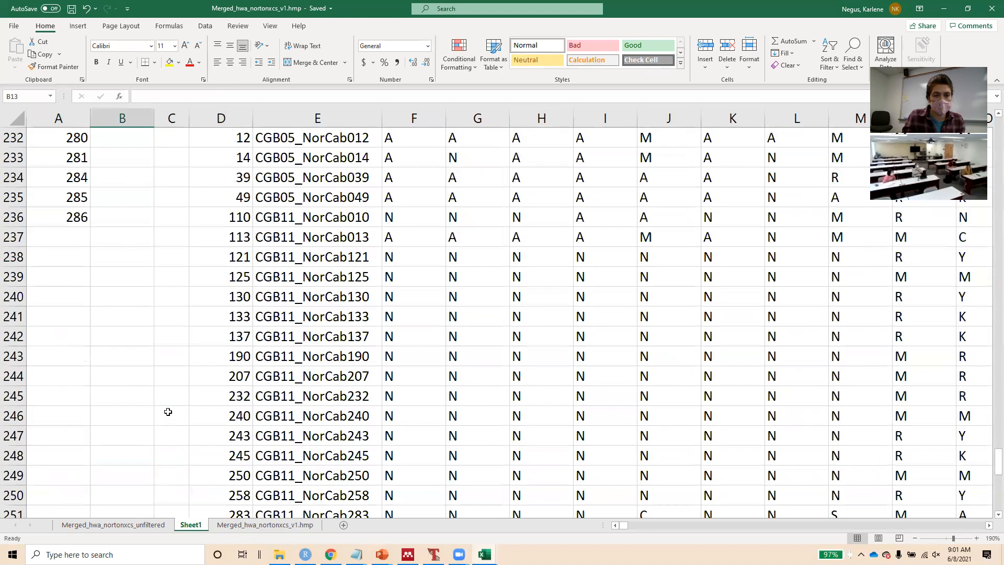
Clear the numbers in column D from row 232 downward, beside the CGB05 and CGB11 samples listed below sample 286
scroll(237, 173, up, 2)
drag(238, 253, 240, 507)
key(Delete)
Lock the lookup range rows in the B12 formula so it reads =MATCH(A12, D$12:D$252, 0)
scroll(239, 477, up, 4)
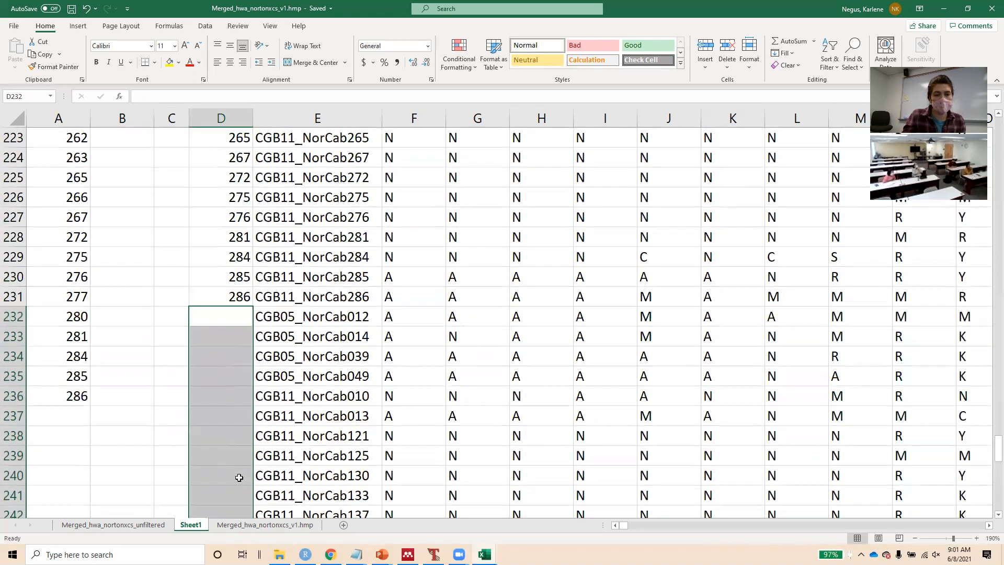
scroll(177, 177, up, 20)
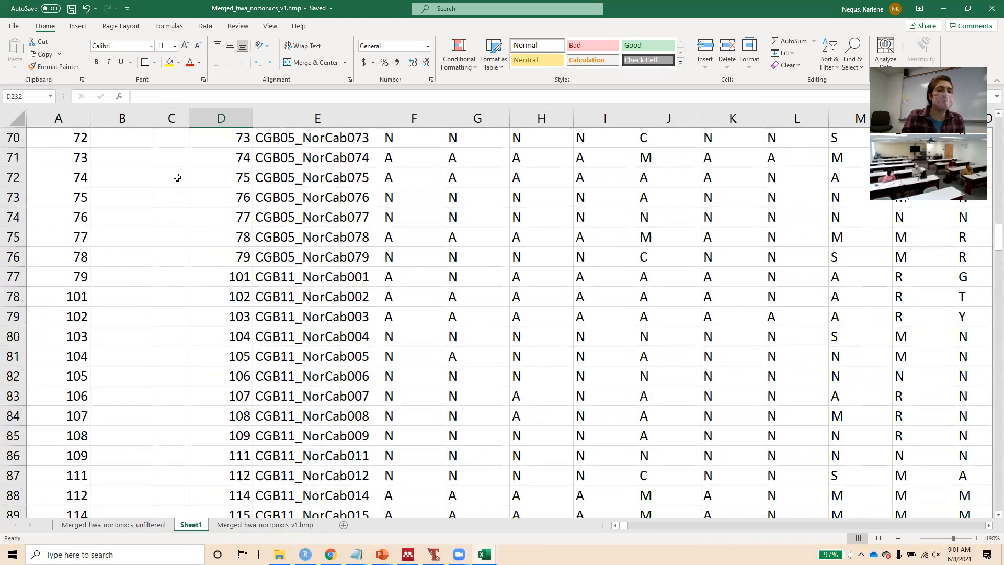
scroll(177, 178, up, 20)
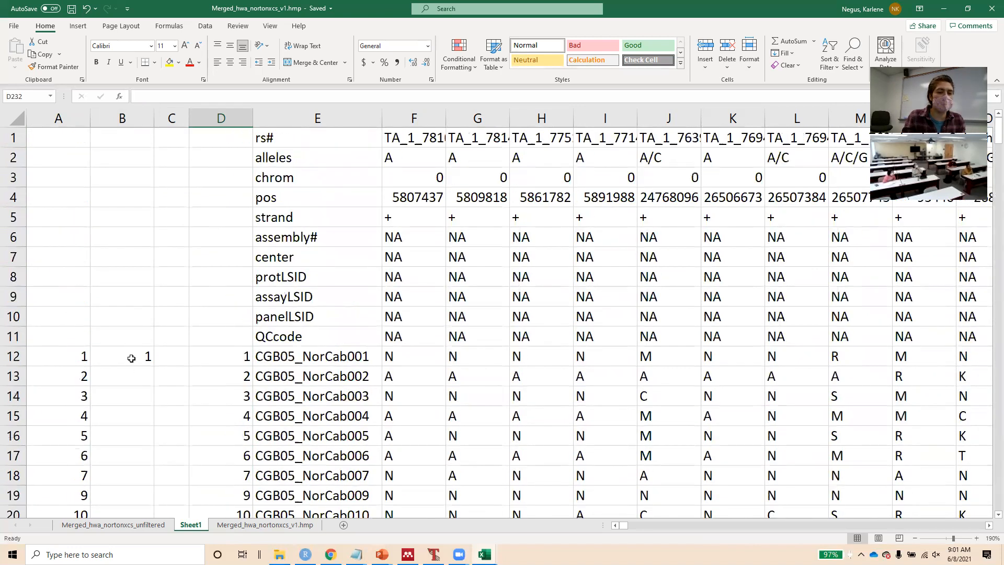
click(132, 356)
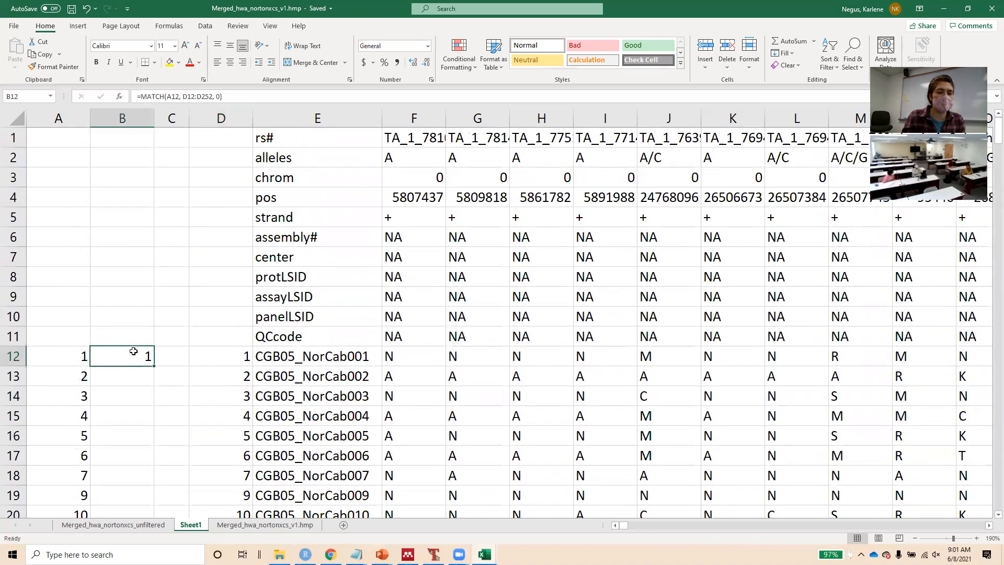
click(186, 97)
text($)
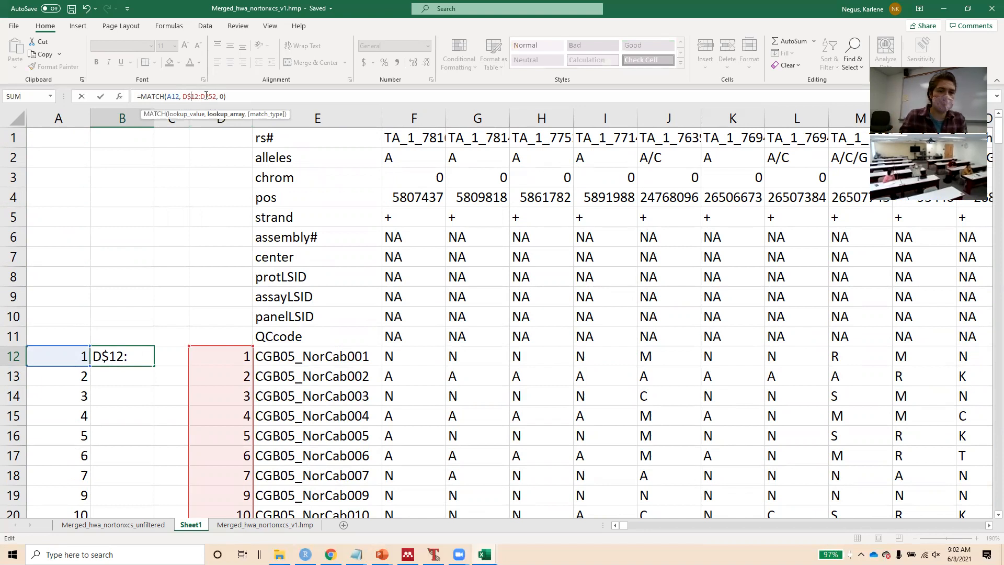
key(Return)
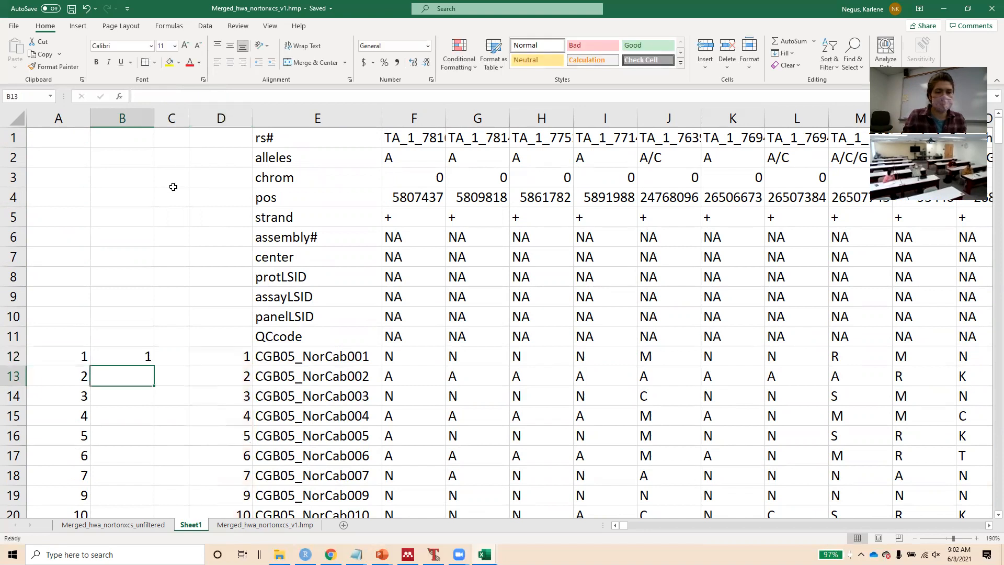
Fill the MATCH formula from B12 down column B to row 236, alongside the last number in column A
click(137, 355)
drag(154, 365, 117, 378)
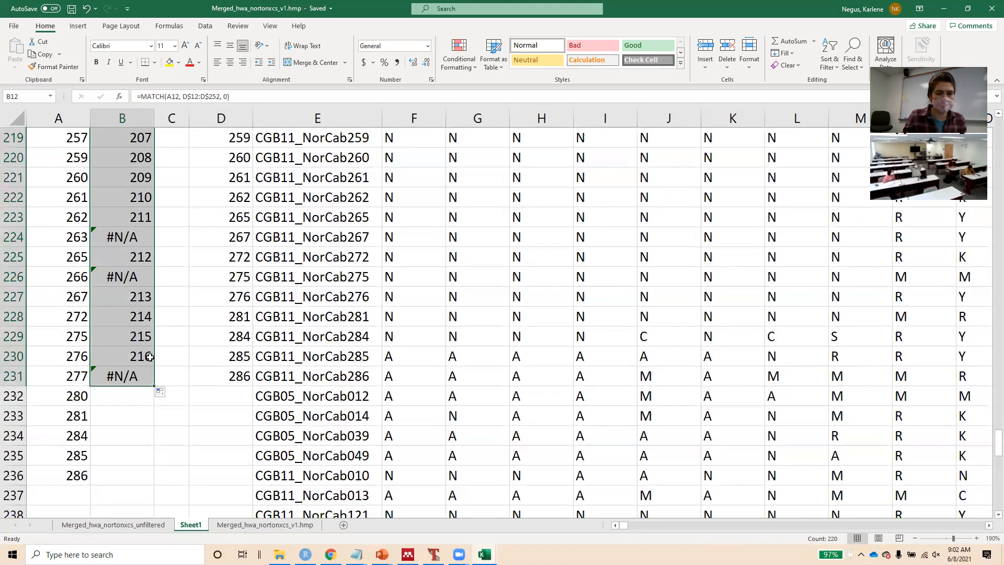
drag(155, 387, 148, 478)
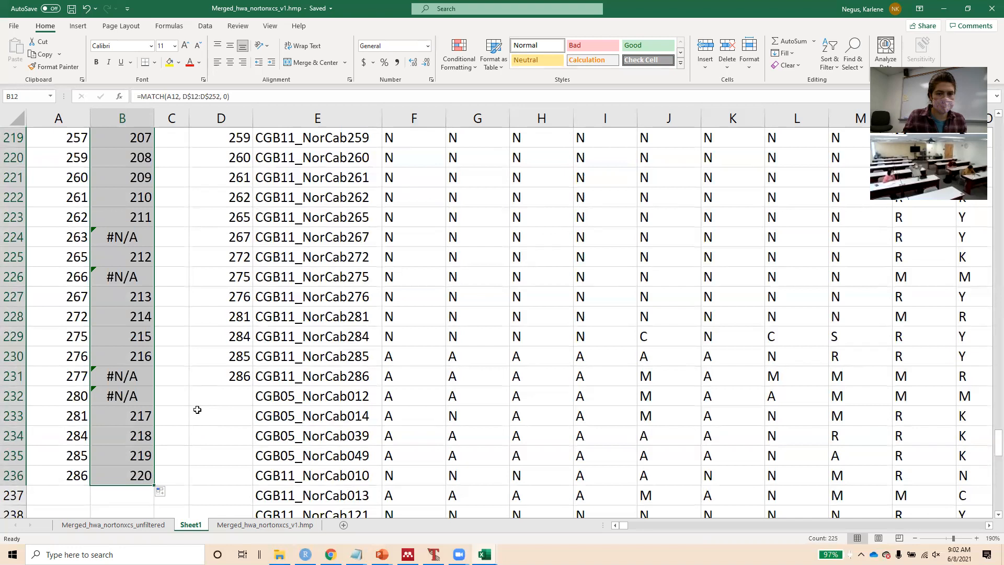
Examine the match results throughout column B for sample numbers in column A that are missing from column D
scroll(178, 314, up, 7)
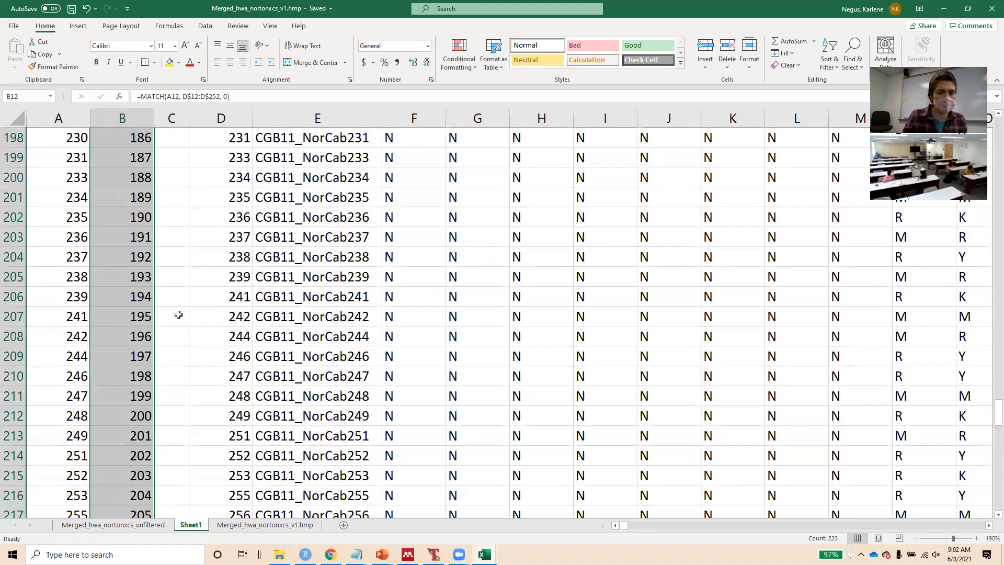
scroll(179, 314, up, 20)
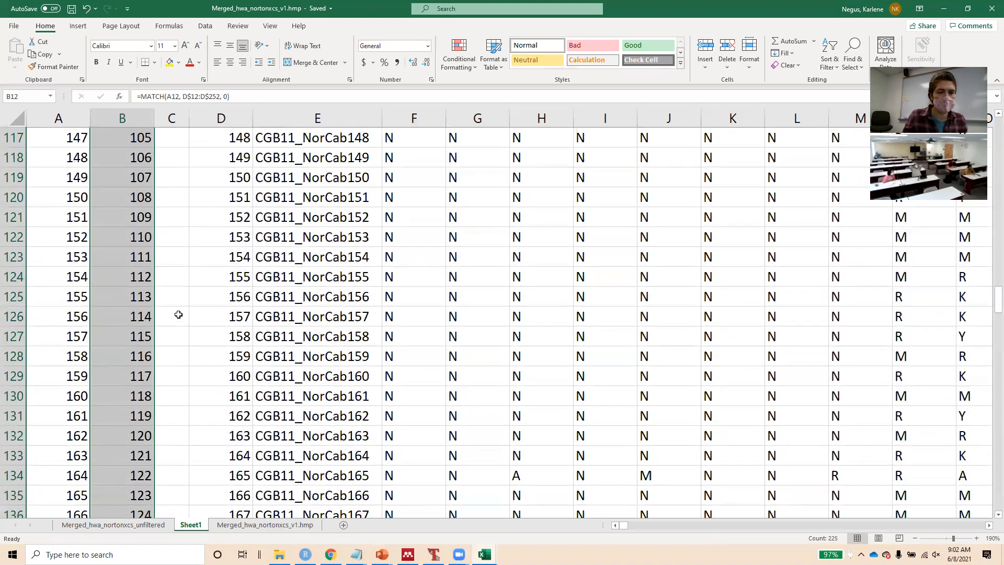
scroll(178, 314, up, 13)
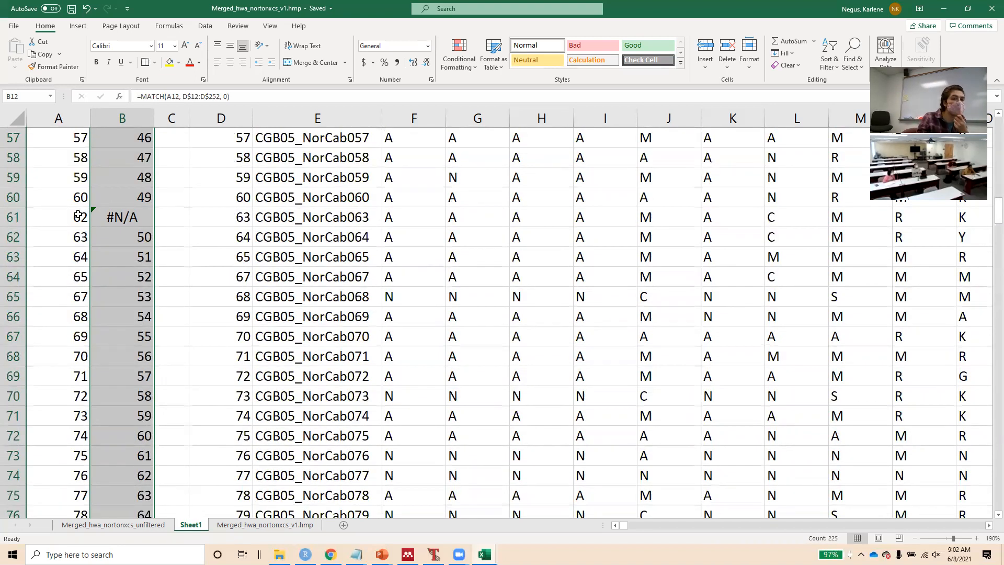
scroll(155, 241, up, 19)
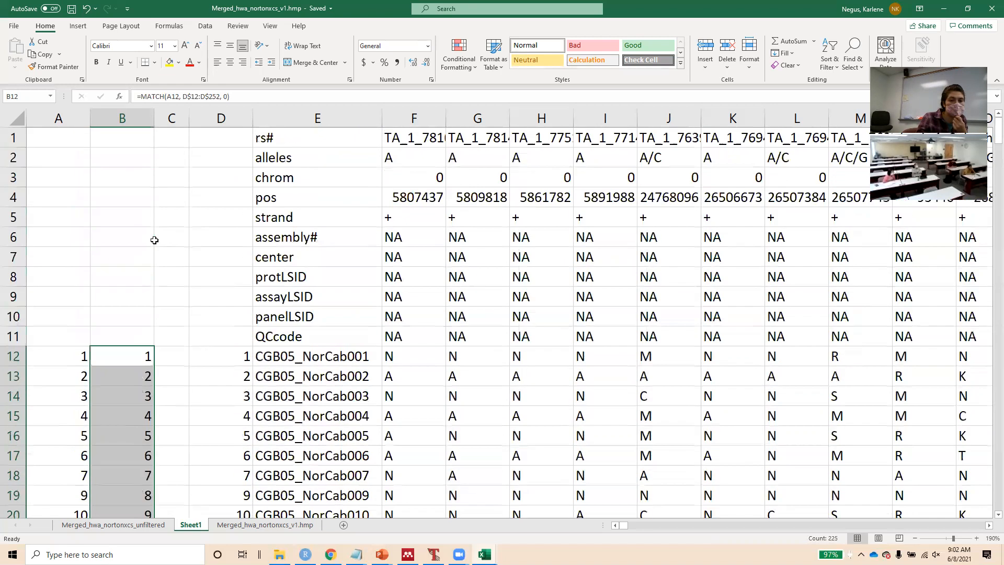
scroll(154, 241, down, 8)
scroll(155, 241, down, 17)
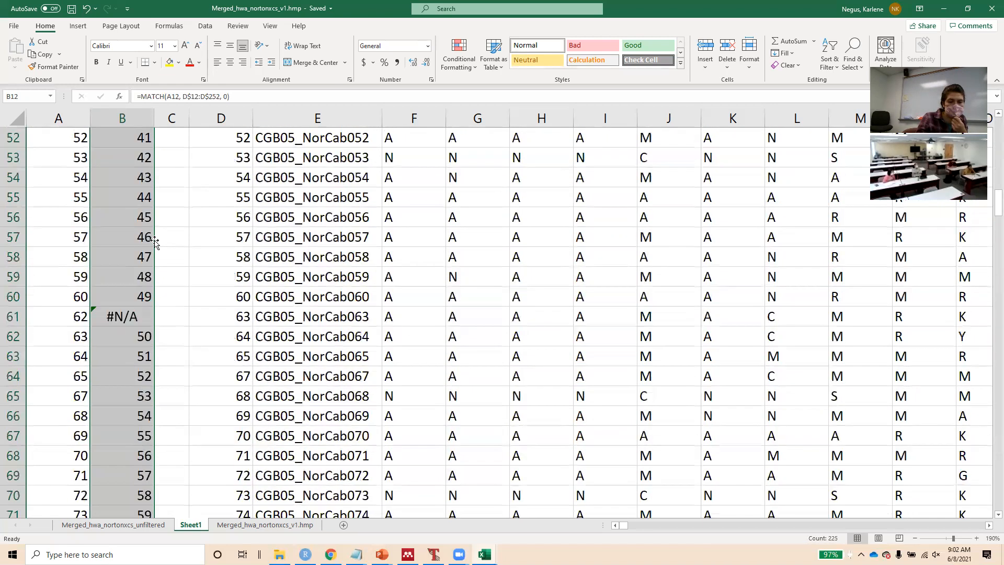
scroll(154, 241, down, 18)
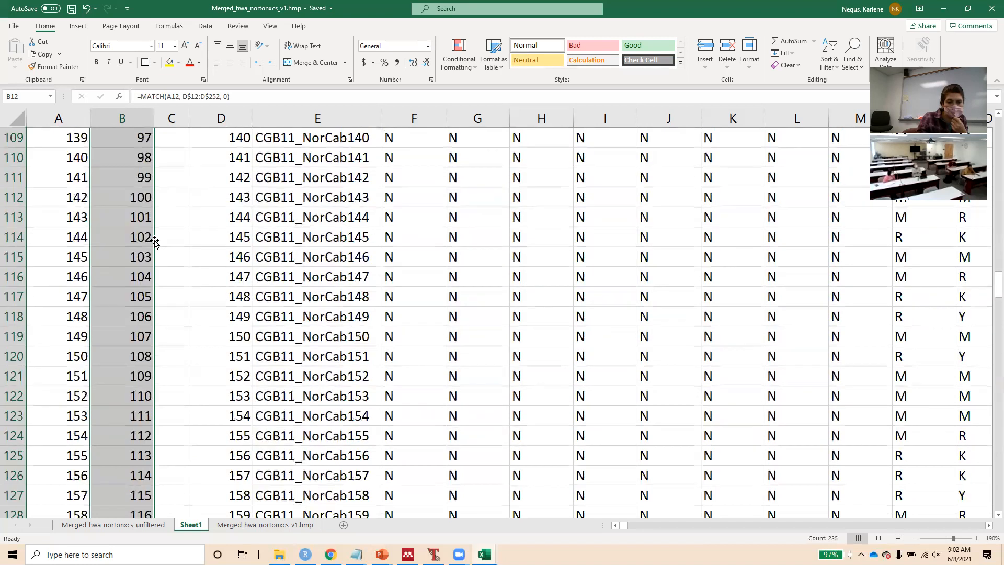
scroll(155, 242, down, 20)
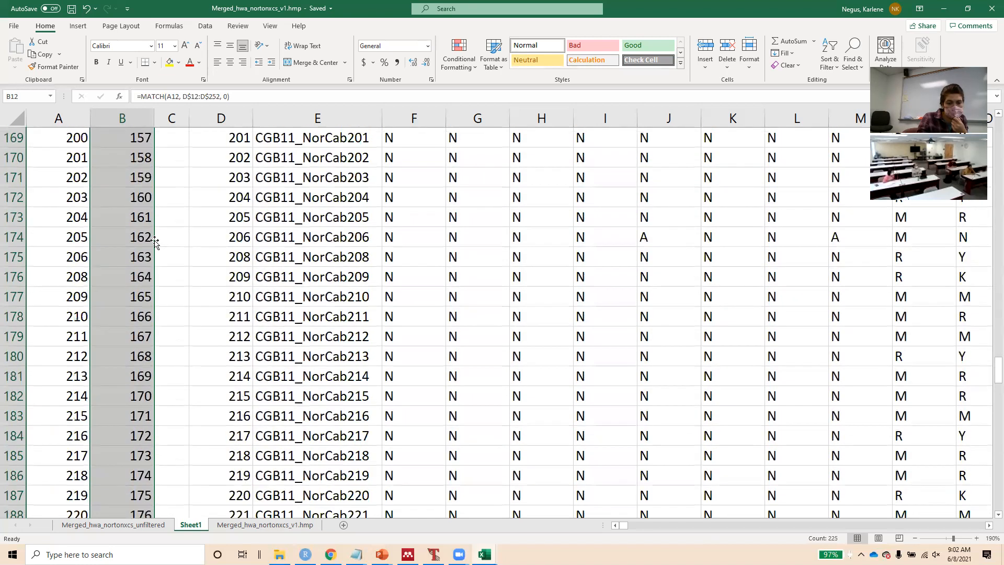
scroll(155, 241, down, 4)
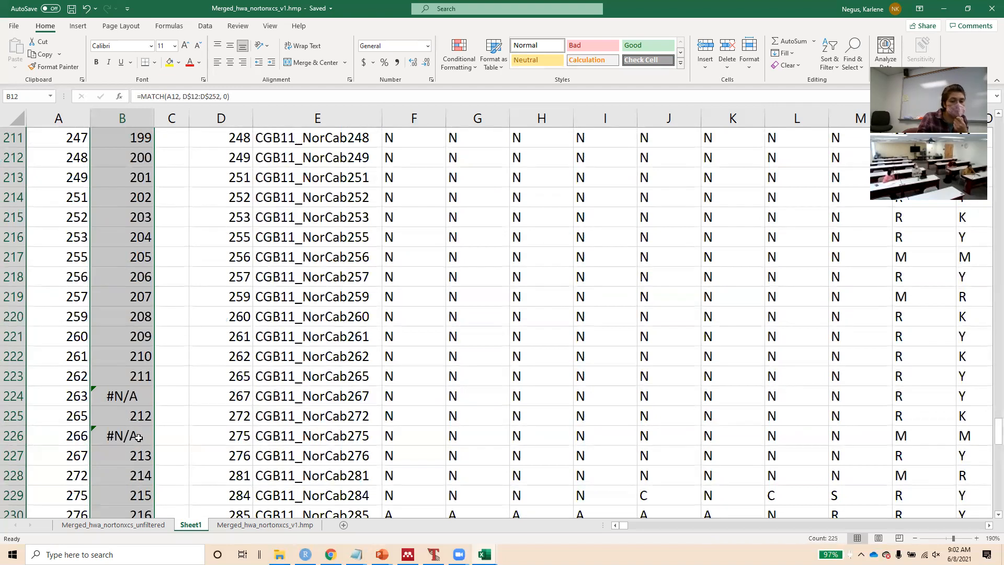
scroll(138, 437, down, 5)
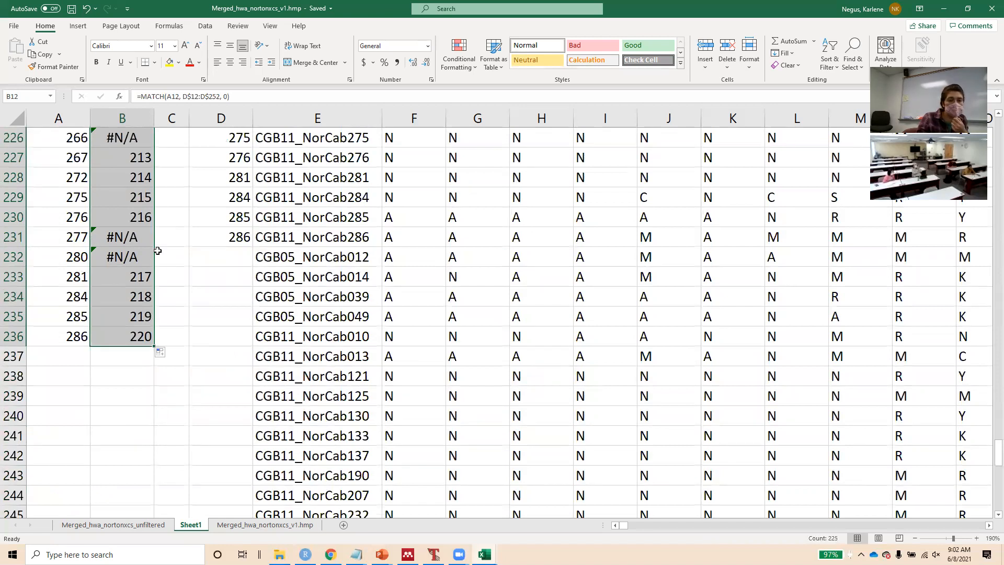
scroll(158, 250, up, 20)
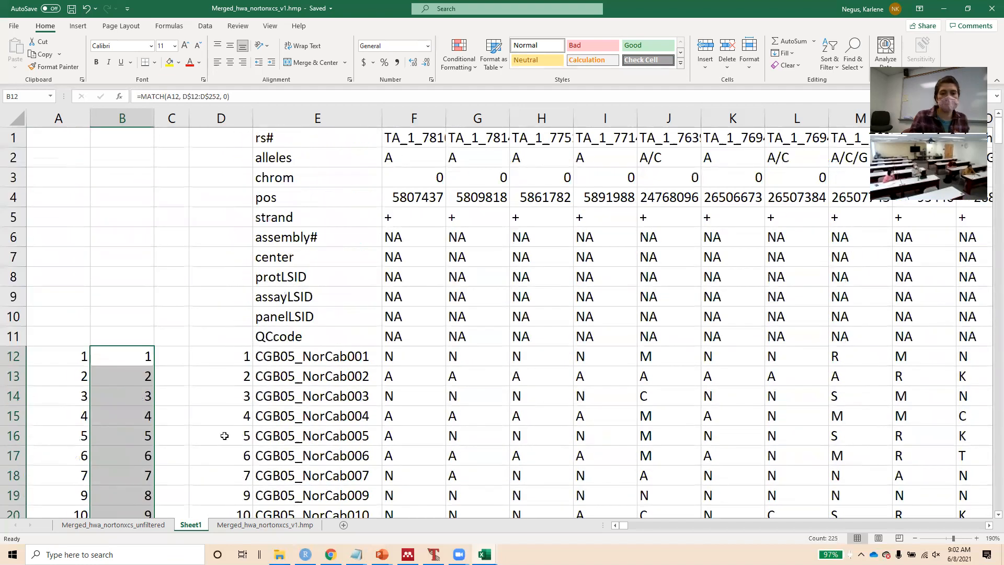
Delete helper columns A through D from Sheet1, keeping the marker and sample table
click(248, 119)
drag(4, 140, 10, 137)
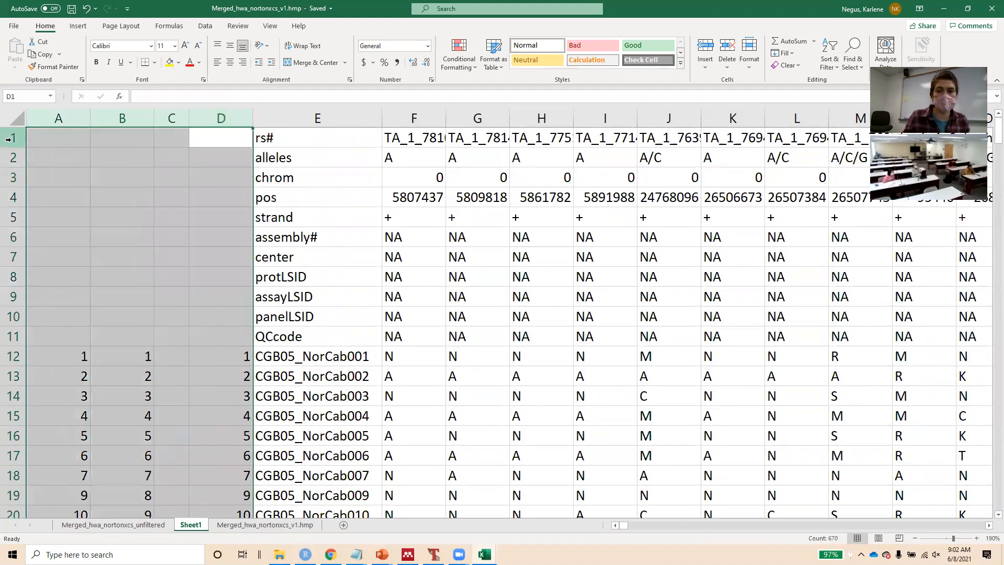
click(727, 46)
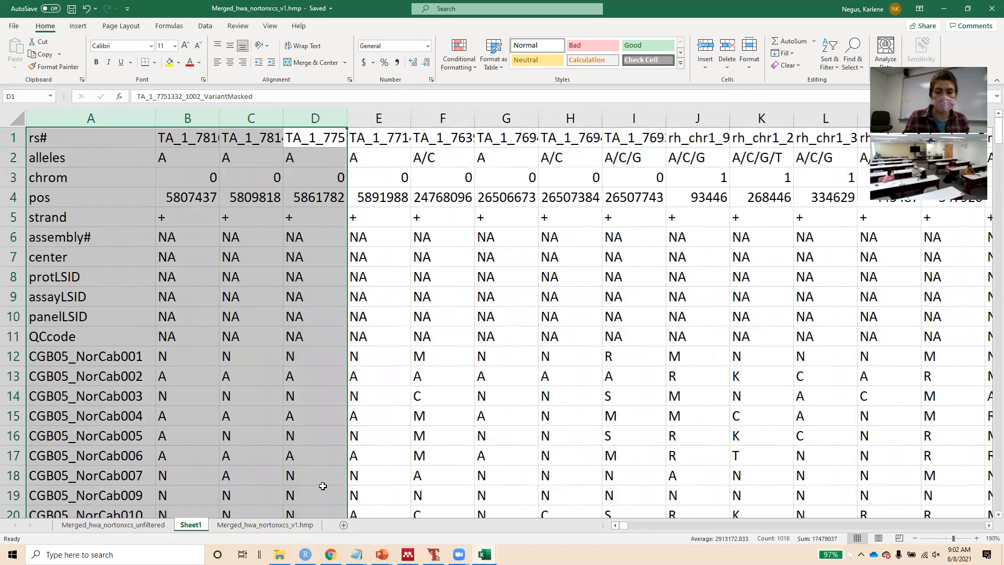
Copy the entire table from Sheet1 and paste it transposed at cell A1 of the Merged_hwa_nortonxcs_v1.hmp sheet
click(277, 525)
click(181, 174)
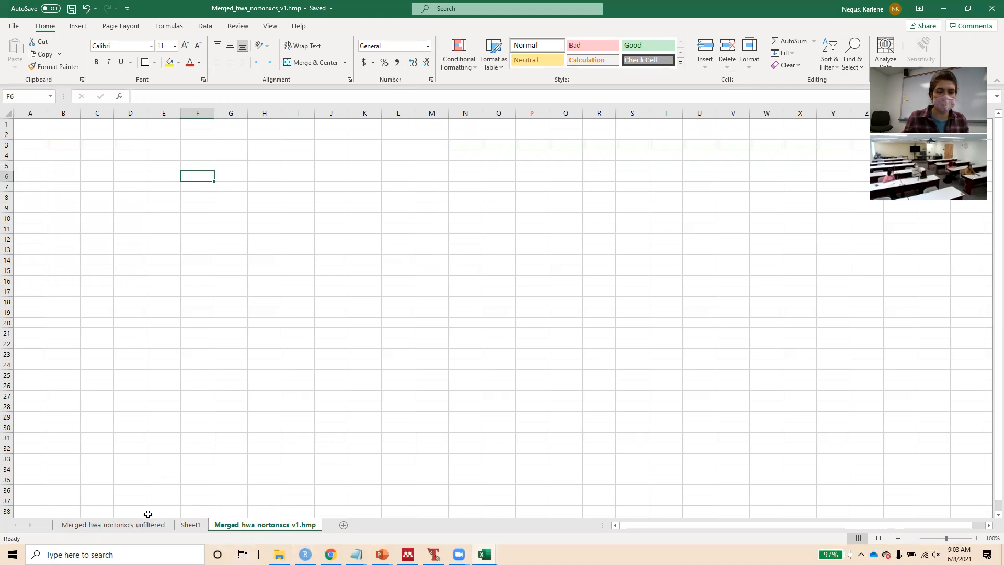
click(190, 524)
click(100, 139)
key(ctrl+shift+Right)
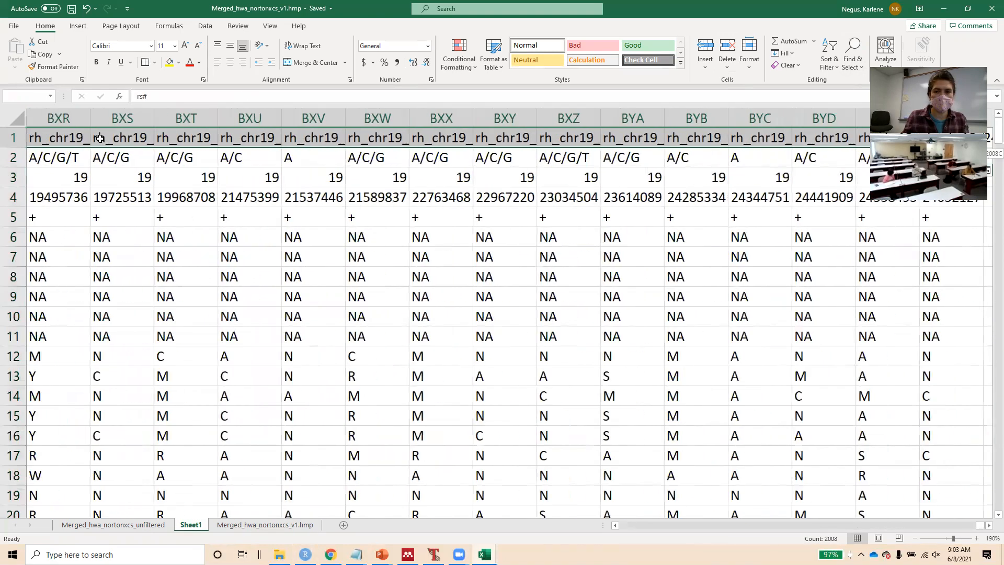
key(ctrl+shift+Down)
key(ctrl+c)
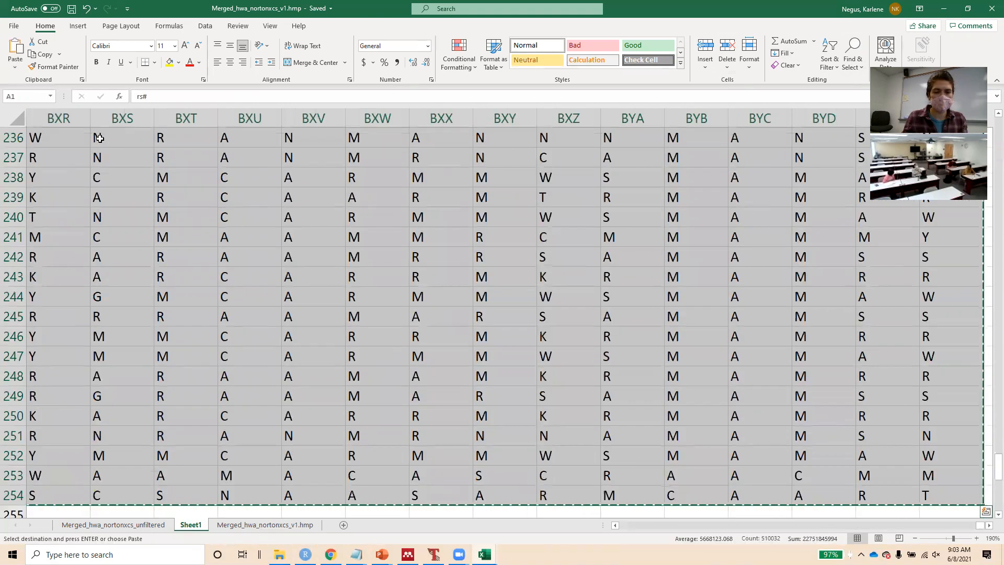
click(264, 525)
click(43, 125)
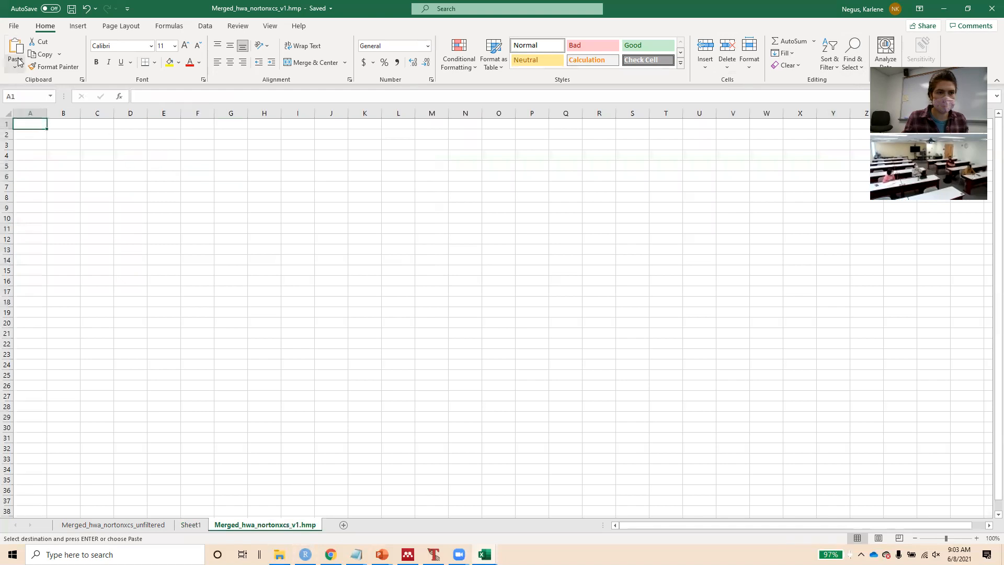
click(15, 64)
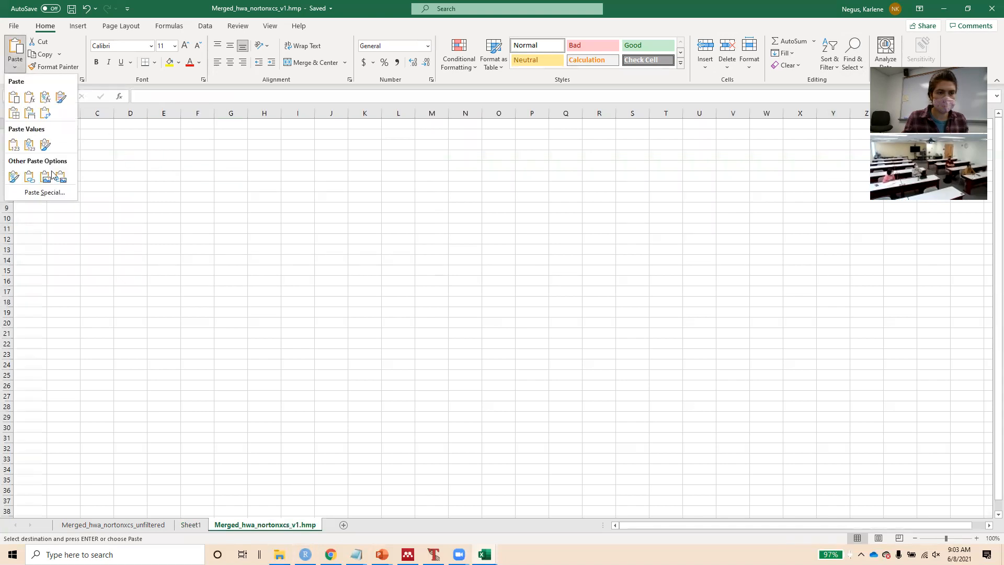
click(45, 114)
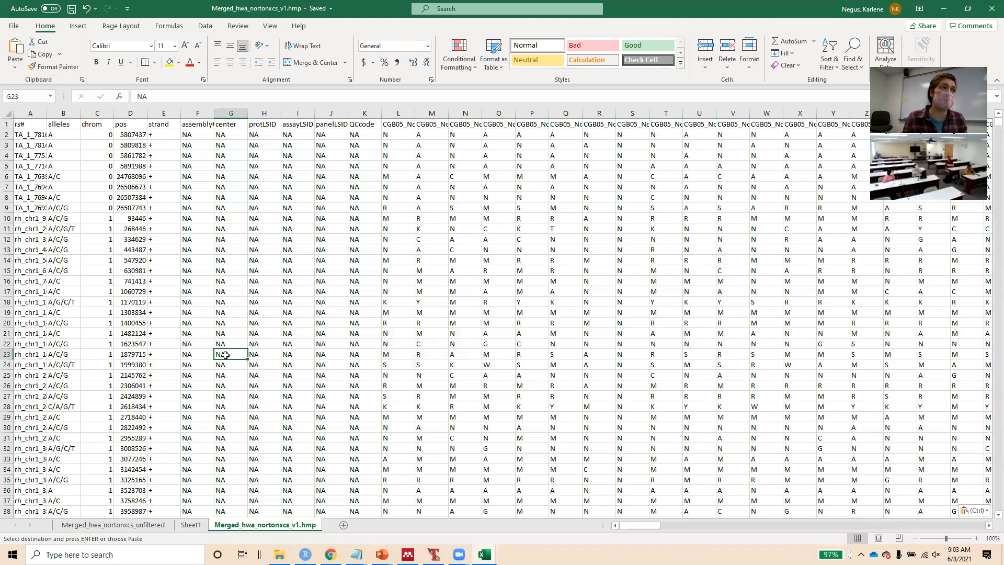
Autofit column A to show the full rs# marker names and save the file
click(144, 250)
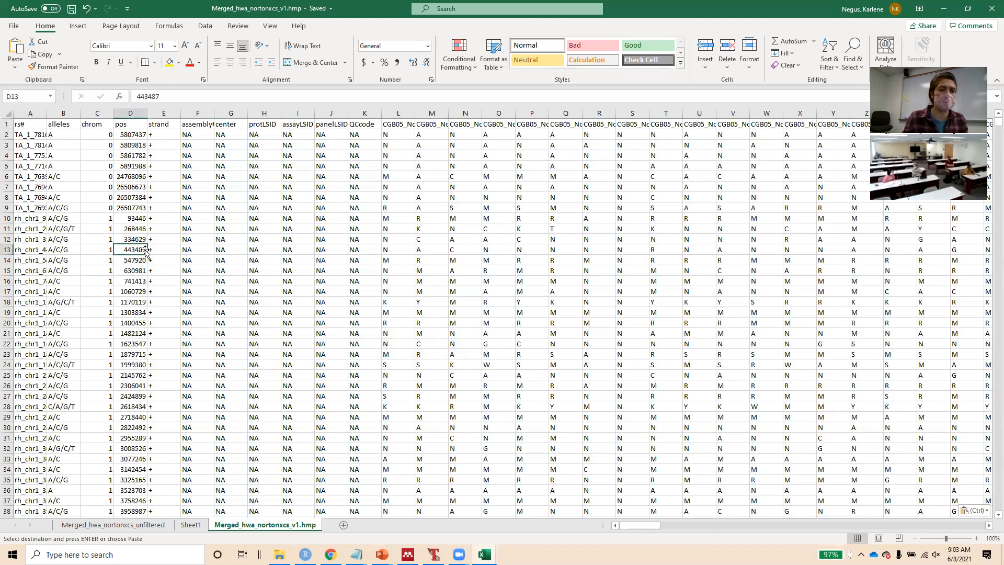
double_click(48, 114)
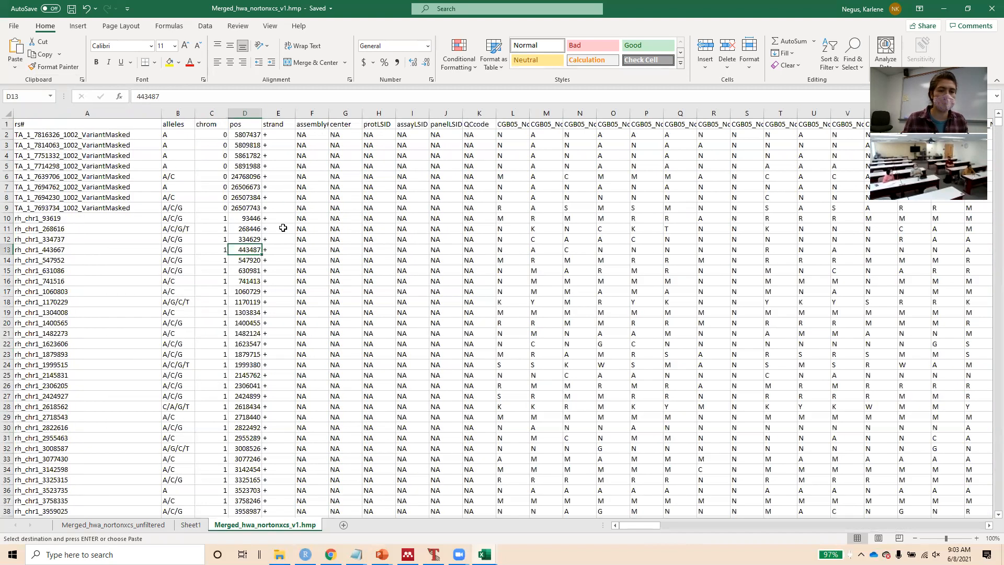
click(71, 10)
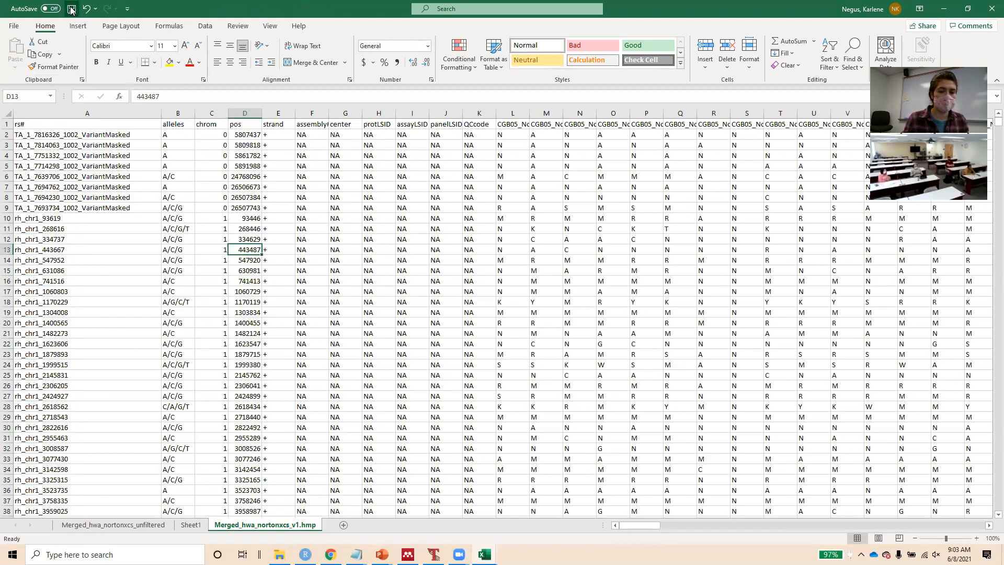
Save the active sheet as a copy named Merged_hwa_nortonxcs_v2.hmp in Text (Tab delimited) format in the Workshop June 8 folder
click(19, 28)
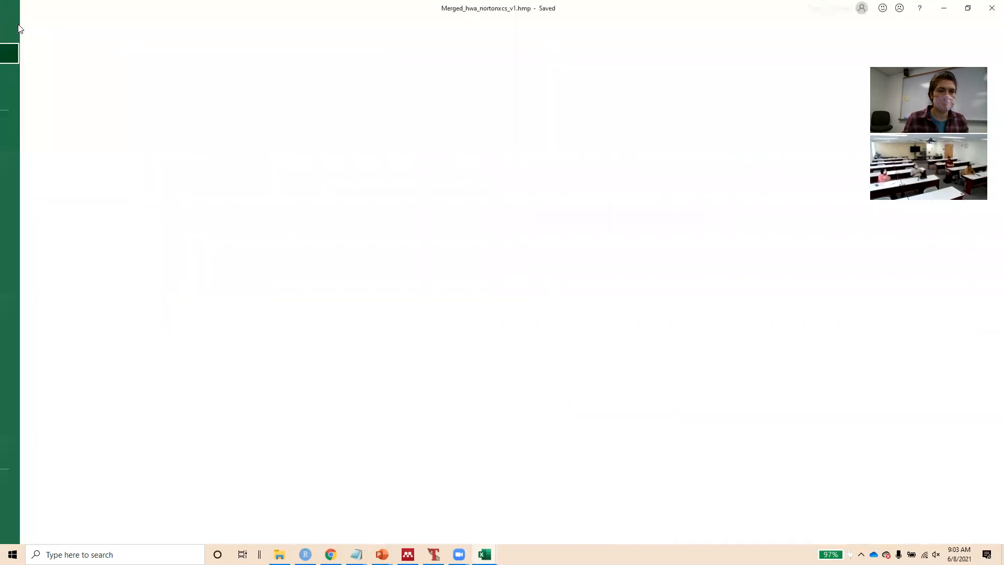
click(37, 163)
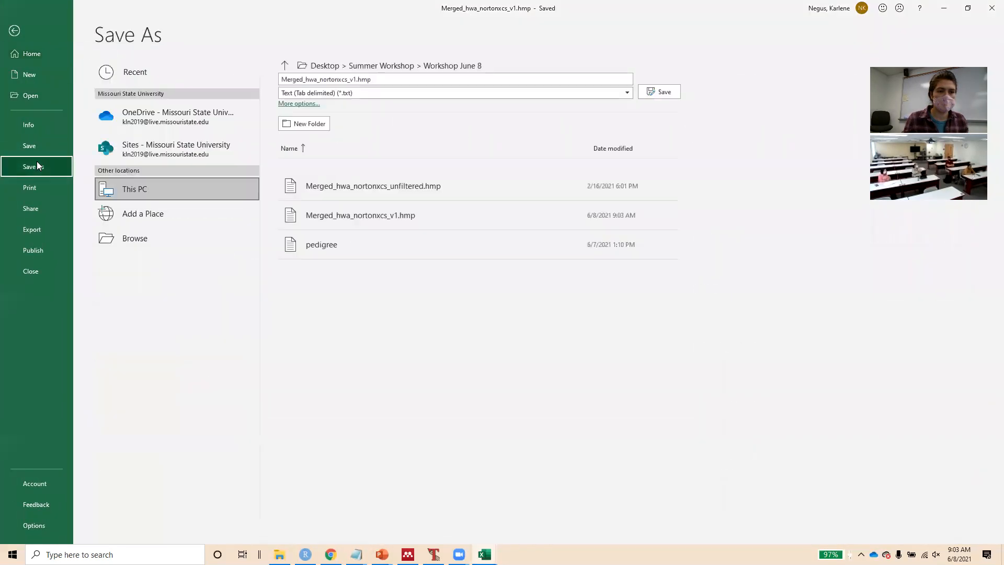
click(434, 95)
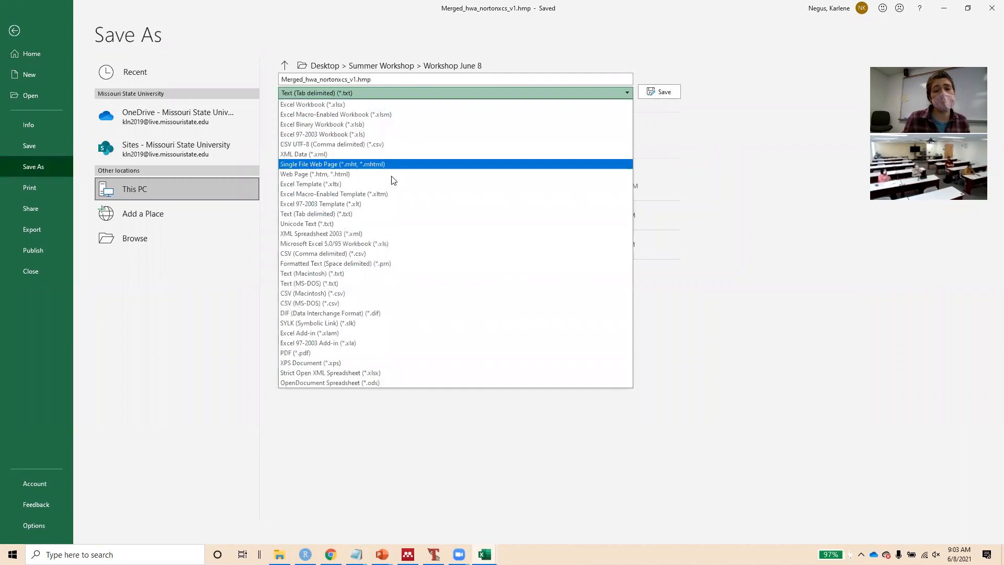
click(365, 214)
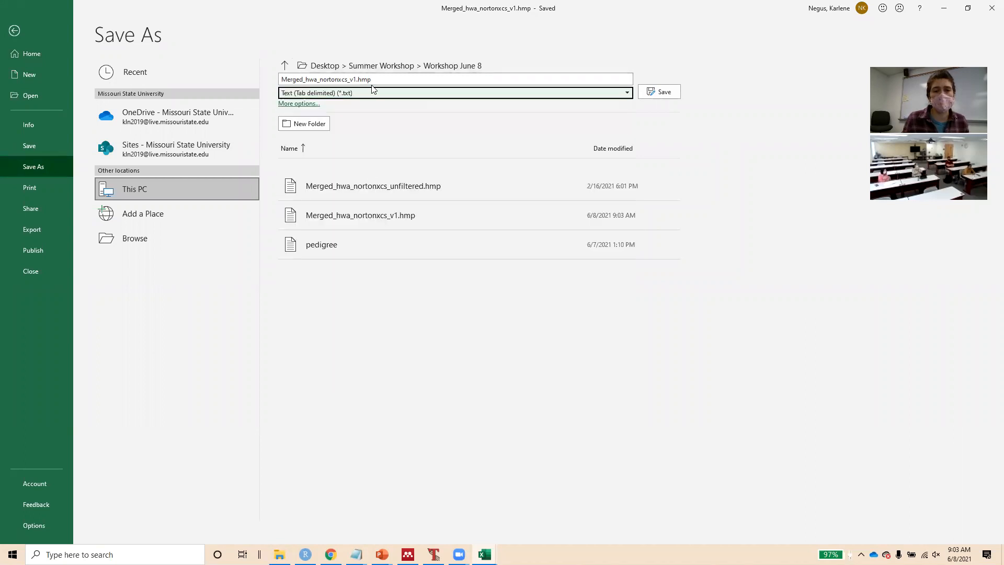
click(388, 80)
click(388, 80)
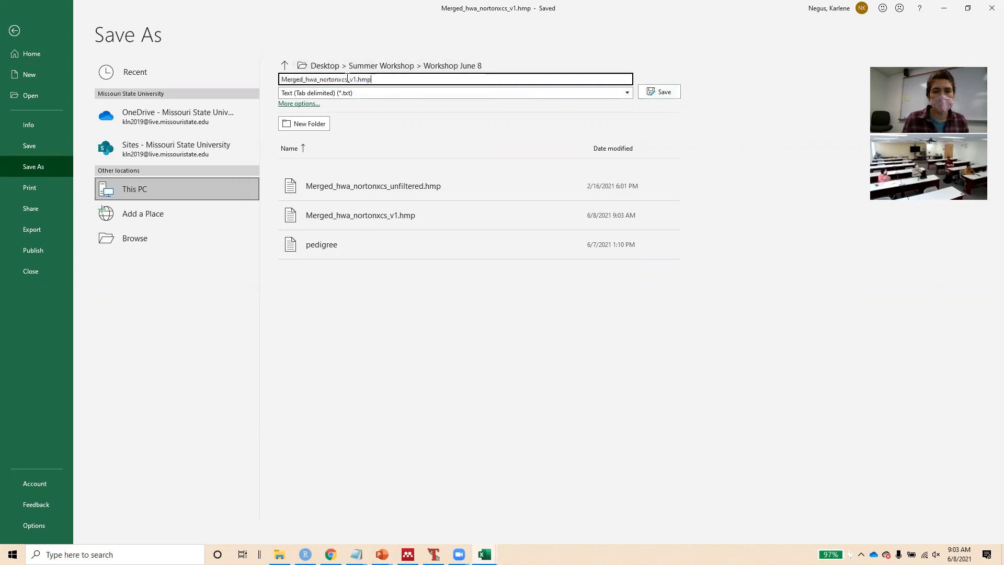
click(355, 79)
key(BackSpace)
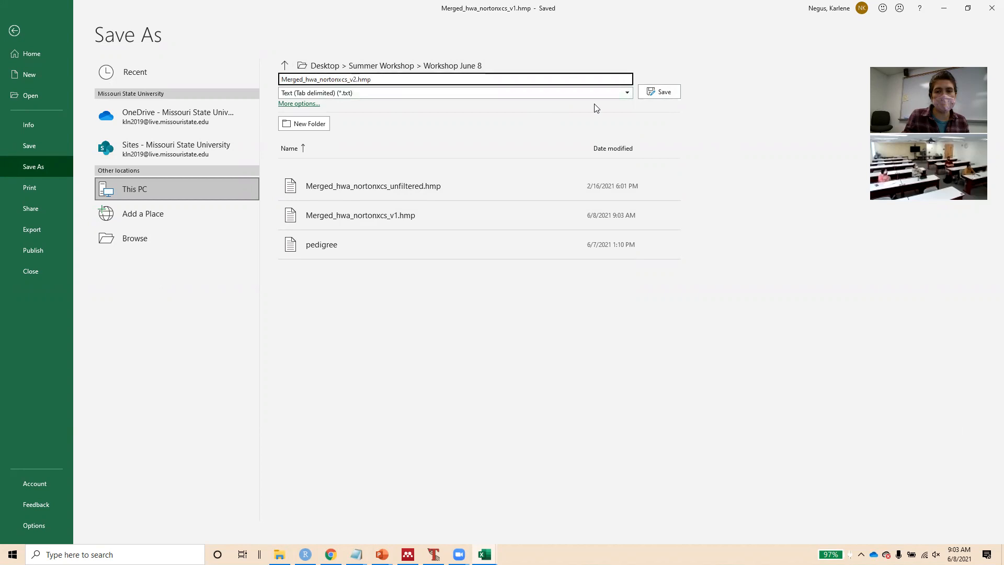
click(660, 92)
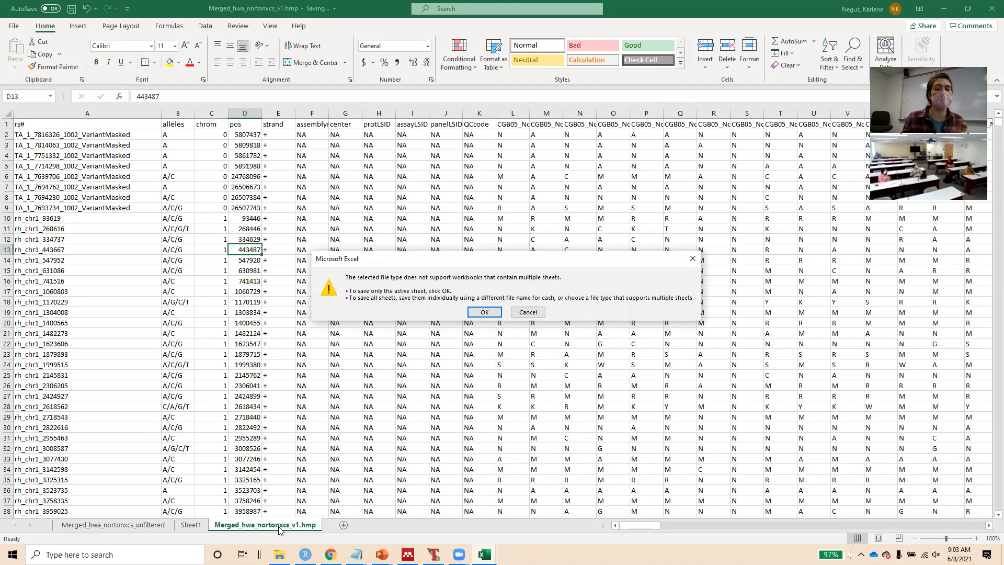
click(492, 311)
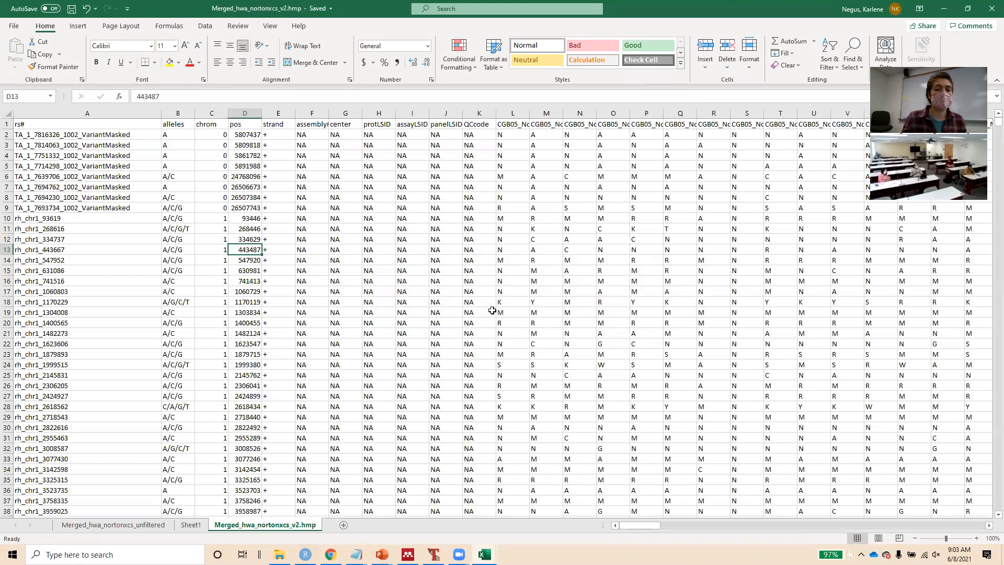
Close the saved workbook and reopen Merged_hwa_nortonxcs_v2.hmp, importing it as delimited text with tab as the delimiter
click(990, 5)
click(489, 292)
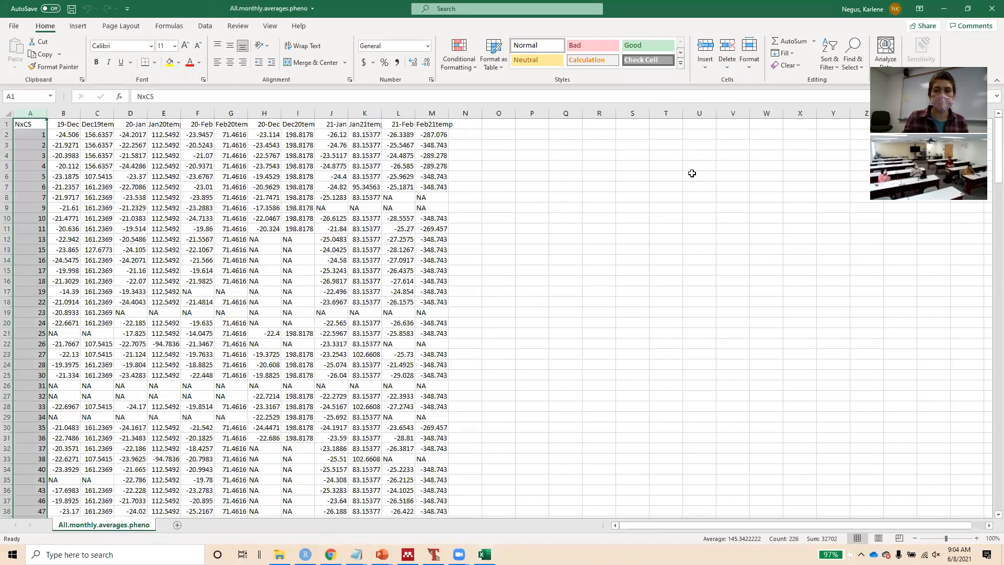
click(14, 25)
click(34, 92)
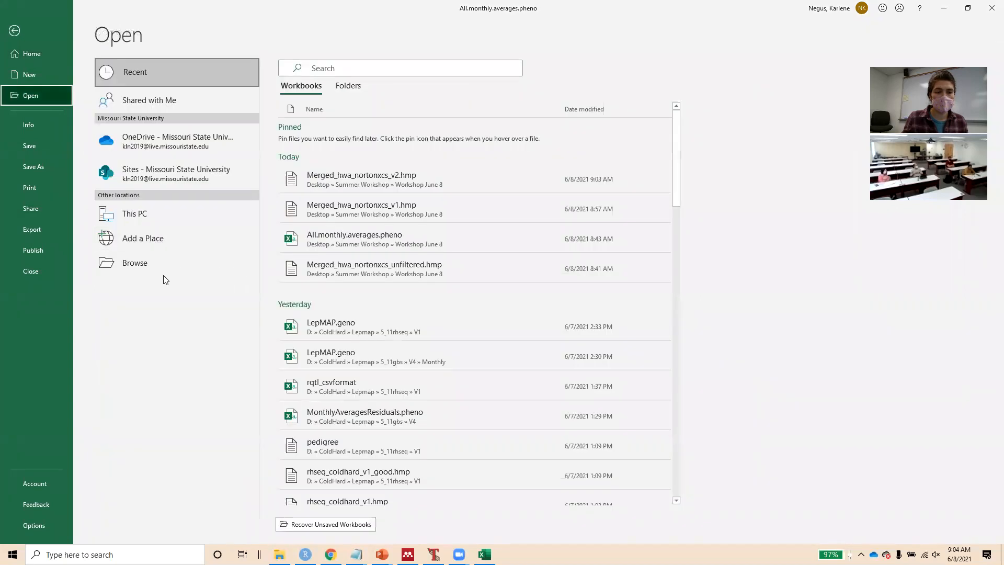
click(350, 180)
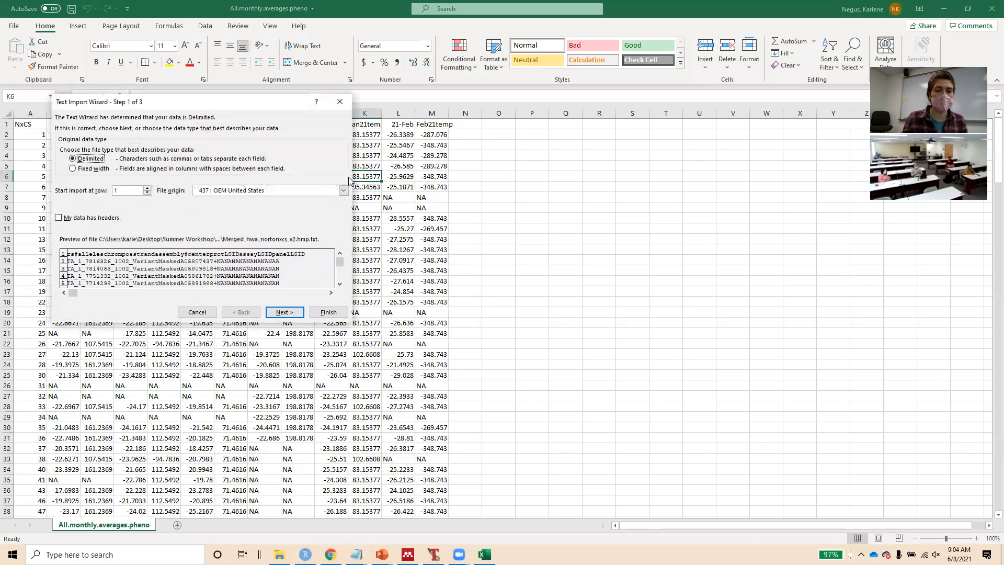
click(282, 311)
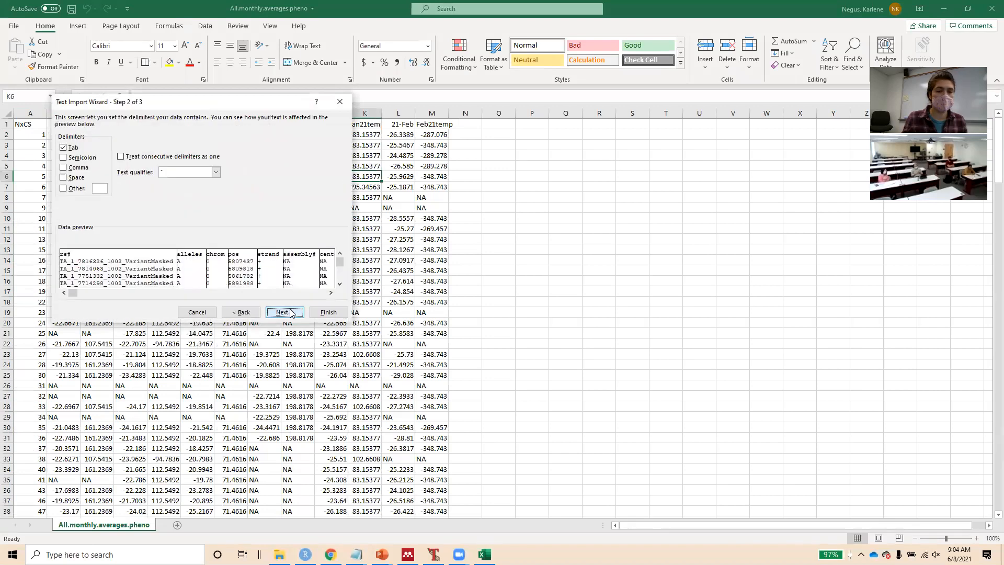
click(326, 313)
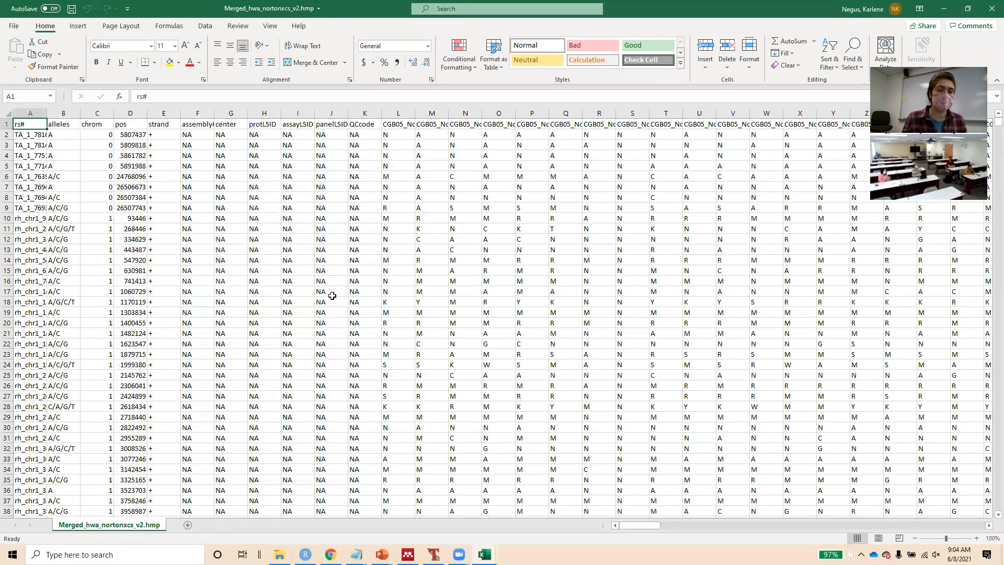
Look over the reopened v2 genotype table and close both it and the All.monthly.averages.pheno workbook
scroll(332, 296, down, 1)
scroll(333, 296, down, 2)
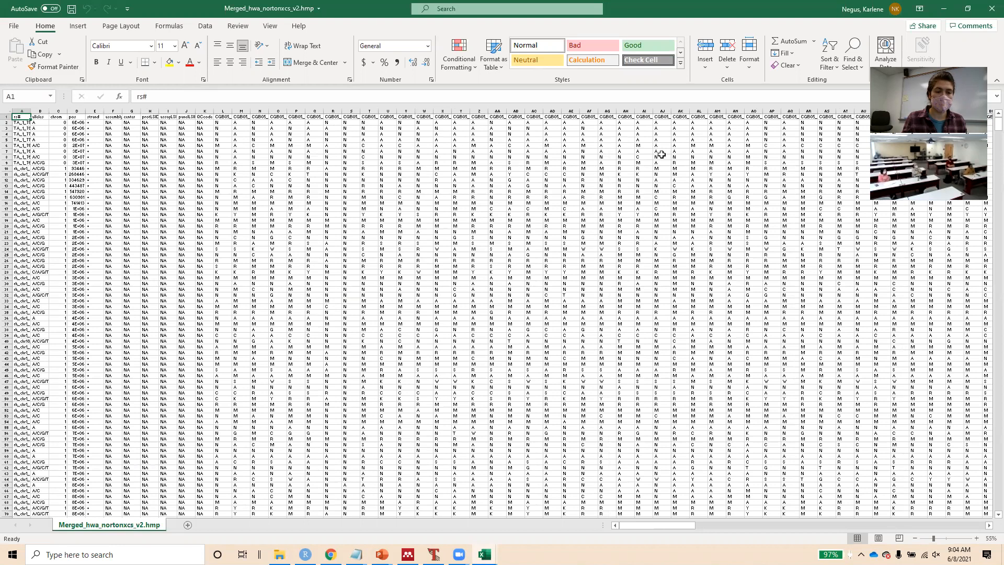
scroll(634, 230, up, 3)
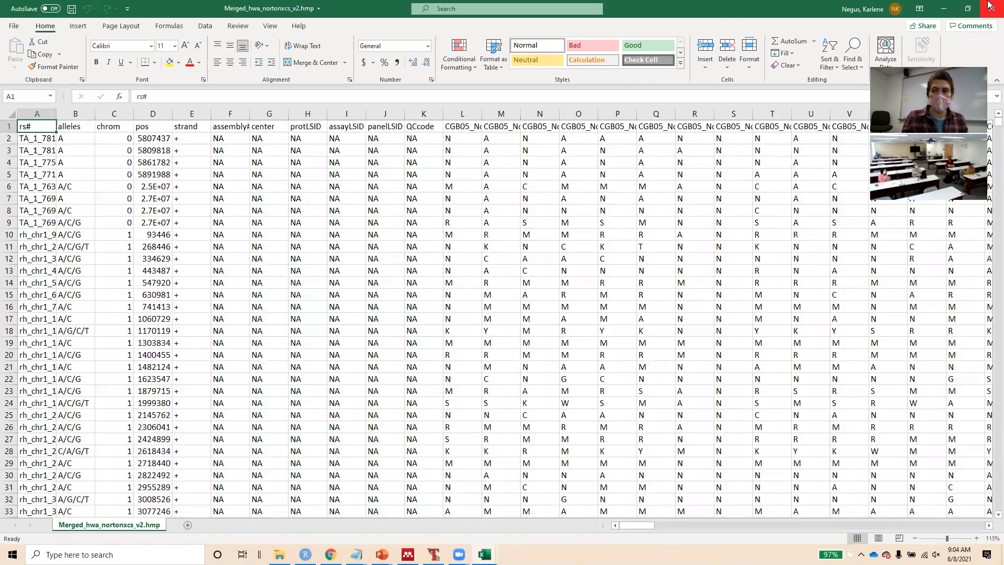
click(990, 6)
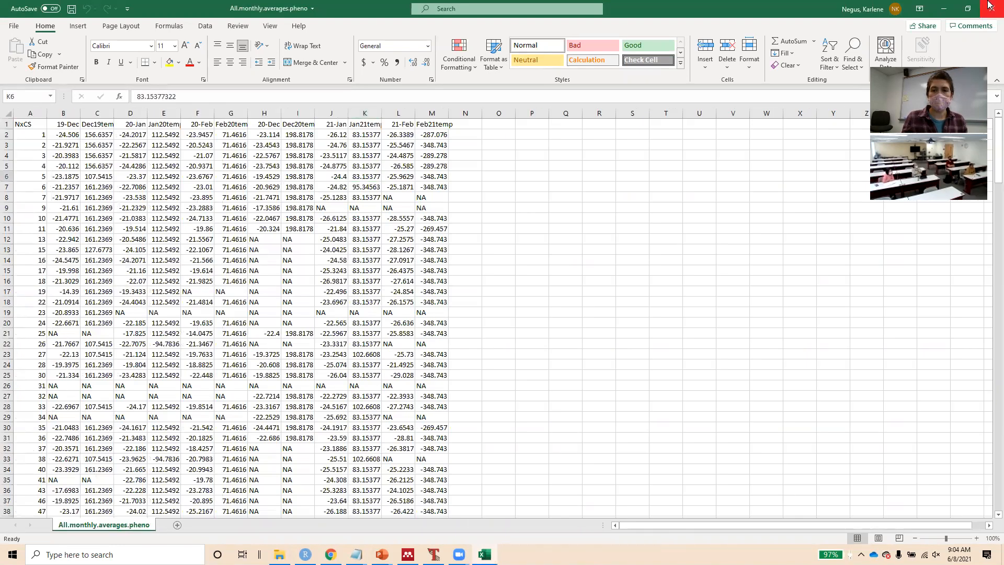
click(991, 5)
Switch to the PowerPoint presentation, start the slide show from the current slide and advance to the Using Tassel slide
click(680, 26)
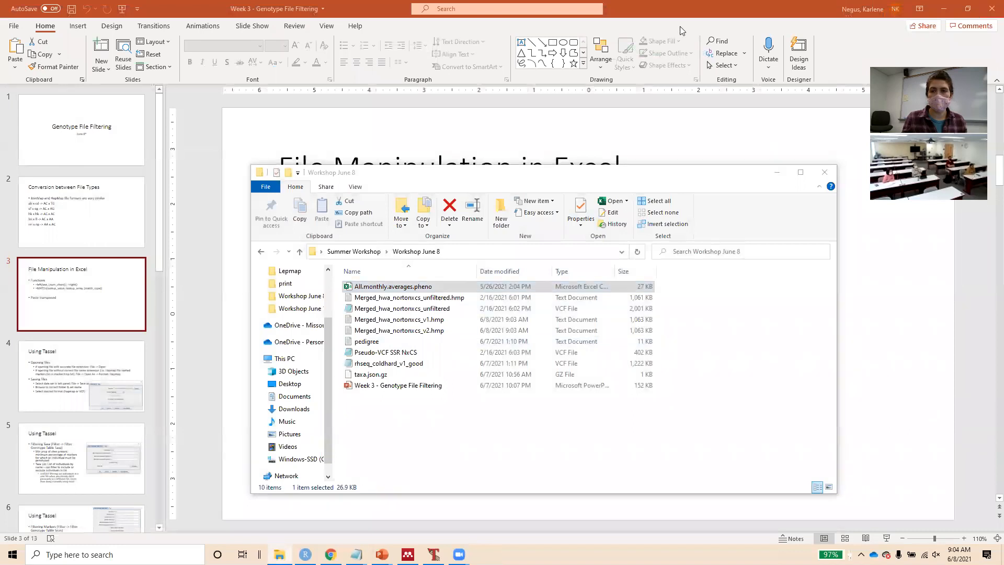
click(885, 537)
click(498, 466)
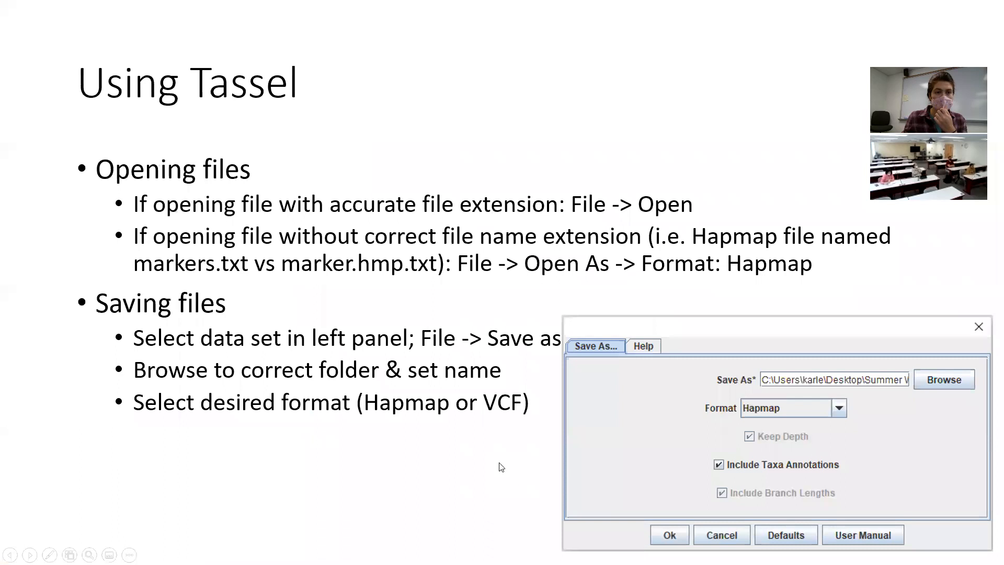
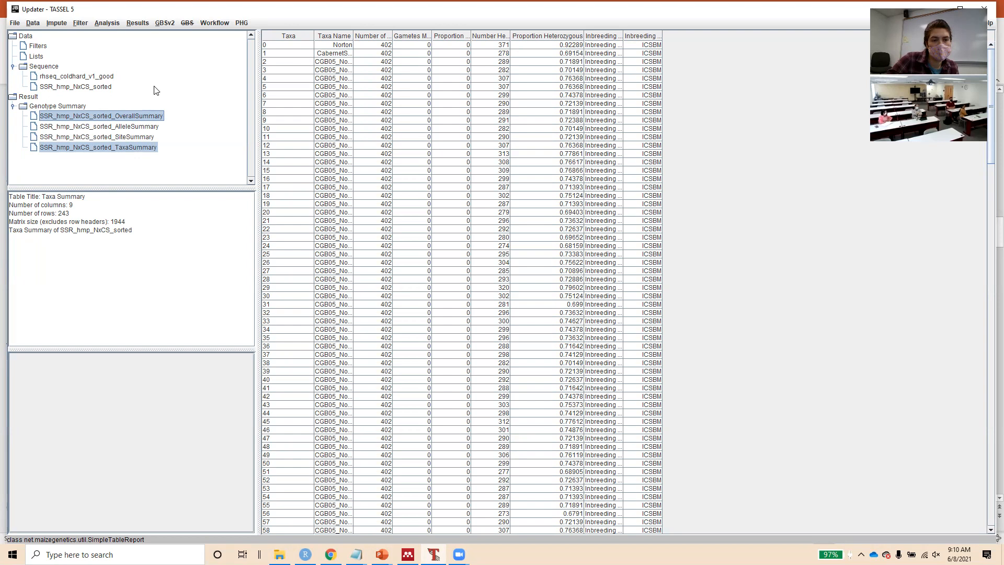
Delete all four SSR_hmp_NxCS_sorted summary tables from the Genotype Summary results
ctrl+click(135, 134)
key(Delete)
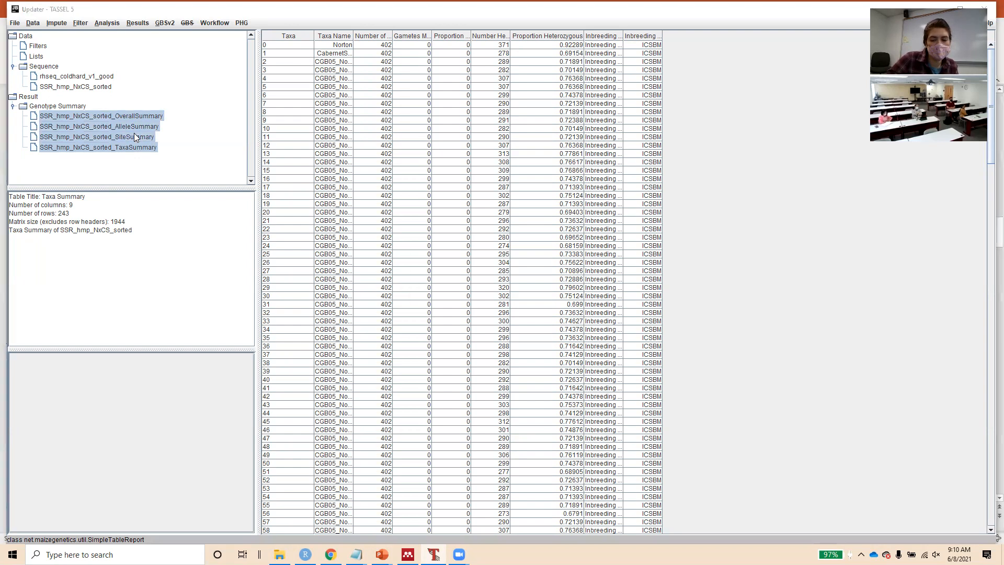
key(Return)
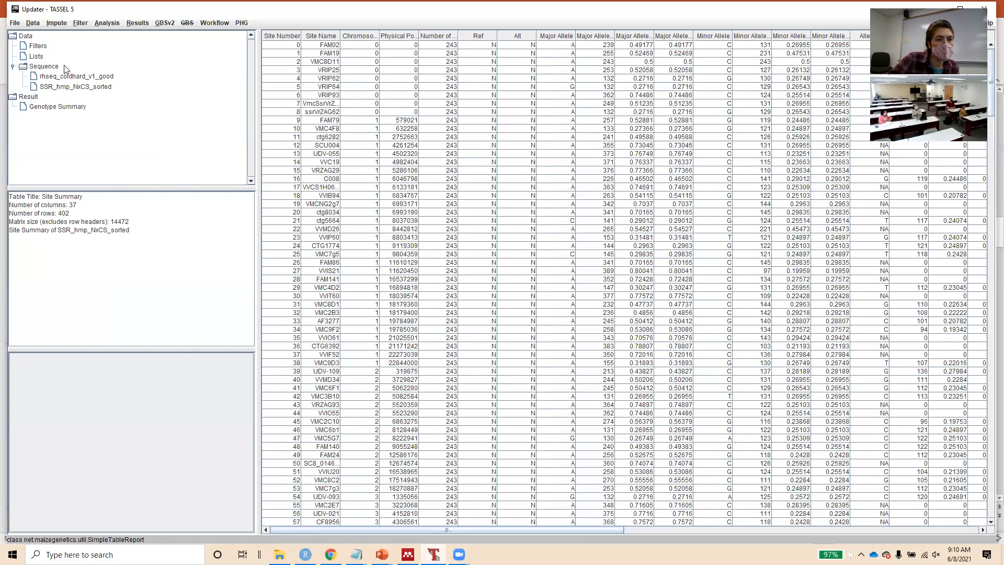
Open Merged_hwa_nortonxcs_unfiltered.hmp.txt from the Workshop June 8 folder inside Summer Workshop on the Desktop
click(14, 23)
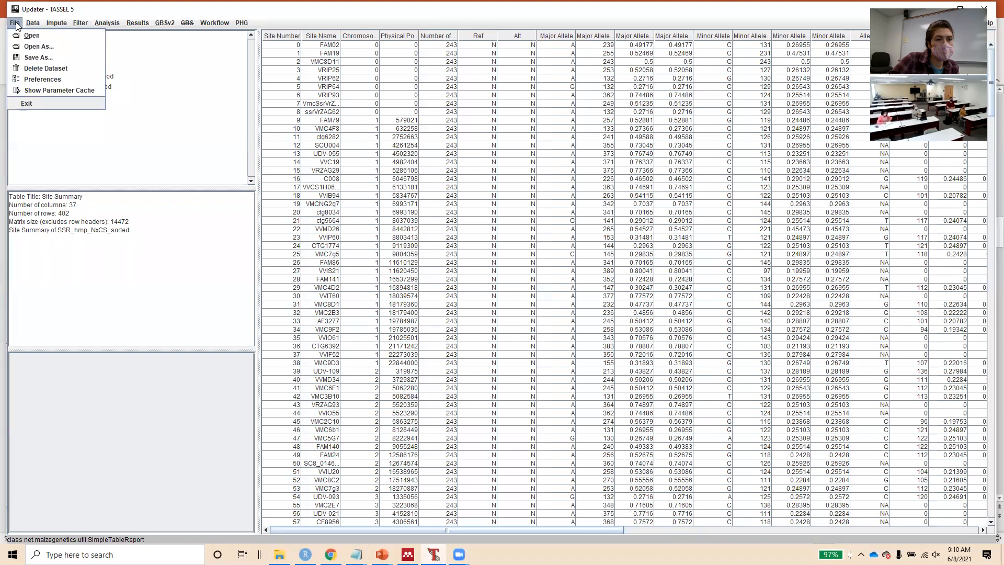
click(24, 36)
click(562, 208)
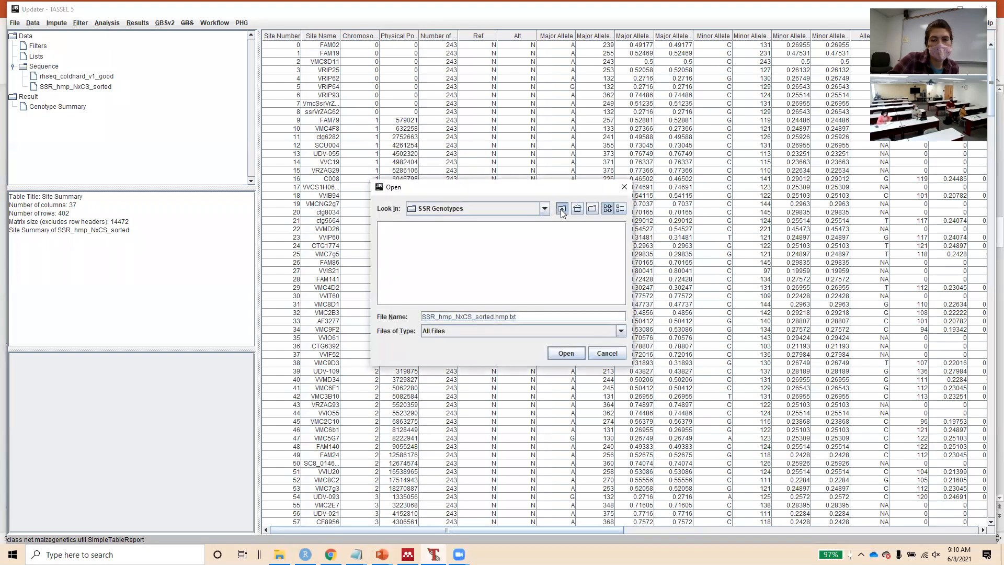
click(561, 209)
double_click(396, 227)
double_click(518, 229)
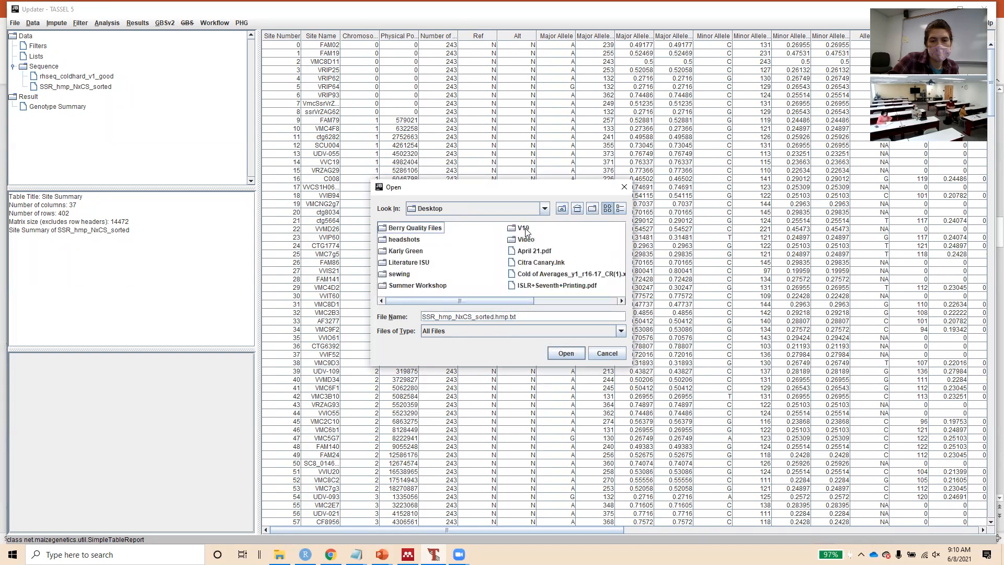
double_click(432, 285)
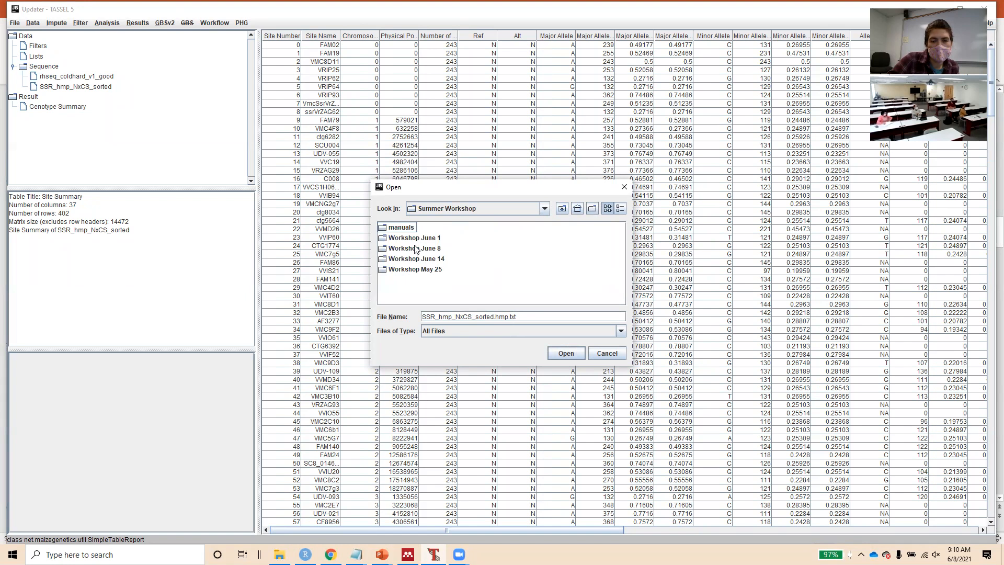
double_click(416, 248)
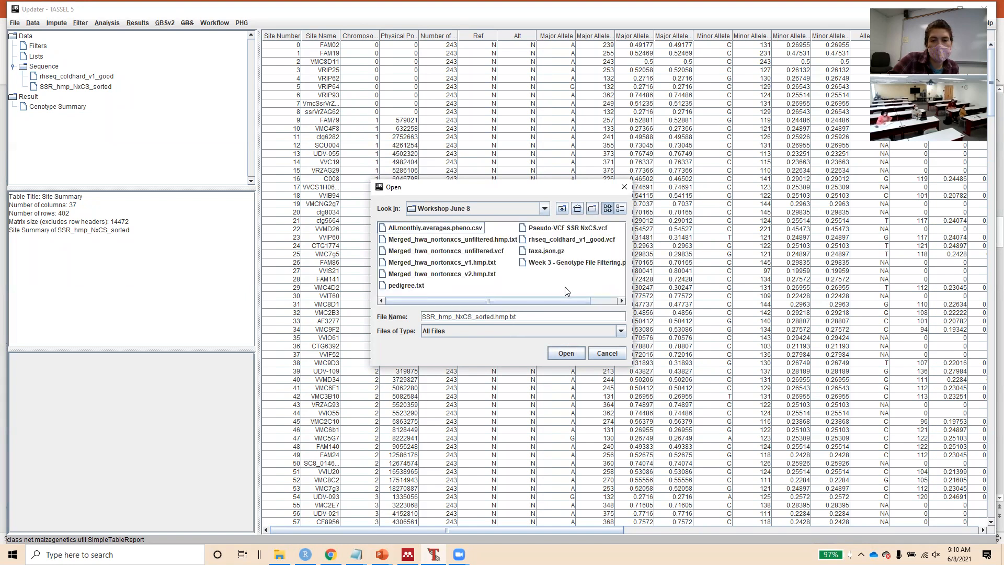
click(414, 241)
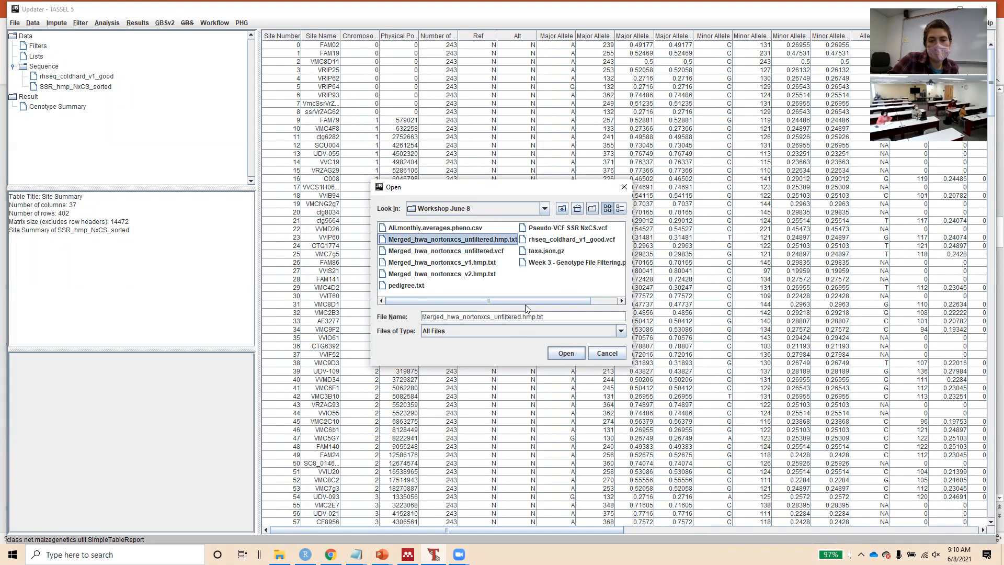
click(565, 351)
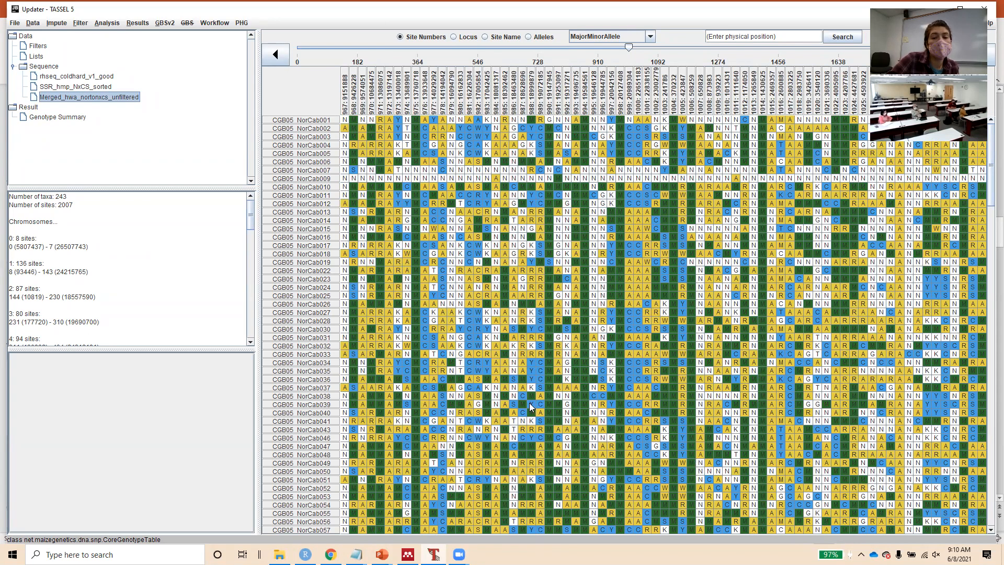
Open Merged_hwa_nortonxcs_v2.hmp.txt and compare its genotype table with the unfiltered dataset
click(14, 23)
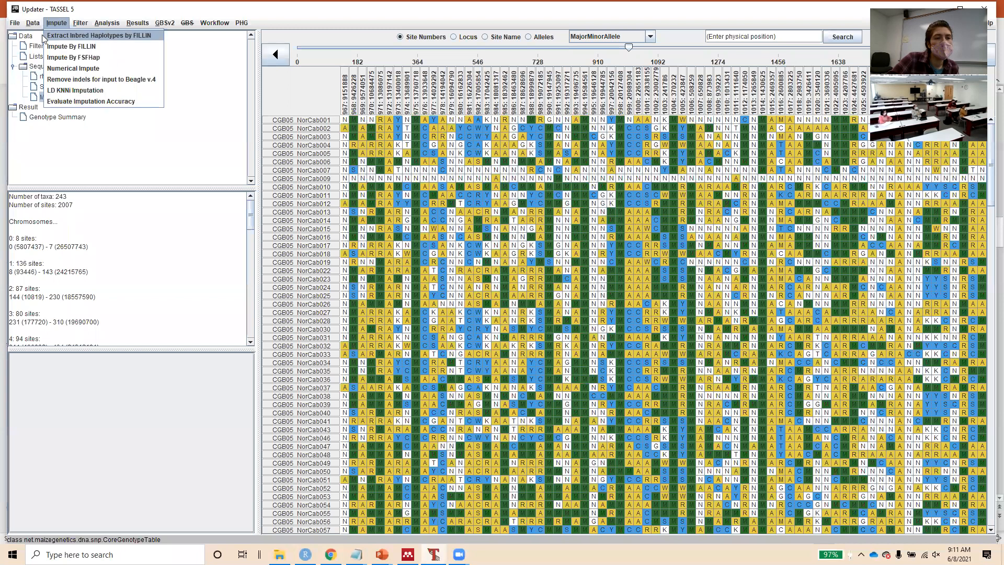
click(17, 36)
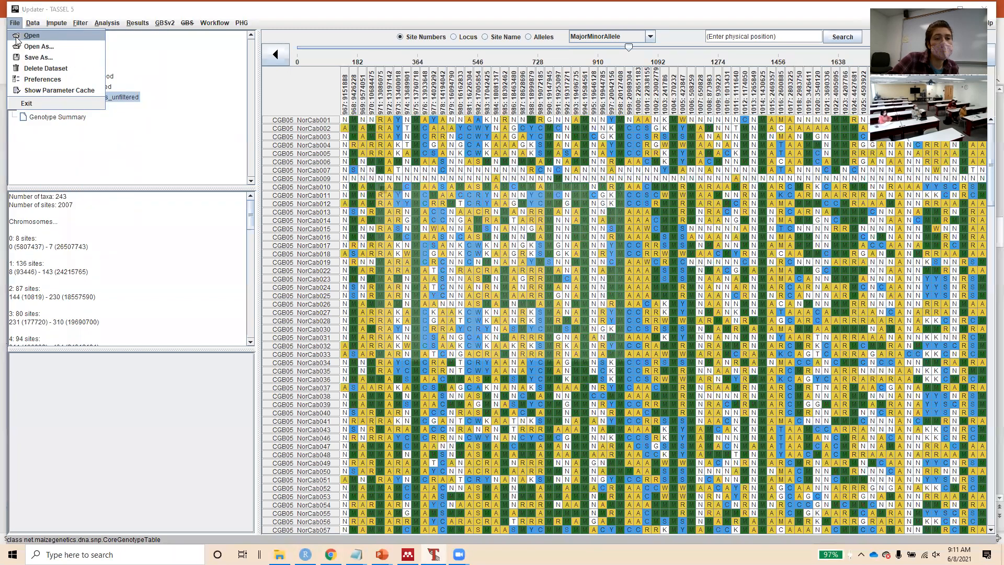
click(477, 275)
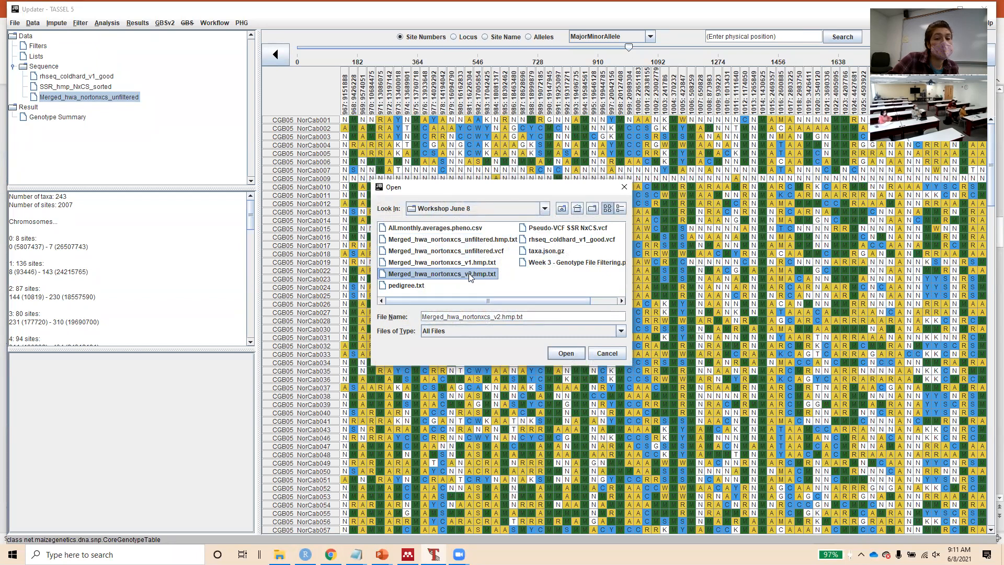
click(565, 353)
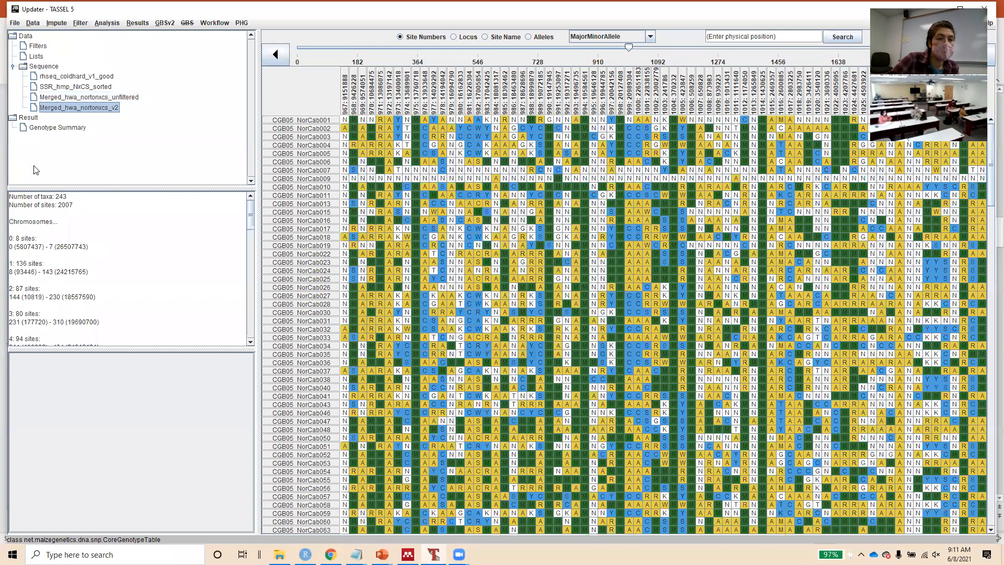
click(70, 97)
click(70, 109)
click(78, 98)
click(76, 108)
Open Merged_hwa_nortonxcs_v1.hmp.txt from the Workshop June 8 folder as another sequence dataset
click(15, 23)
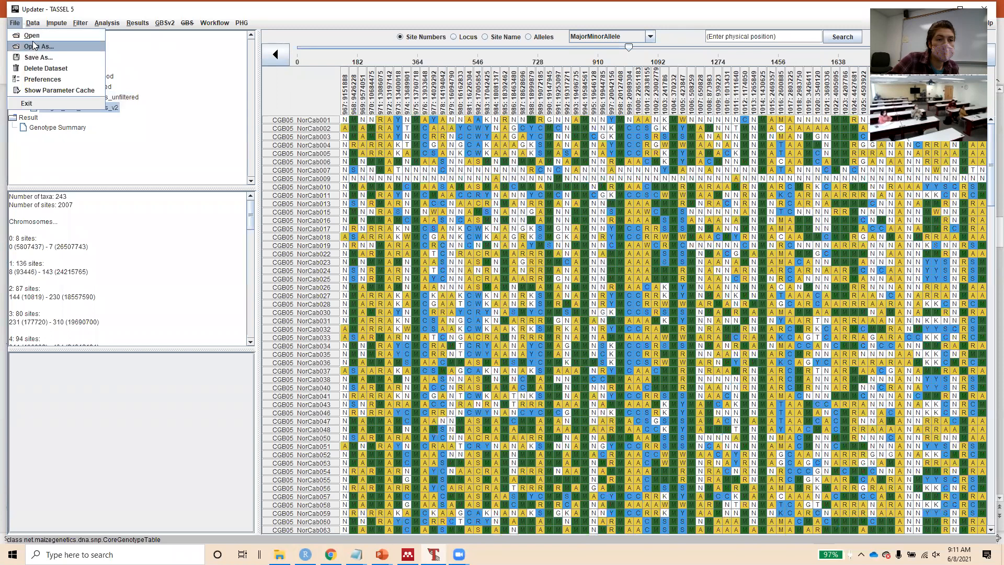
click(31, 36)
click(454, 266)
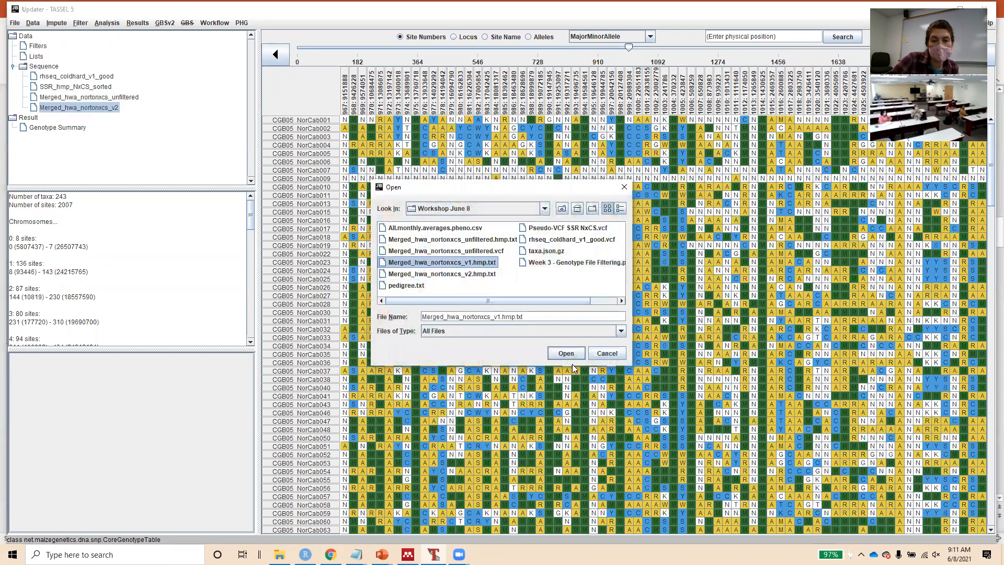
click(571, 354)
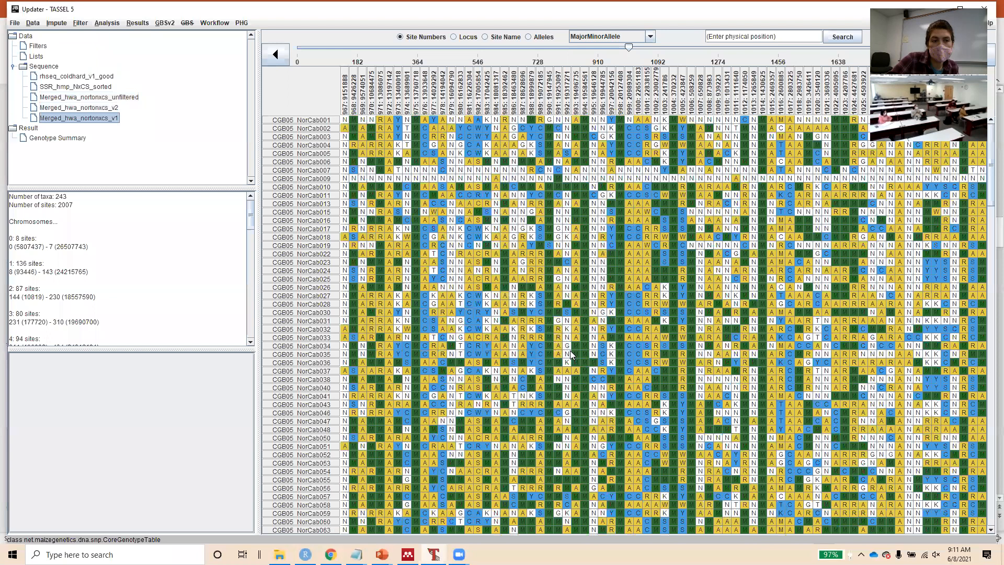
Compare the v2, unfiltered and v1 merged datasets and check which files the Workshop June 8 folder contains
click(103, 106)
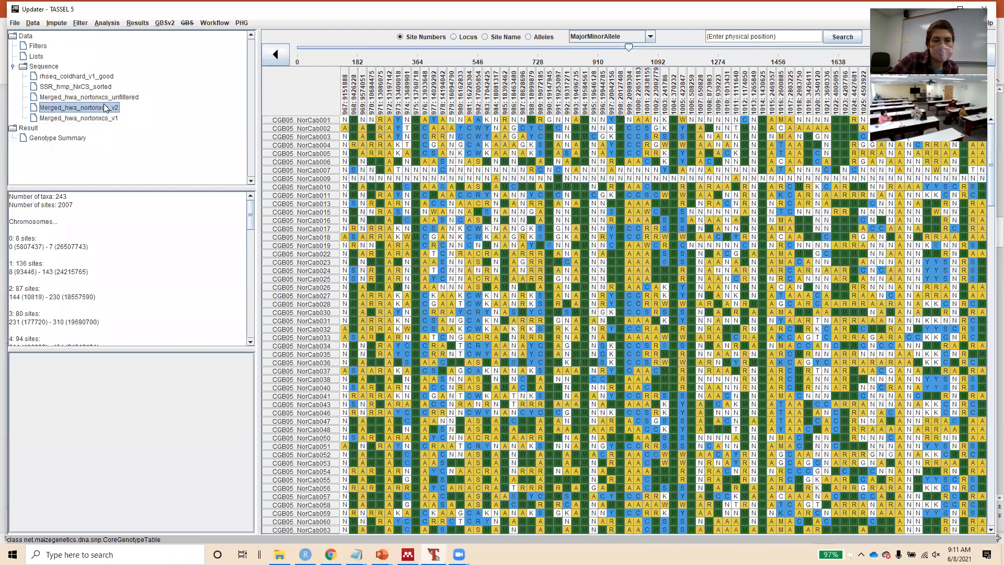
click(105, 97)
click(102, 117)
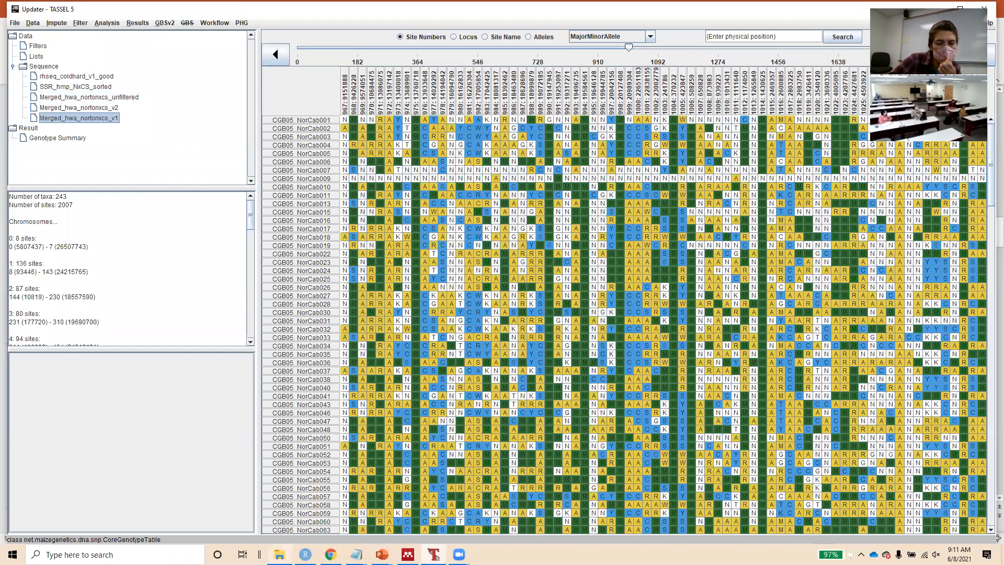
click(279, 555)
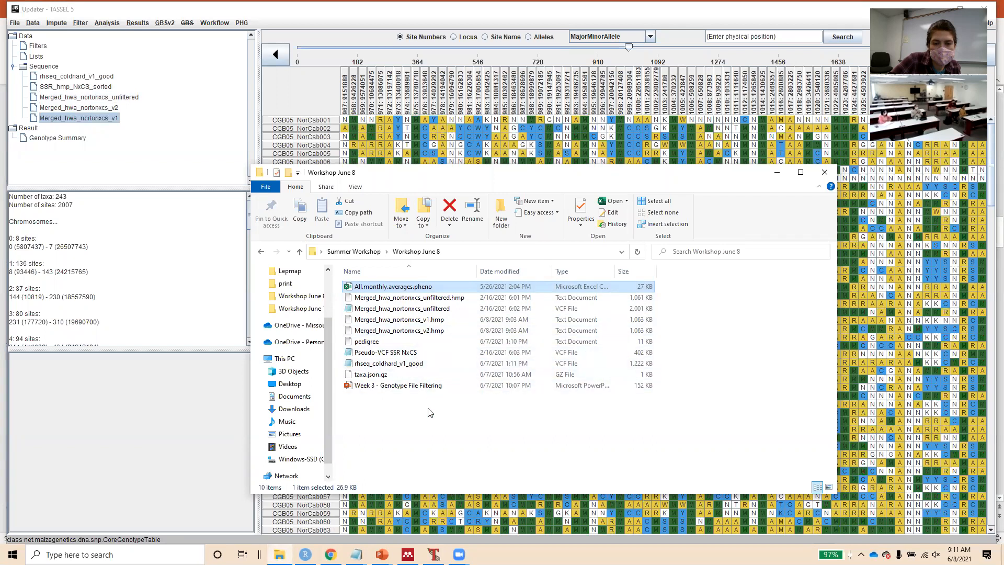
click(777, 172)
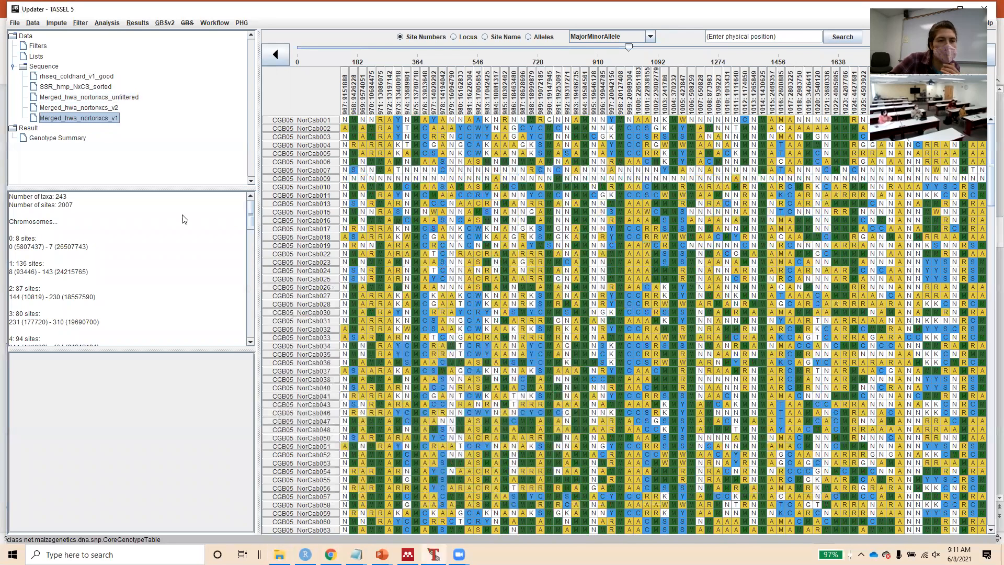
Open rhseq_coldhard_v1_good.vcf from the Workshop June 8 folder as another sequence dataset
click(15, 24)
click(20, 36)
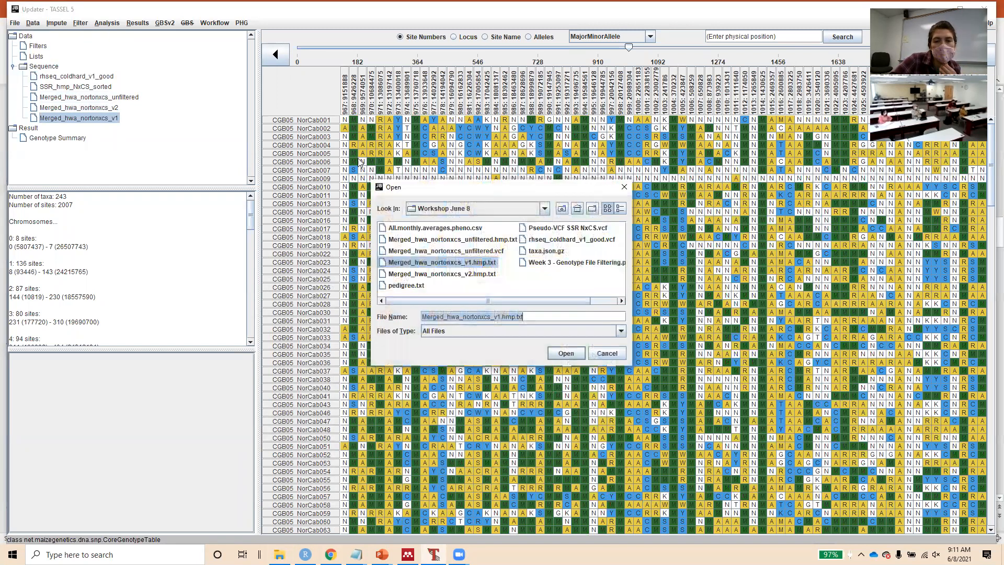
click(587, 240)
click(559, 352)
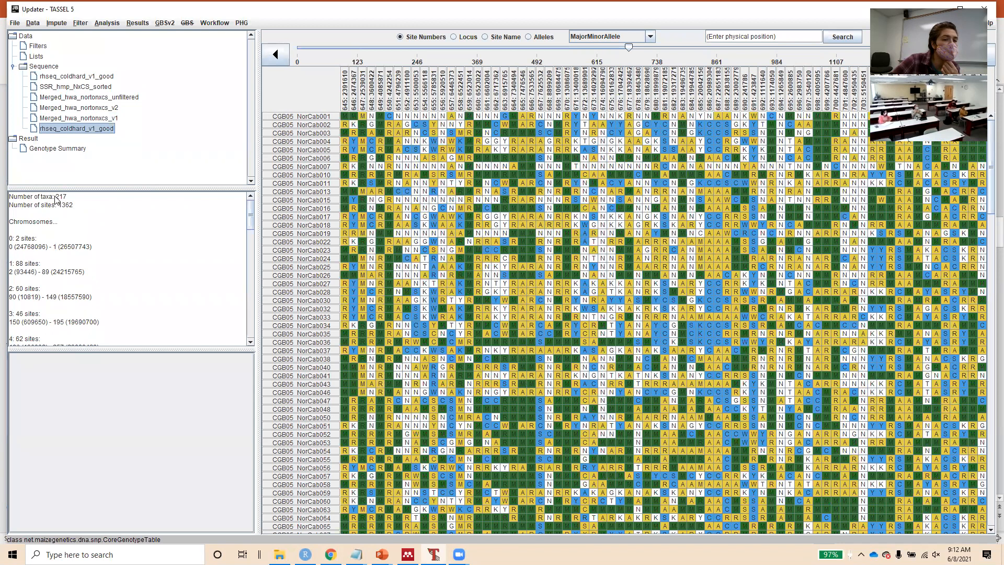
Delete the Merged_hwa_nortonxcs_v2 and Merged_hwa_nortonxcs_v1 datasets from the Sequence data
click(104, 108)
click(100, 117)
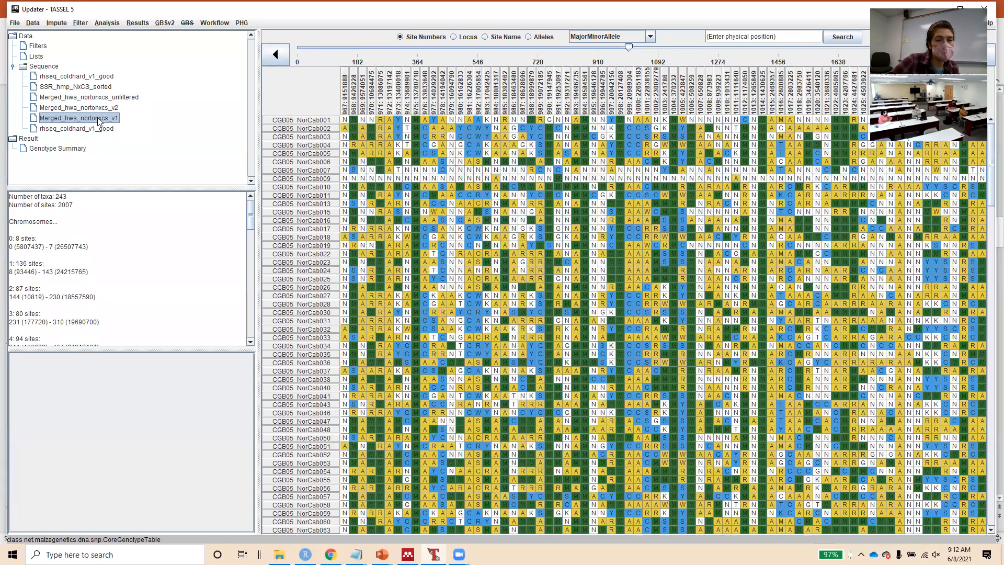
key(Delete)
key(Return)
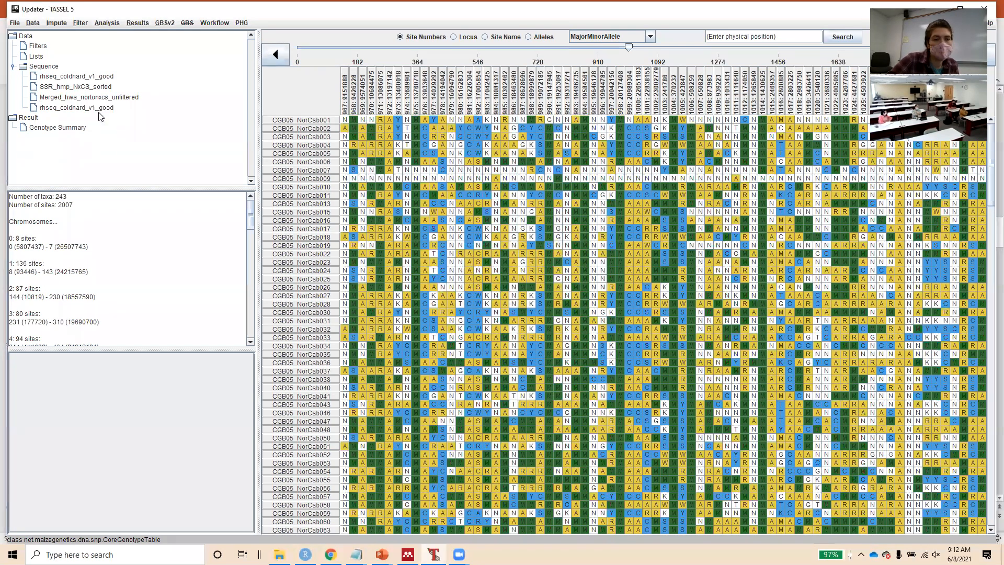
Get the taxa list from the newly loaded rhseq_coldhard_v1_good dataset and widen its Taxa column to read the full names
click(107, 102)
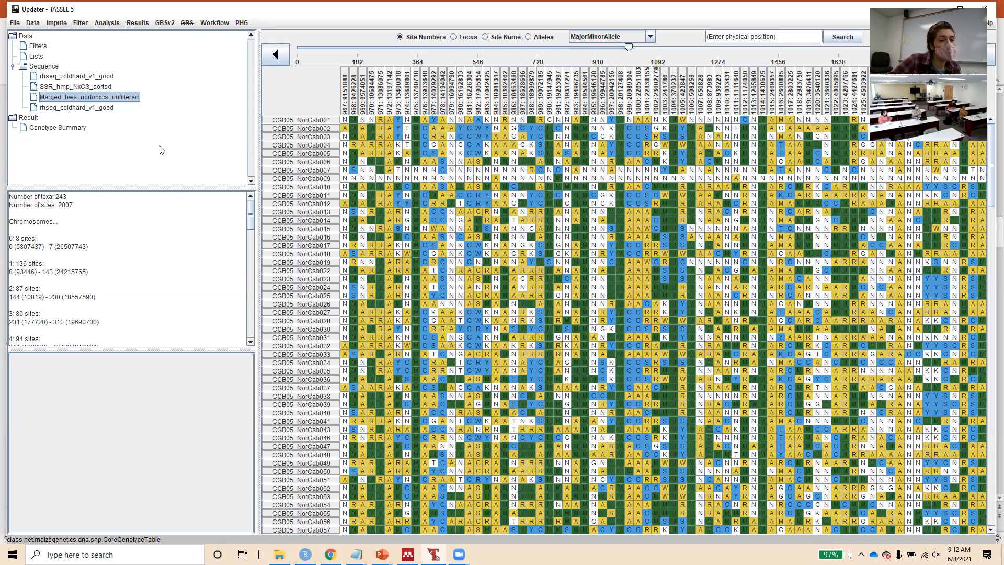
click(78, 108)
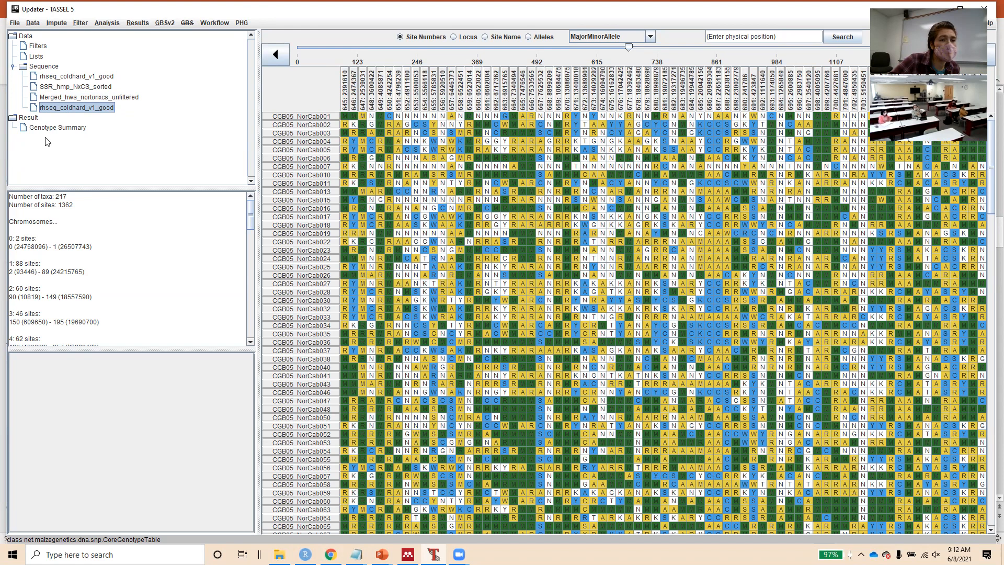
click(32, 23)
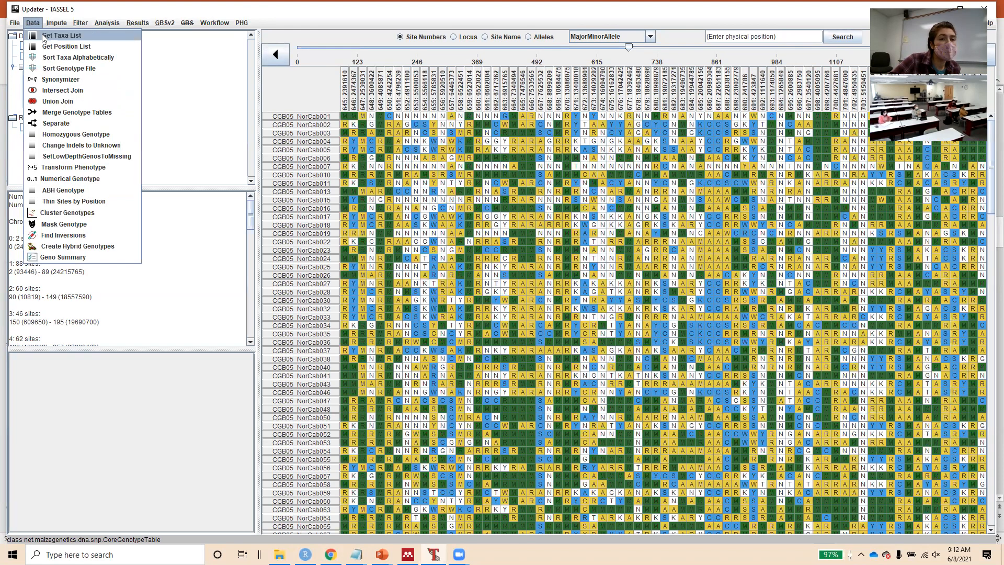
click(45, 37)
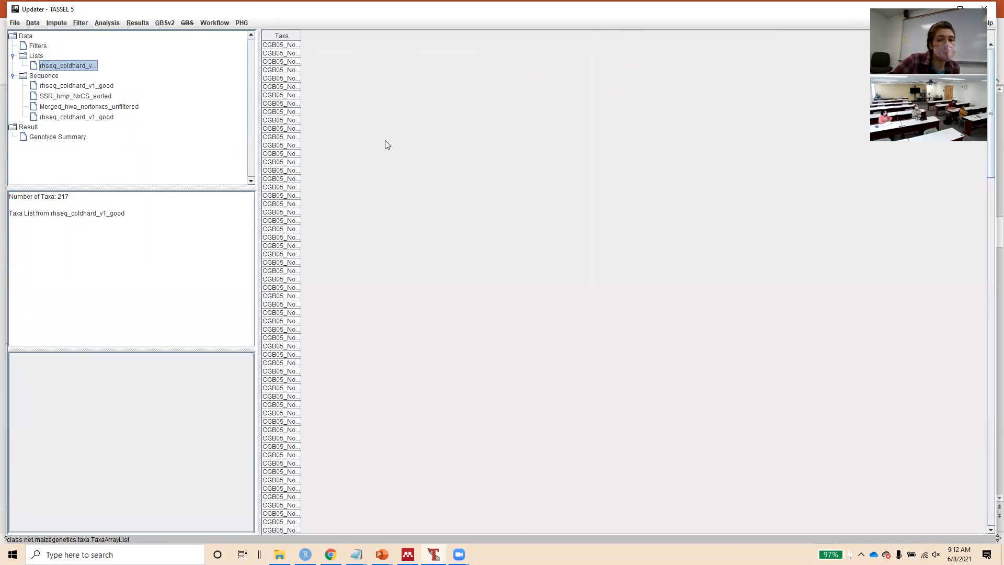
drag(300, 37, 399, 49)
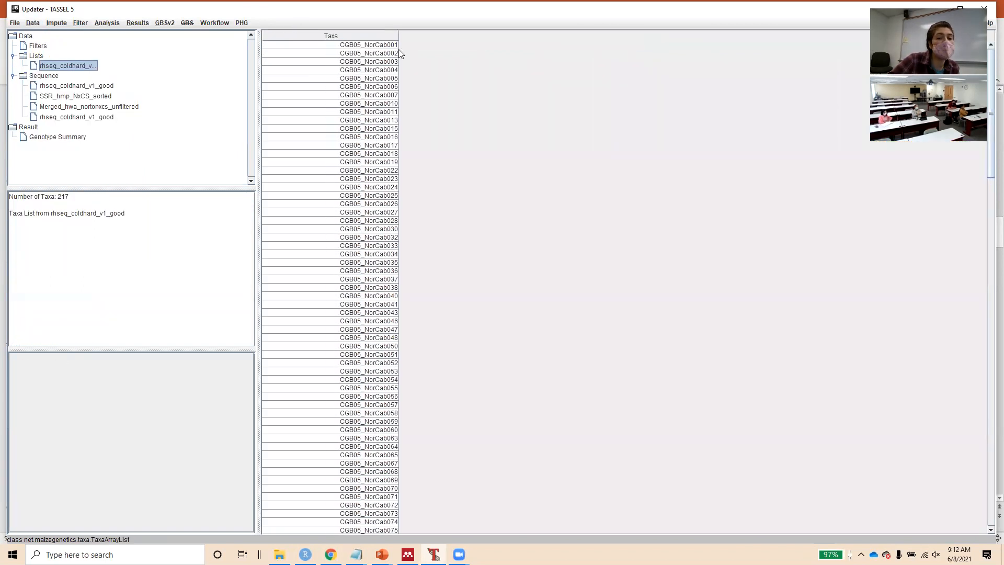
scroll(396, 486, down, 20)
scroll(396, 487, down, 15)
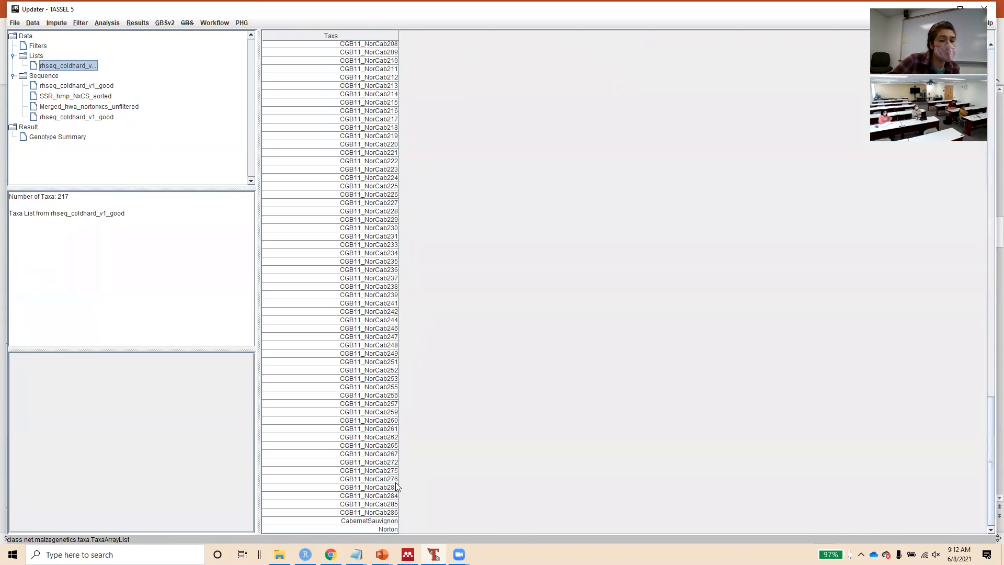
Start saving the taxa list and choose the Workshop June 8 folder inside Summer Workshop on the Desktop as destination
click(15, 23)
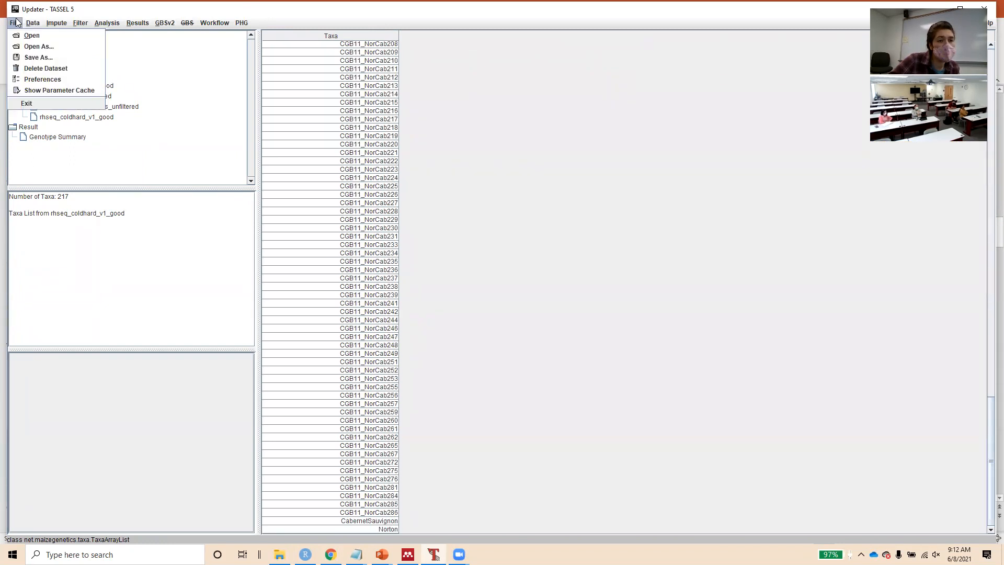
click(29, 55)
click(624, 239)
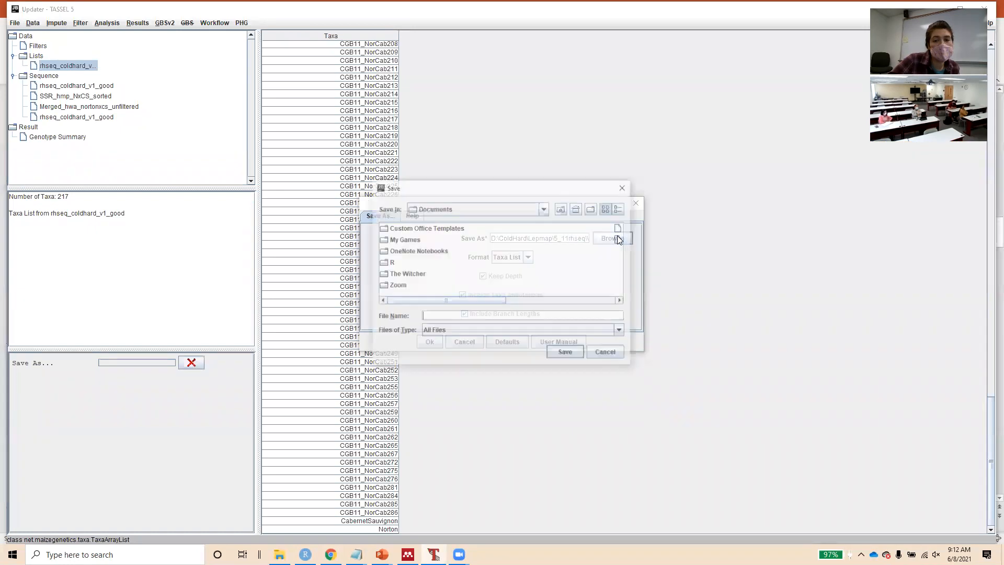
click(562, 209)
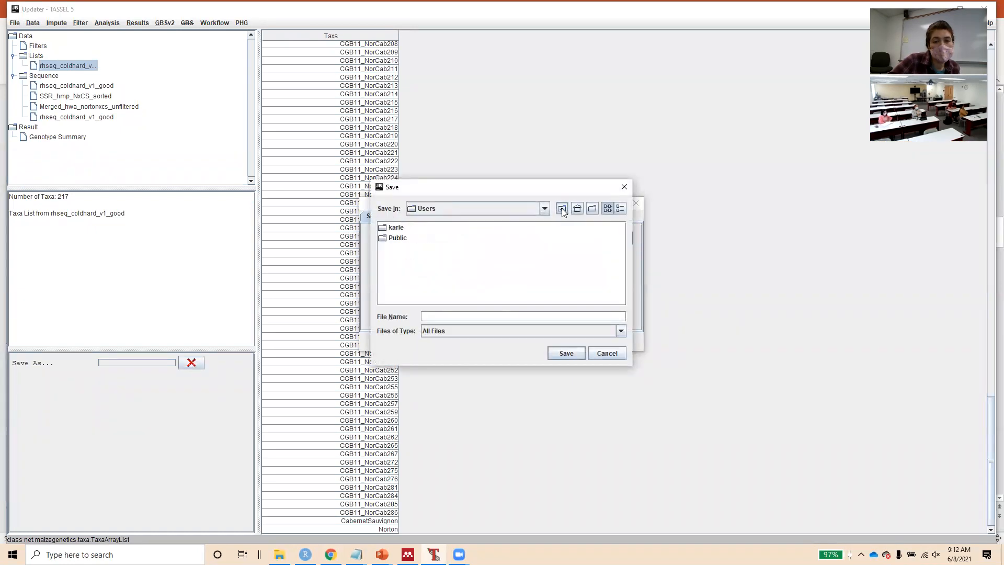
double_click(399, 230)
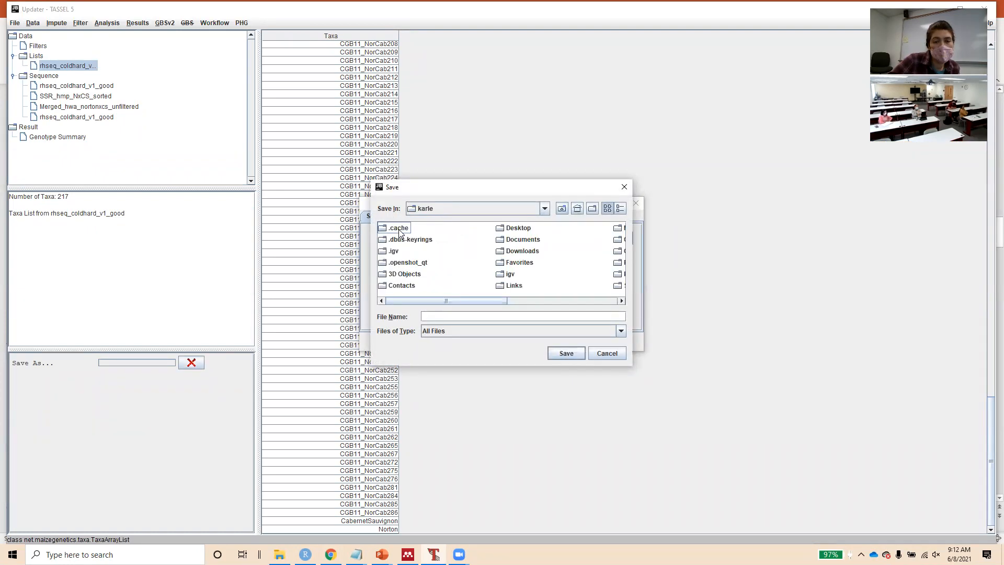
double_click(520, 229)
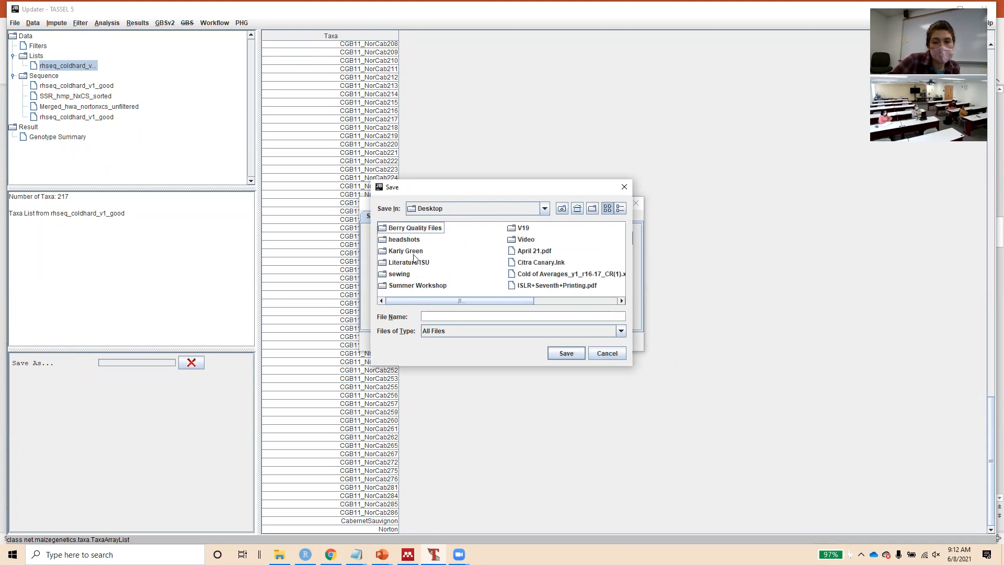
double_click(402, 286)
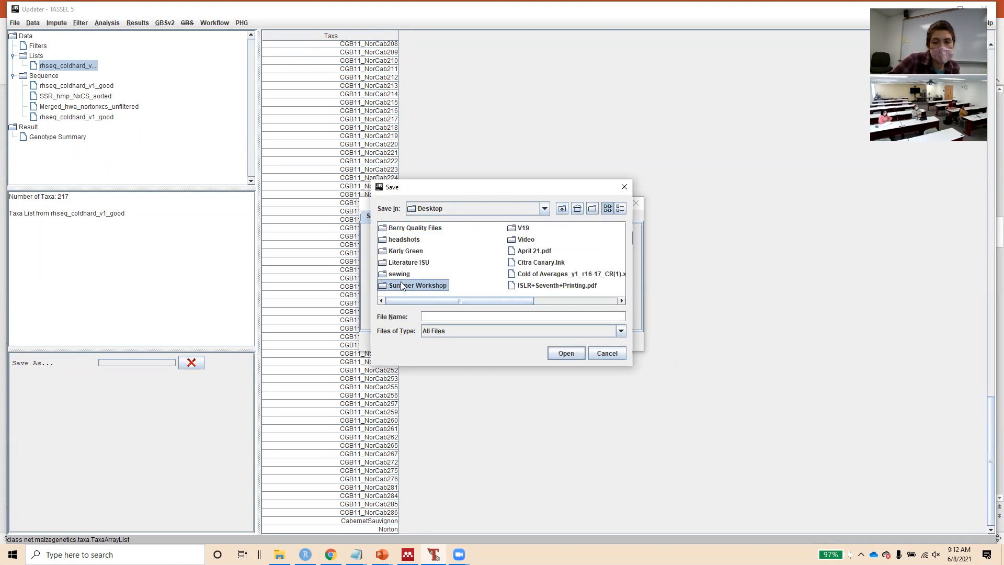
double_click(419, 249)
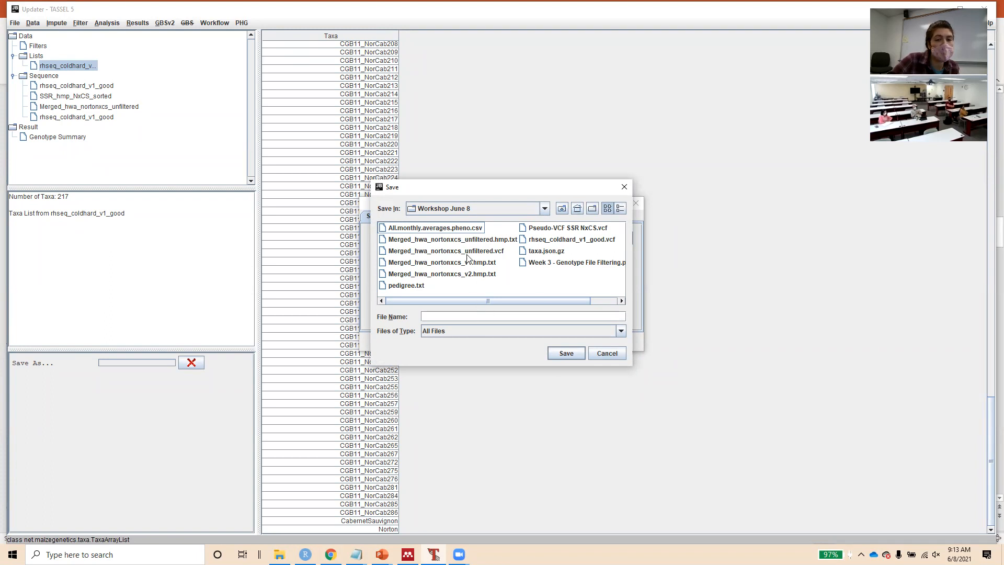
Name the file Taxalist and save it in the Taxa List format
click(452, 317)
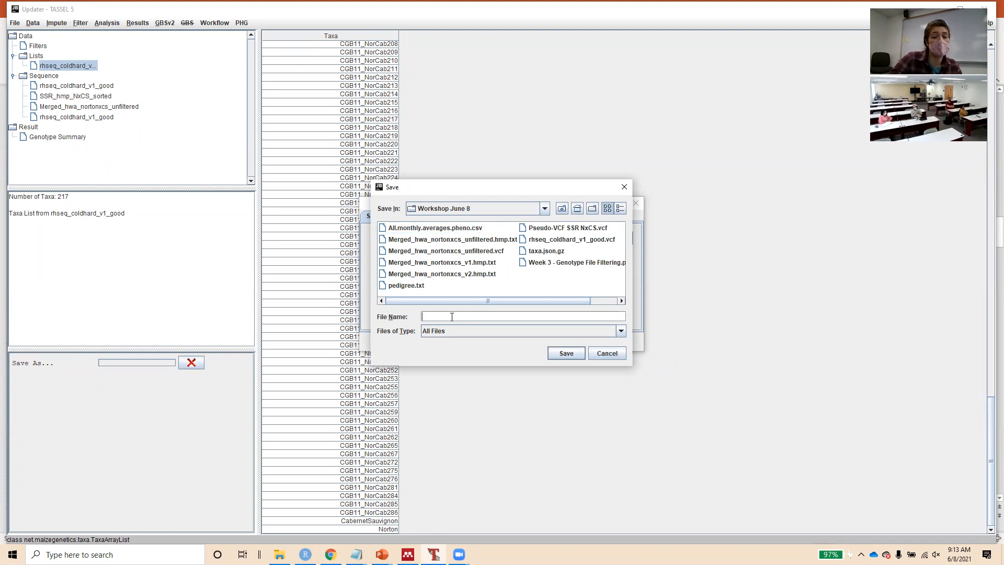
text(Taxalist)
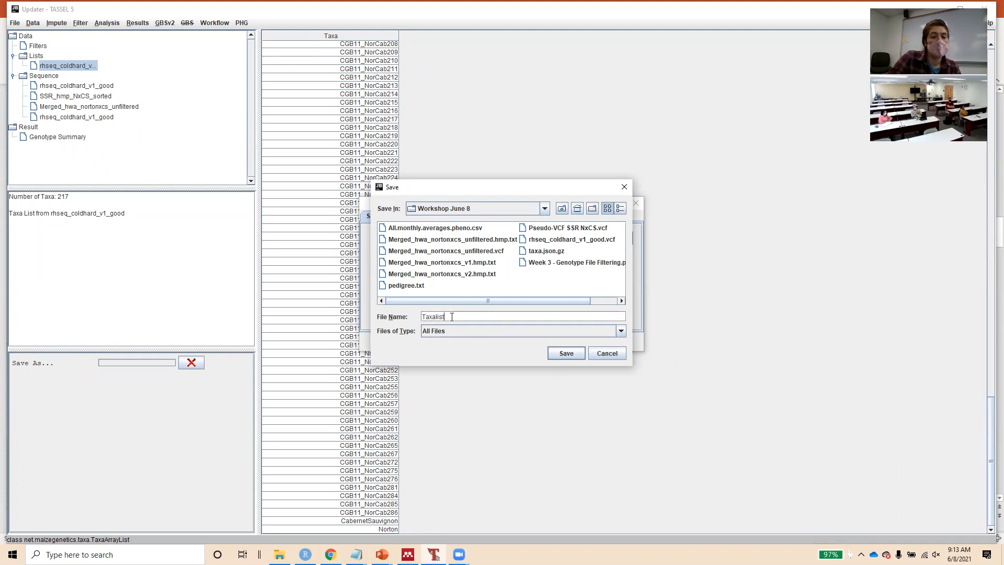
key(Return)
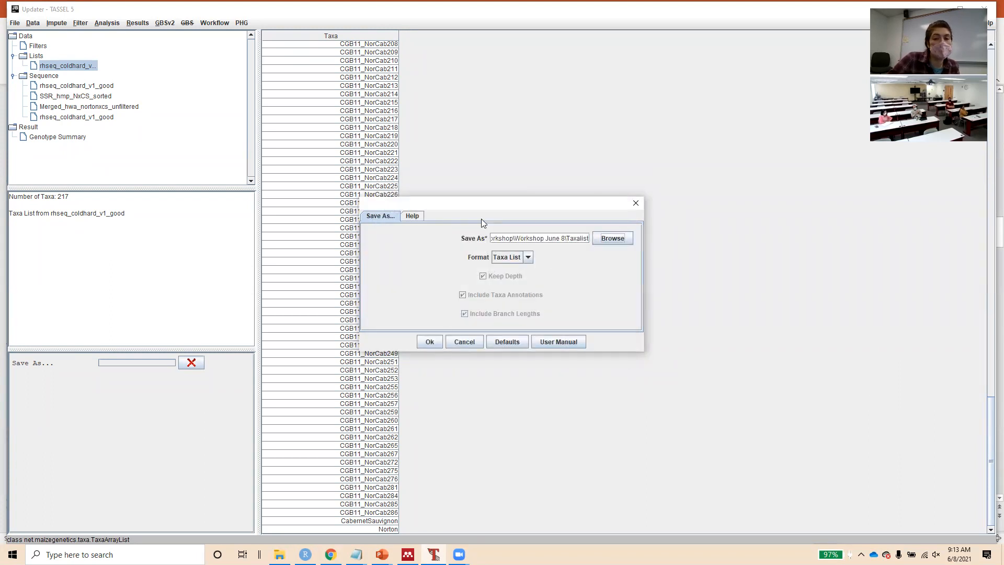
click(528, 257)
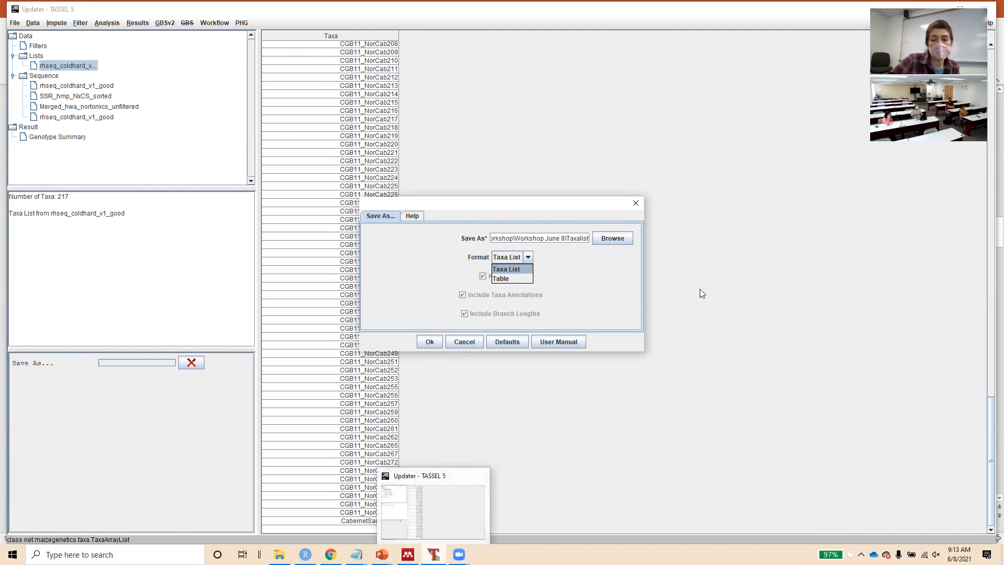
click(434, 344)
click(434, 344)
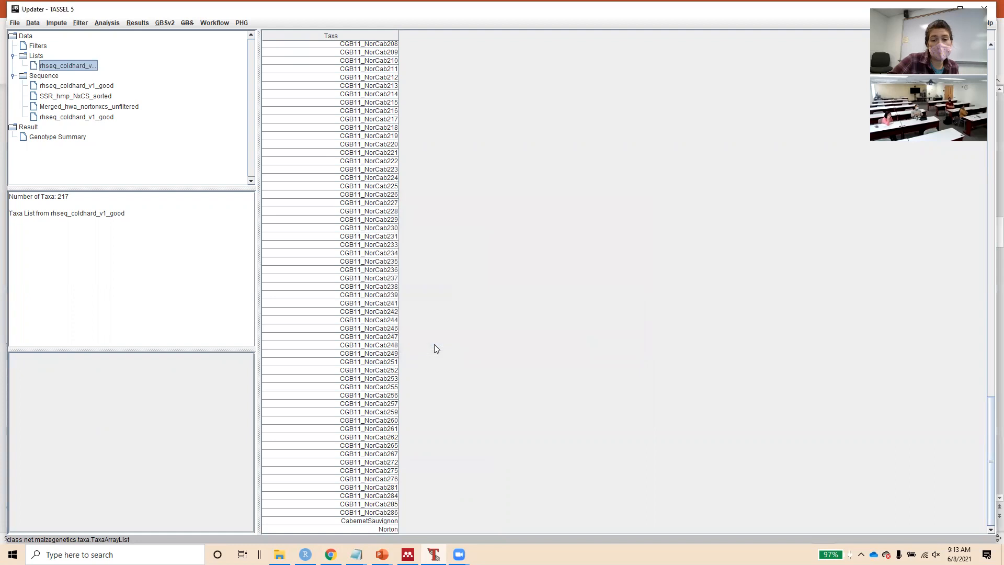
Check the Workshop June 8 folder for the exported Taxalist file, then return to TASSEL
click(279, 554)
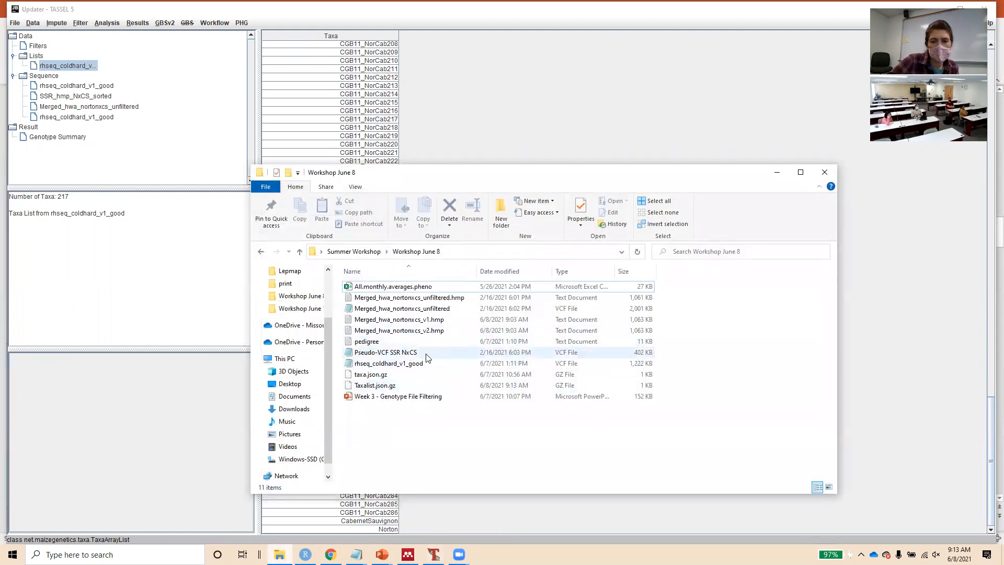
drag(564, 171, 522, 79)
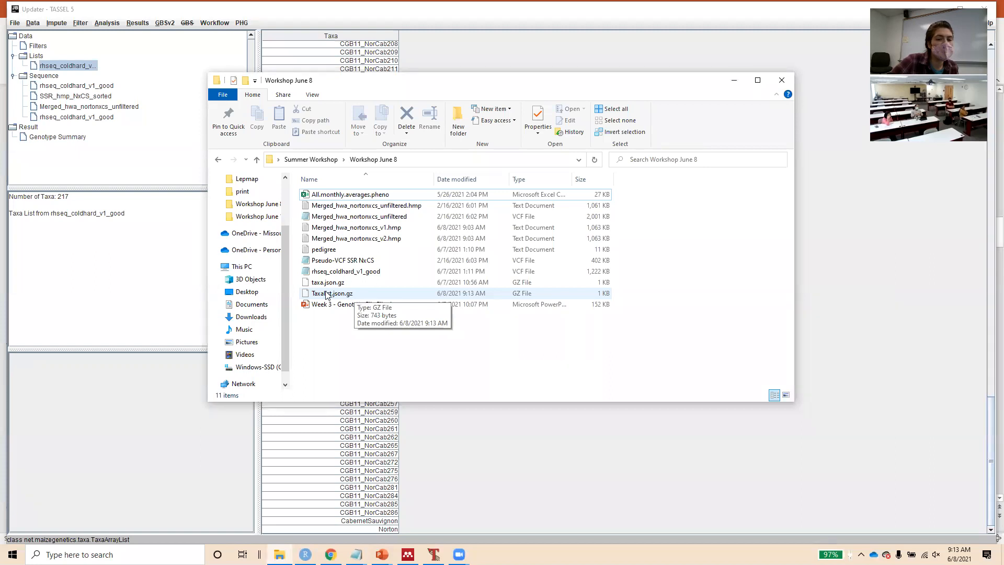
click(94, 299)
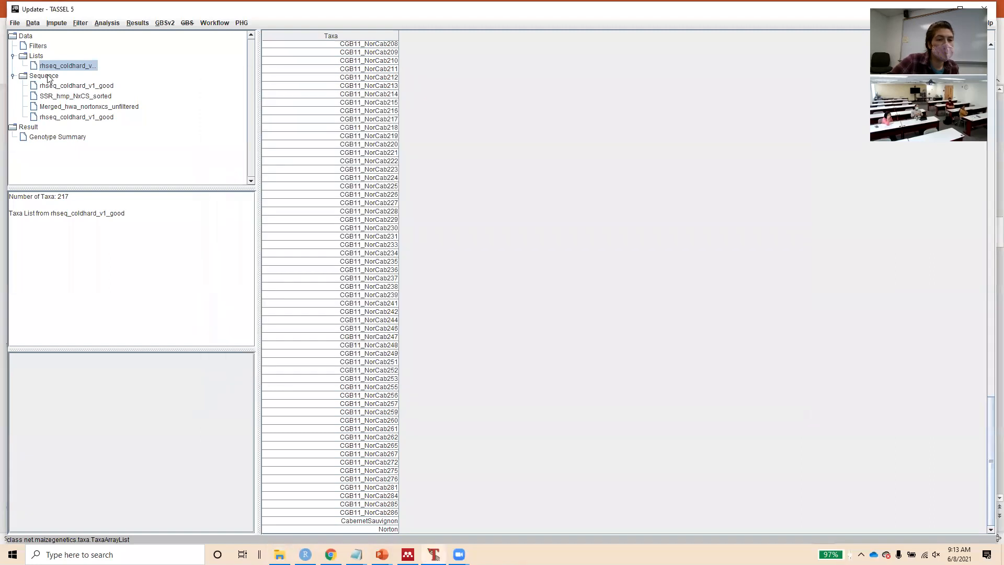
Start a genotype table taxa filter on Merged_hwa_nortonxcs_unfiltered with Min Proportion of Sites Present set to 0.0
click(67, 107)
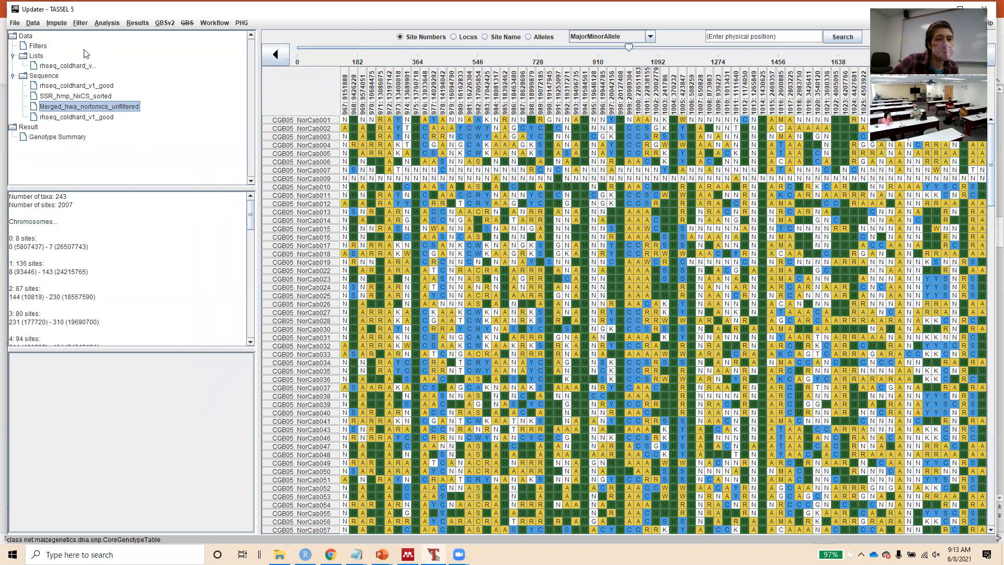
click(80, 24)
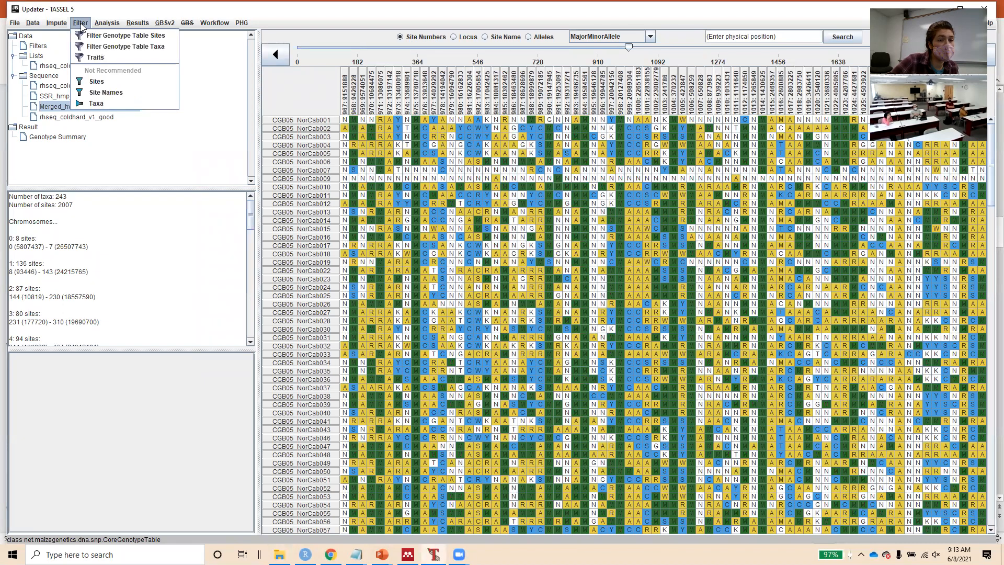
click(102, 49)
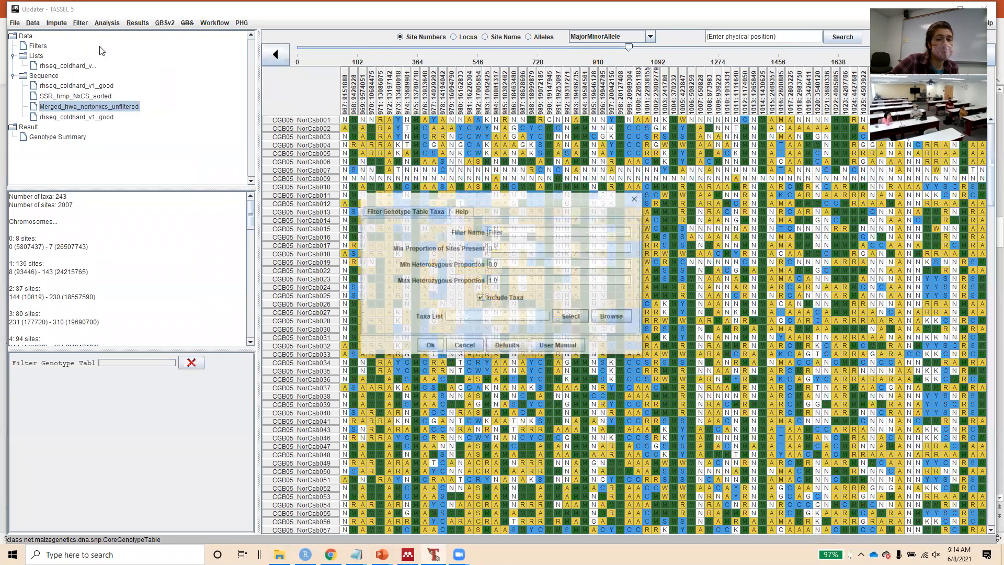
click(507, 247)
key(BackSpace)
text(0)
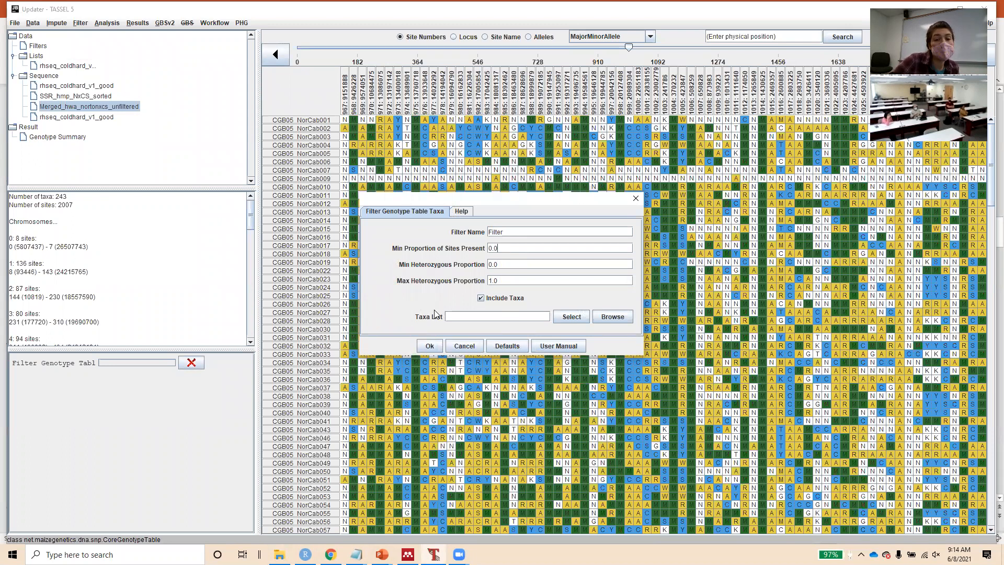
Apply the taxa filter with Taxalist.json.gz from Workshop June 8 as taxa list, and compare the filtered table's summary with rhseq_coldhard_v1_good
click(606, 316)
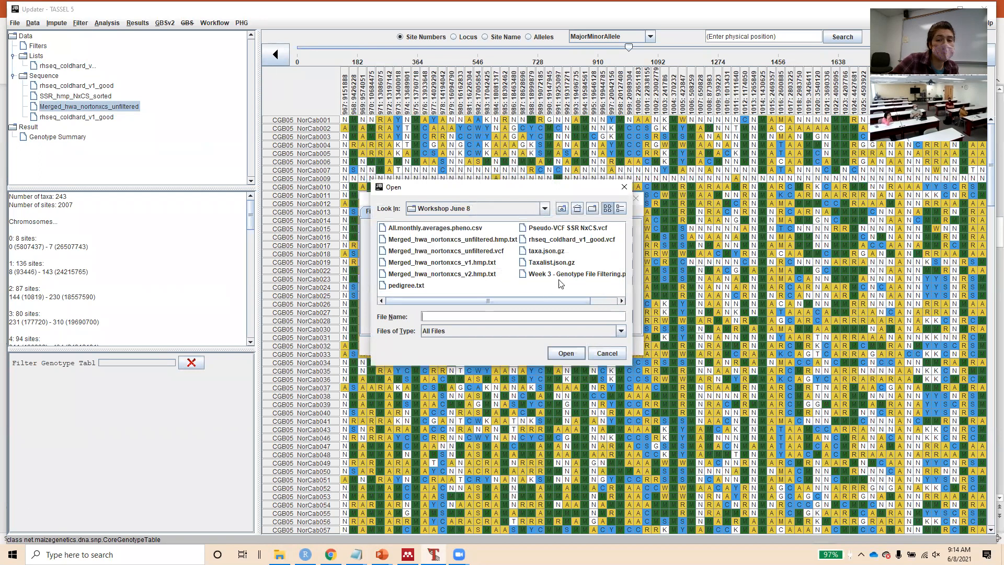
click(556, 262)
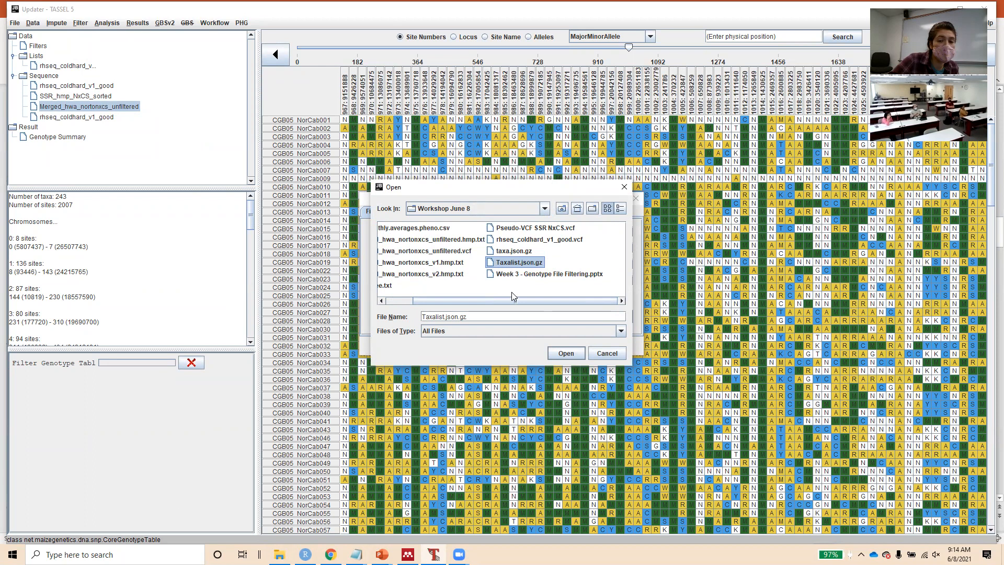
click(564, 352)
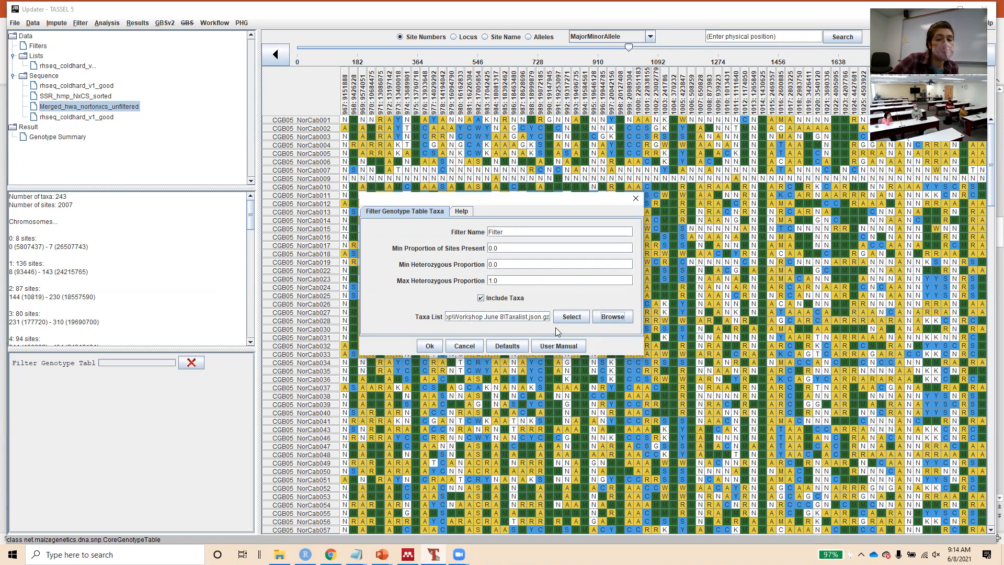
click(431, 348)
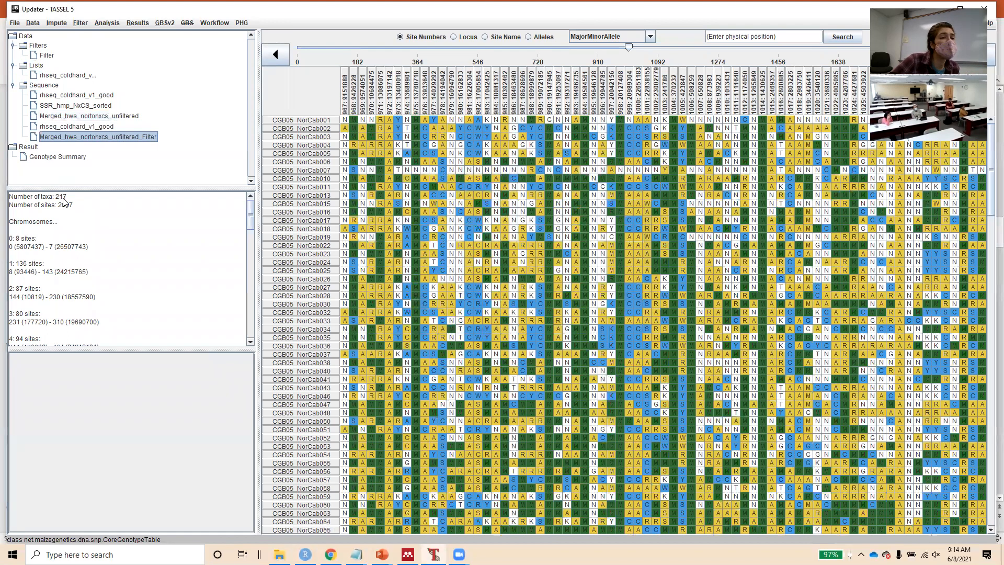
click(84, 127)
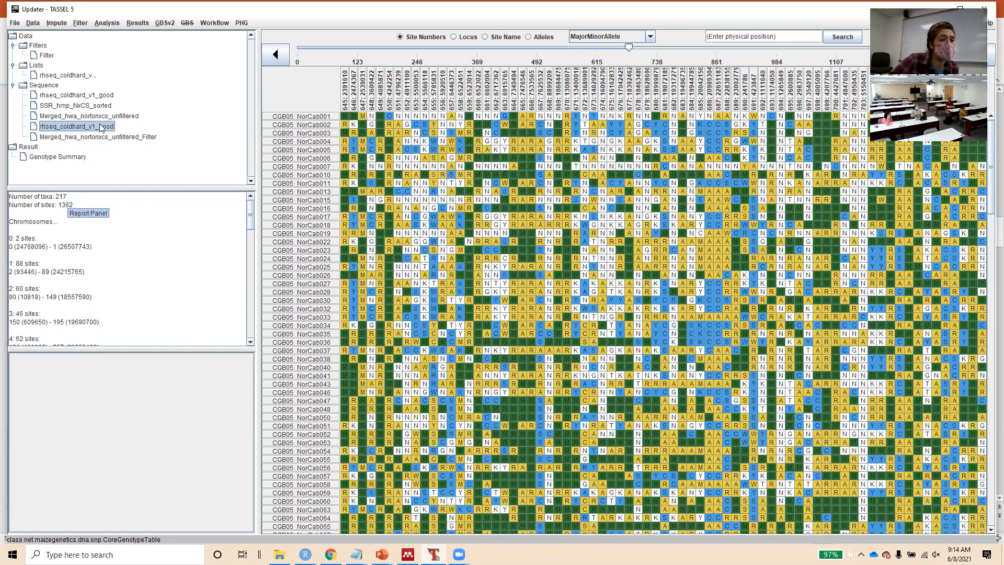
click(101, 141)
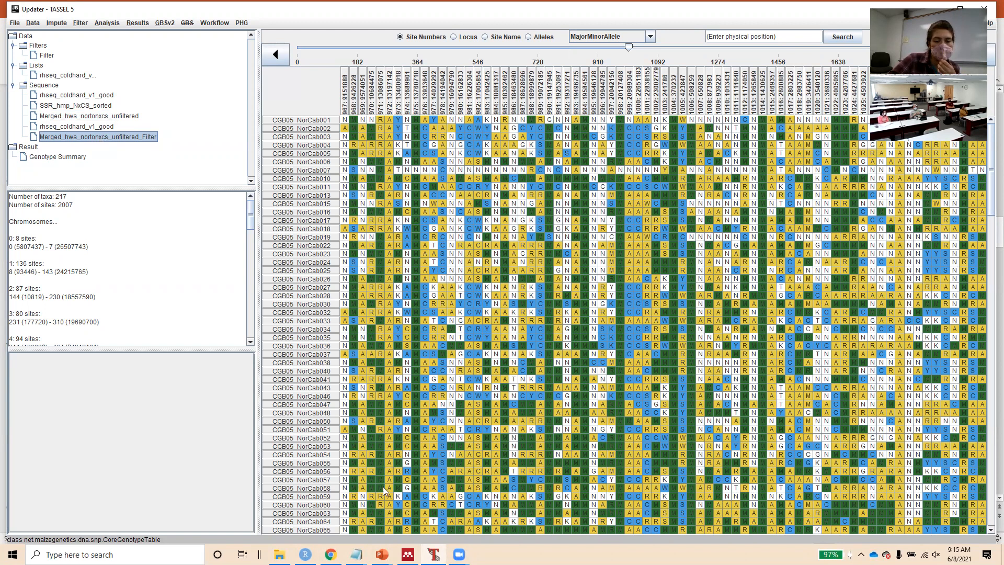
Switch to the Week 3 - Genotype File Filtering presentation in PowerPoint and present the slide on filtering markers
mouse_move(383, 554)
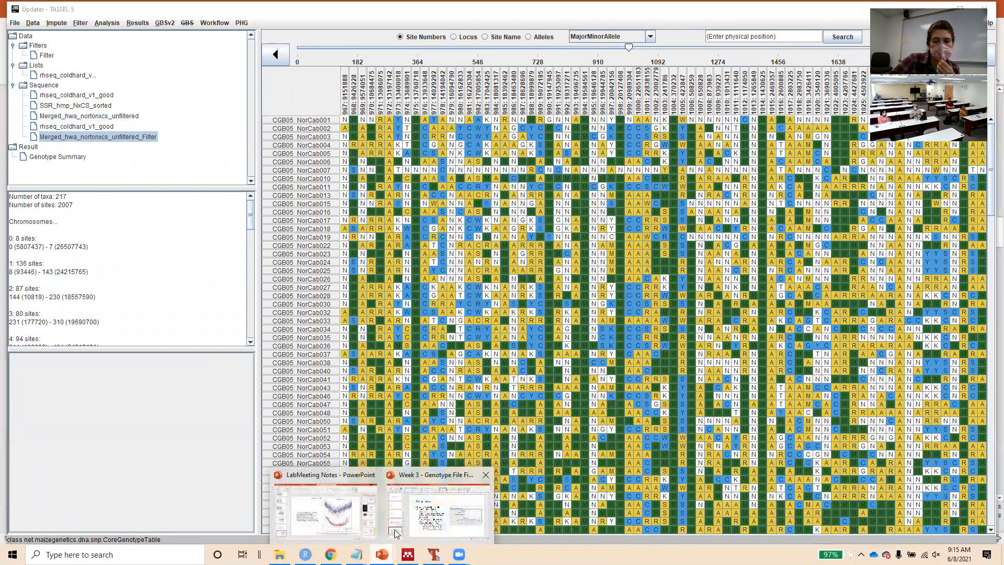
click(418, 516)
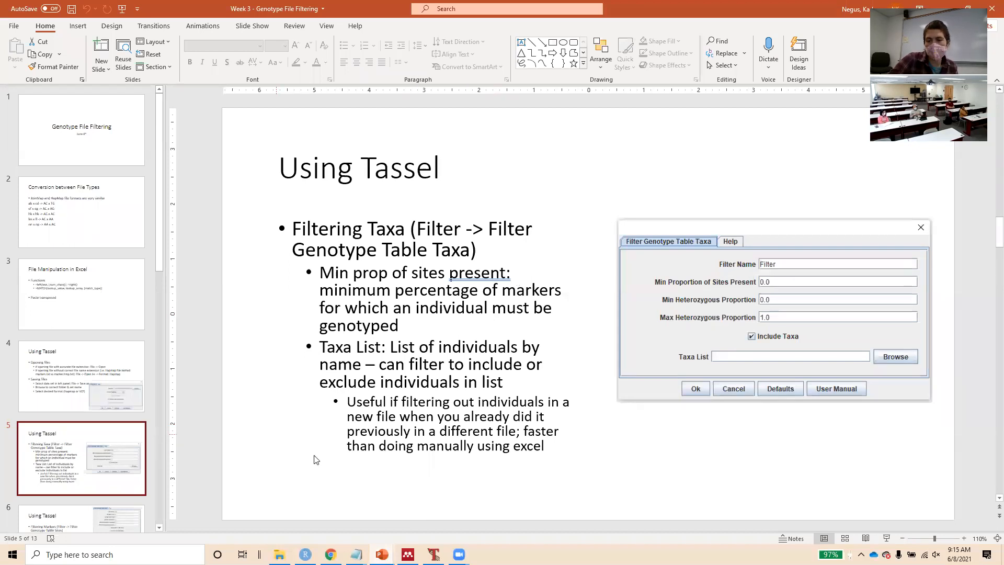
click(887, 538)
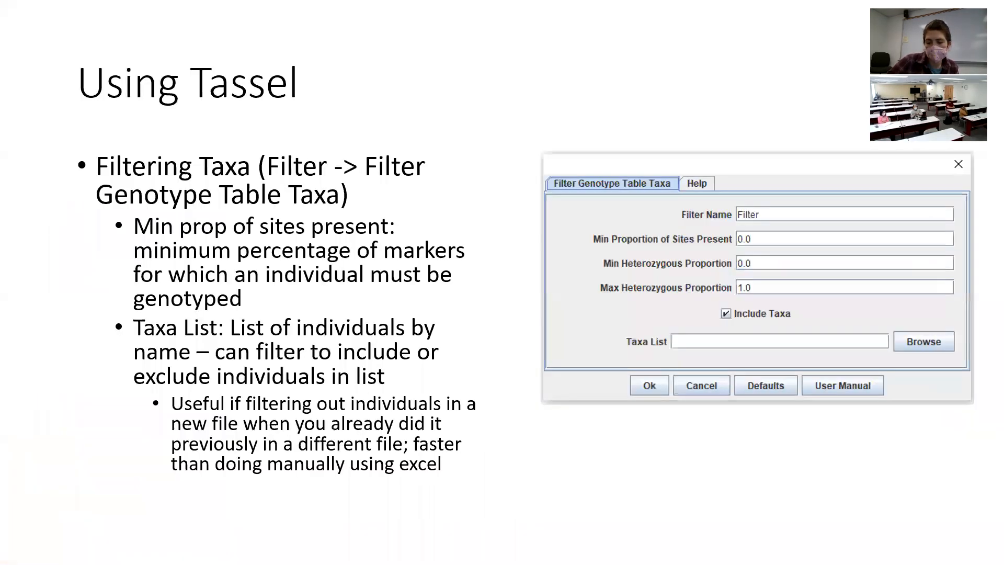
key(Right)
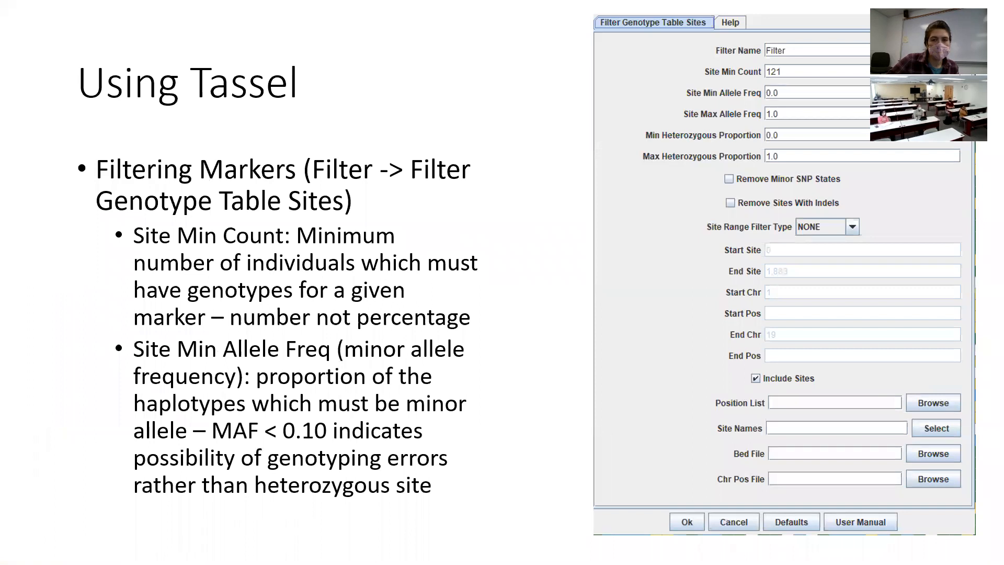
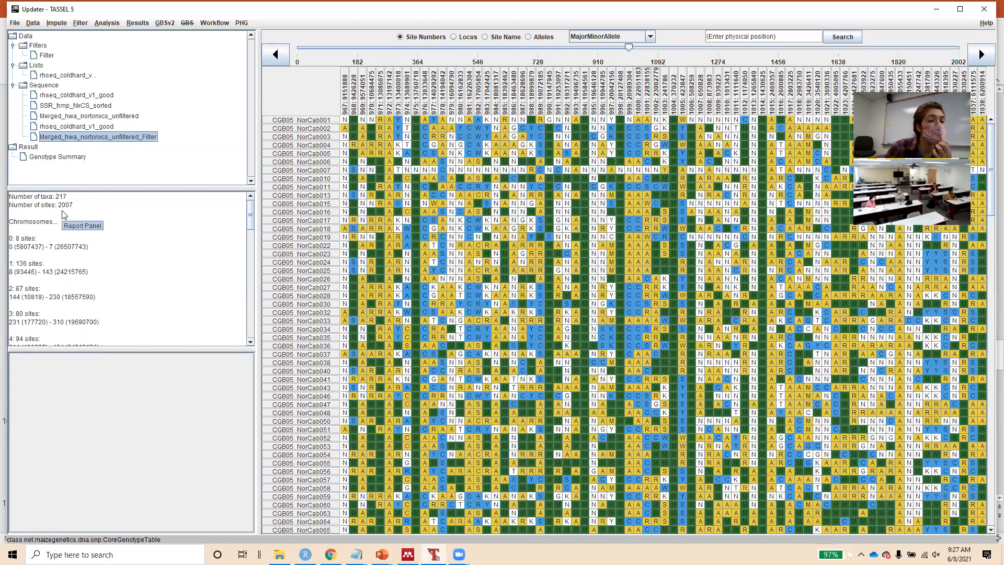
Generate a position list from the rhseq_coldhard_v1_good genotype table and widen its Name column to show the full marker names
click(90, 129)
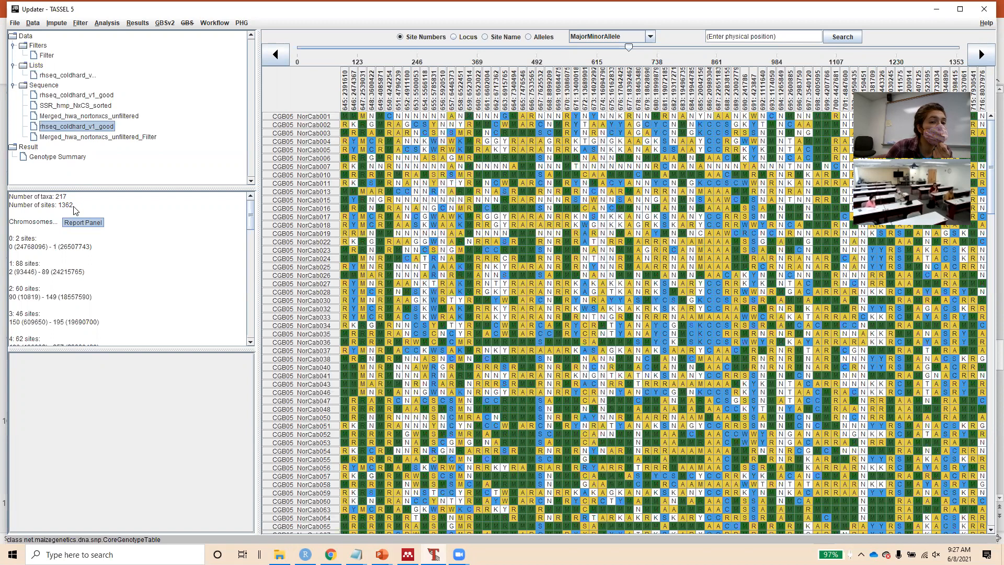
click(112, 139)
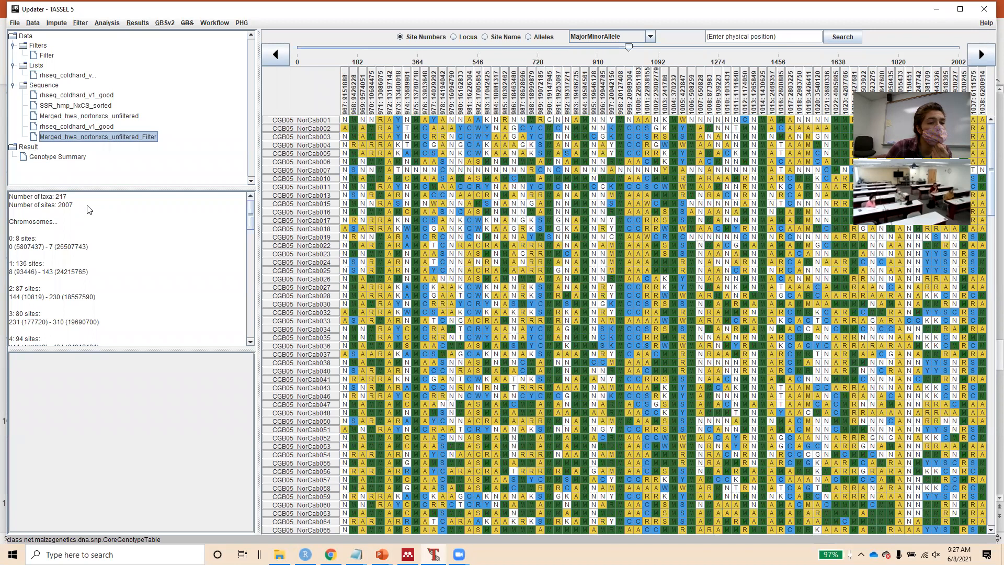
click(78, 127)
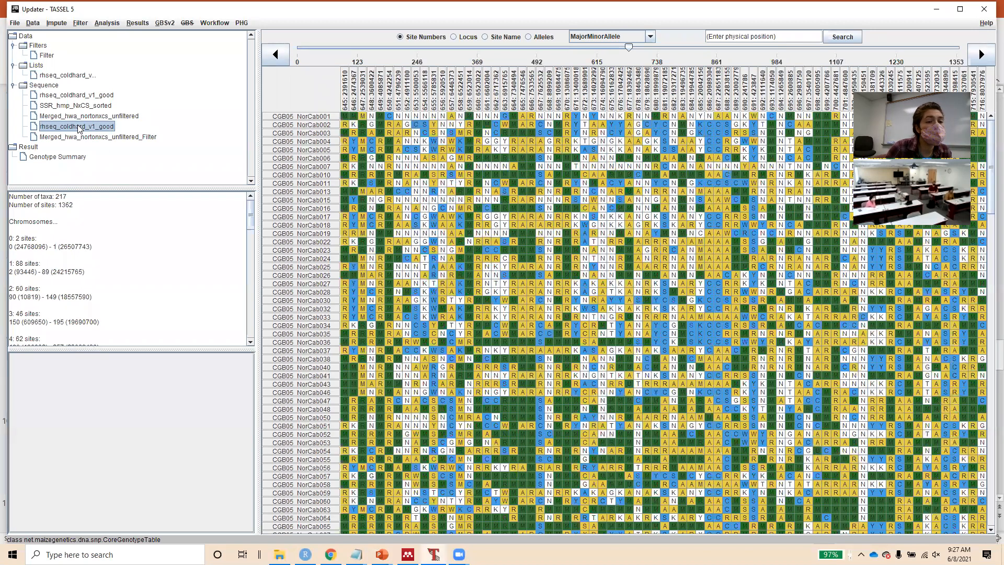
click(32, 23)
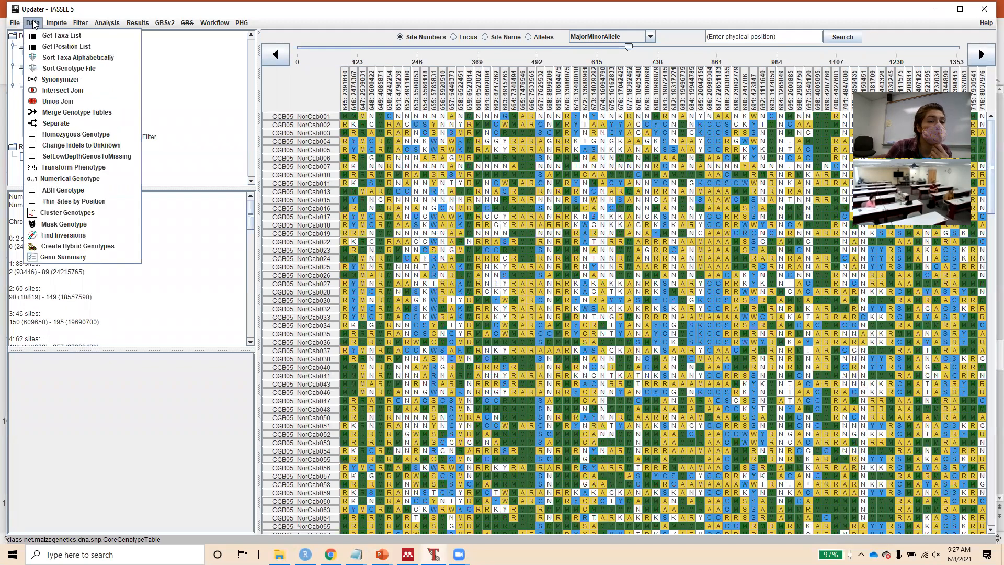
click(40, 48)
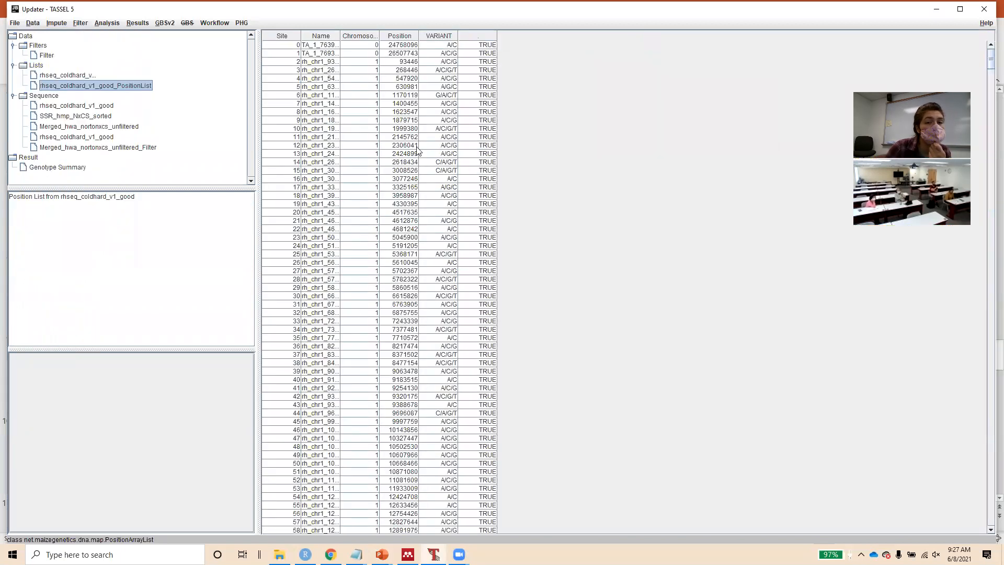
drag(340, 34, 367, 33)
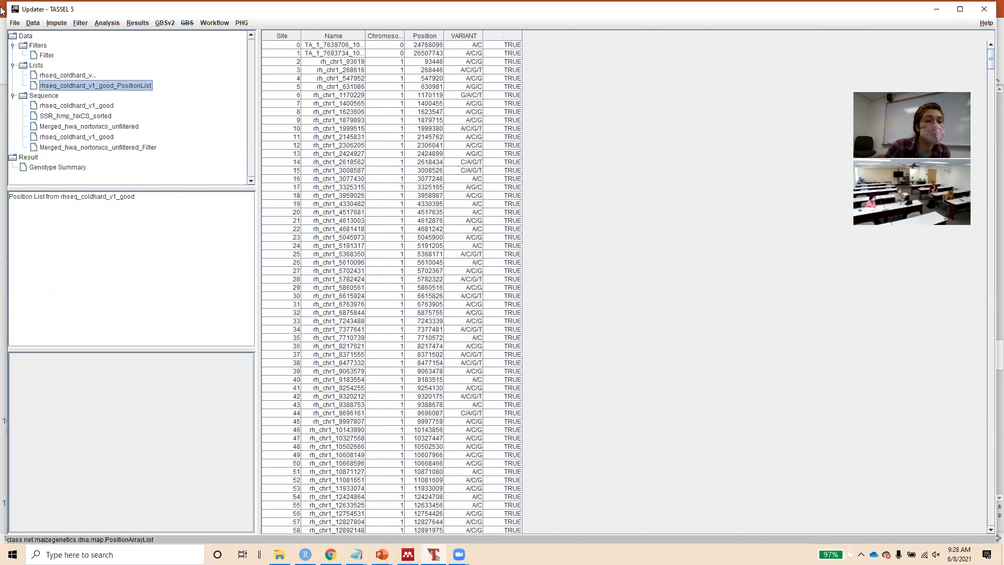
Save the position list as POSfile in the Workshop June 8 folder in Position List format, and select Merged_hwa_nortonxcs_unfiltered_Filter
click(13, 25)
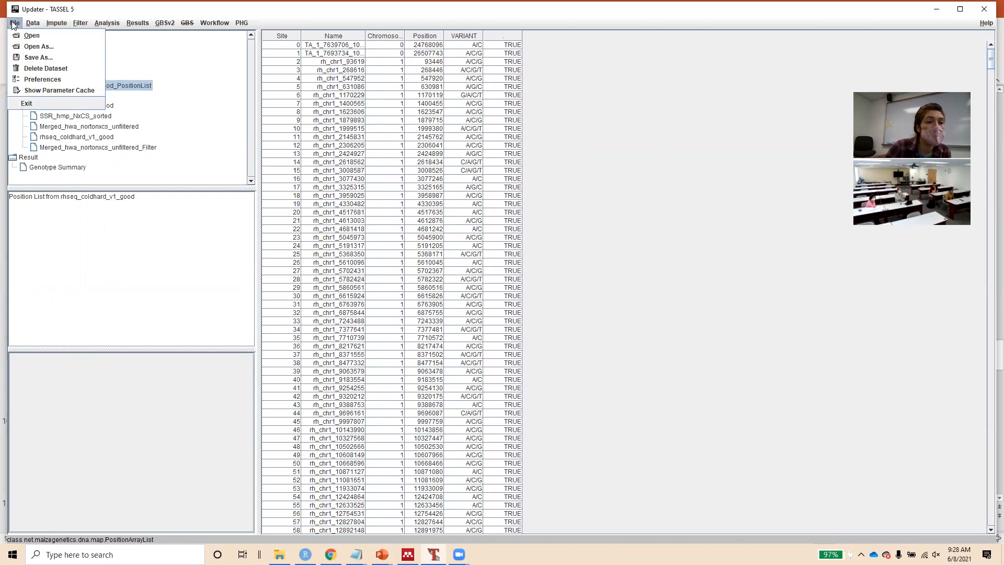
click(24, 57)
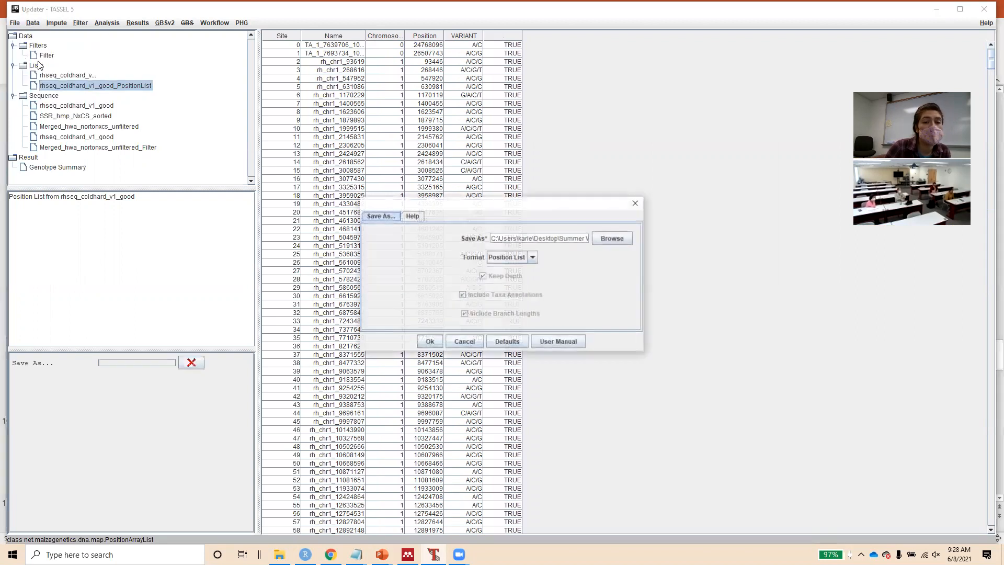
click(612, 240)
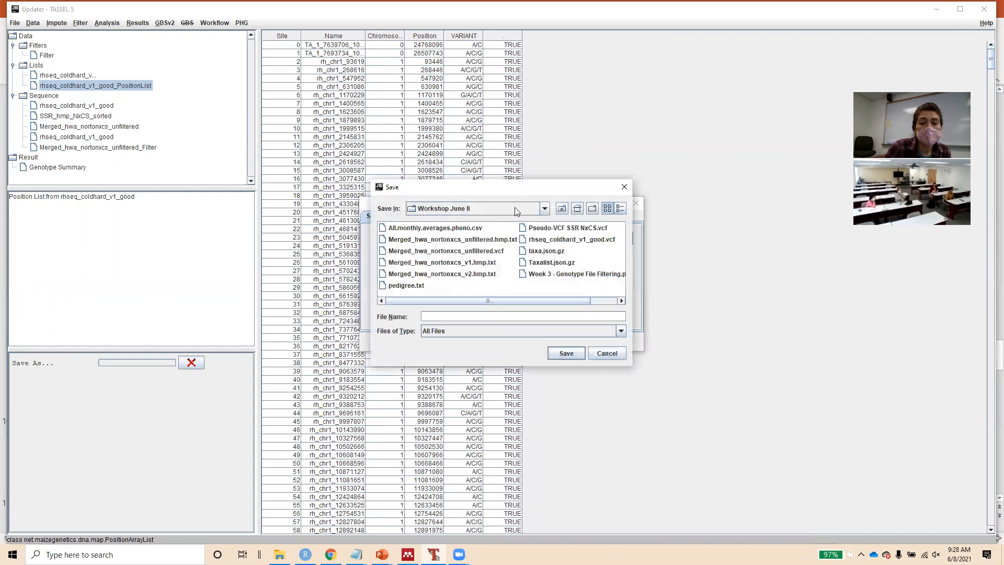
click(511, 316)
text(POSJ)
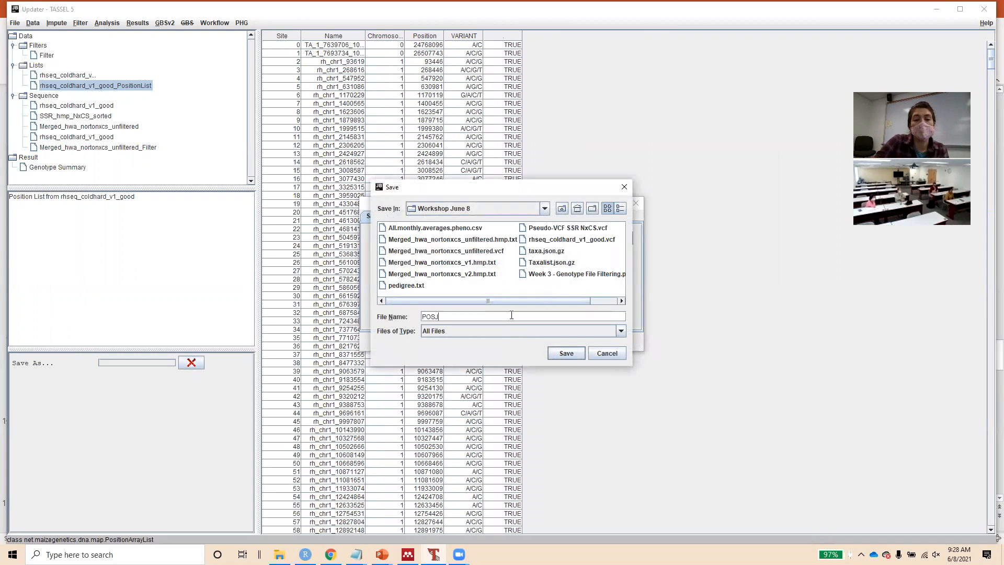
text(file)
key(Return)
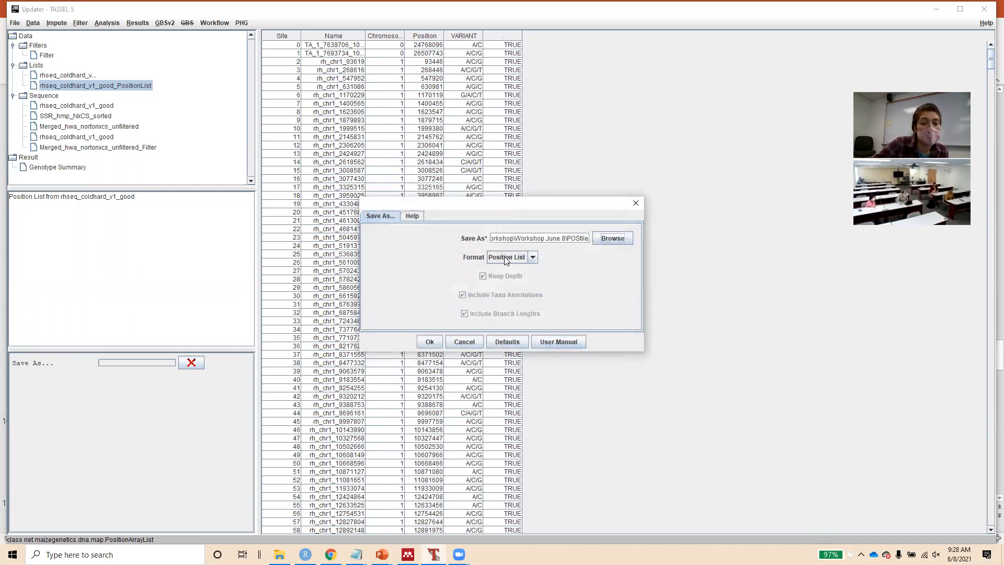
click(425, 342)
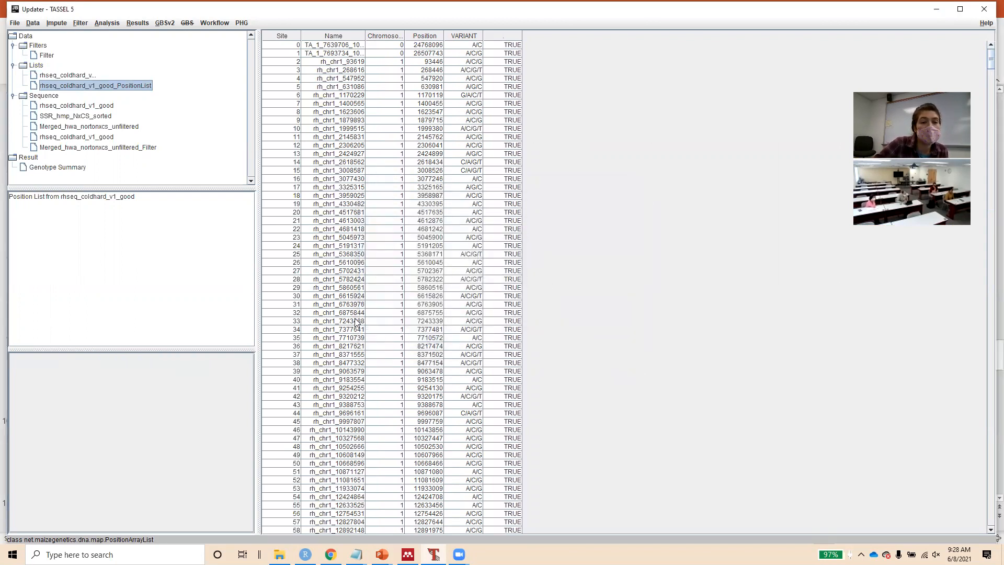
click(104, 149)
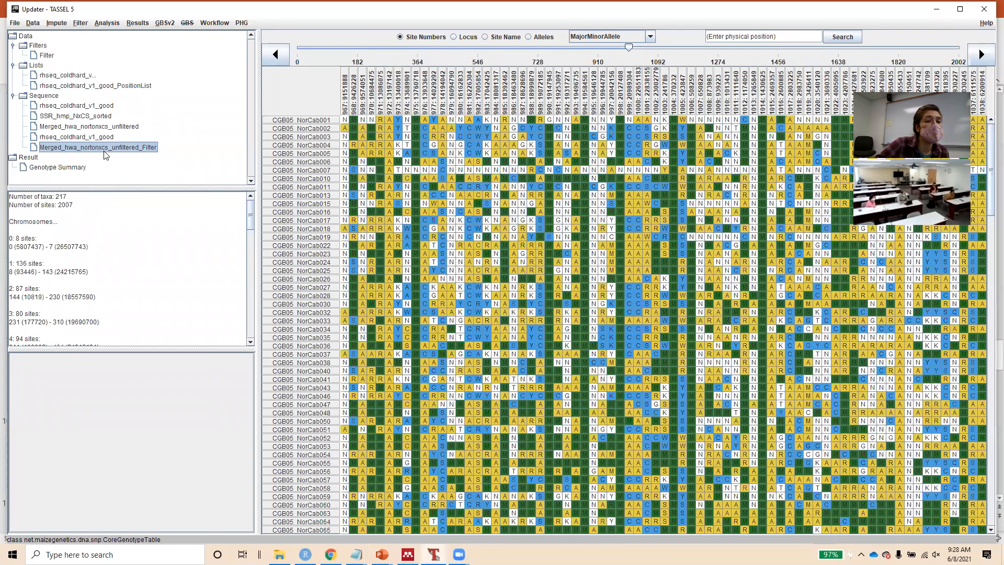
click(81, 23)
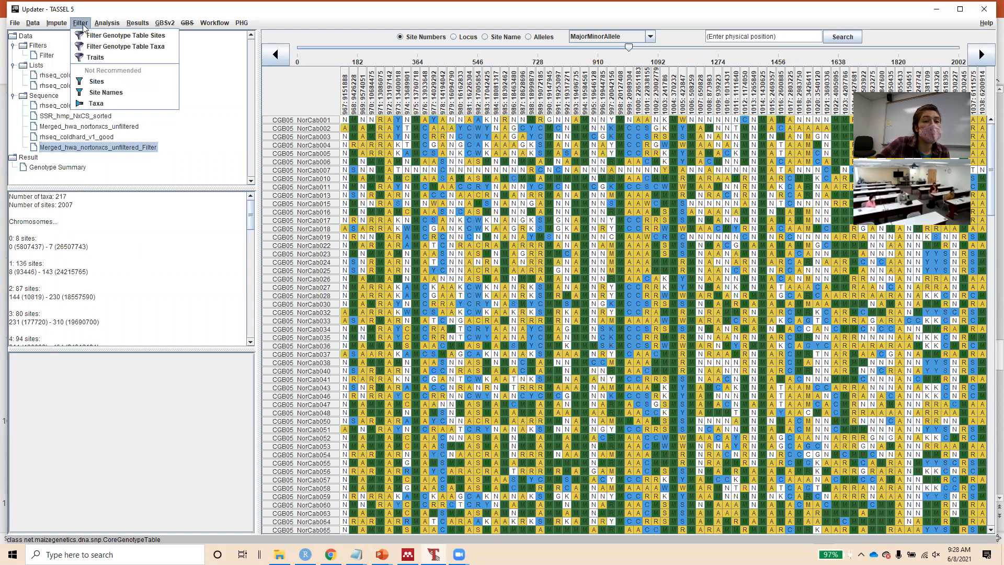
click(126, 47)
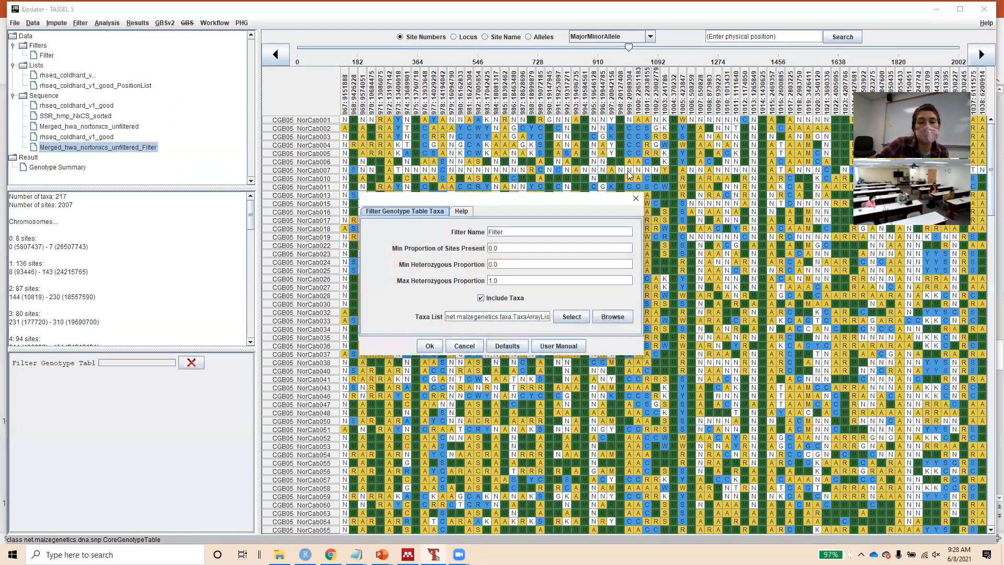
click(636, 198)
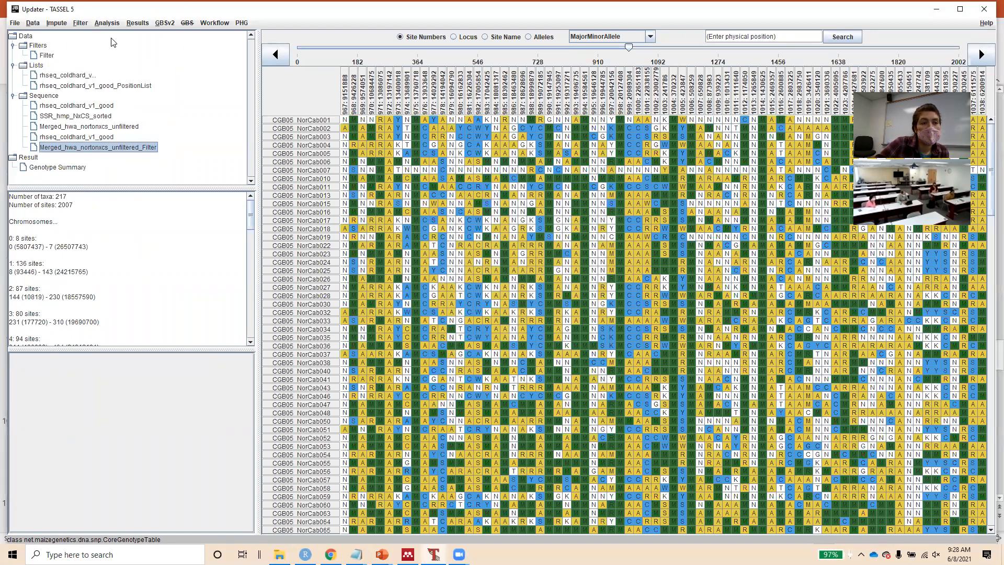
Filter the genotype table sites of Merged_hwa_nortonxcs_unfiltered_Filter to include only those in the POSfile.json.gz position list
click(81, 24)
click(88, 36)
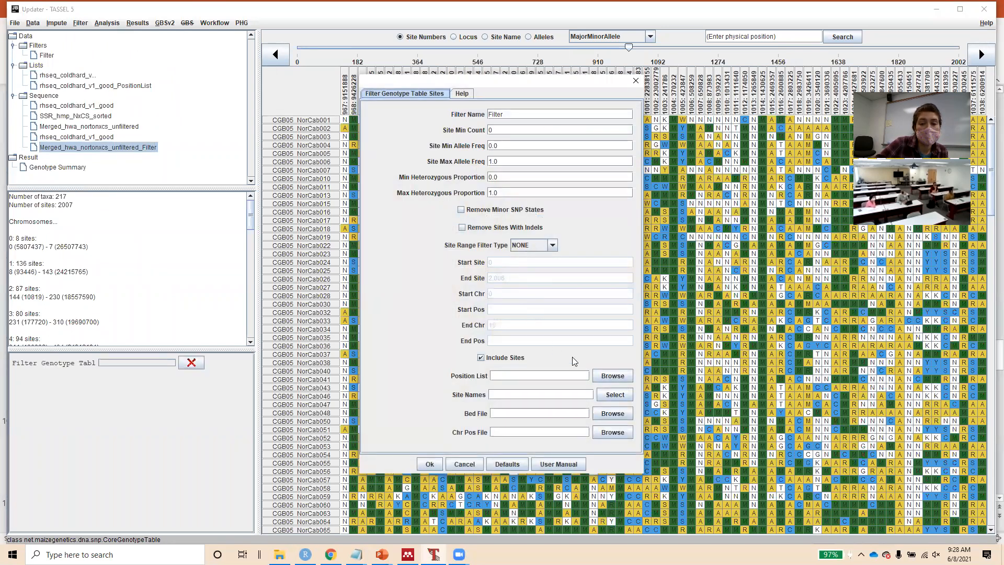
click(623, 377)
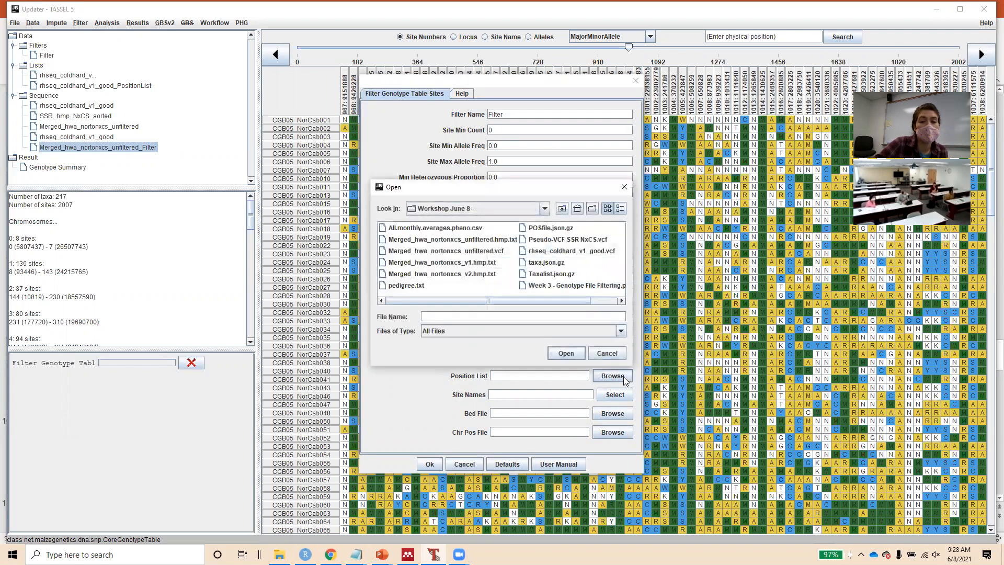
click(558, 230)
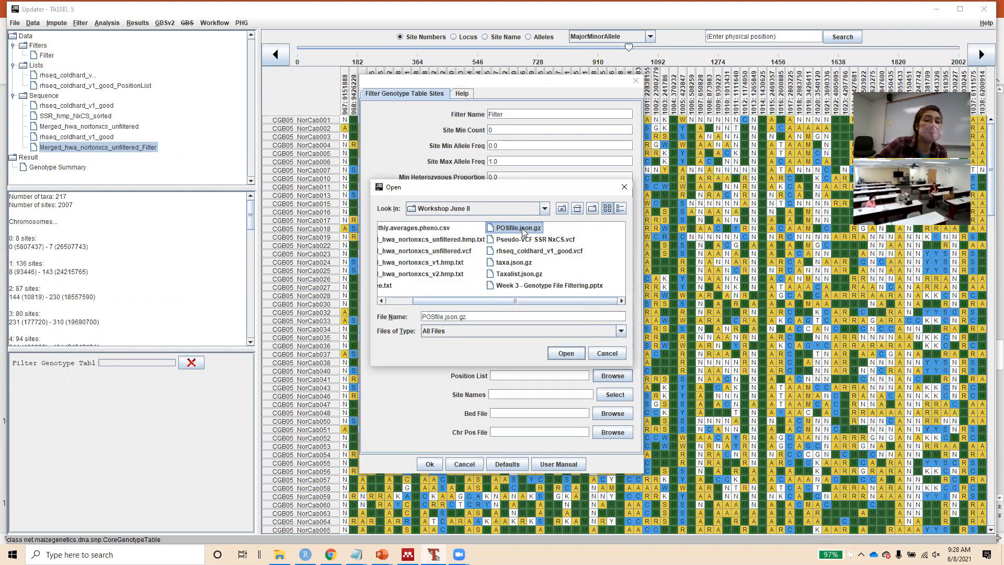
click(572, 351)
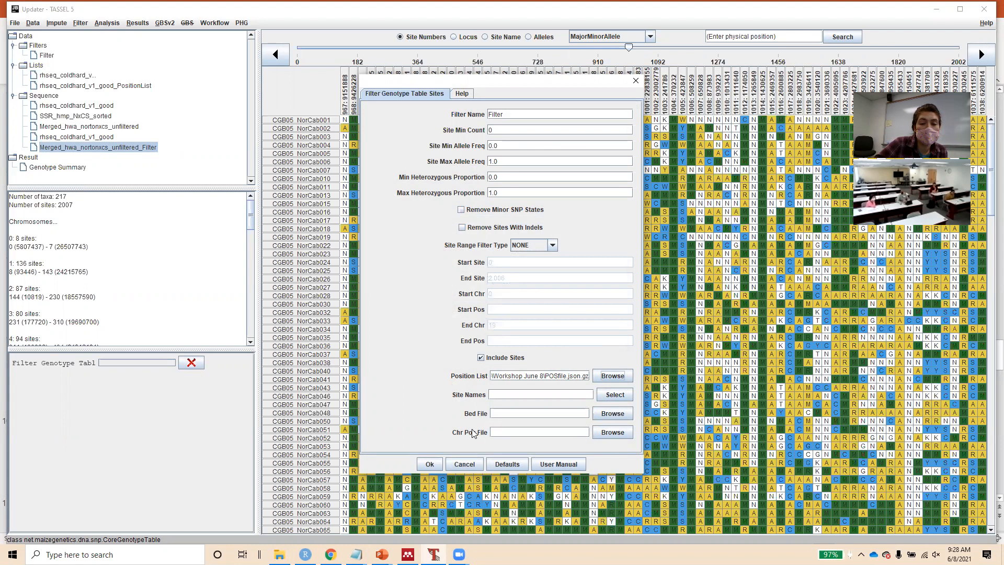
click(430, 464)
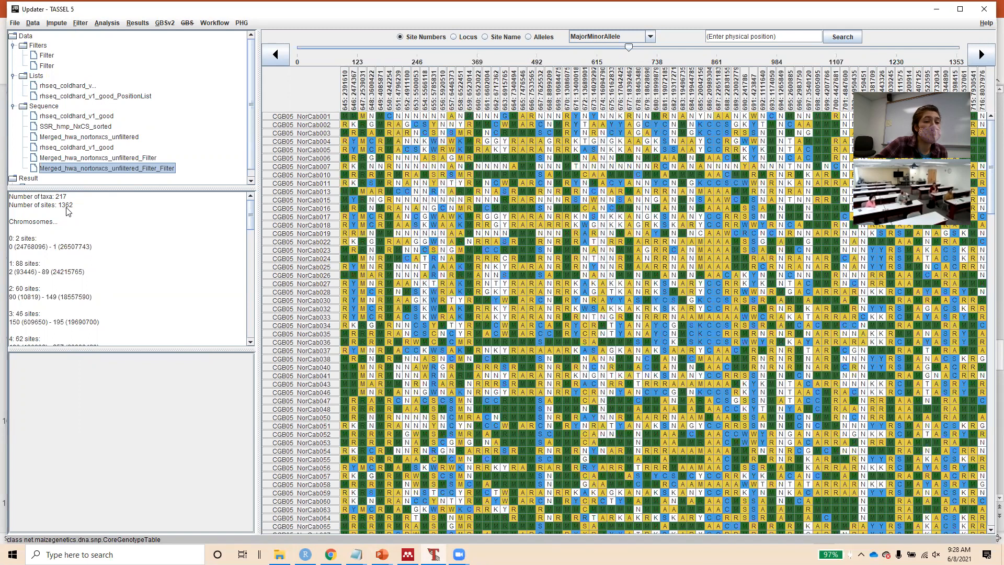
Compare rhseq_coldhard_v1_good with the filtered merged table, and present the position list and Merge genotype tables slides in the Week 3 PowerPoint presentation
click(84, 149)
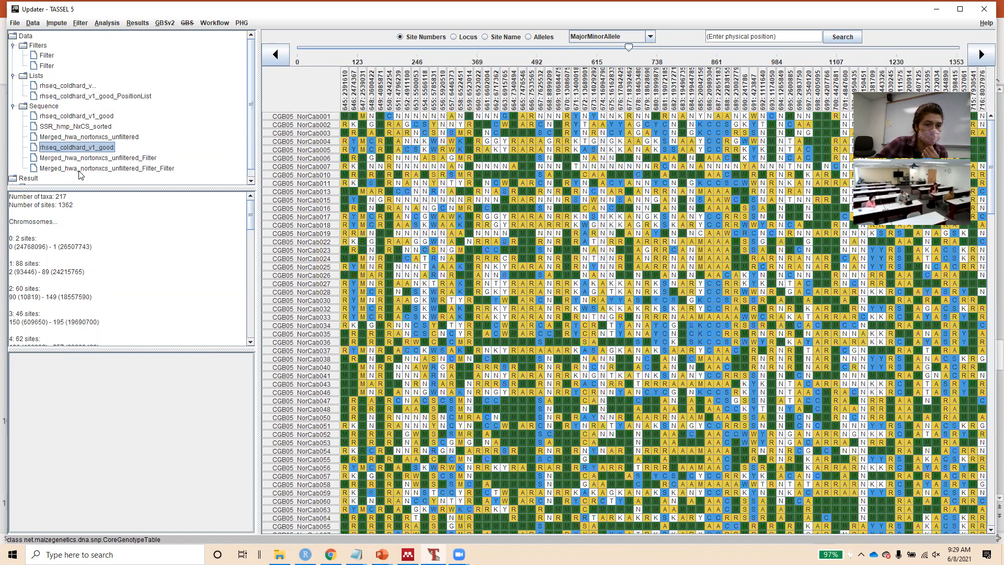
click(80, 170)
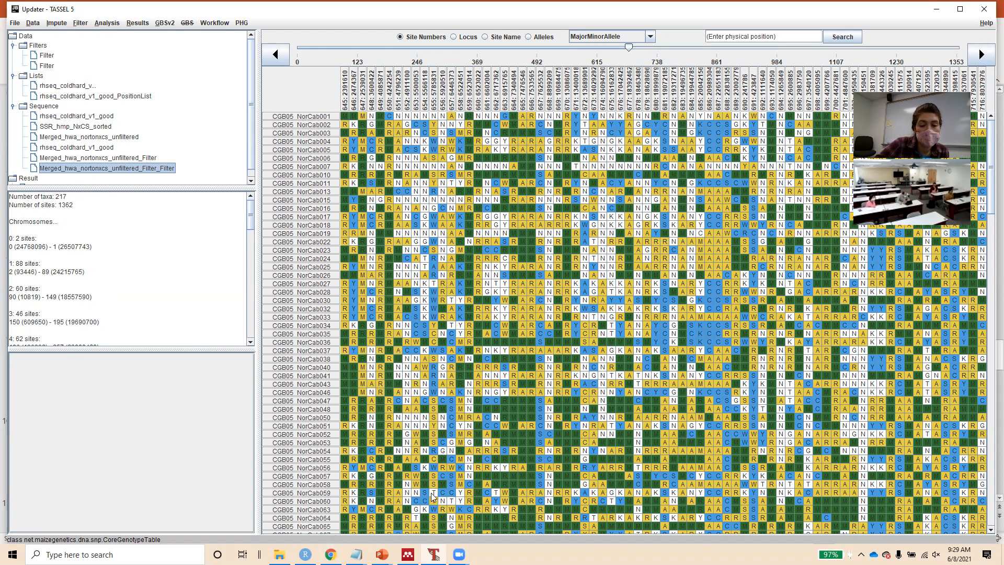
click(382, 555)
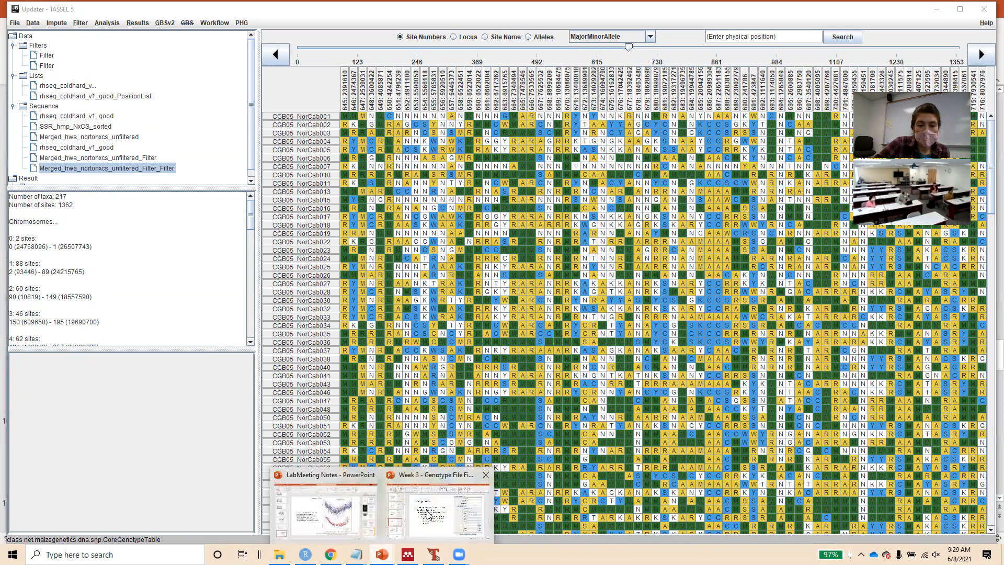
click(428, 514)
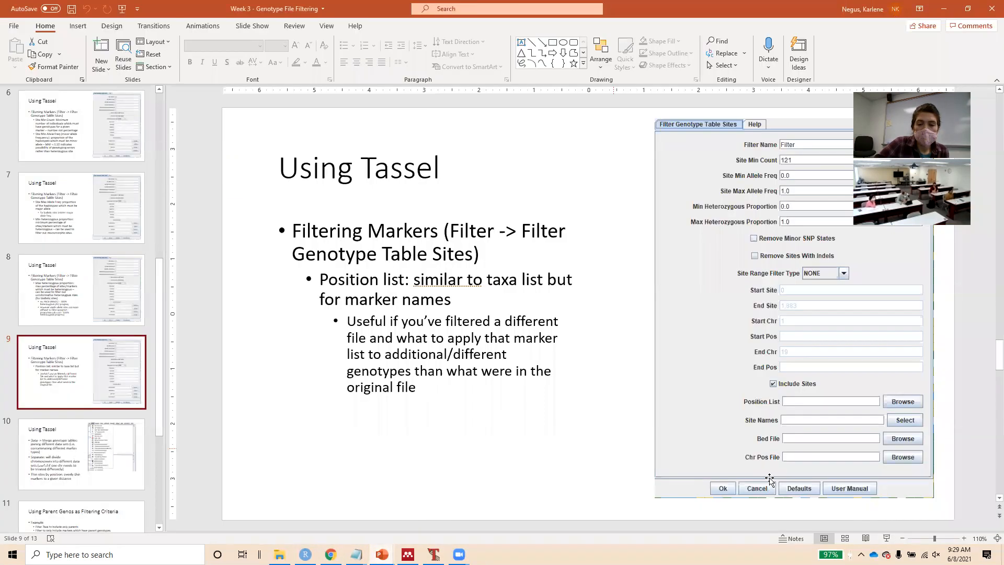
click(885, 541)
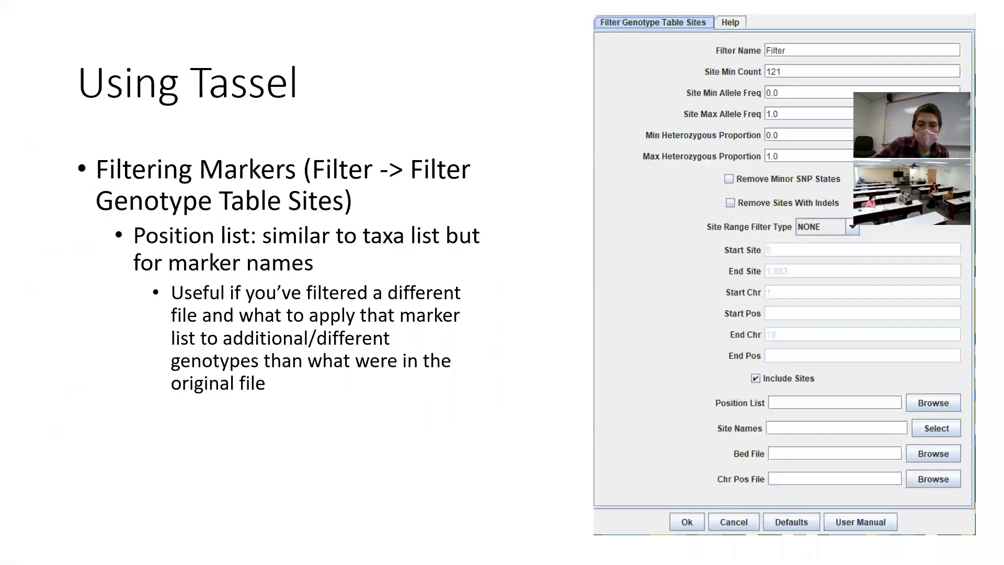
click(488, 424)
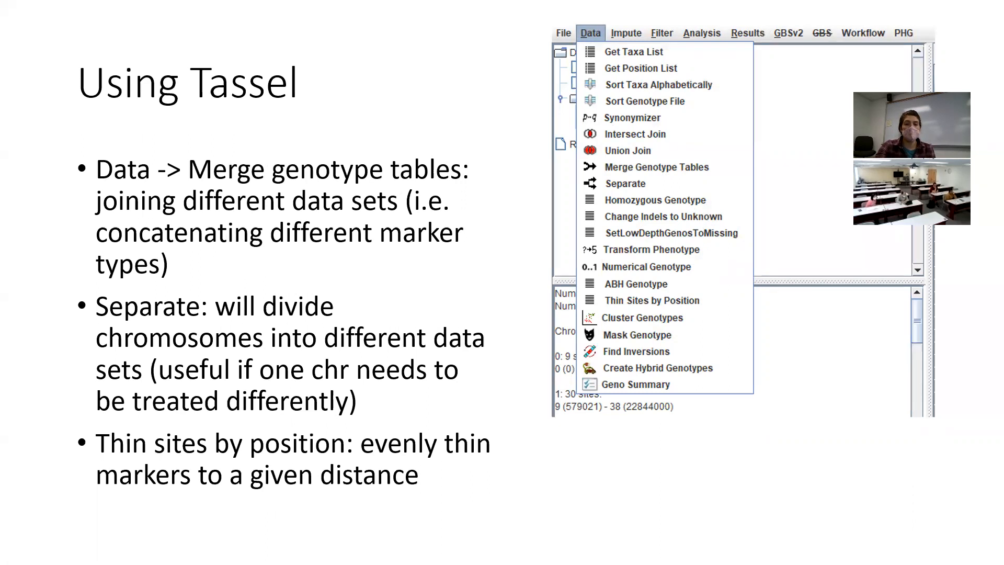
key(Escape)
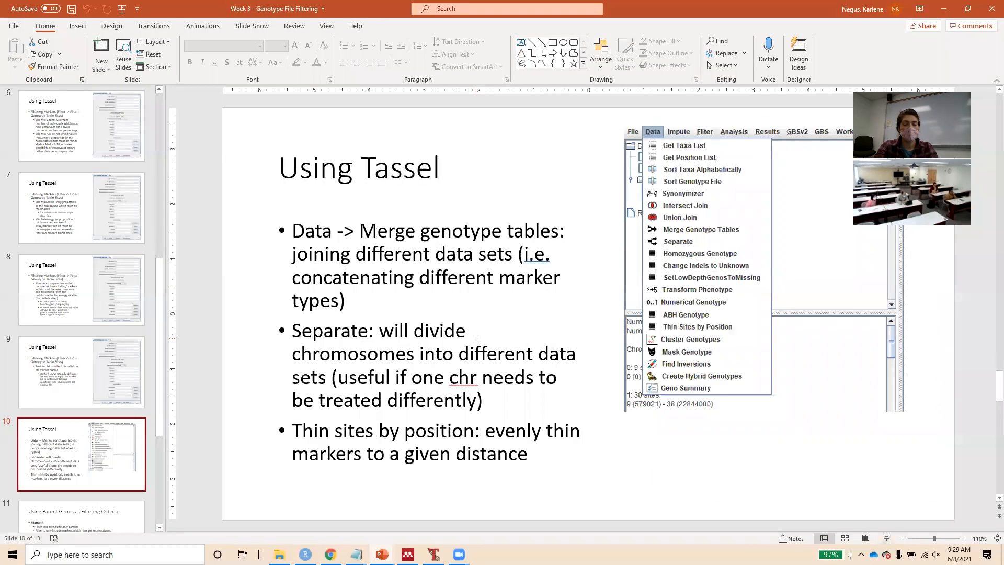
Switch to TASSEL and merge the rhseq_coldhard_v1_good and SSR_hmp_NxCS_sorted genotype tables
click(434, 555)
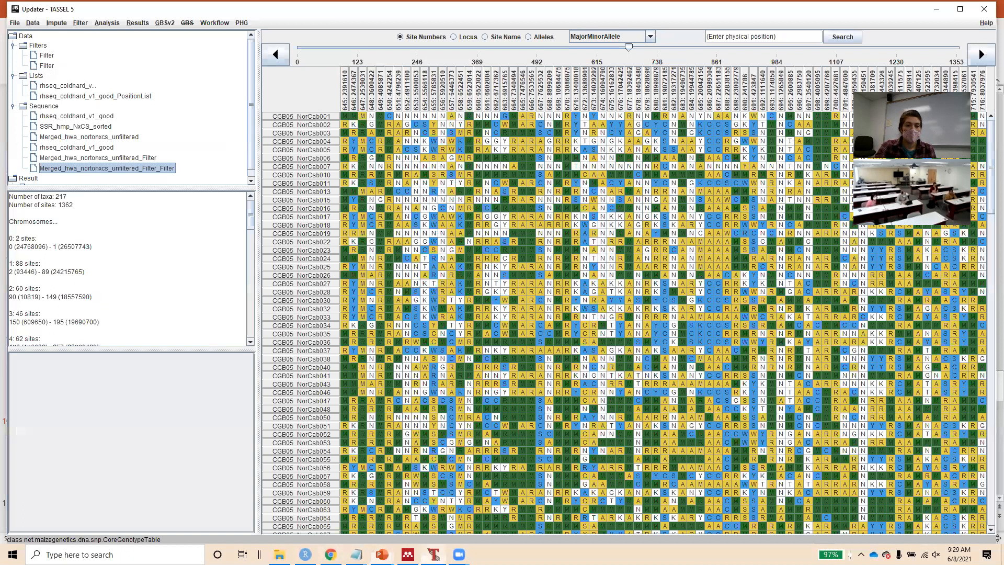
click(78, 147)
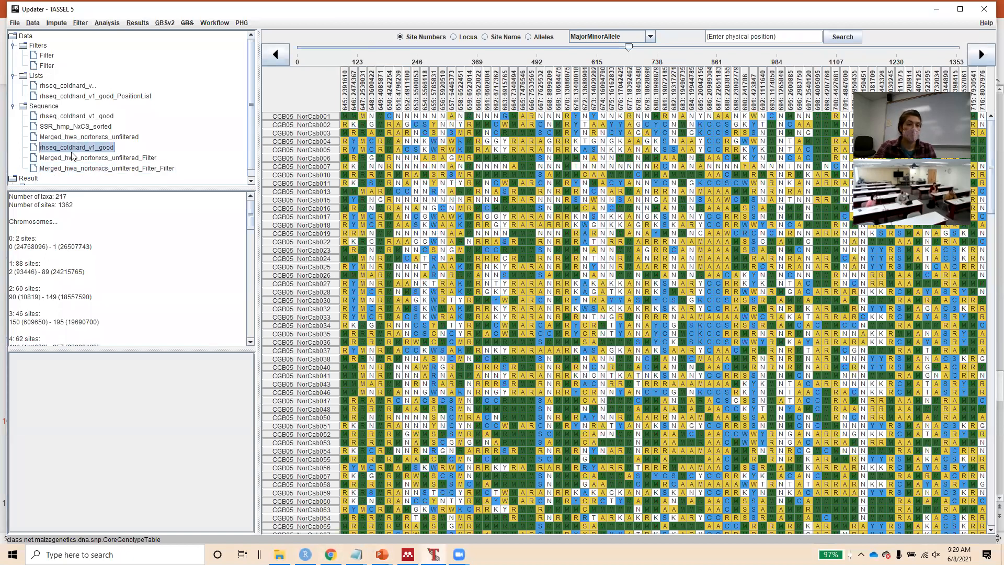
click(78, 127)
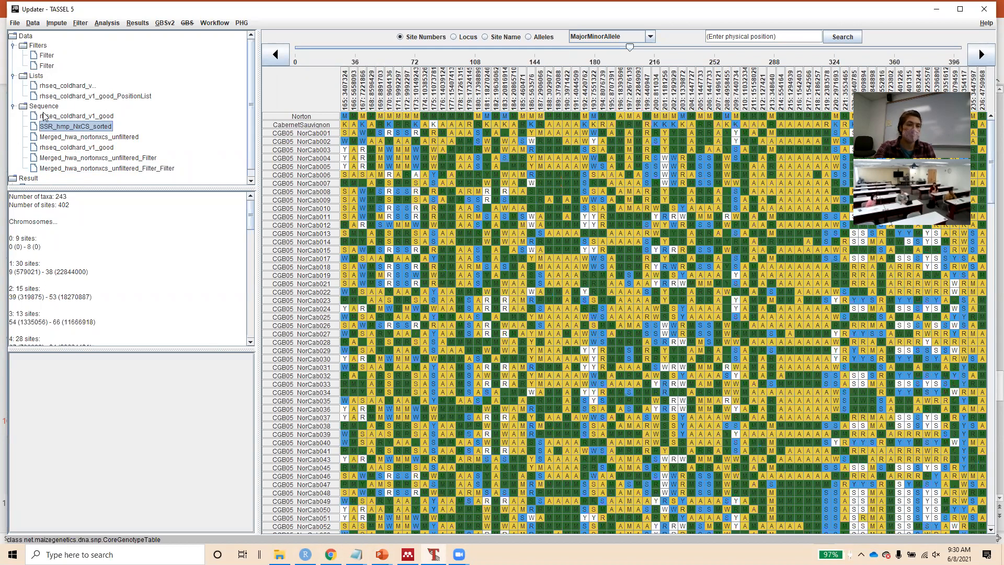
click(57, 118)
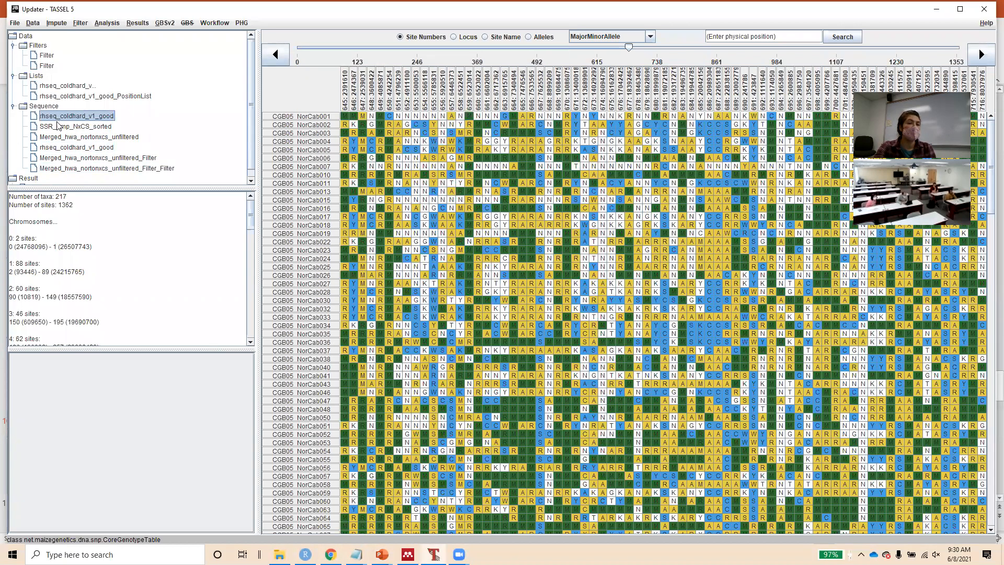
ctrl+click(58, 126)
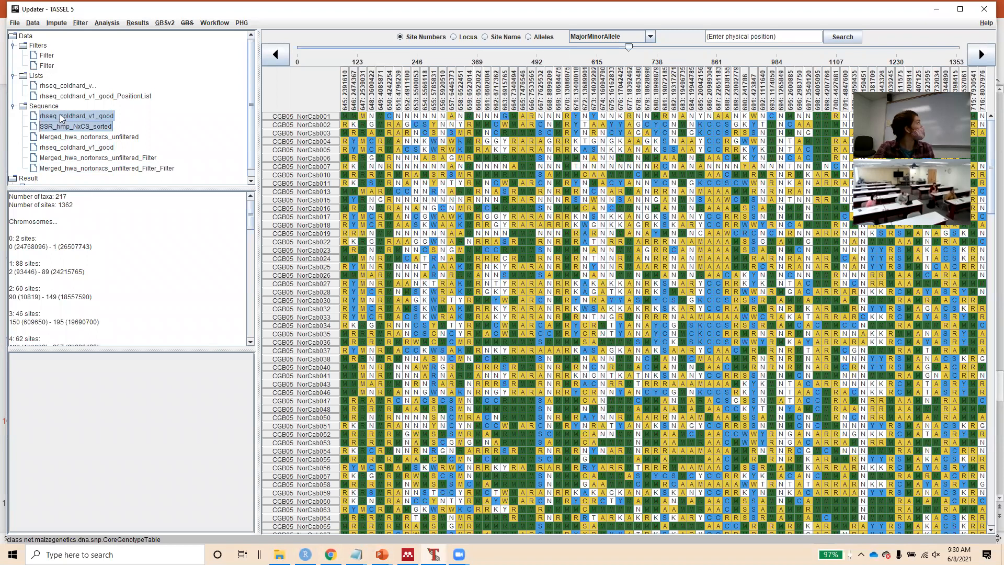
click(34, 23)
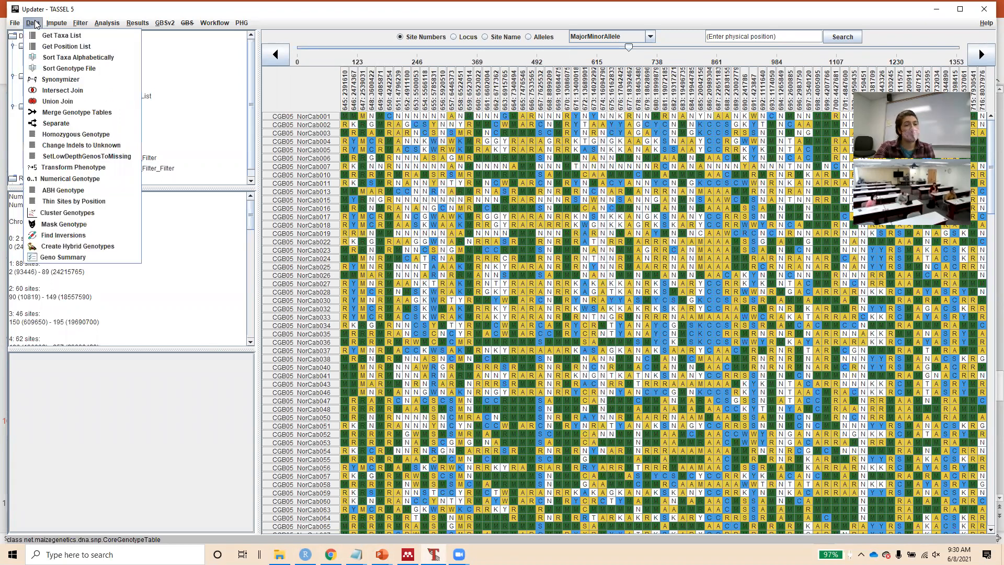
click(85, 113)
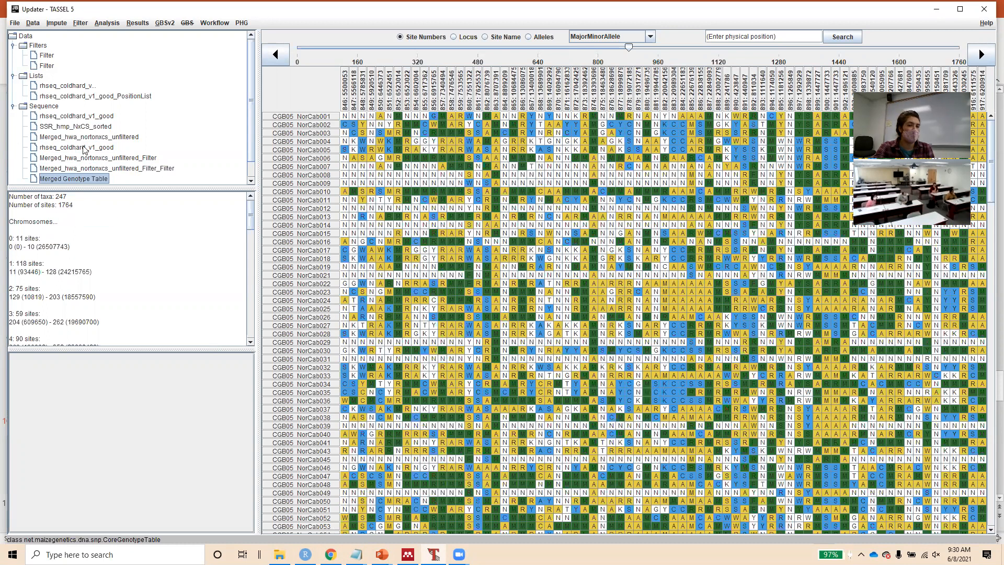
Compare SSR_hmp_NxCS_sorted with the Merged Genotype Table, and switch to PowerPoint to present the Merge genotype tables slide
click(76, 126)
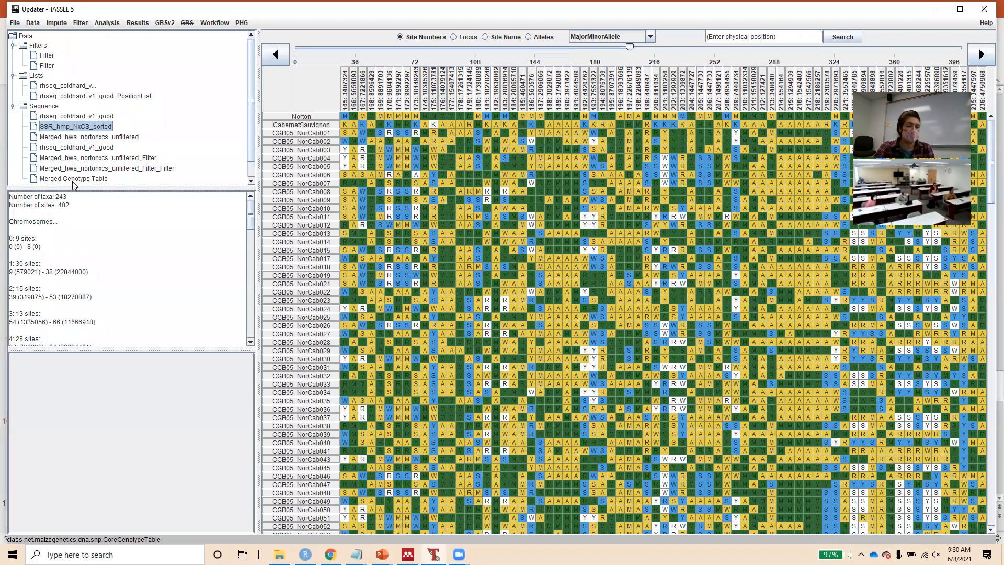
click(74, 180)
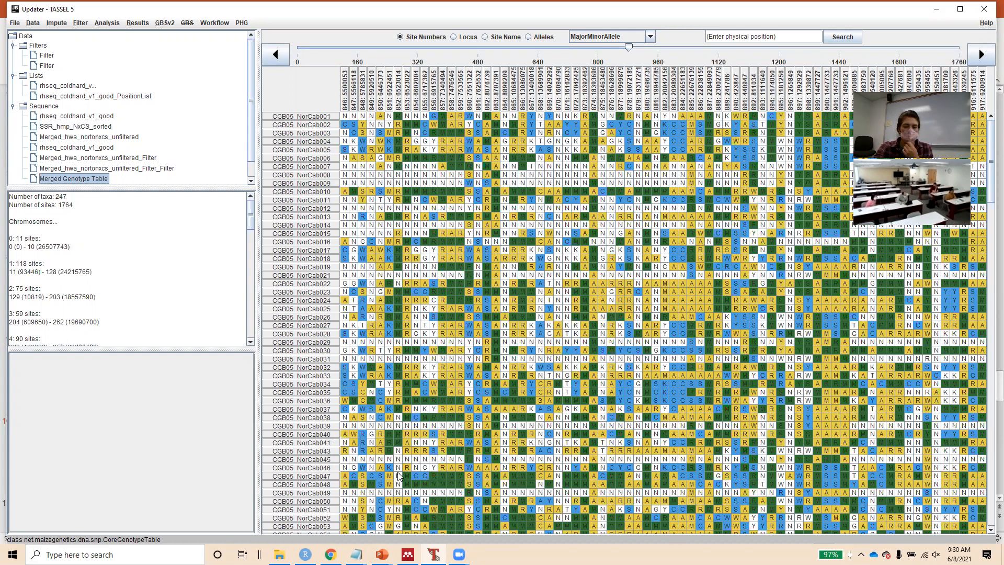
key(alt+Tab)
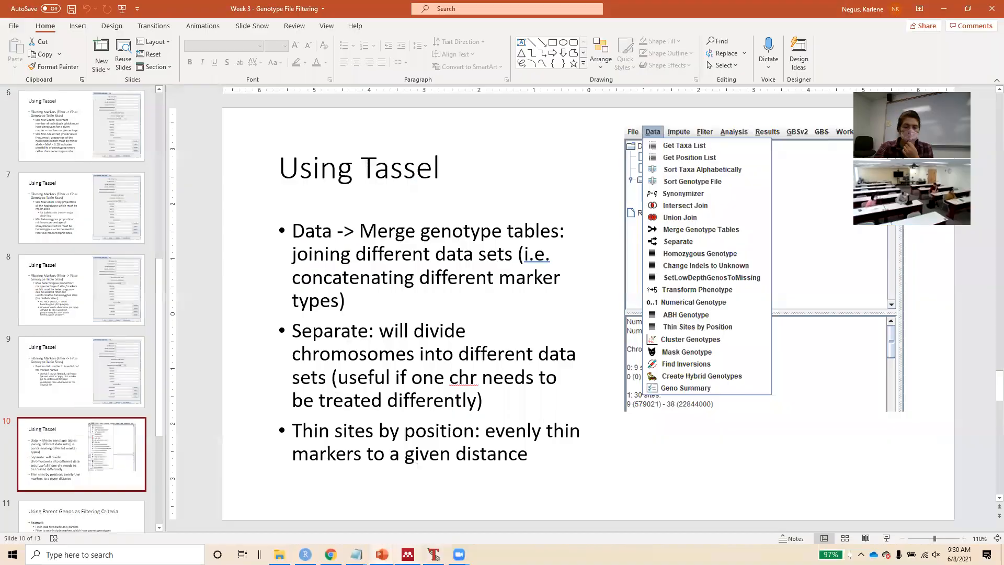
click(887, 538)
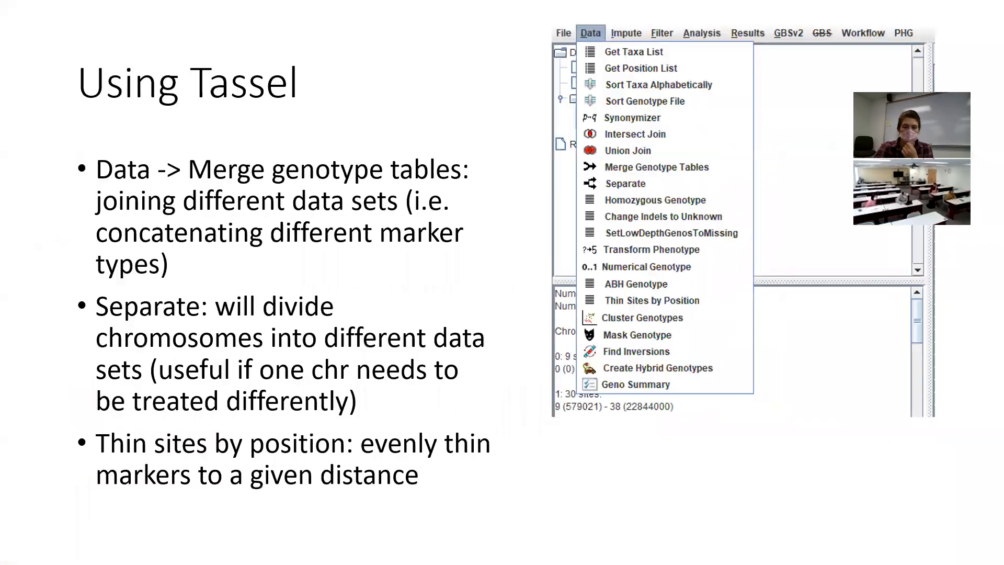
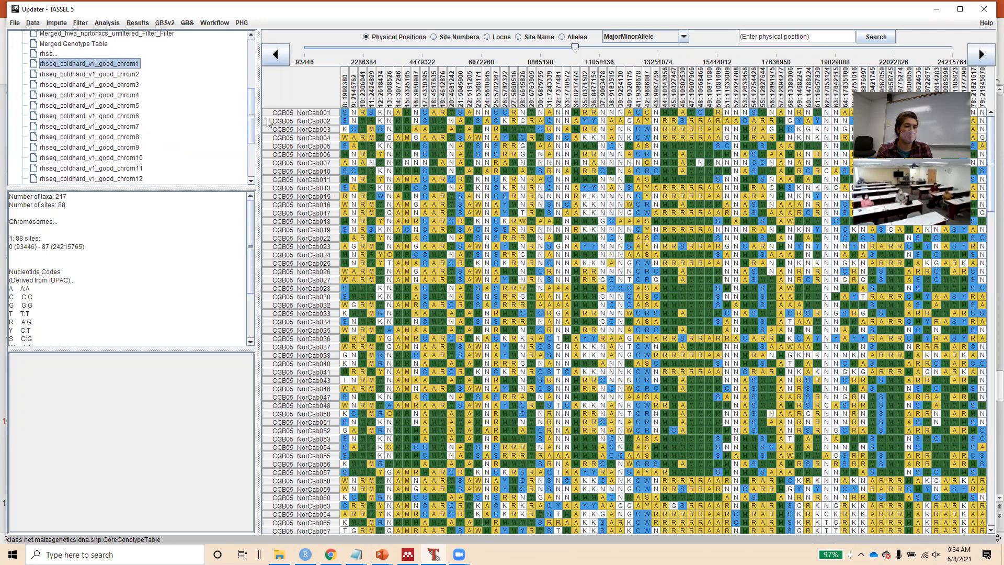
Examine the separated rhseq_coldhard_v1_good genotype tables for chromosomes 16 to 19
drag(251, 114, 252, 139)
click(138, 150)
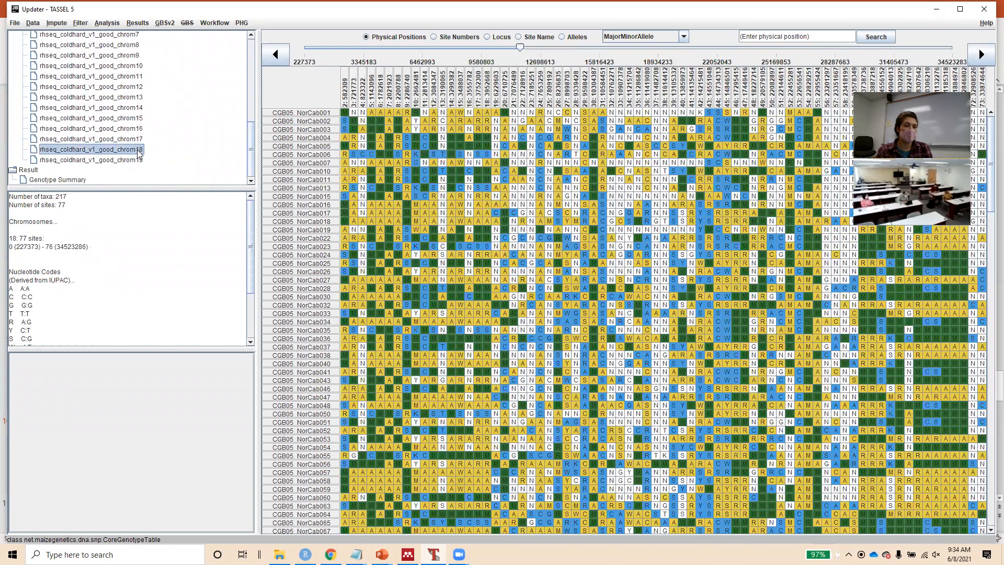
click(126, 161)
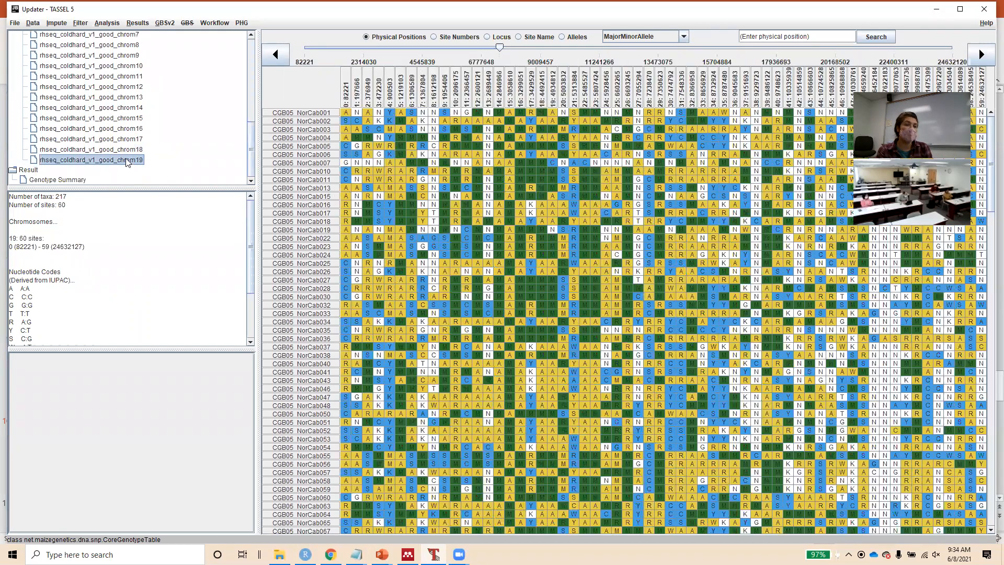
click(127, 150)
click(125, 139)
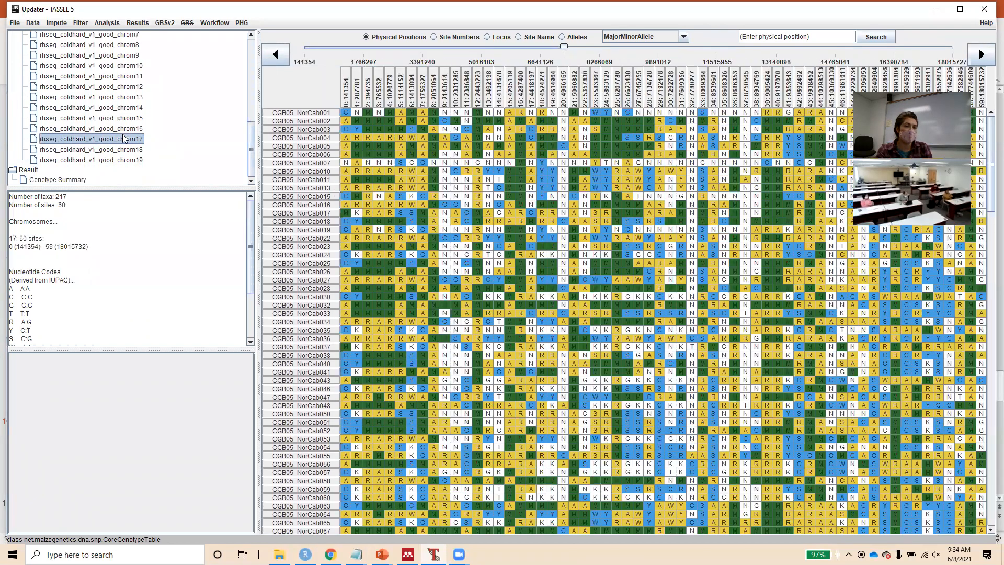
click(125, 129)
Start Thin Sites by Position on rhseq_coldhard_v1_good_chrom18 with rhseq_chr18 in the Workshop June 8 folder as the output file
click(125, 150)
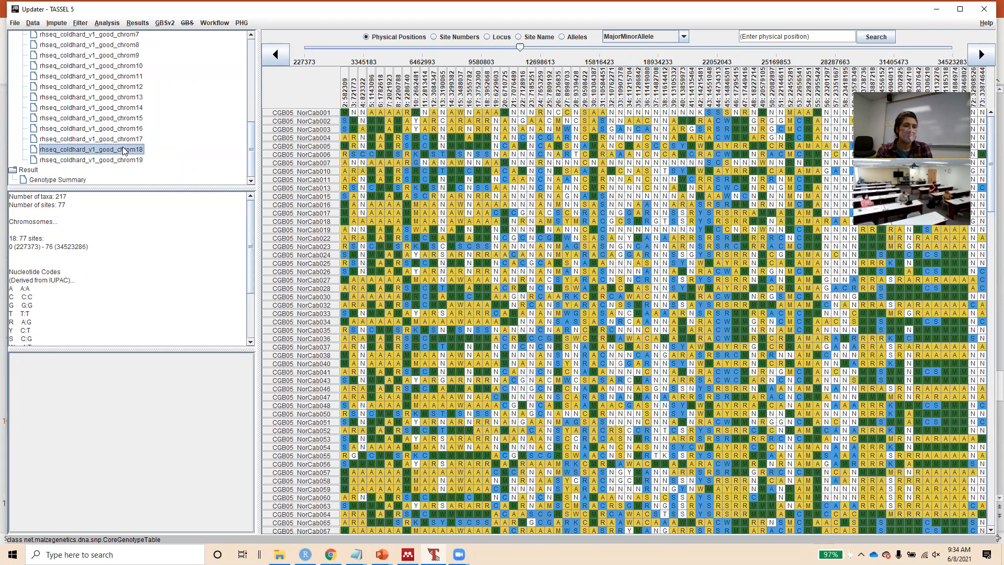
click(34, 23)
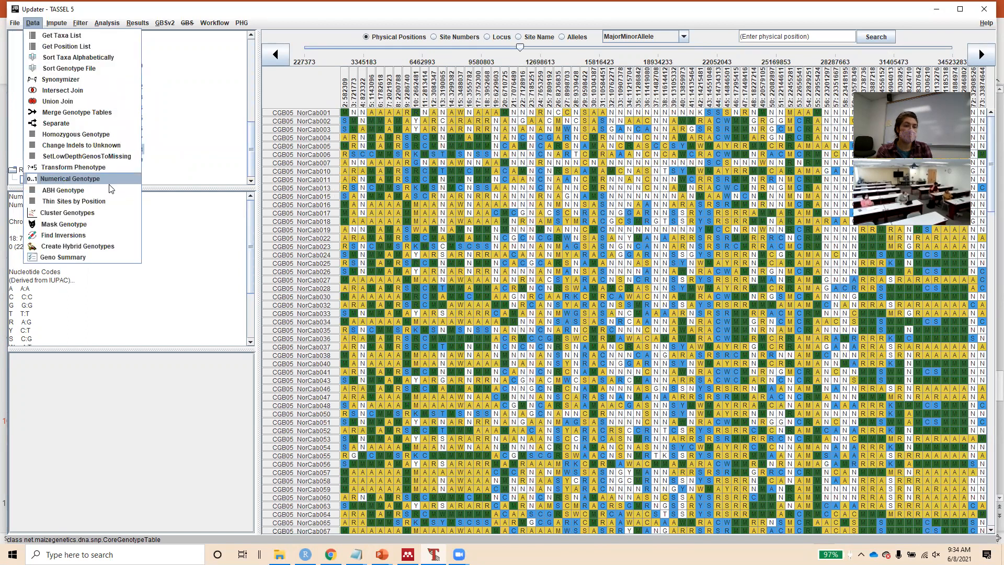
click(107, 201)
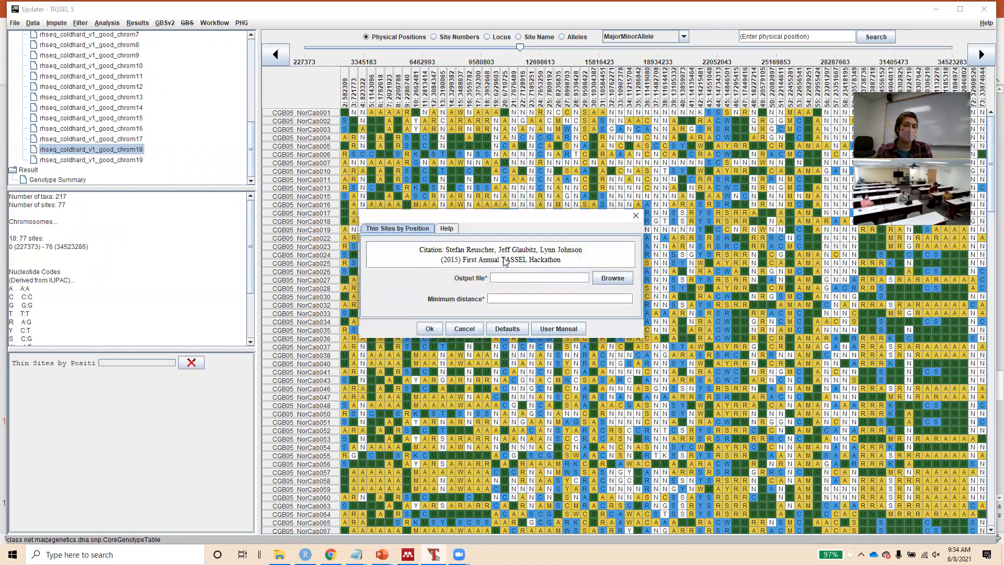
click(531, 277)
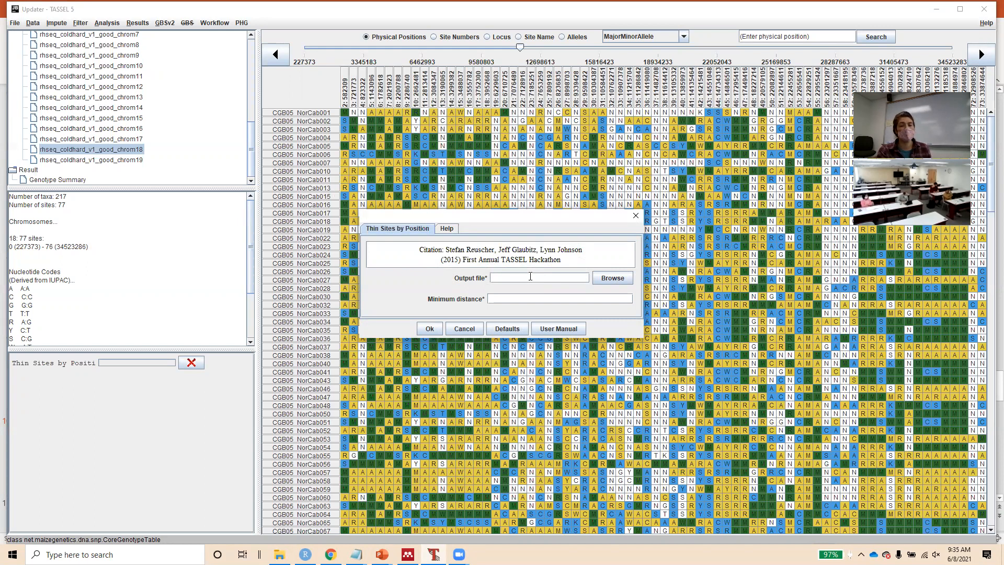
click(611, 279)
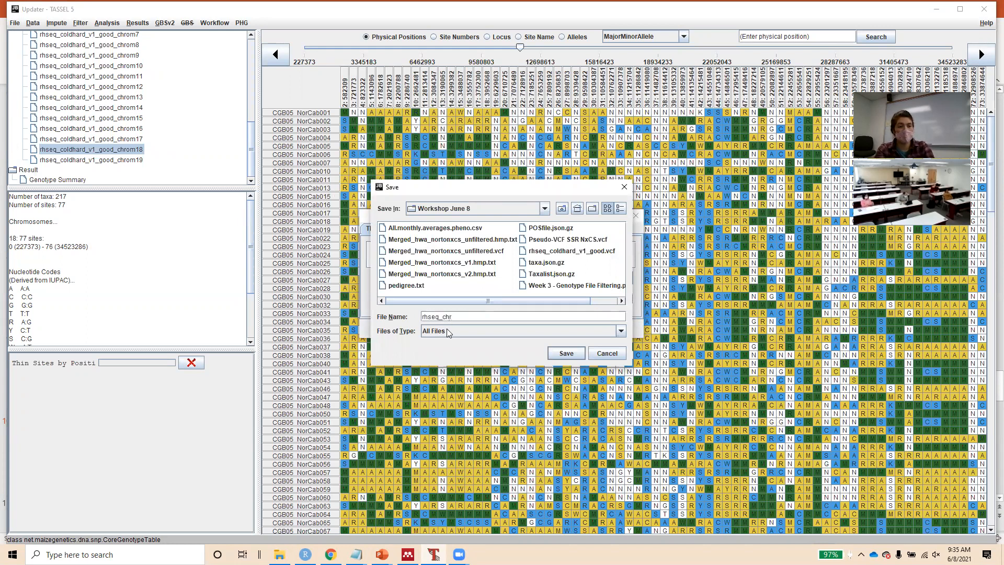
text(rhseq_chr18)
key(Return)
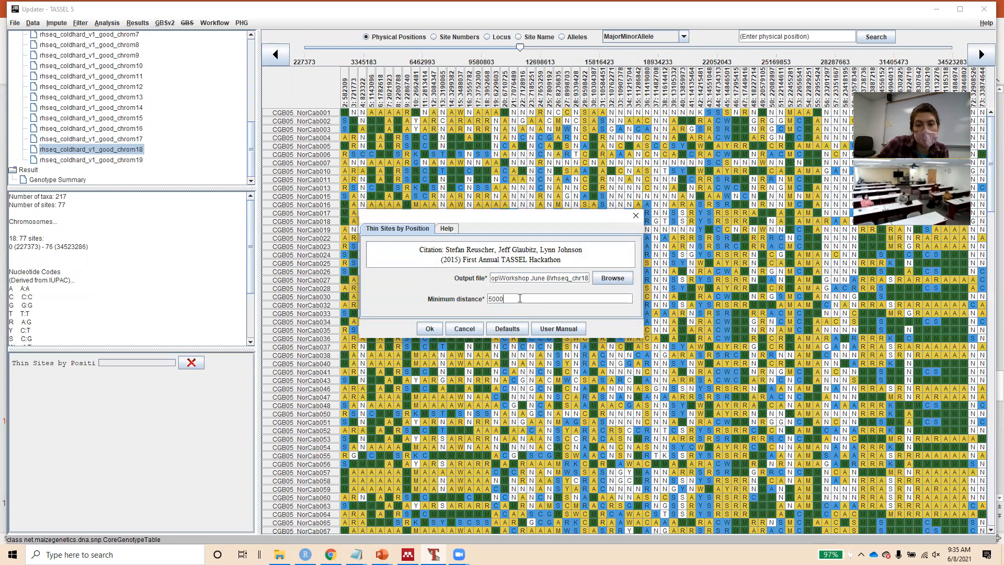
Check the help for the minimum distance unit, set the minimum distance to 5,000,000 and run the site thinning
click(445, 233)
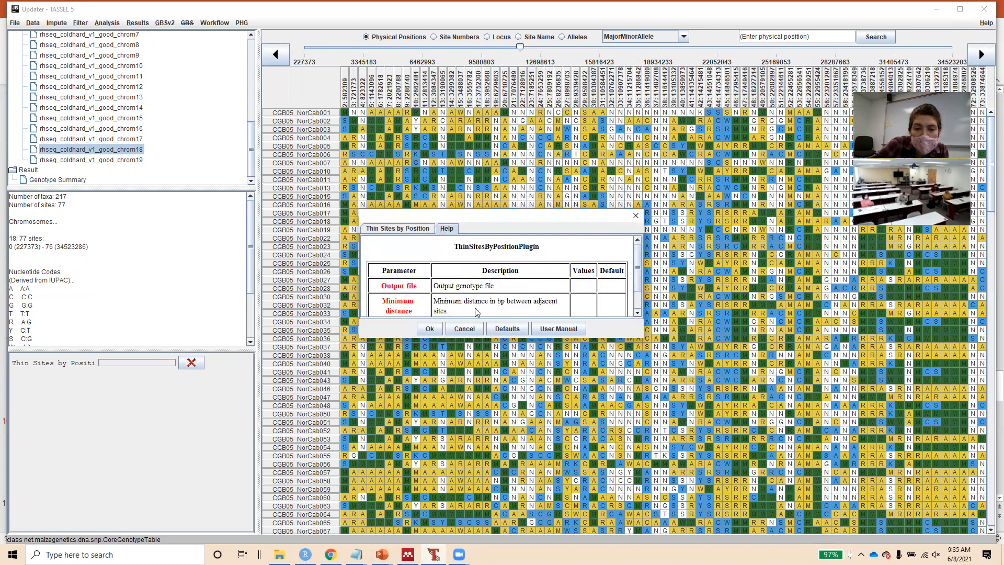
click(408, 230)
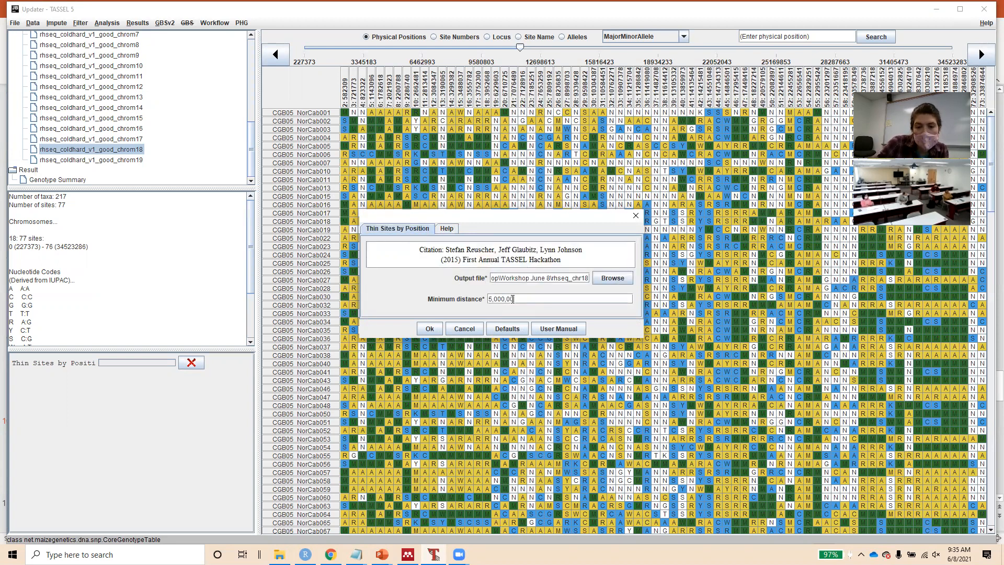
key(BackSpace)
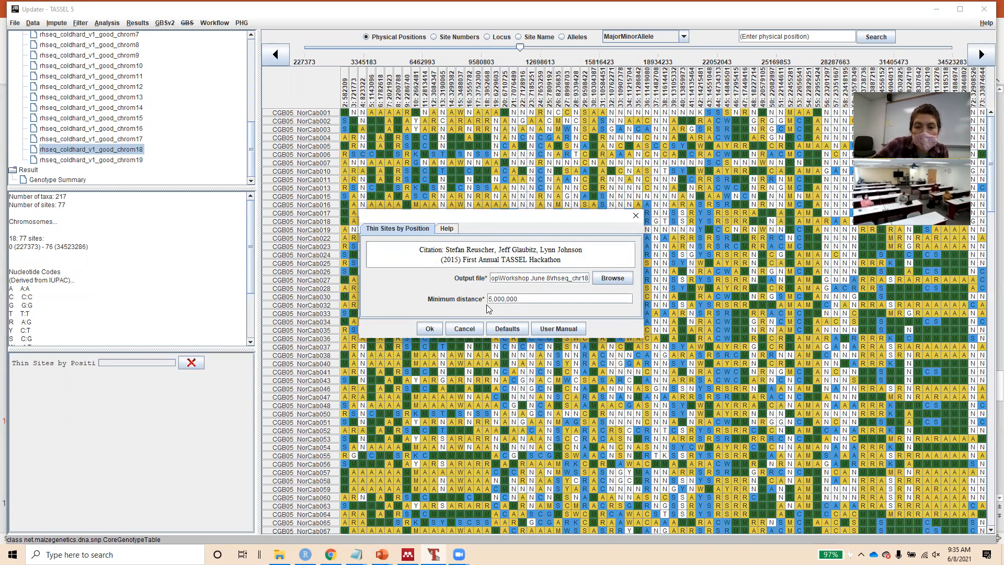
text(.)
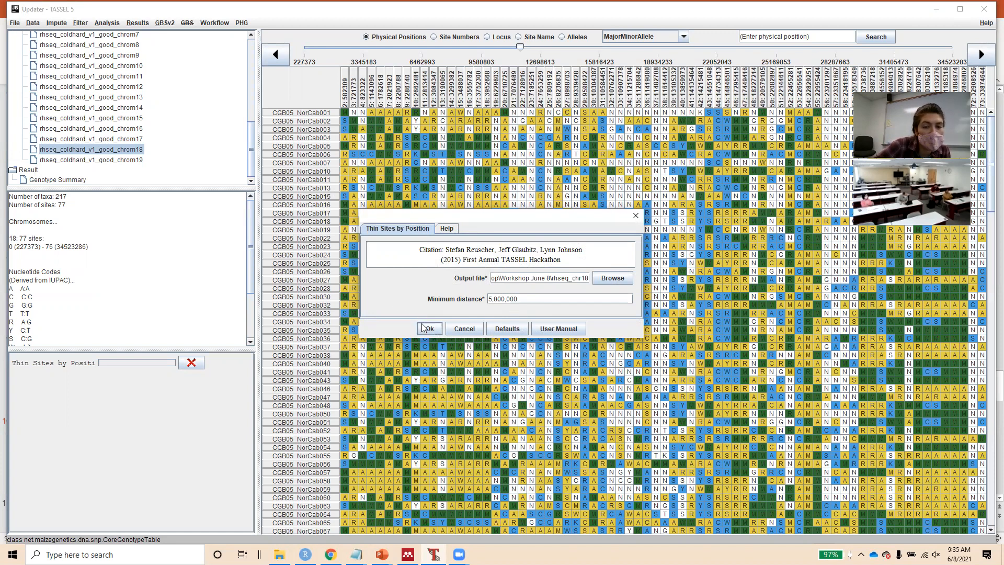
click(429, 329)
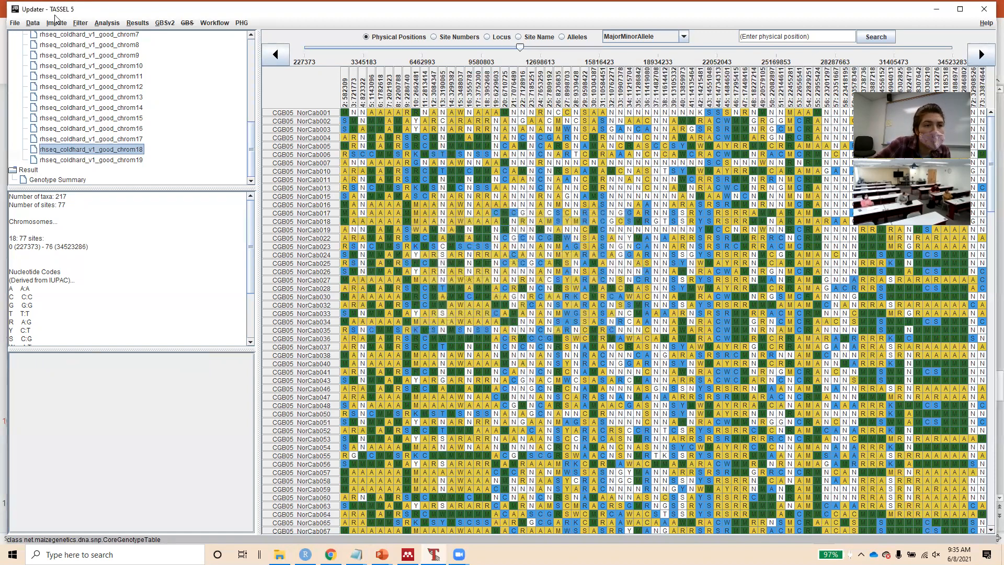
Open rhseq_chr18.hmp.txt from the Workshop June 8 folder as a genotype table
click(14, 24)
click(25, 36)
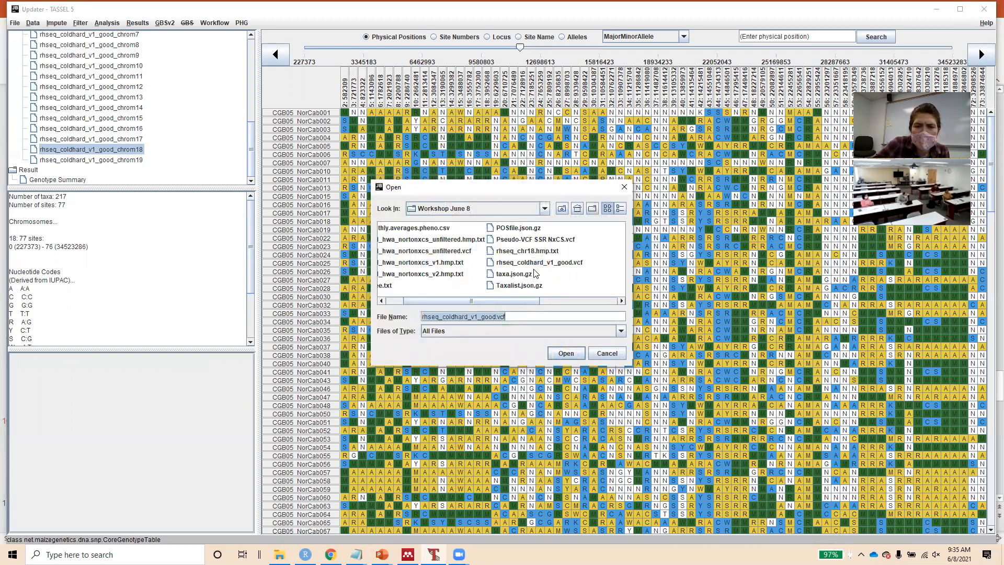
click(529, 251)
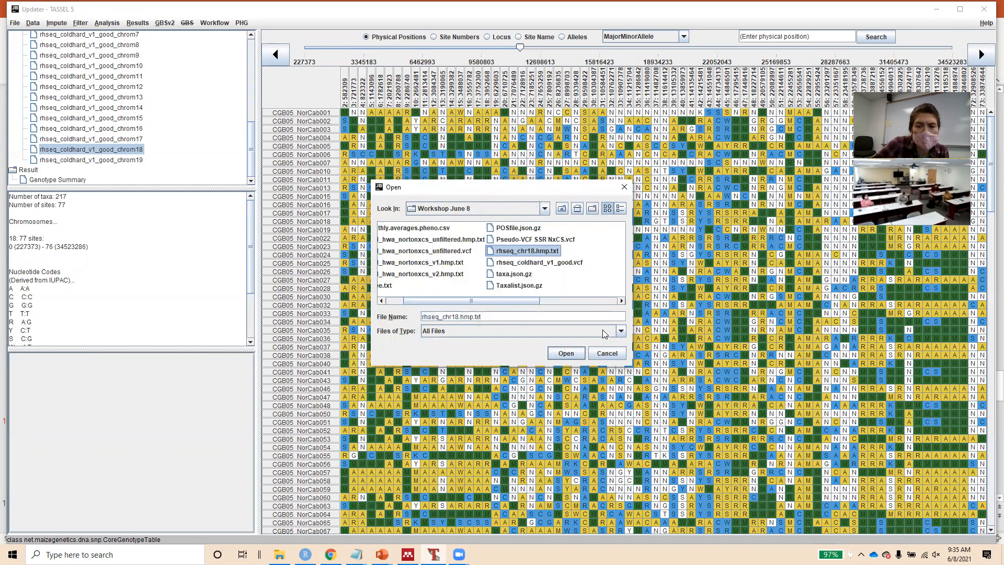
click(574, 354)
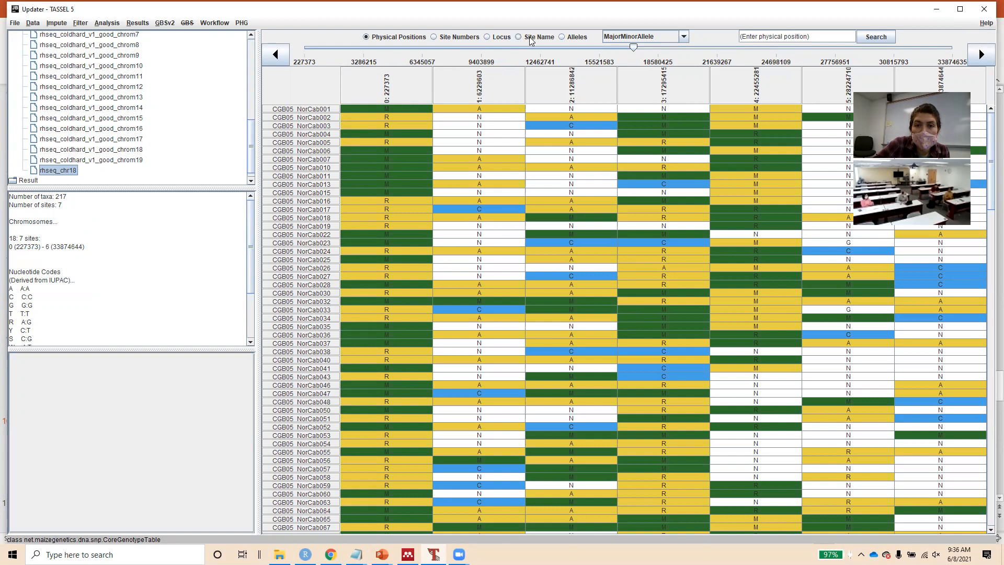
View the rhseq_chr18 table's column headings by site number, by locus and by site name
click(455, 39)
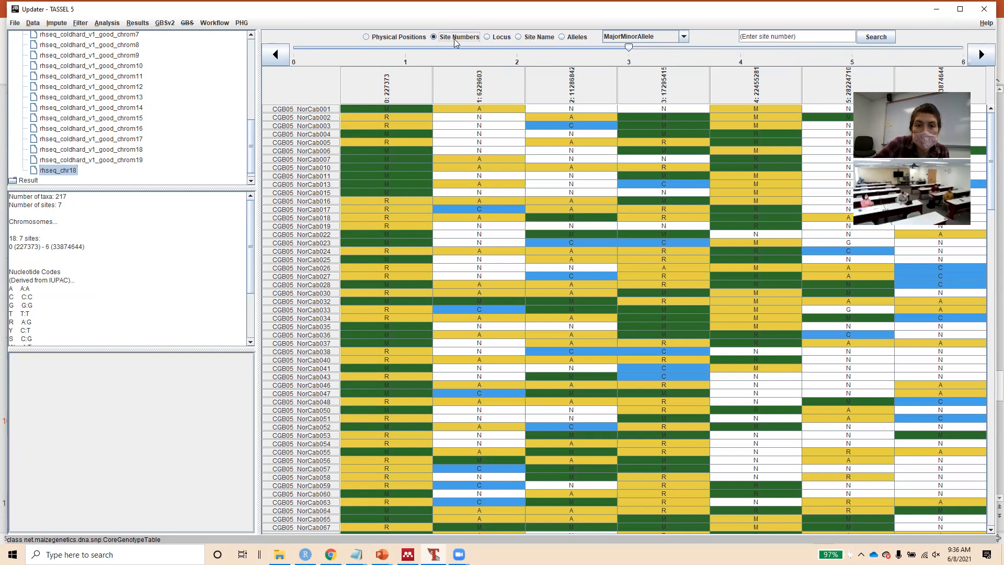
click(502, 37)
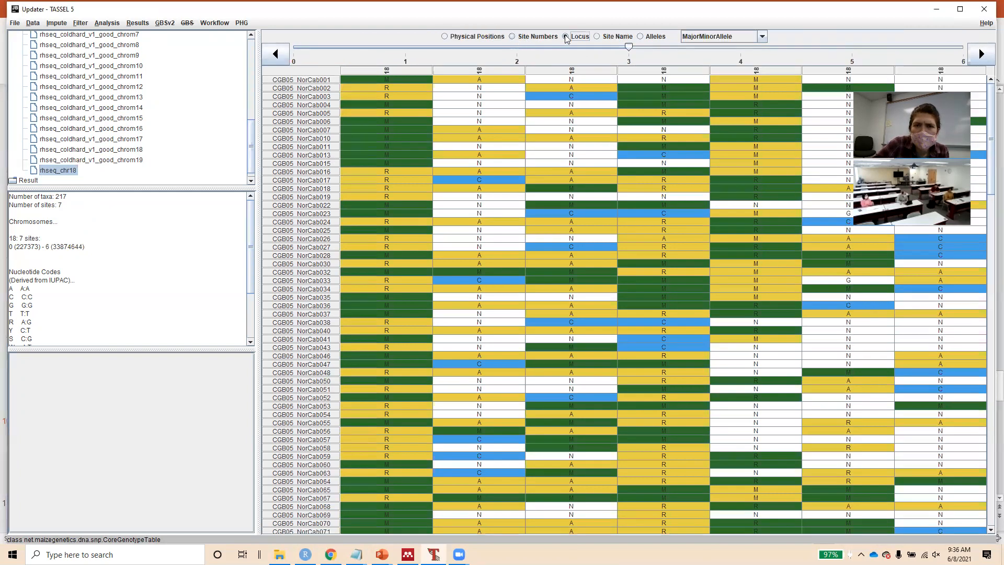
click(611, 35)
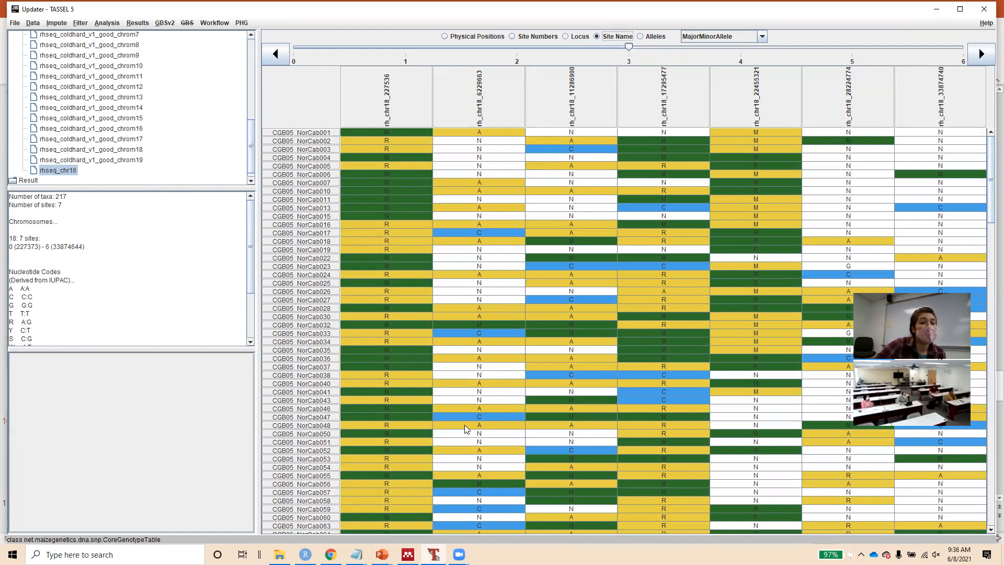
Merge rhseq_chr18 with rhse... and the rhseq_coldhard_v1_good tables for chromosomes 1 to 17 and 19, leaving out the original chromosome 18 table
ctrl+click(83, 160)
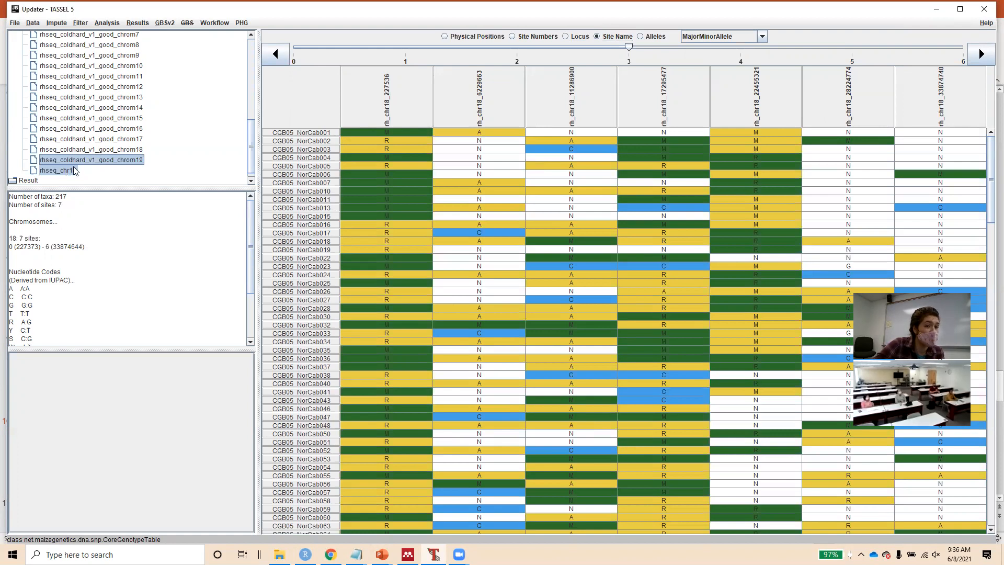
ctrl+click(95, 139)
ctrl+click(90, 118)
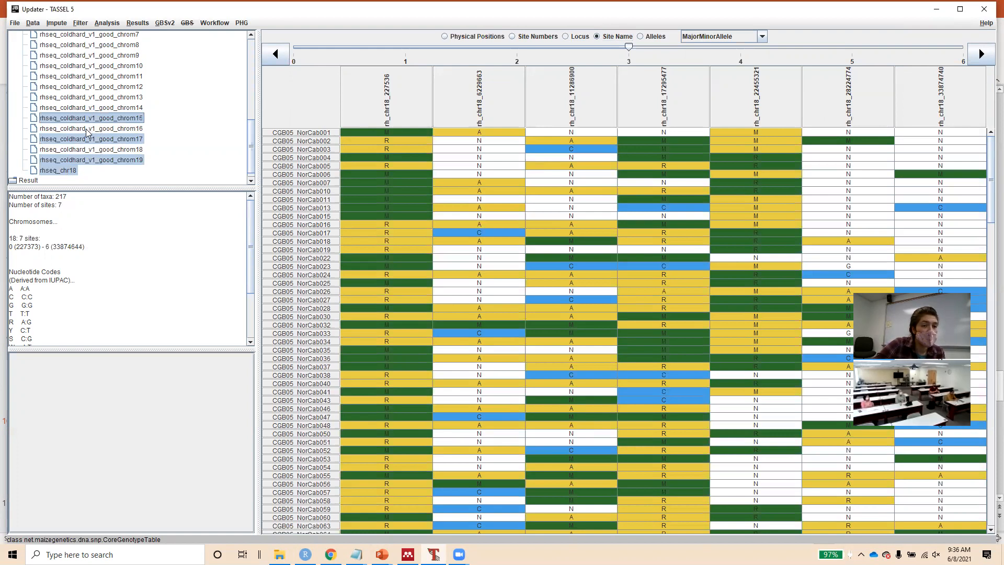
ctrl+click(88, 129)
ctrl+click(88, 107)
ctrl+click(84, 97)
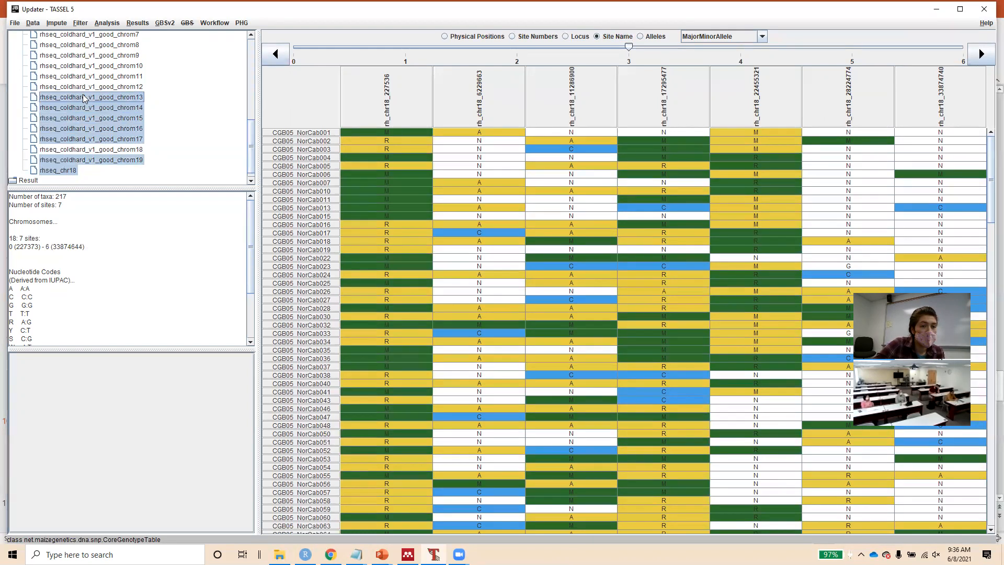
ctrl+click(83, 86)
ctrl+click(83, 77)
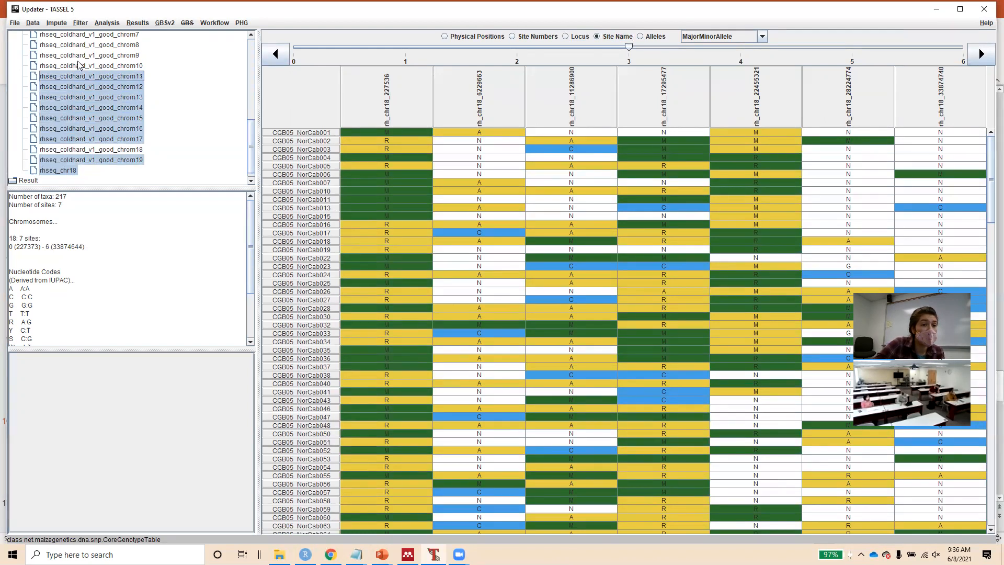
ctrl+click(80, 66)
ctrl+click(79, 56)
ctrl+click(79, 45)
ctrl+click(77, 35)
click(251, 34)
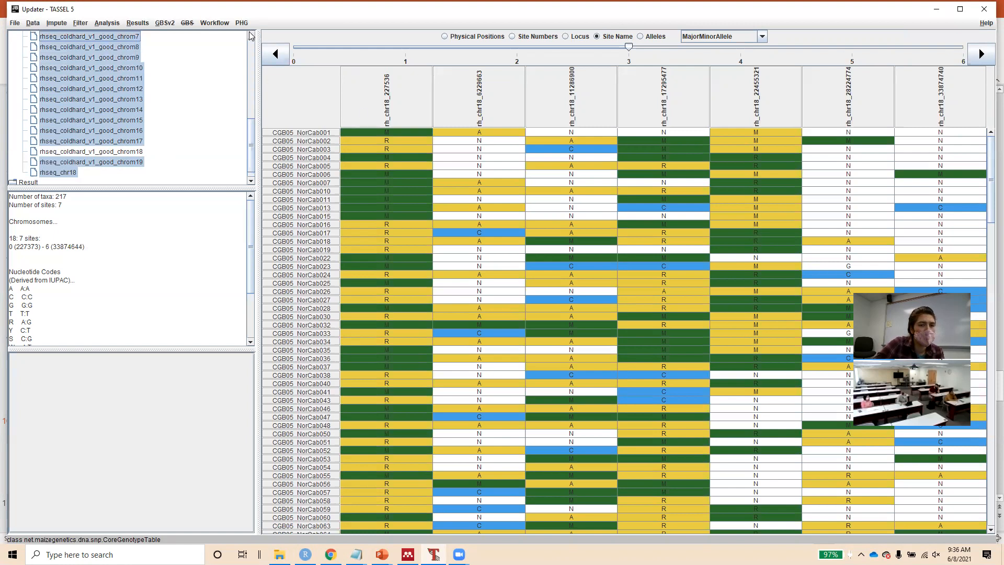
click(251, 35)
click(252, 35)
click(251, 35)
click(251, 34)
click(251, 34)
click(251, 34)
click(251, 34)
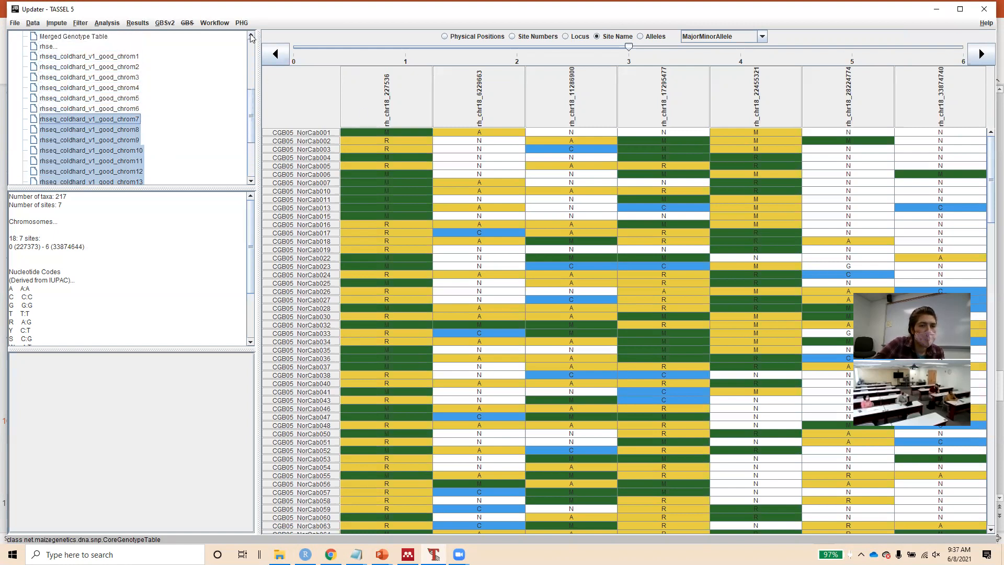
ctrl+click(79, 109)
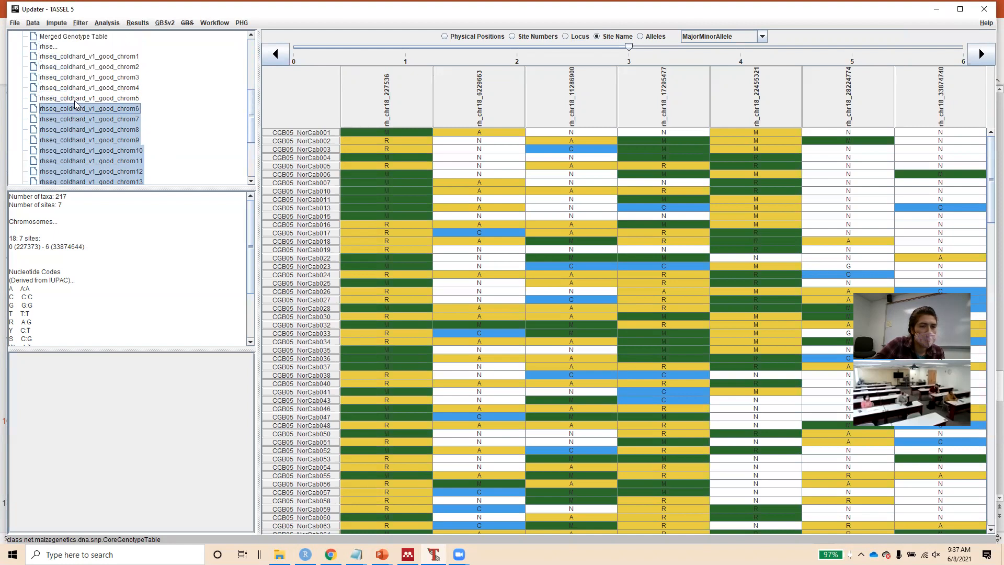
ctrl+click(76, 98)
ctrl+click(73, 88)
ctrl+click(69, 77)
ctrl+click(65, 67)
ctrl+click(59, 57)
ctrl+click(52, 47)
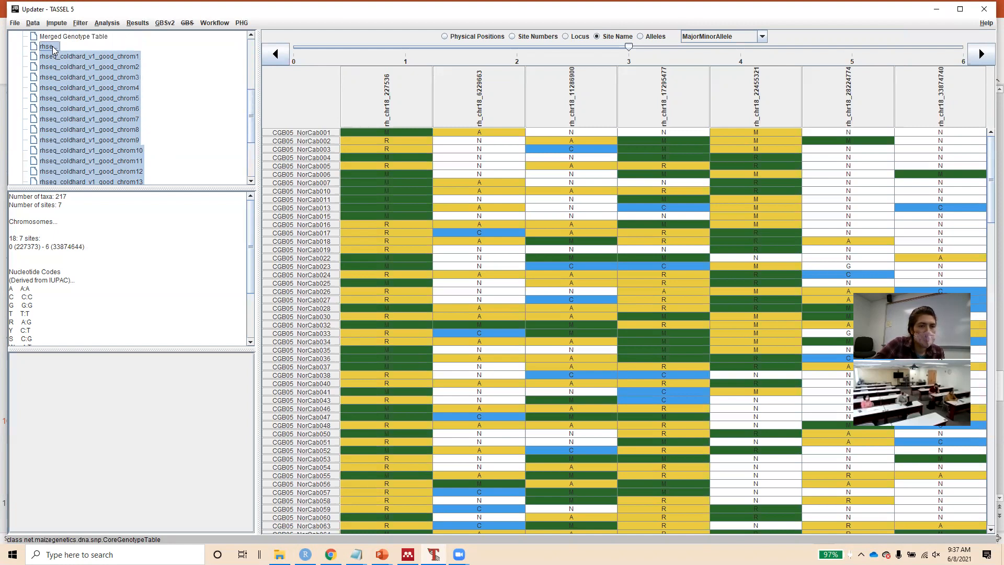
click(34, 24)
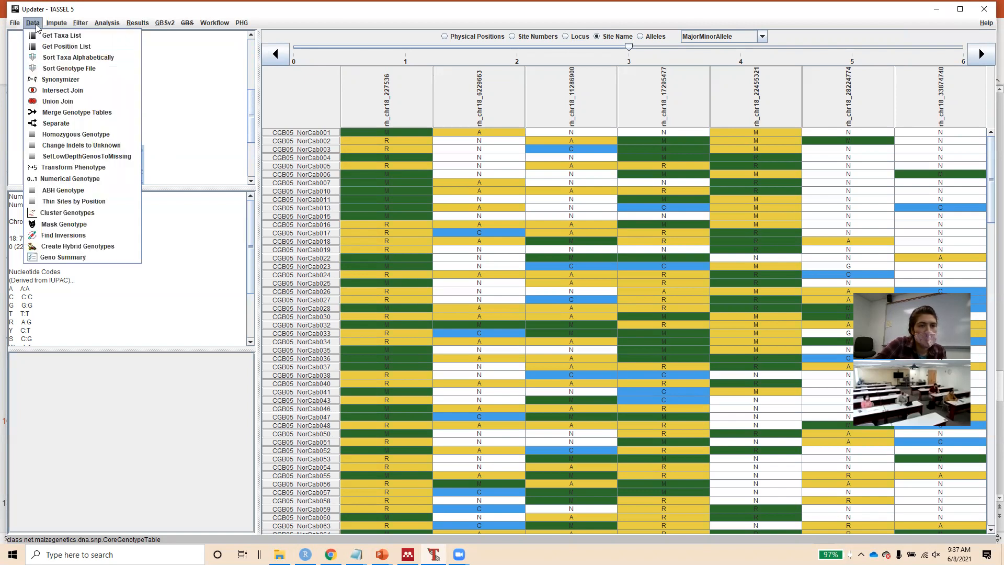
click(65, 112)
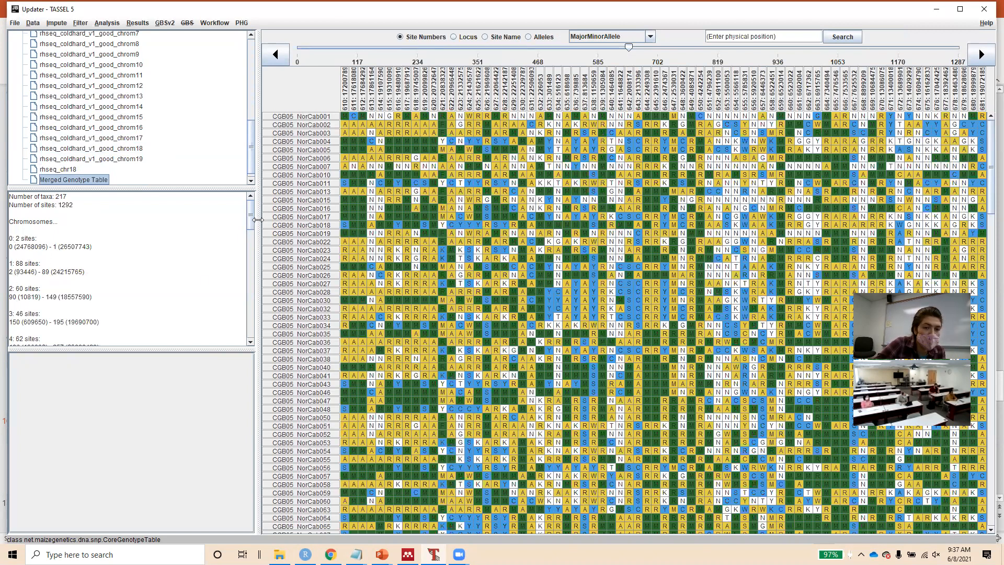
Examine the site summary of the new Merged Genotype Table for chromosomes 16 to 19
drag(252, 219, 251, 306)
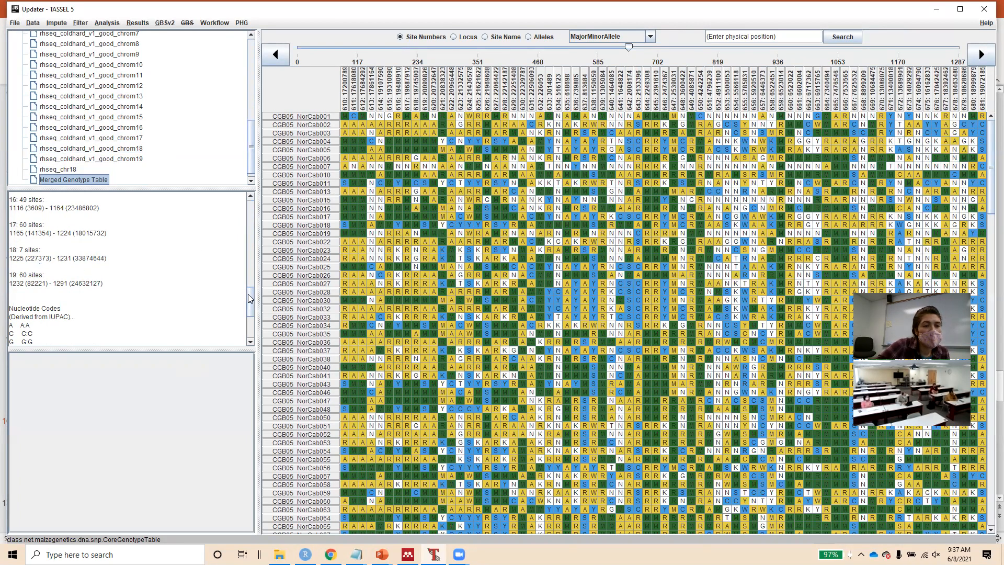
scroll(250, 297, up, 1)
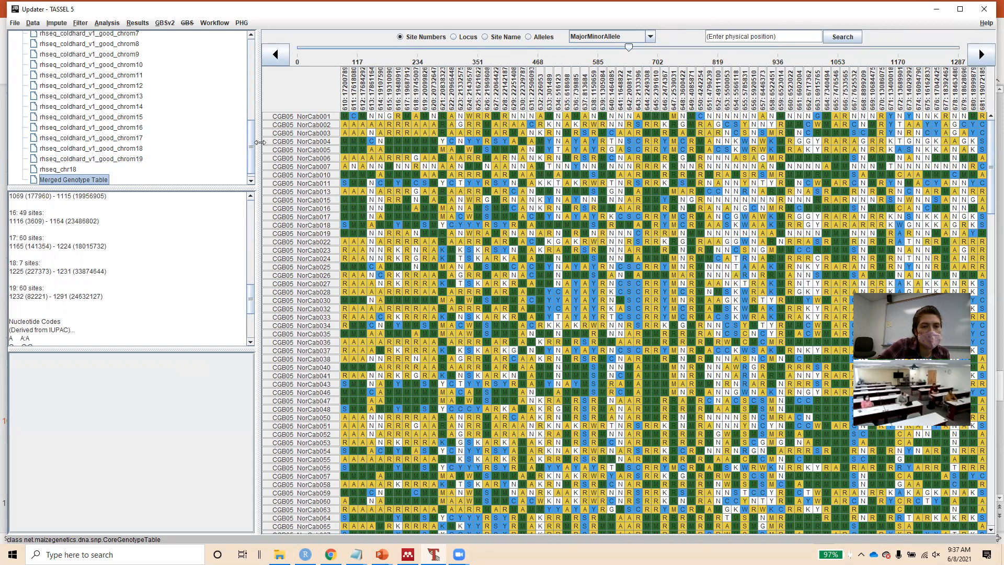
scroll(250, 141, up, 5)
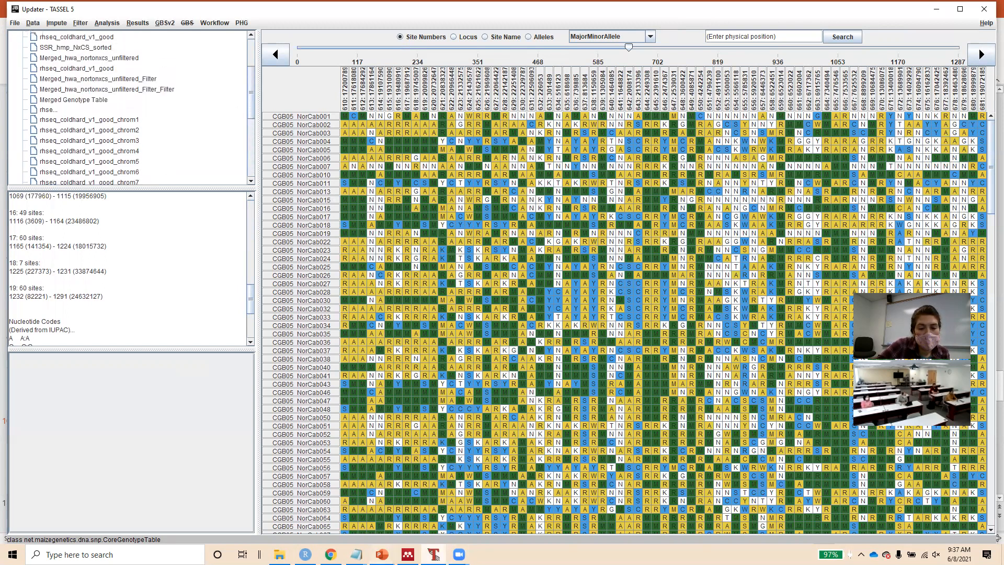
Switch to the Week 3 - Genotype File Filtering presentation in PowerPoint and start the slide show at slide 10
mouse_move(381, 554)
click(463, 520)
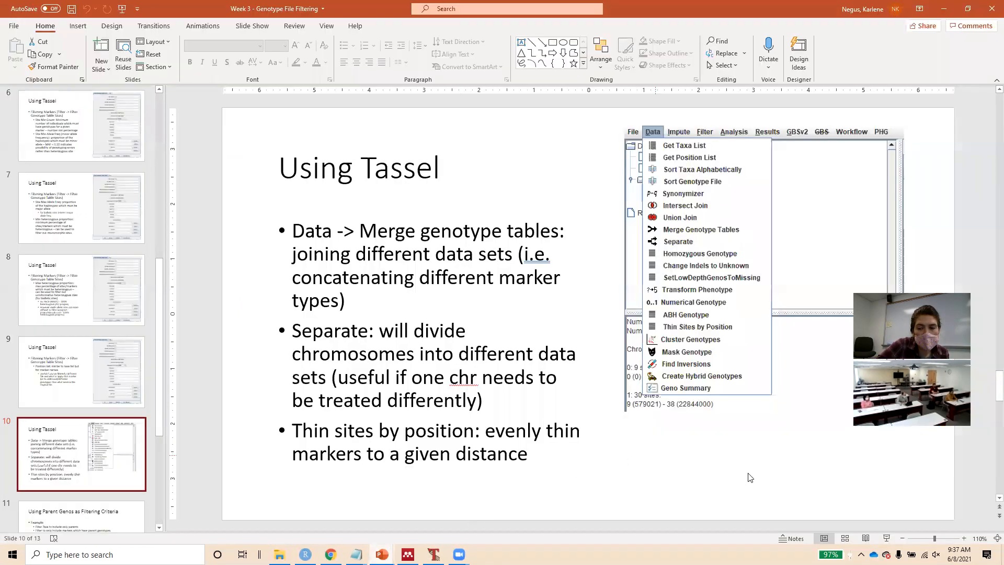
click(886, 538)
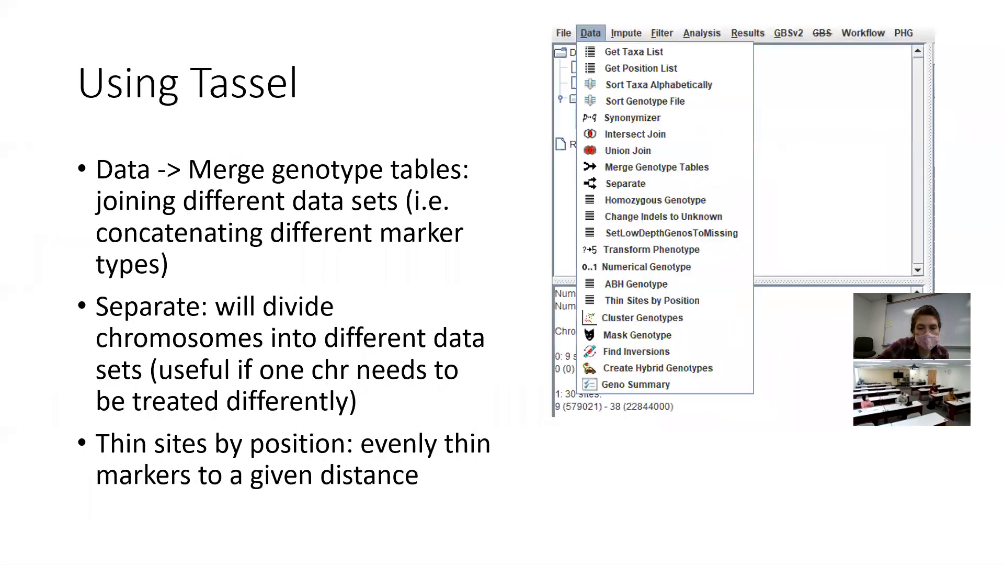
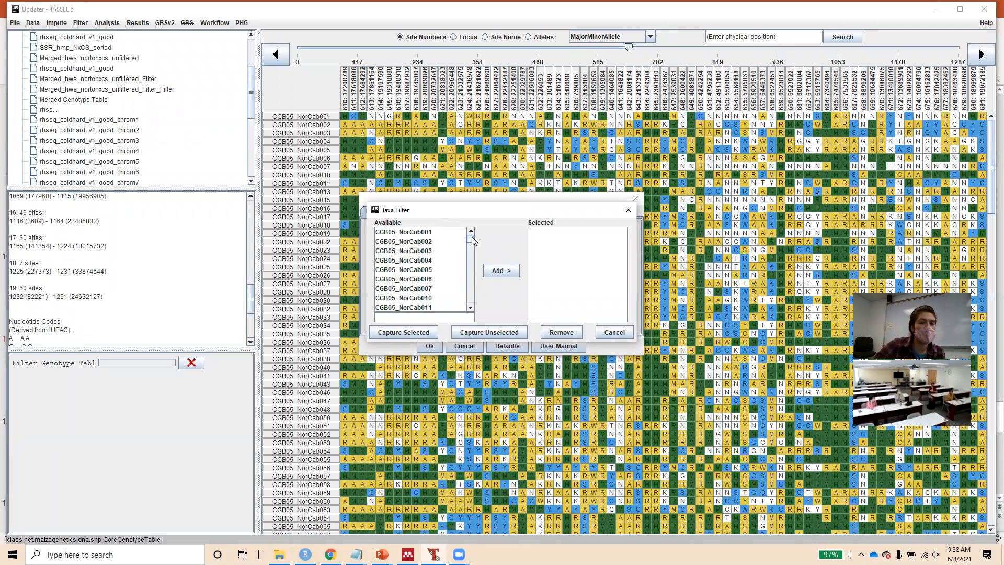
Try adding CGB05_NorCab002 and CGB05_NorCab004 to the taxa filter's selection, and remove both again
click(443, 233)
click(430, 243)
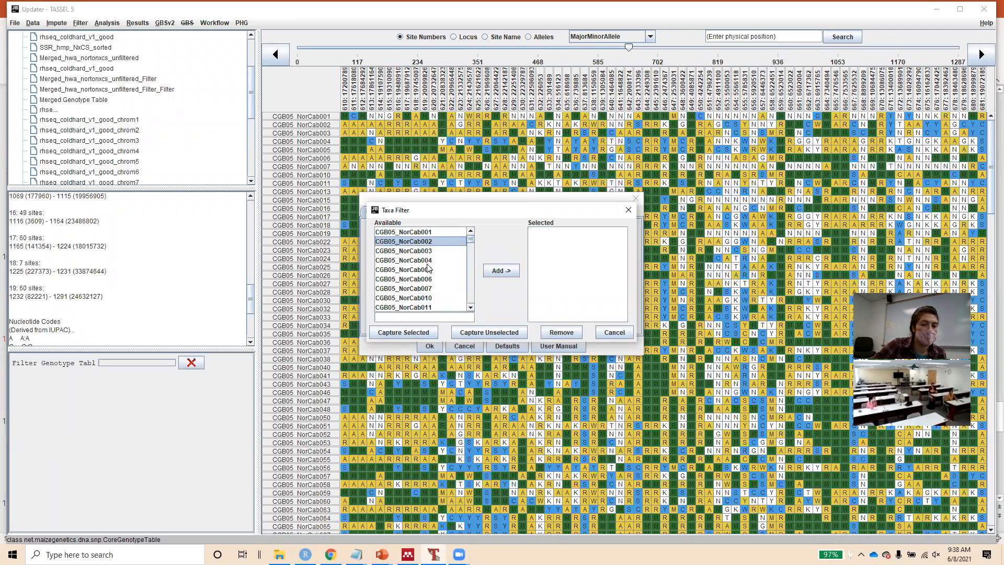
click(490, 272)
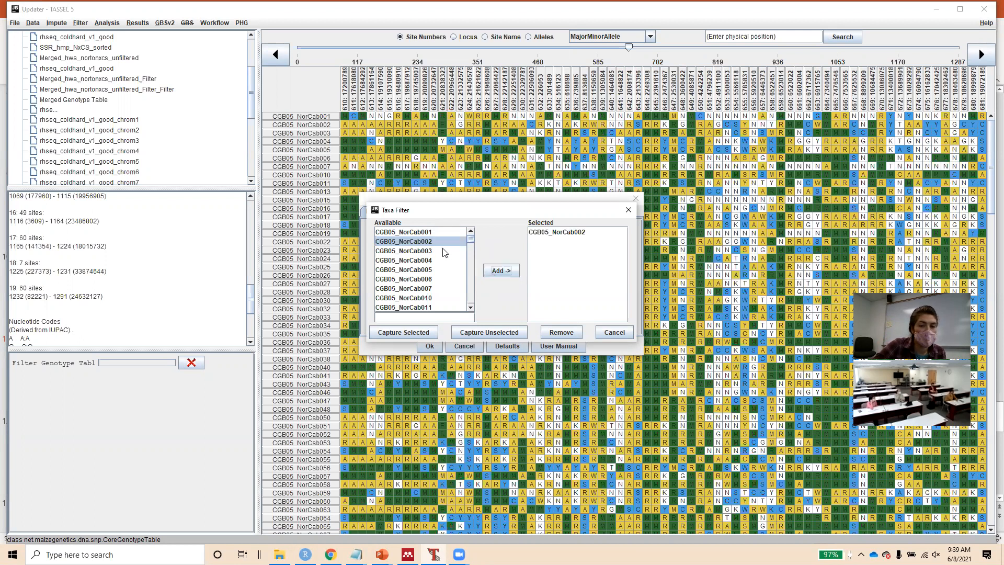
click(421, 261)
click(500, 271)
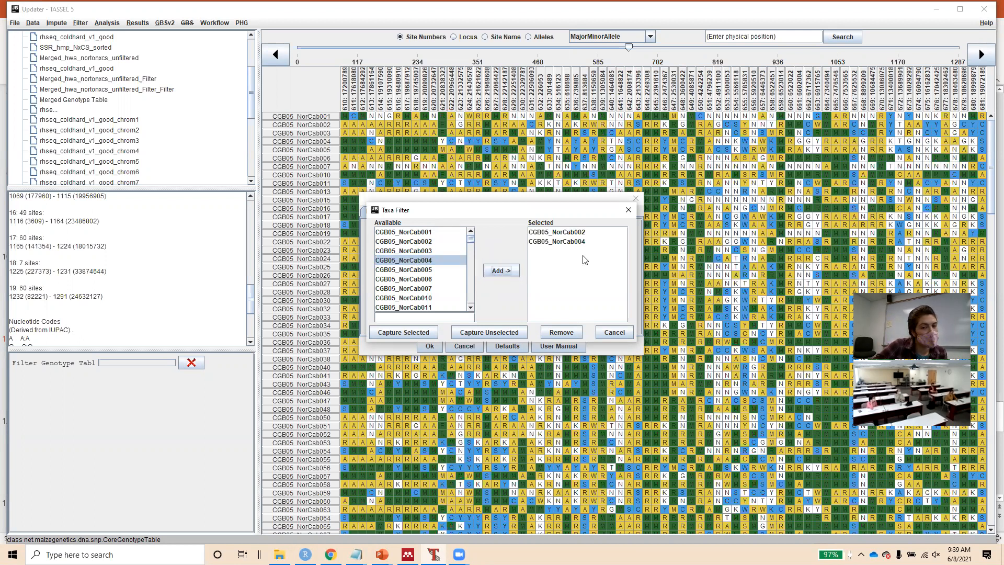
click(565, 243)
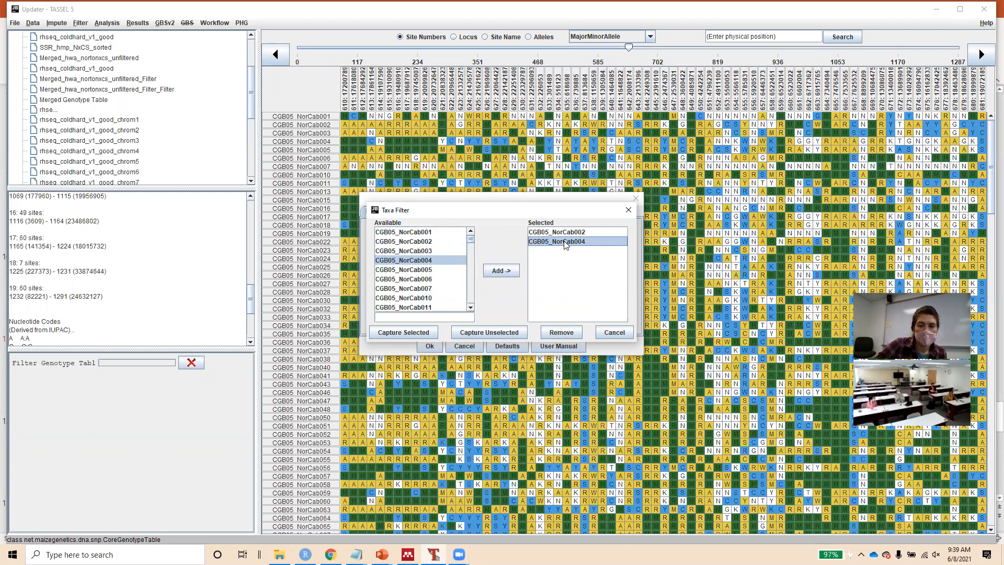
click(563, 333)
click(570, 232)
click(566, 333)
Filter the Merged Genotype Table to include only the parent taxa CabernetSauvignon and Norton
drag(471, 256, 470, 300)
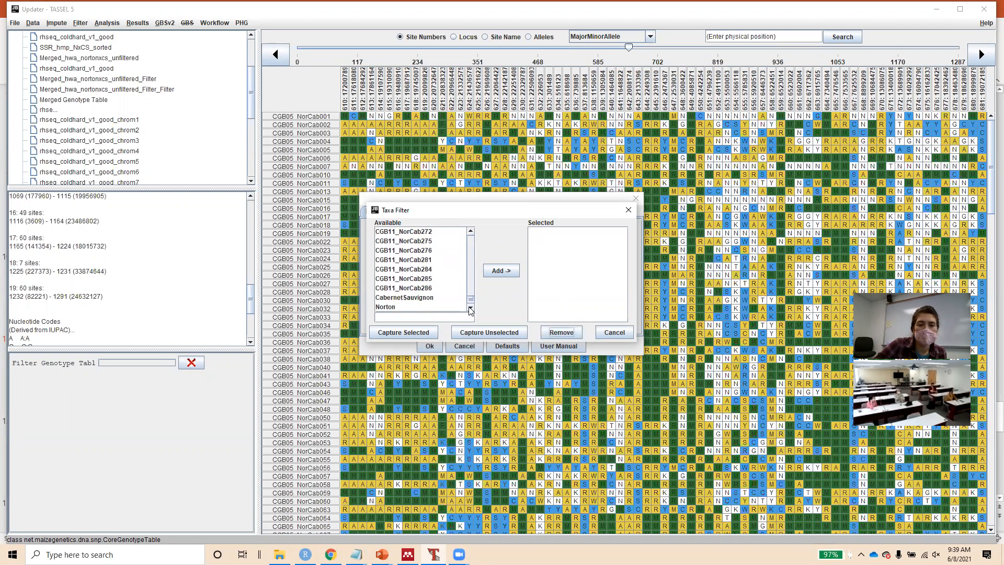
click(398, 296)
shift+click(394, 308)
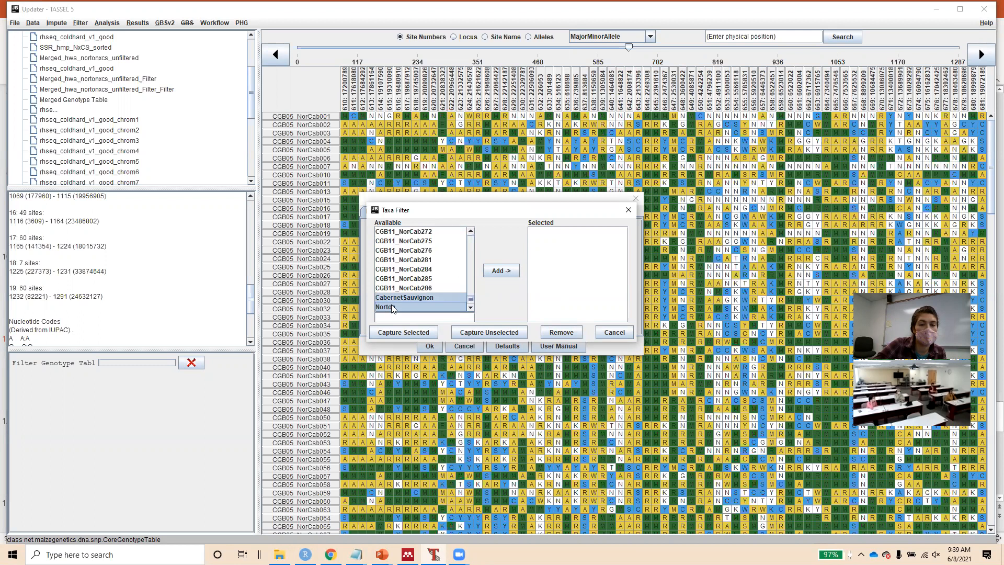
click(503, 270)
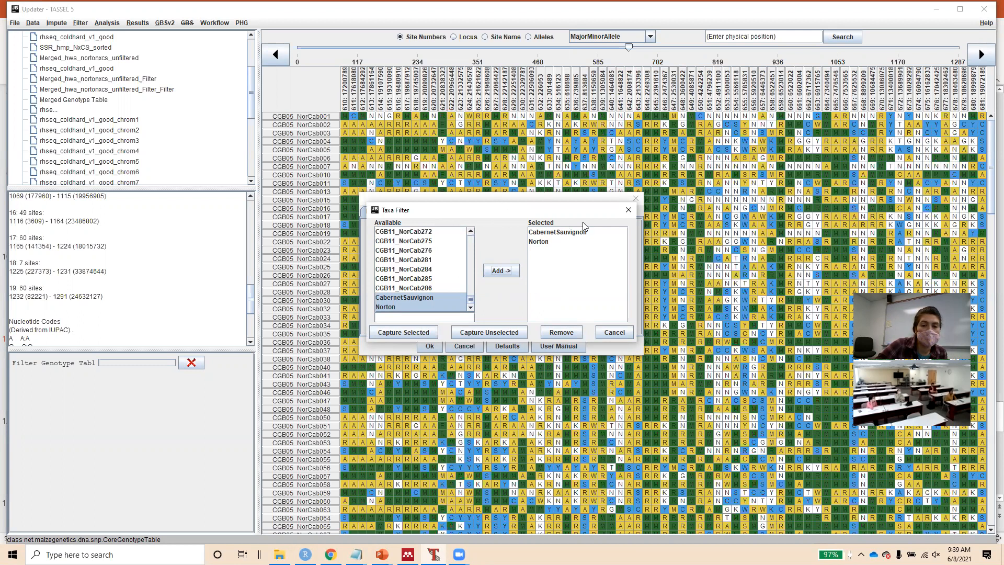
click(418, 333)
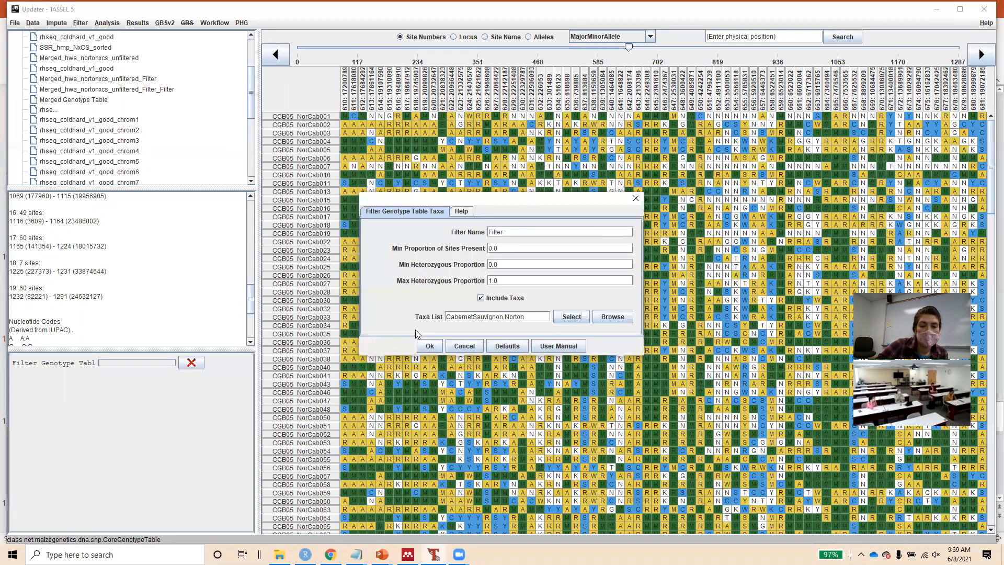
click(437, 349)
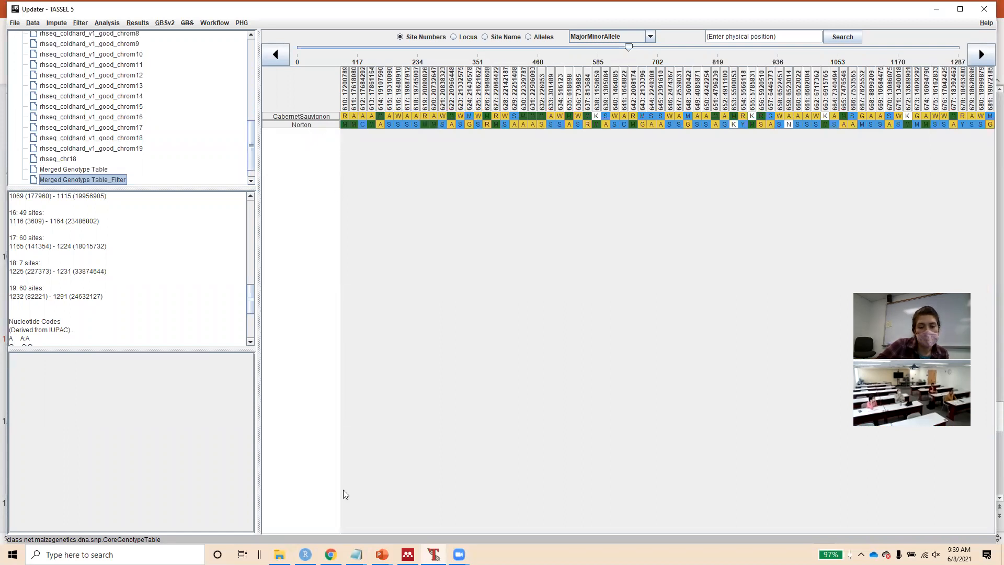
Switch to PowerPoint and review the Using Parent Genos as Filtering Criteria slide
mouse_move(382, 555)
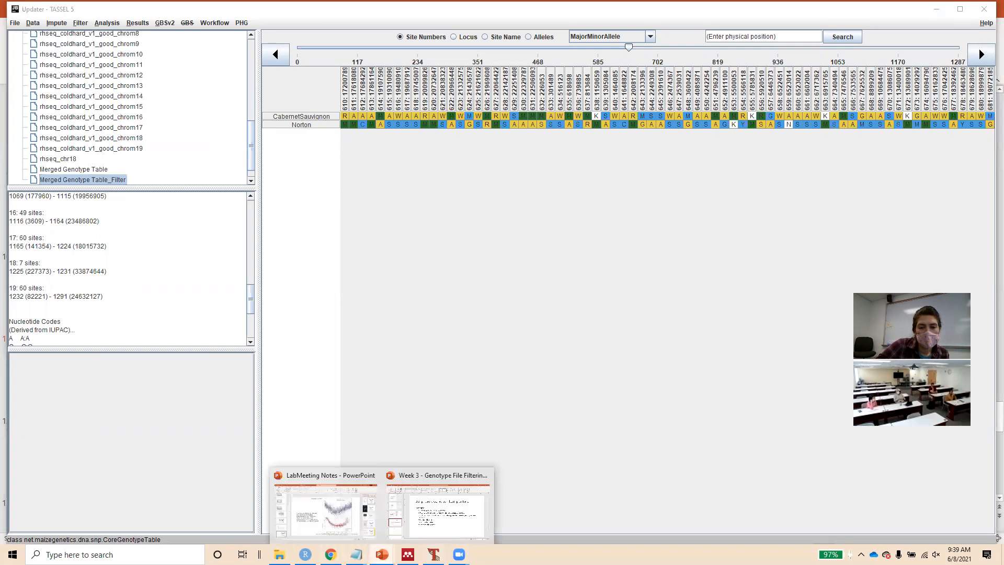
click(428, 527)
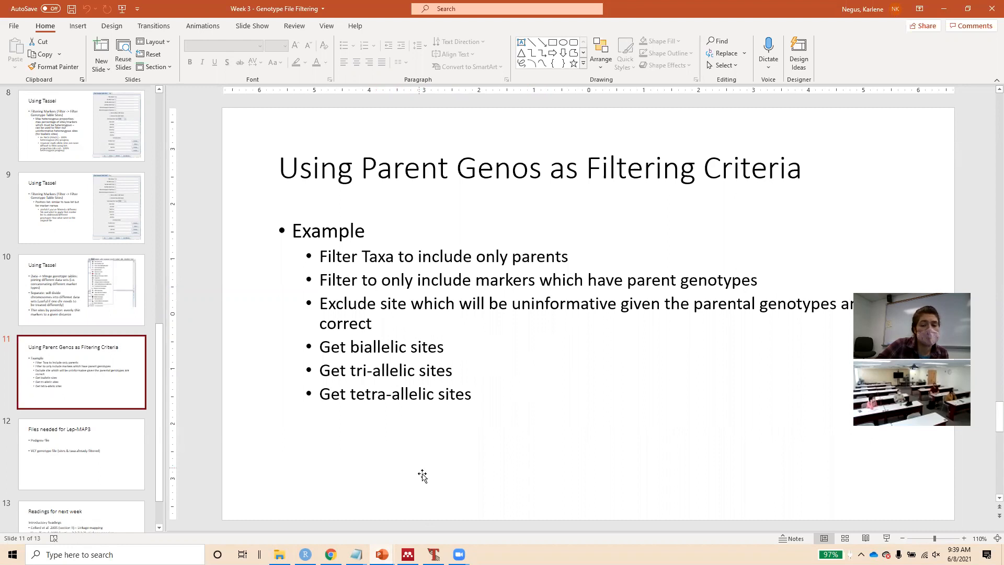
Switch to TASSEL and open the Filter Genotype Table Sites settings for the parents-only Merged Genotype Table_Filter
click(434, 555)
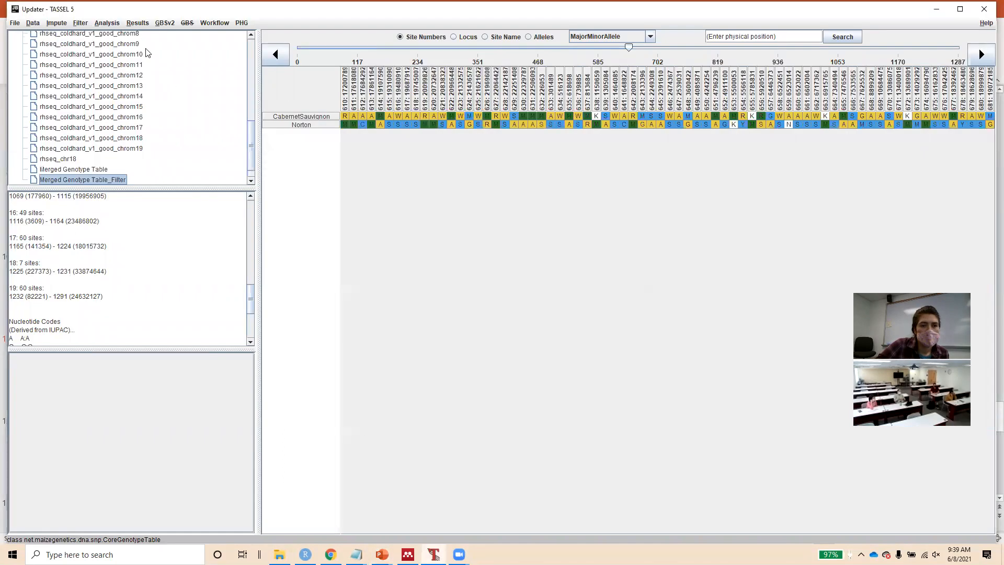
click(87, 25)
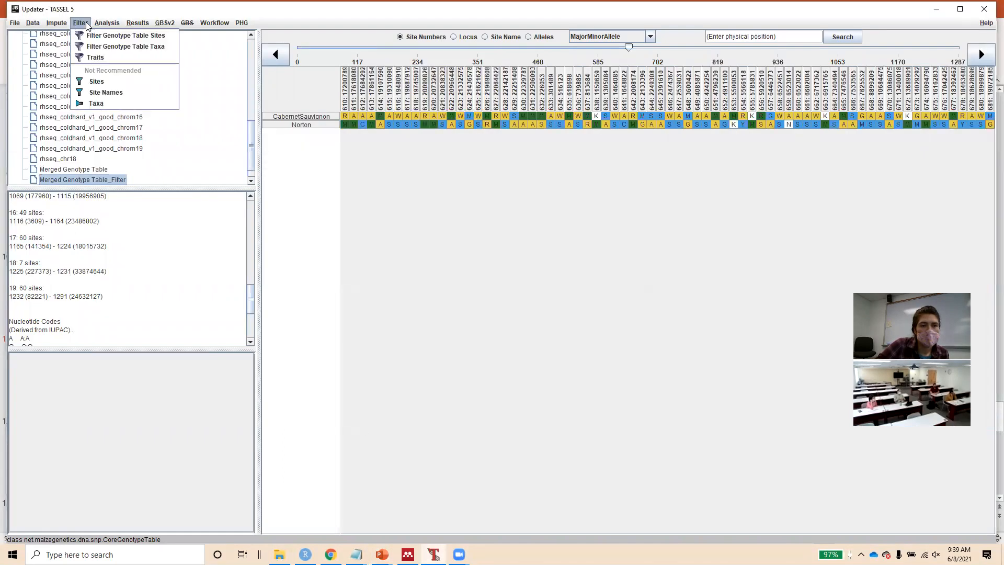
click(92, 35)
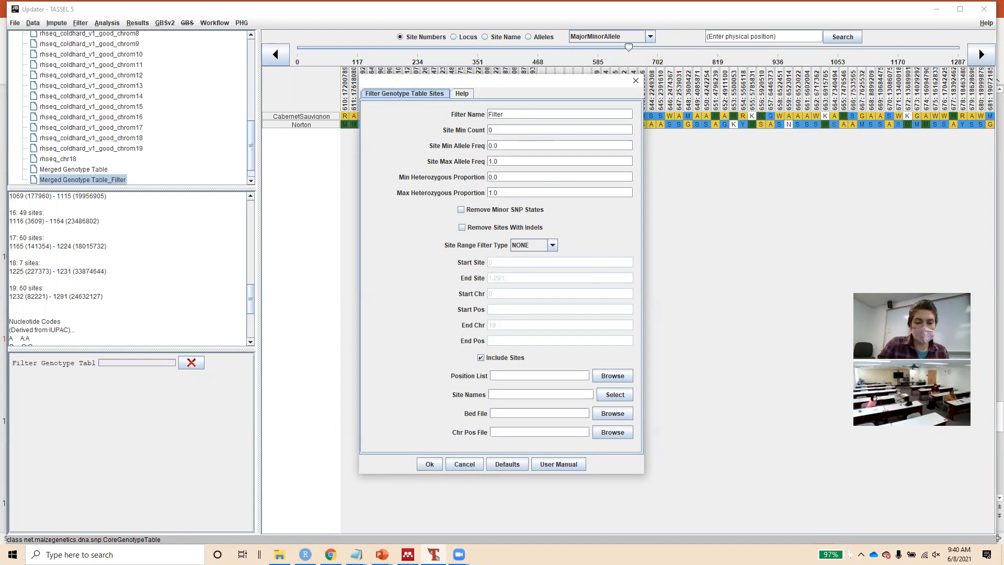
Switch to PowerPoint, present slide 8 on filtering markers, and examine its Filter Genotype Table Sites settings up close before ending the show
mouse_move(382, 554)
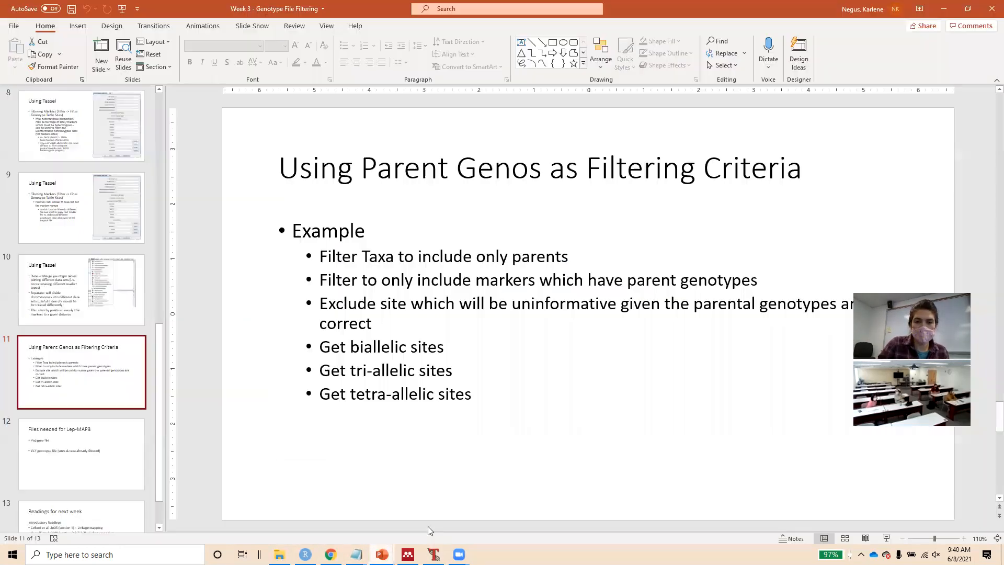
click(430, 528)
click(61, 152)
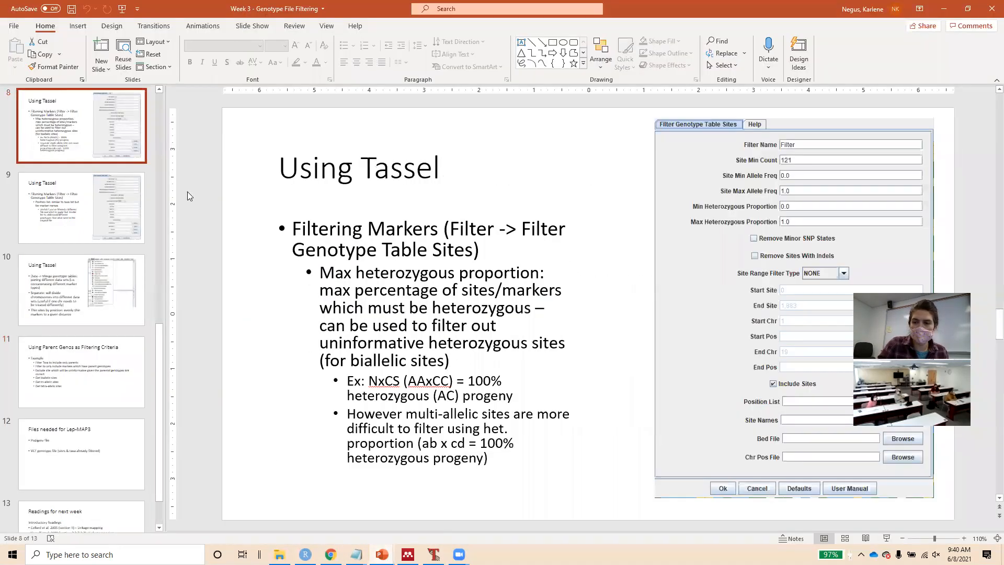
click(887, 538)
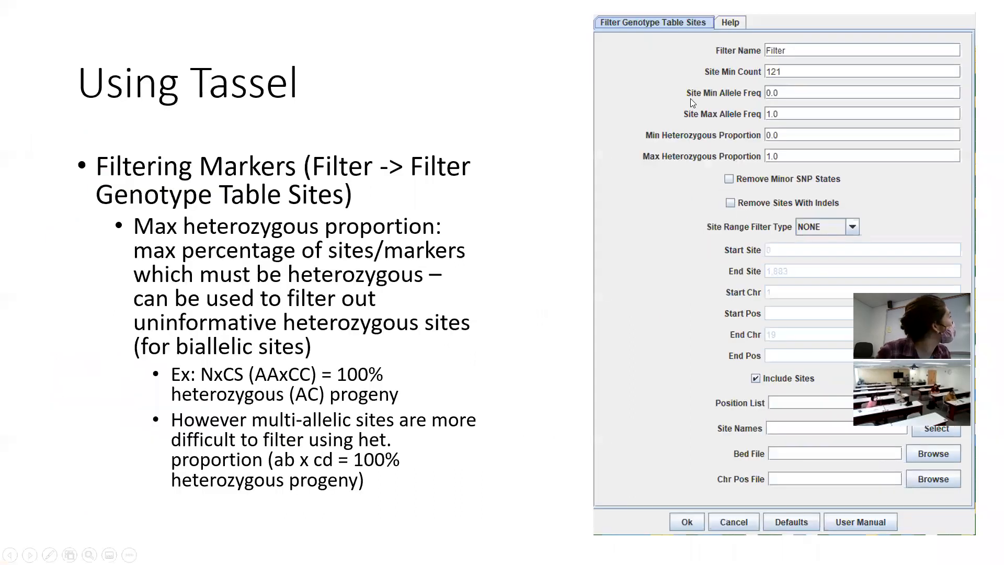
scroll(691, 99, up, 3)
drag(744, 222, 380, 491)
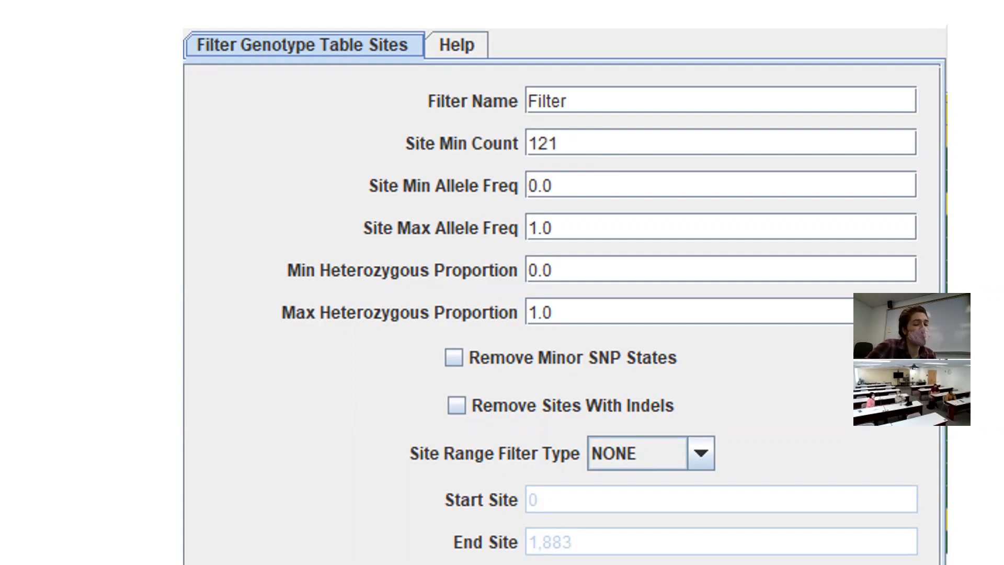
key(Escape)
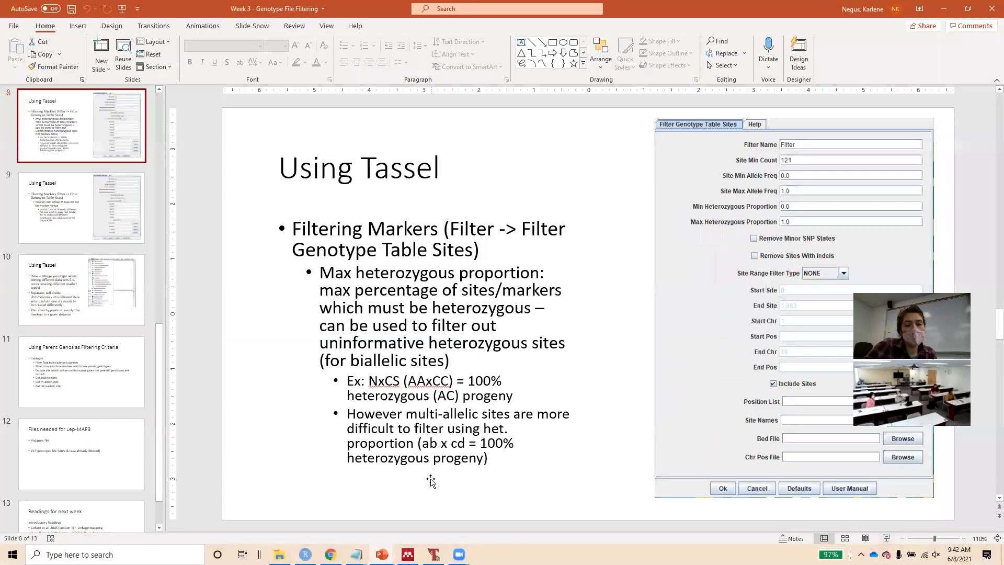
Back in TASSEL, filter the parents-only table's sites with a Site Min Count of 2 and compare the tables before and after filtering
click(433, 554)
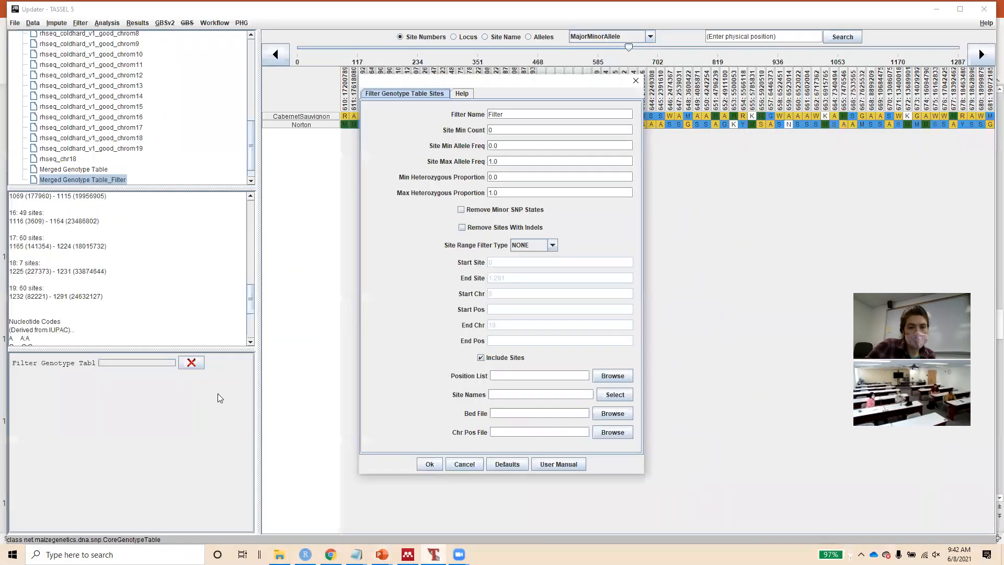
drag(496, 130, 434, 127)
text(2)
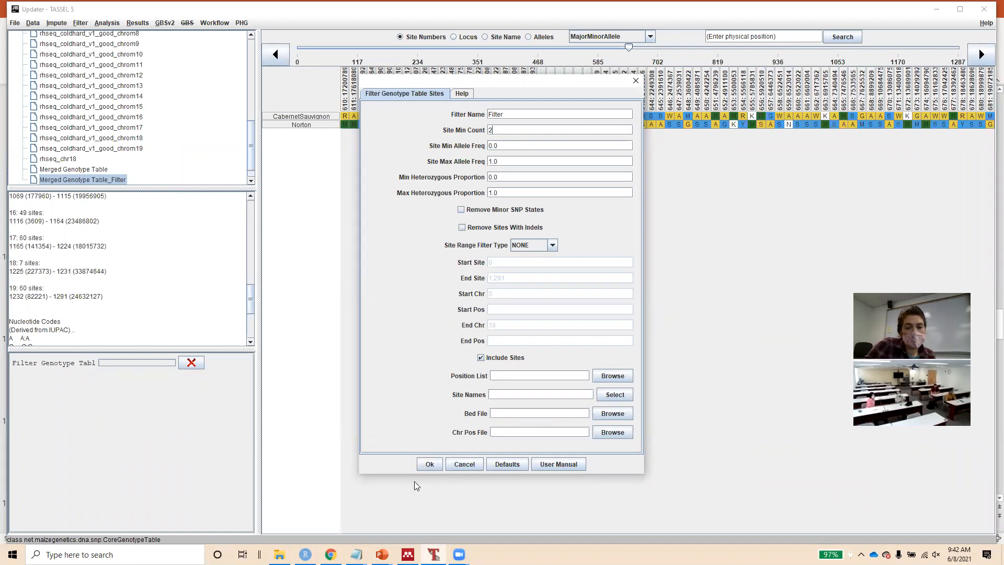
click(430, 464)
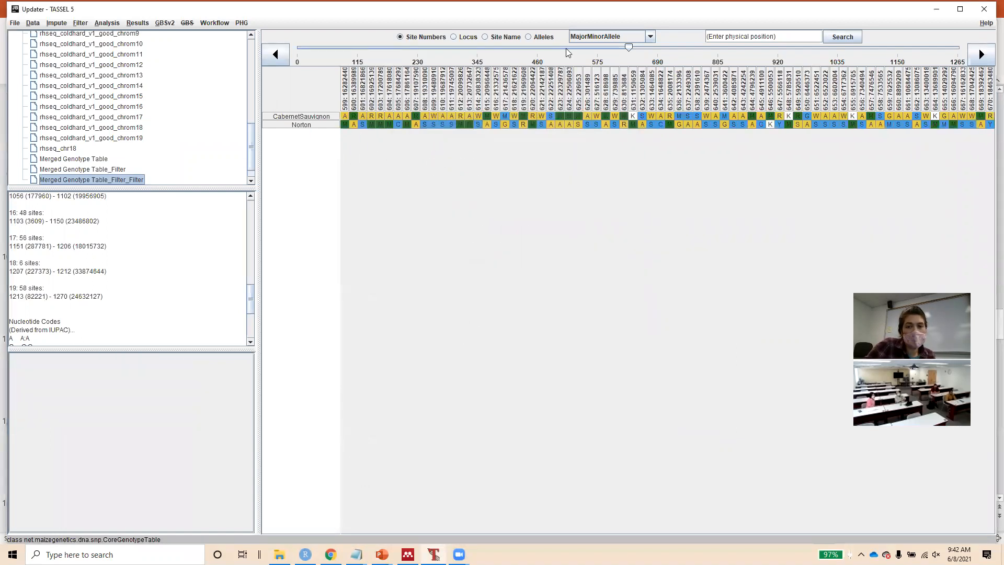
click(64, 170)
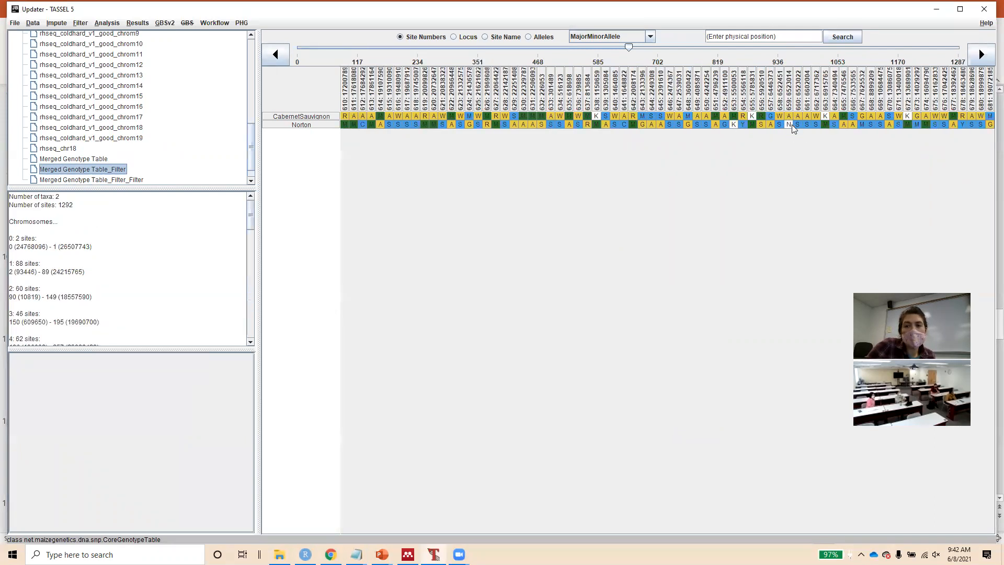
click(95, 180)
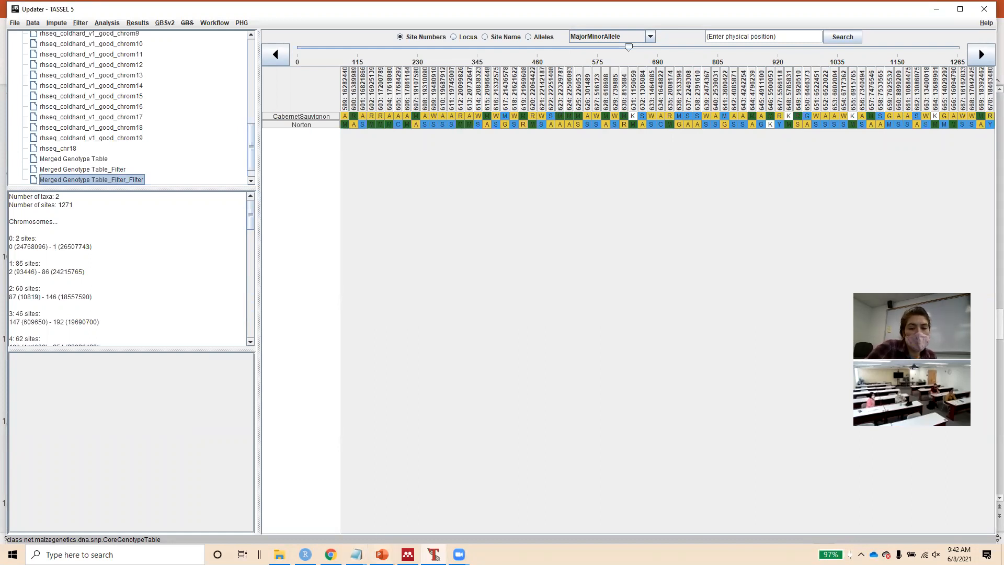
Switch to PowerPoint and go back to slide 11, Using Parent Genos as Filtering Criteria
mouse_move(382, 554)
click(445, 510)
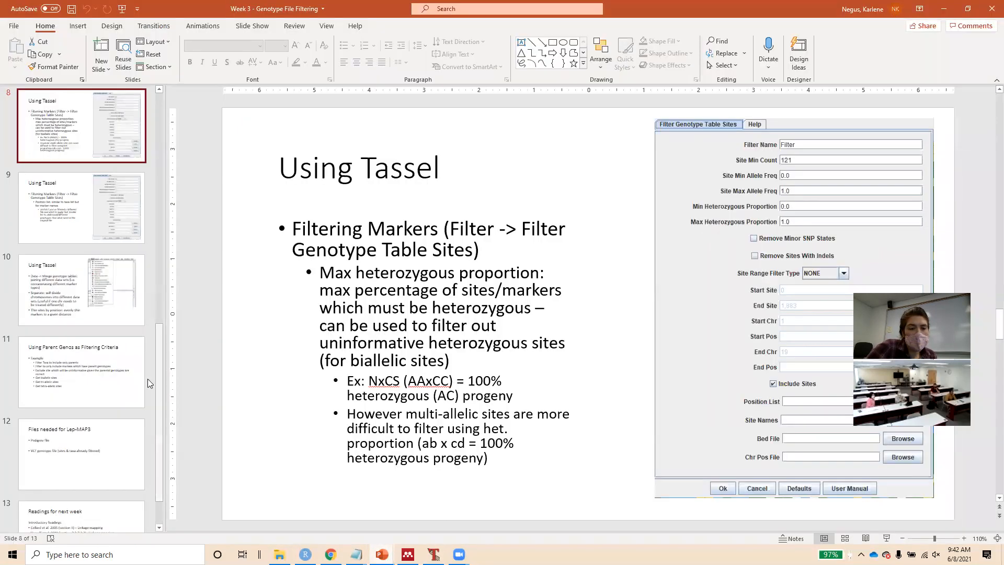
scroll(148, 379, down, 2)
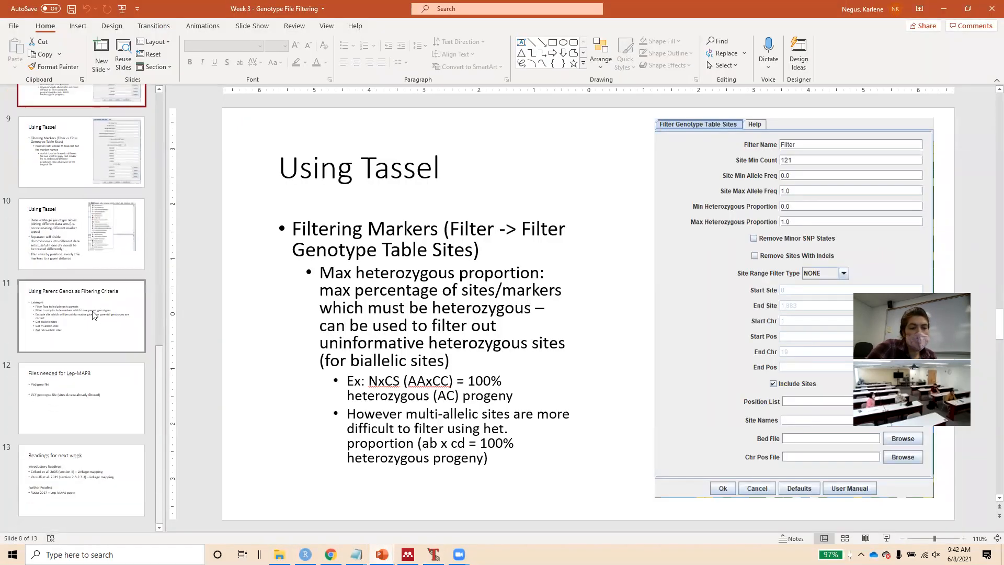
click(94, 315)
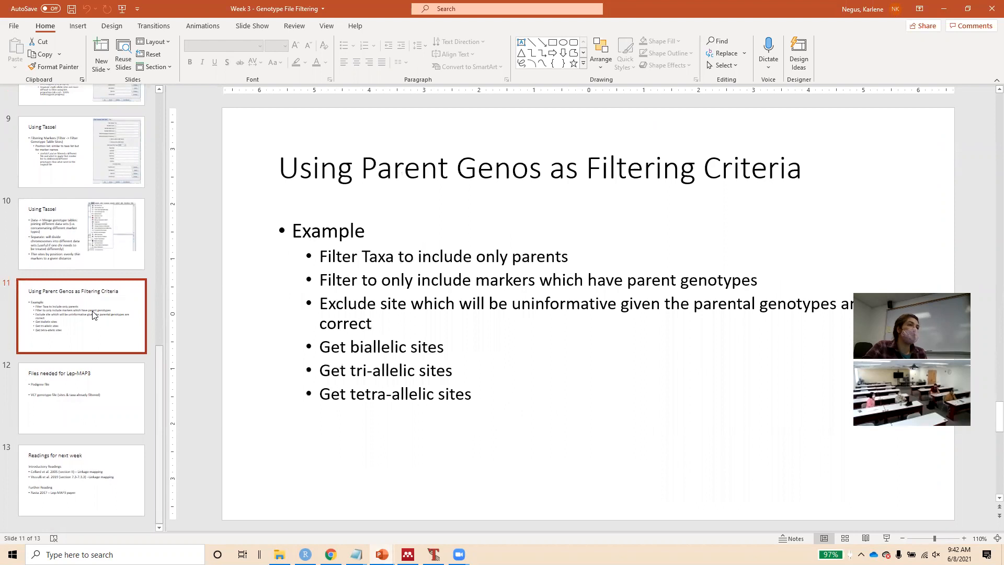